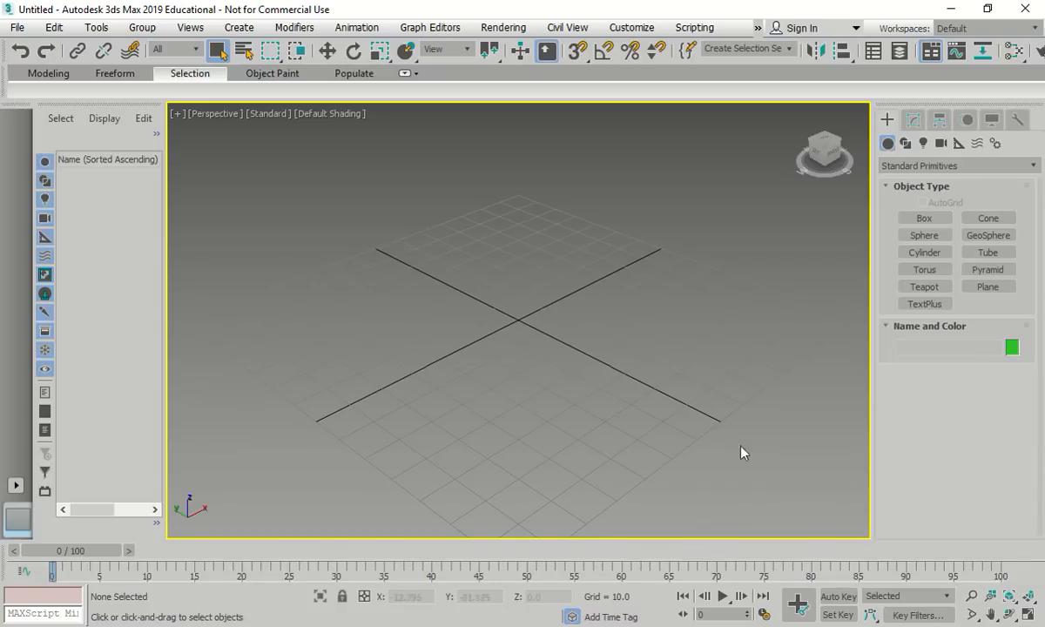
Change the display units from Generic to Metric (Centimeters) in Units Setup
{"action": "left_click", "coordinate": [631, 28]}
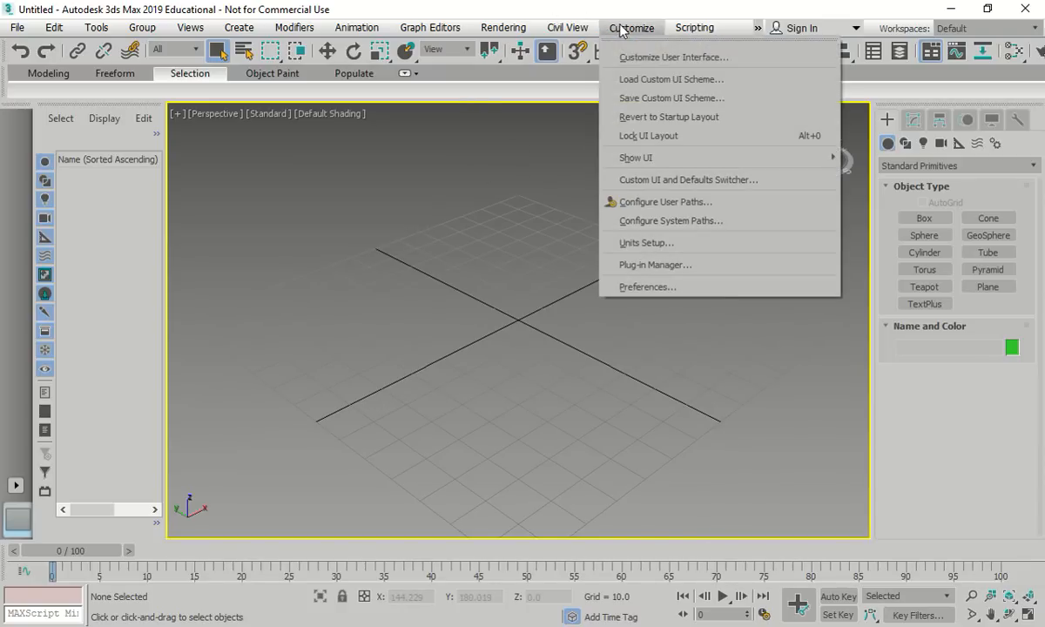
{"action": "left_click", "coordinate": [648, 249]}
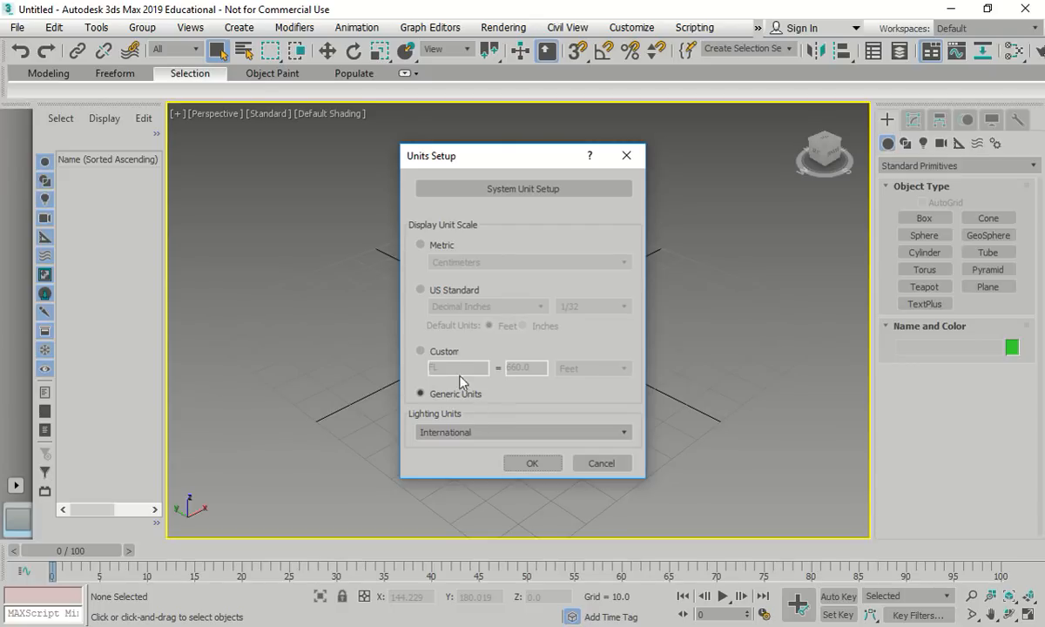
{"action": "left_click", "coordinate": [433, 244]}
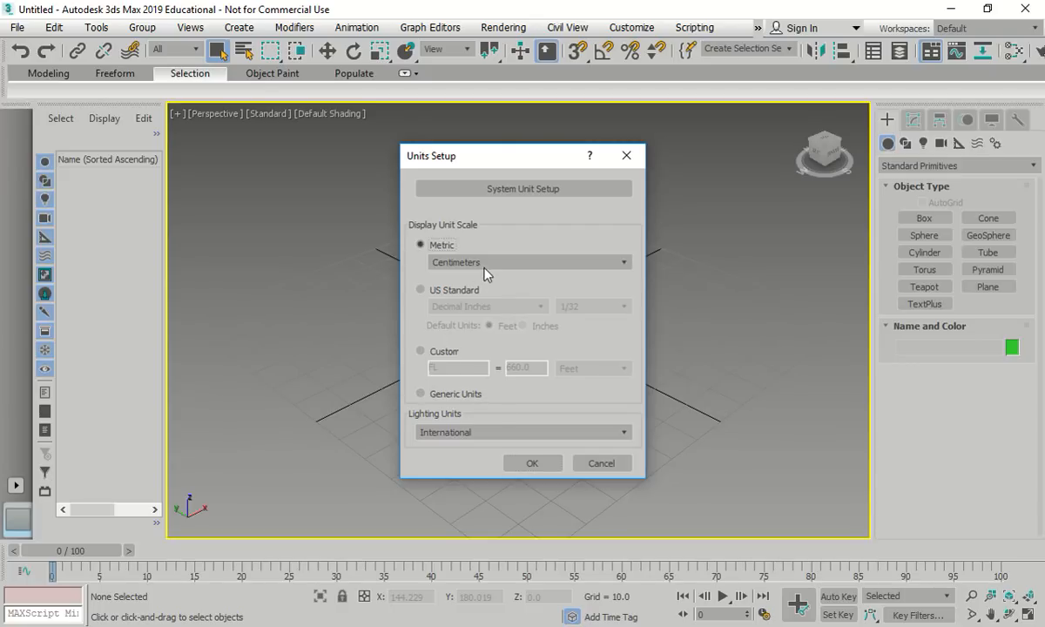
{"action": "left_click", "coordinate": [527, 462]}
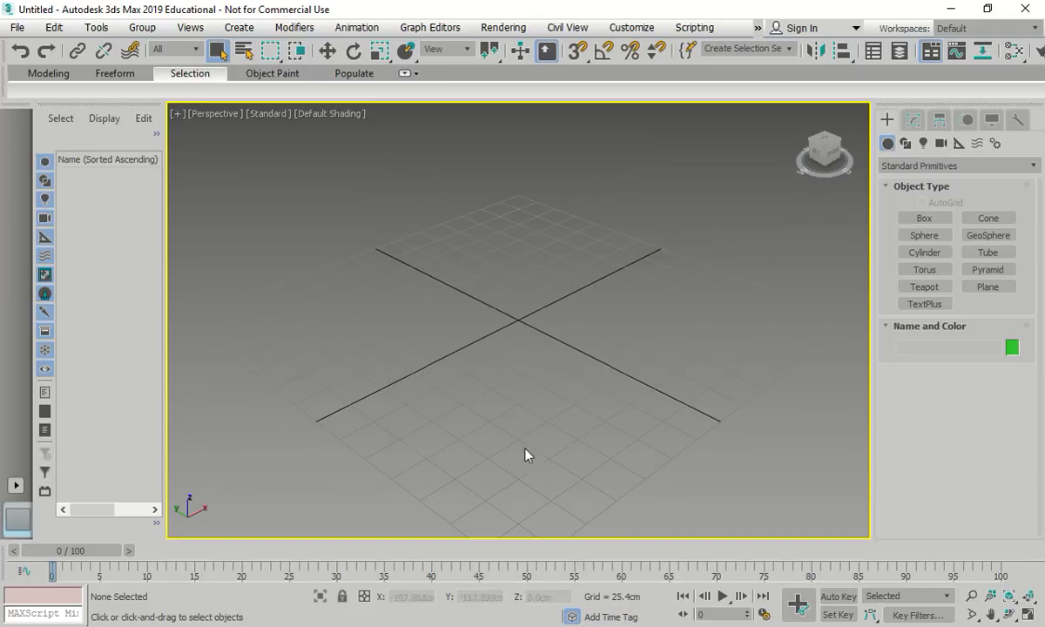
Save the scene as Bowl.max in the Unit-M4 folder, correcting the typed name
{"action": "left_click", "coordinate": [18, 27]}
{"action": "left_click", "coordinate": [82, 173]}
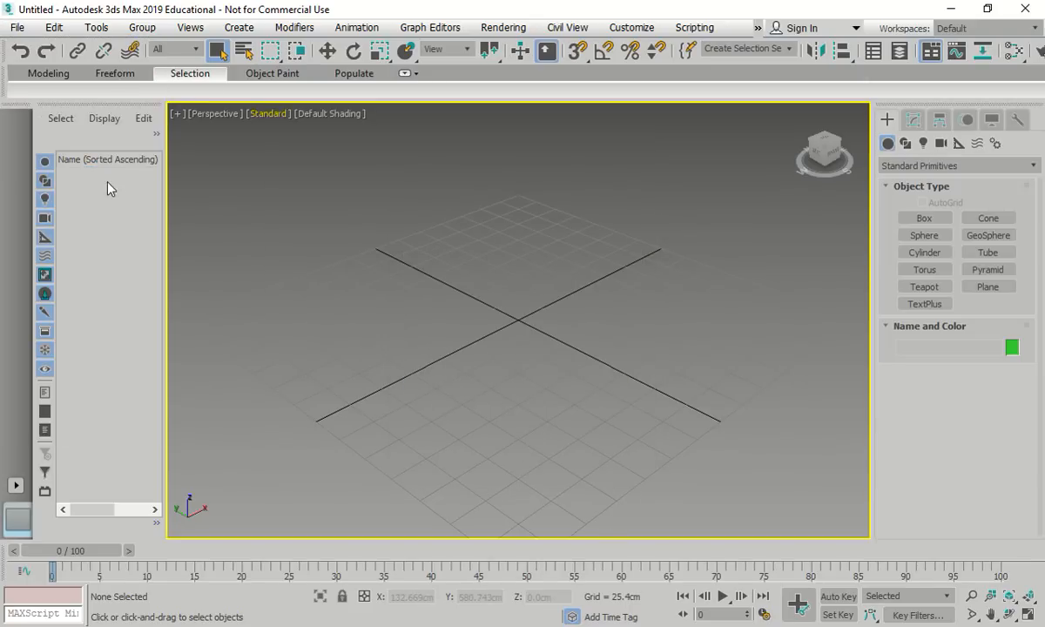
{"action": "double_click", "coordinate": [383, 209]}
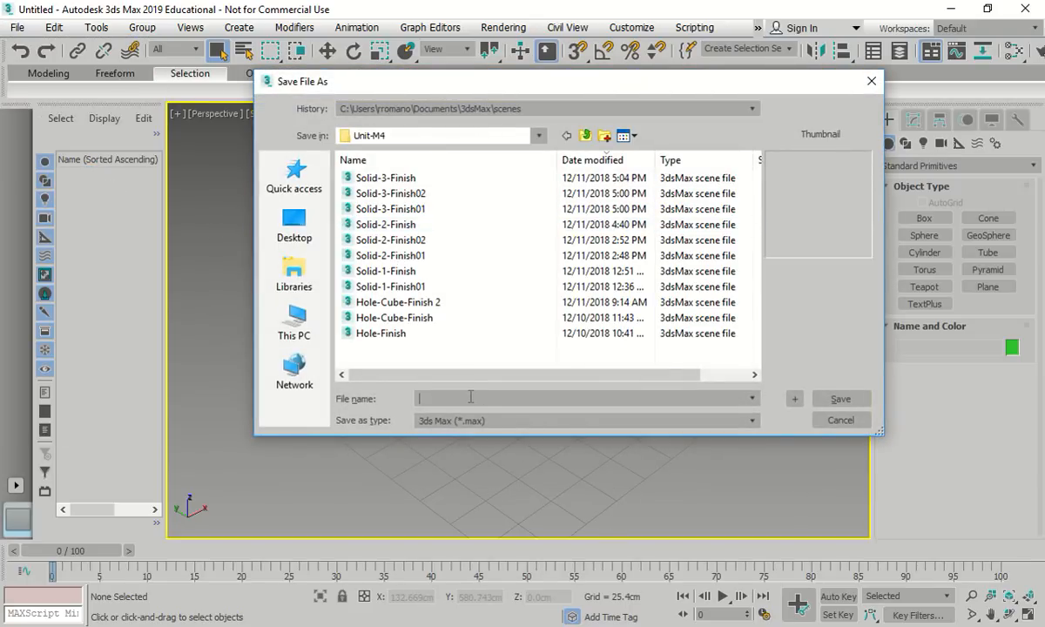
{"action": "left_click", "coordinate": [470, 397]}
{"action": "type", "text": "bowl-fine"}
{"action": "key", "text": "BackSpace"}
{"action": "type", "text": "ish"}
{"action": "left_click_drag", "start_coordinate": [419, 398], "coordinate": [426, 398]}
{"action": "type", "text": "Bowl"}
{"action": "left_click", "coordinate": [846, 401]}
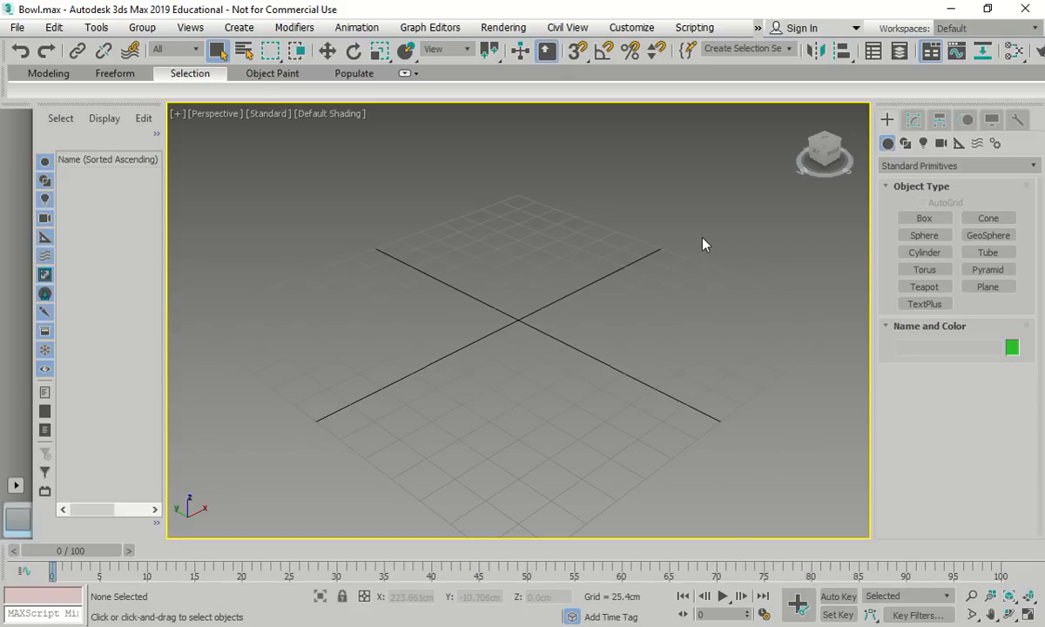
Draw Grid001, a Grid helper about 363 by 342 cm, in the Top view
{"action": "left_click", "coordinate": [957, 144]}
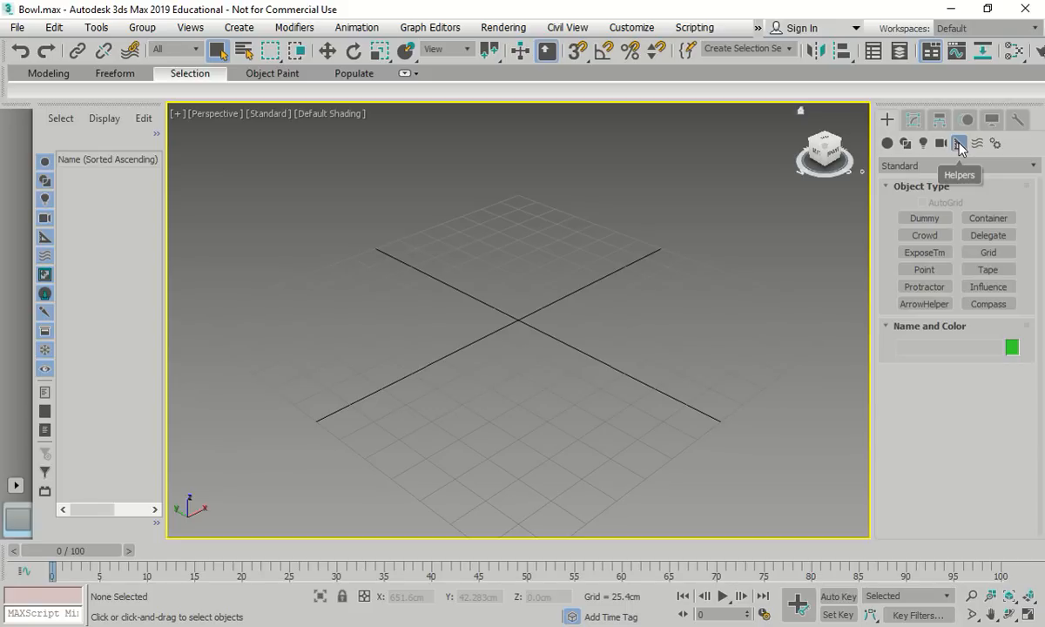
{"action": "left_click", "coordinate": [989, 253]}
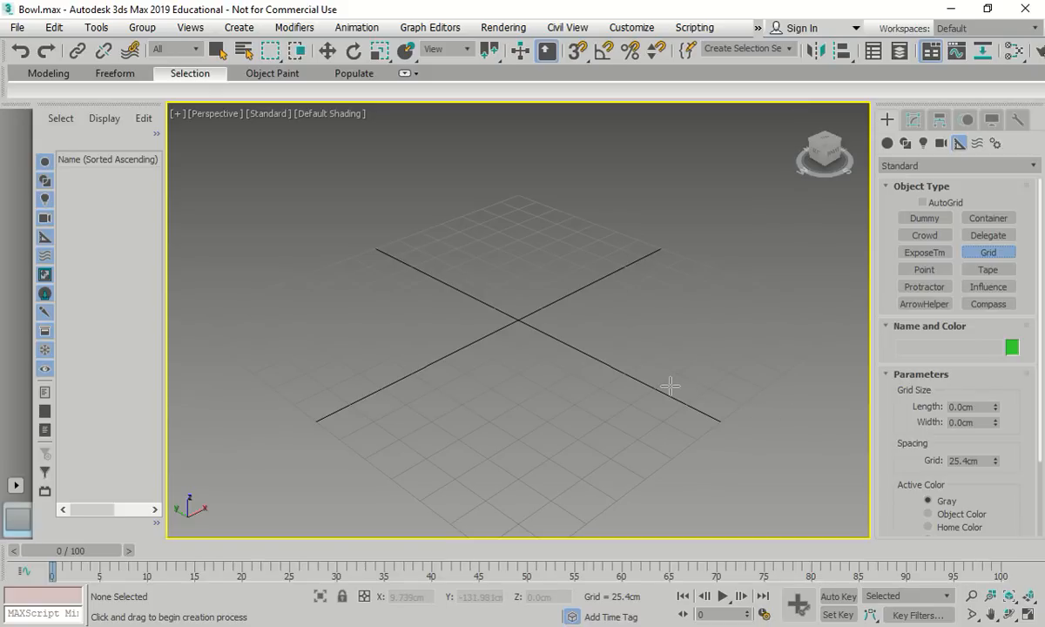
{"action": "key", "text": "t"}
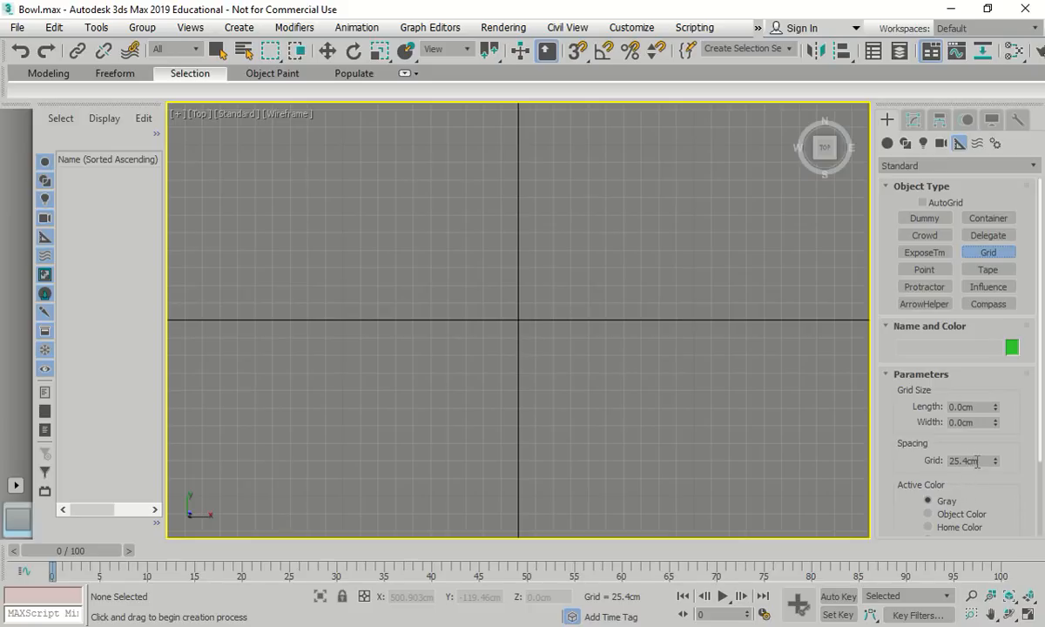
{"action": "mouse_move", "coordinate": [1039, 384]}
{"action": "left_mouse_down"}
{"action": "mouse_move", "coordinate": [1033, 469]}
{"action": "mouse_move", "coordinate": [1036, 384]}
{"action": "left_mouse_up"}
{"action": "left_click_drag", "start_coordinate": [401, 443], "coordinate": [637, 194]}
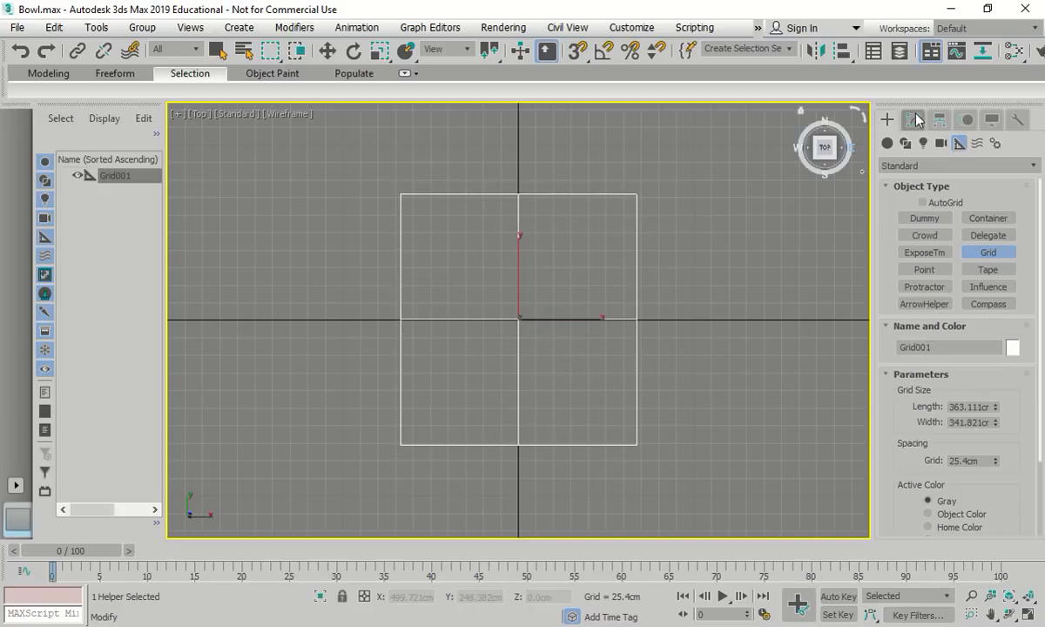
{"action": "left_click", "coordinate": [914, 120]}
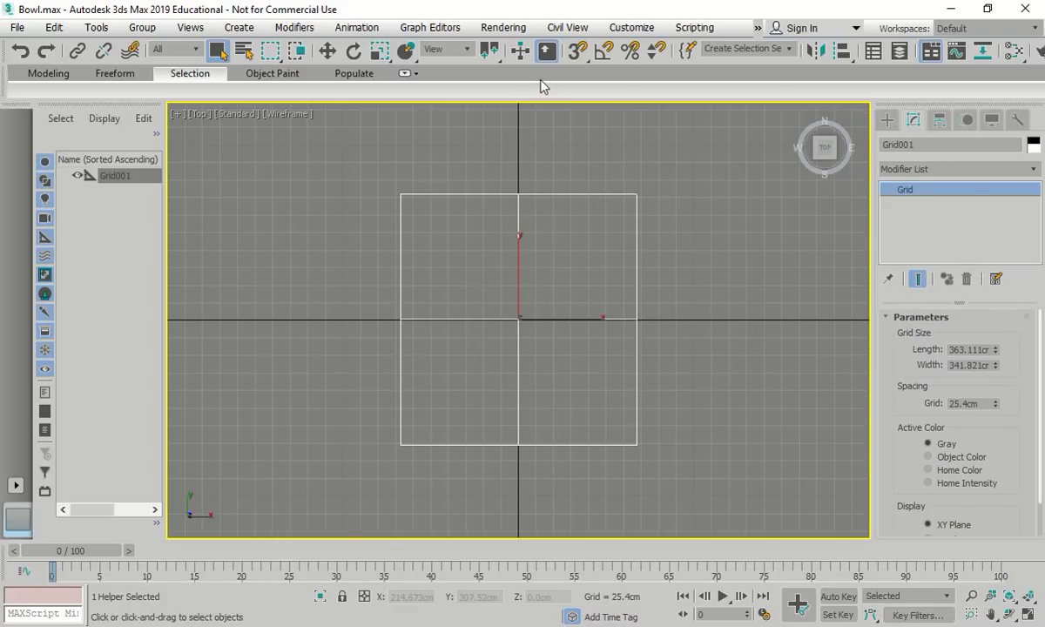
Set Grid001's absolute X and Y to 0 in the Move Transform Type-In
{"action": "right_click", "coordinate": [327, 50]}
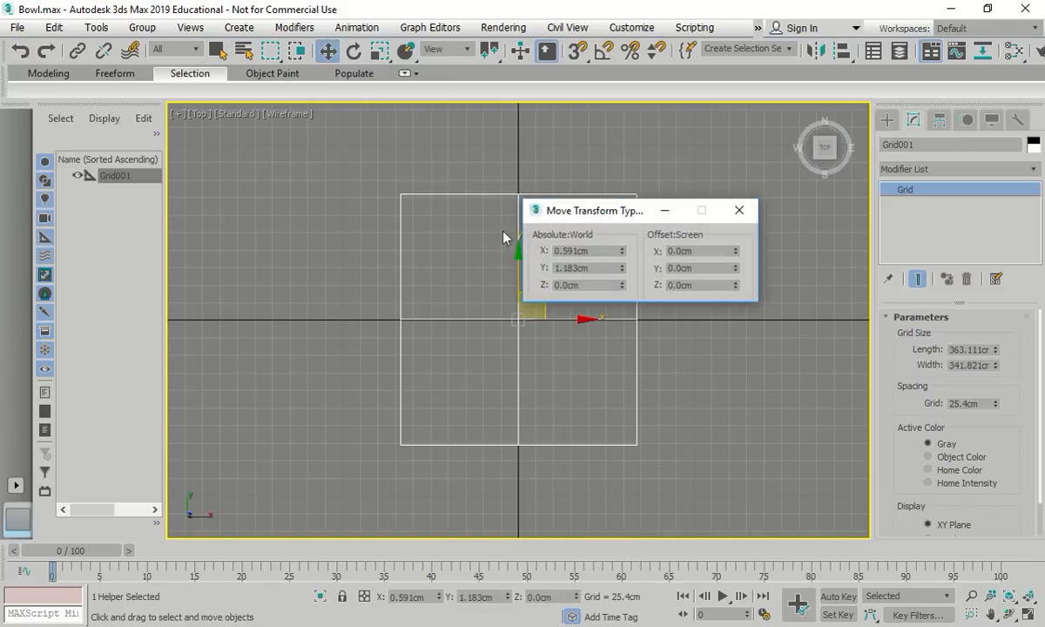
{"action": "double_click", "coordinate": [598, 249]}
{"action": "type", "text": "0"}
{"action": "key", "text": "Tab"}
{"action": "key", "text": "Delete"}
{"action": "key", "text": "Delete"}
{"action": "key", "text": "Delete"}
{"action": "key", "text": "Delete"}
{"action": "key", "text": "Delete"}
{"action": "key", "text": "Delete"}
{"action": "key", "text": "Delete"}
{"action": "key", "text": "Return"}
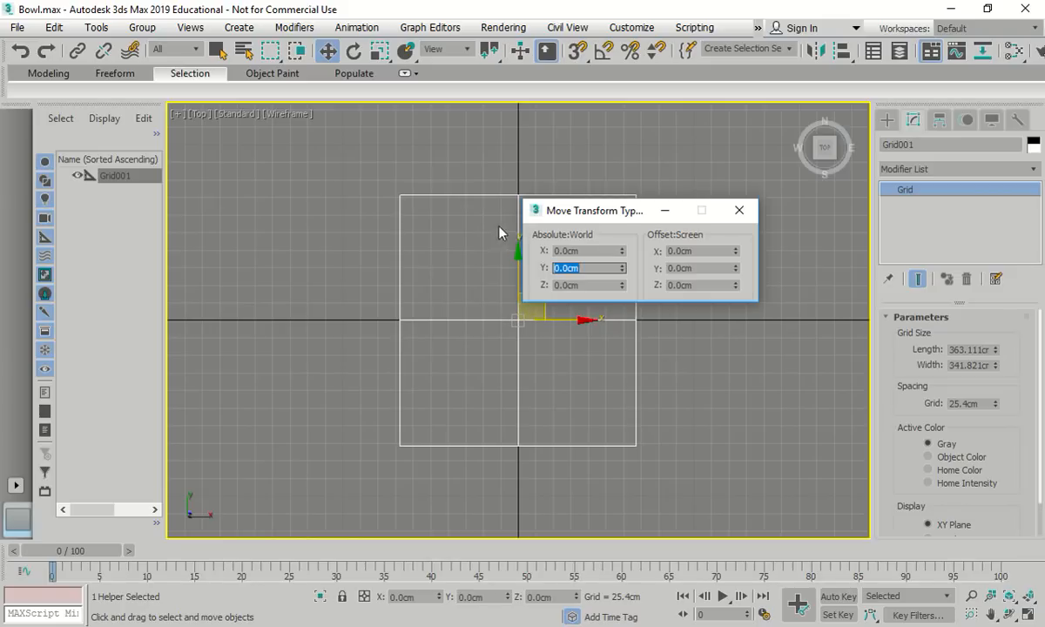
{"action": "left_click", "coordinate": [739, 210]}
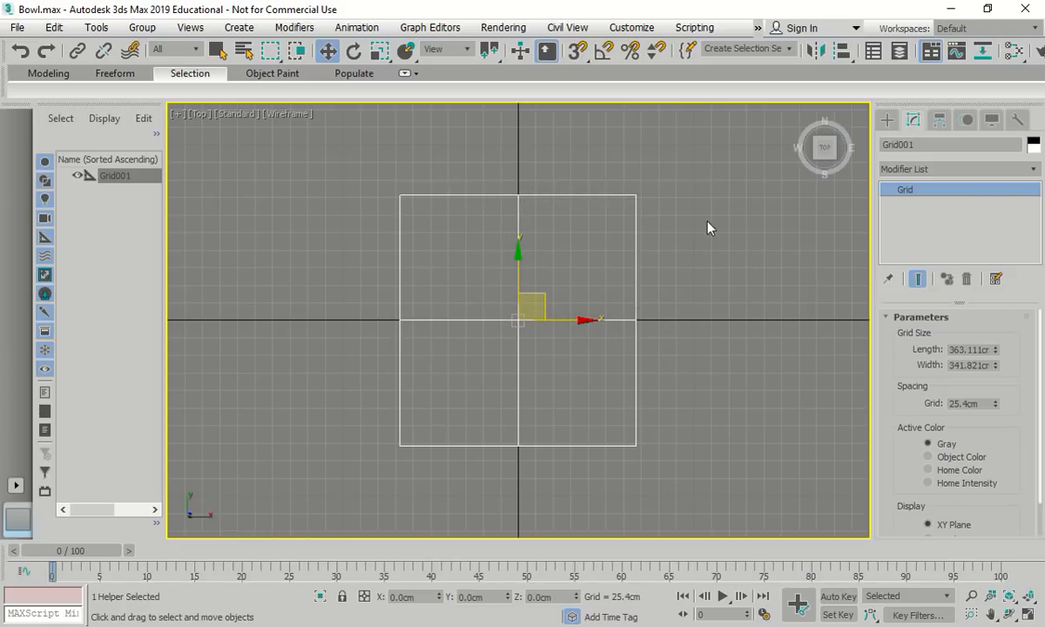
Set Grid001's Length and Width both to 60 cm
{"action": "double_click", "coordinate": [984, 349]}
{"action": "type", "text": "60"}
{"action": "double_click", "coordinate": [982, 366]}
{"action": "double_click", "coordinate": [981, 367]}
{"action": "type", "text": "60"}
{"action": "key", "text": "Return"}
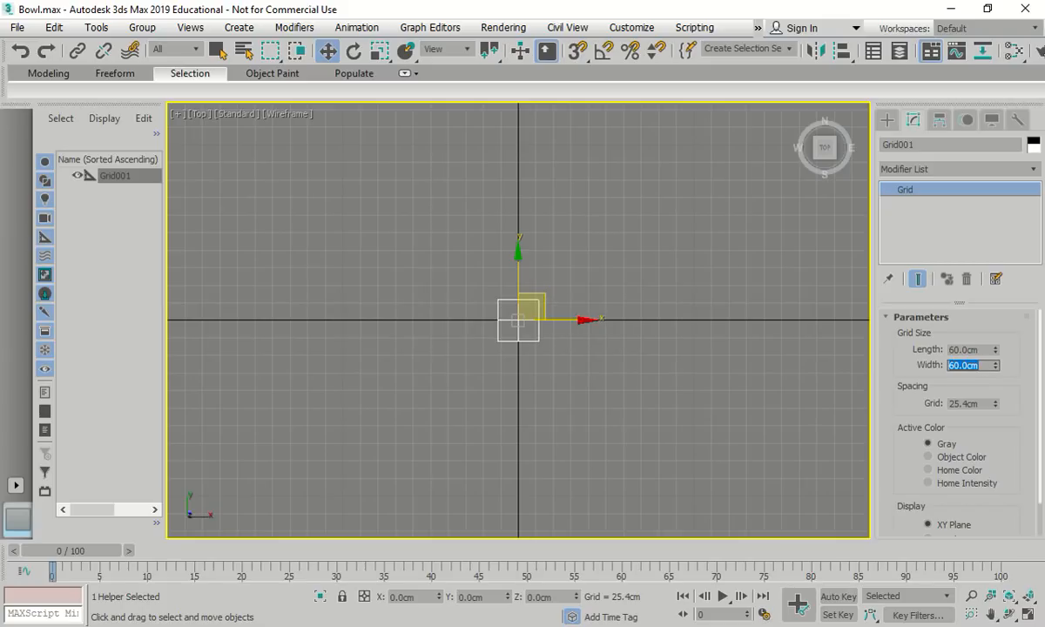
Set the grid spacing to 5 cm, fixing a stray character, then deselect
{"action": "key", "text": "Tab"}
{"action": "type", "text": "5"}
{"action": "key", "text": "Return"}
{"action": "type", "text": "x"}
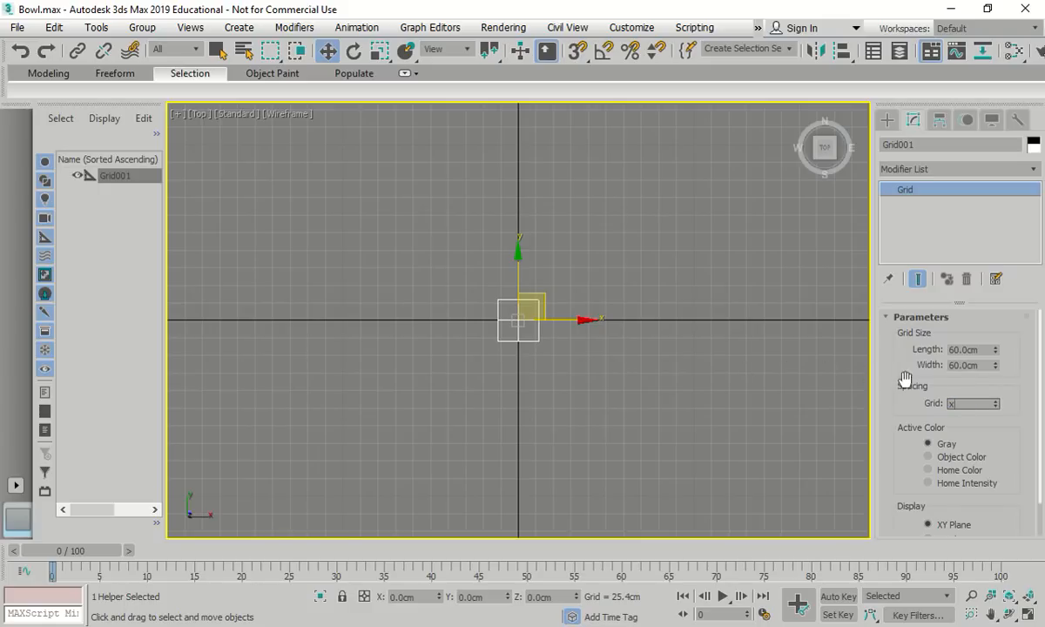
{"action": "key", "text": "BackSpace"}
{"action": "type", "text": "5x"}
{"action": "key", "text": "Return"}
{"action": "left_click", "coordinate": [697, 454]}
Make Grid001 the active construction grid through the X action search for 'activate'
{"action": "key", "text": "x"}
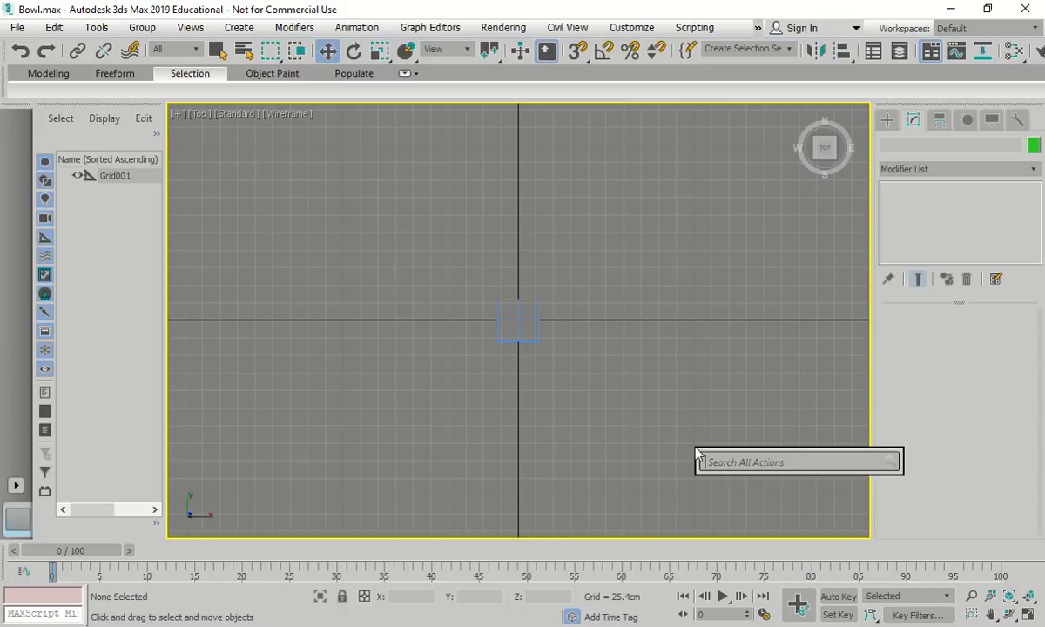
{"action": "type", "text": "a"}
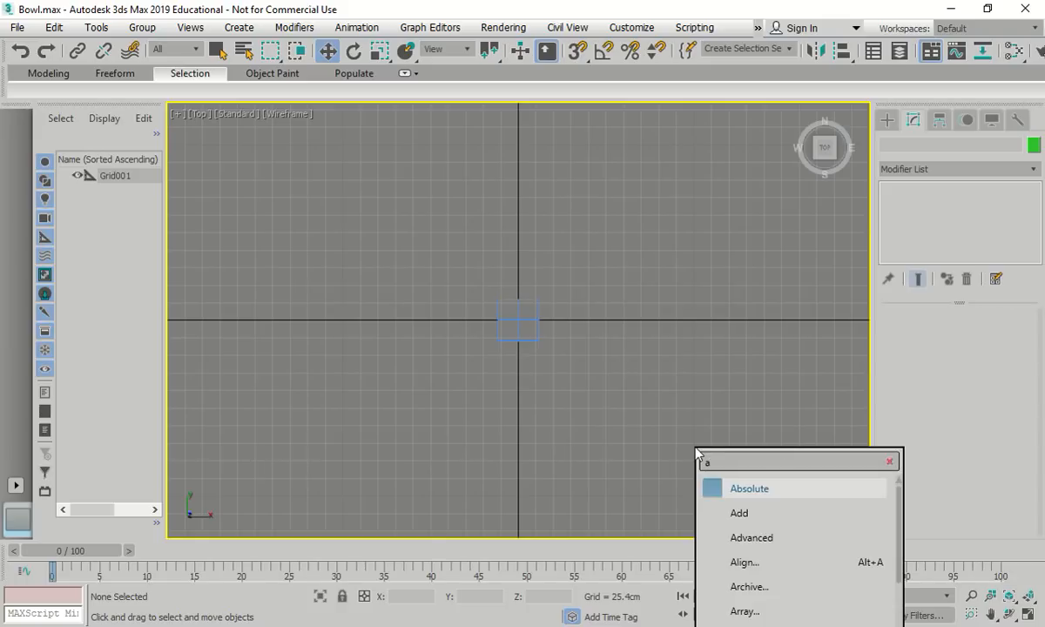
{"action": "type", "text": "ctiv"}
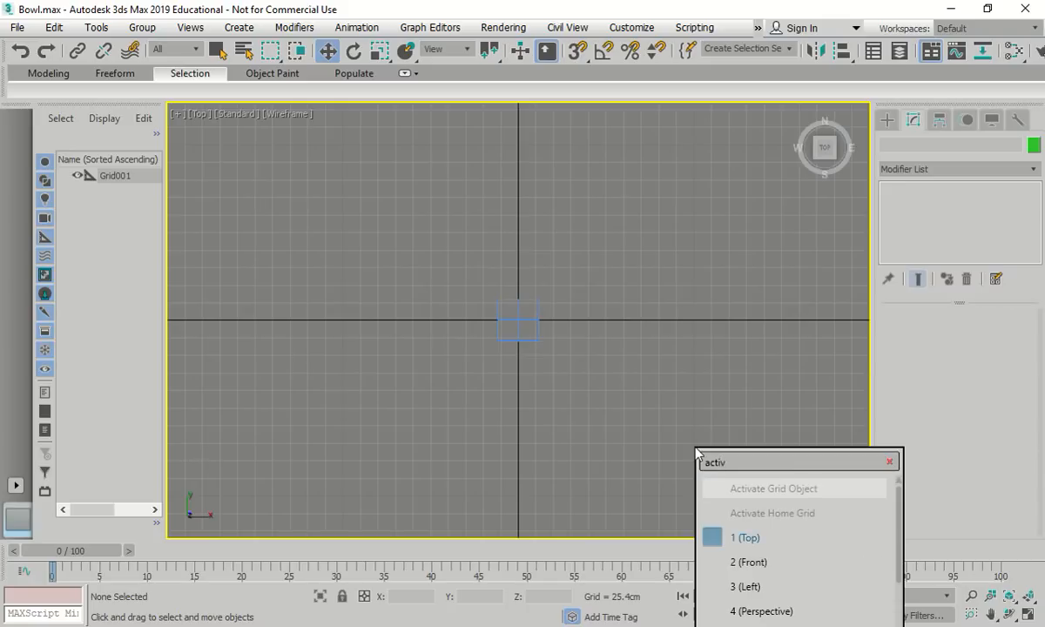
{"action": "type", "text": "ate"}
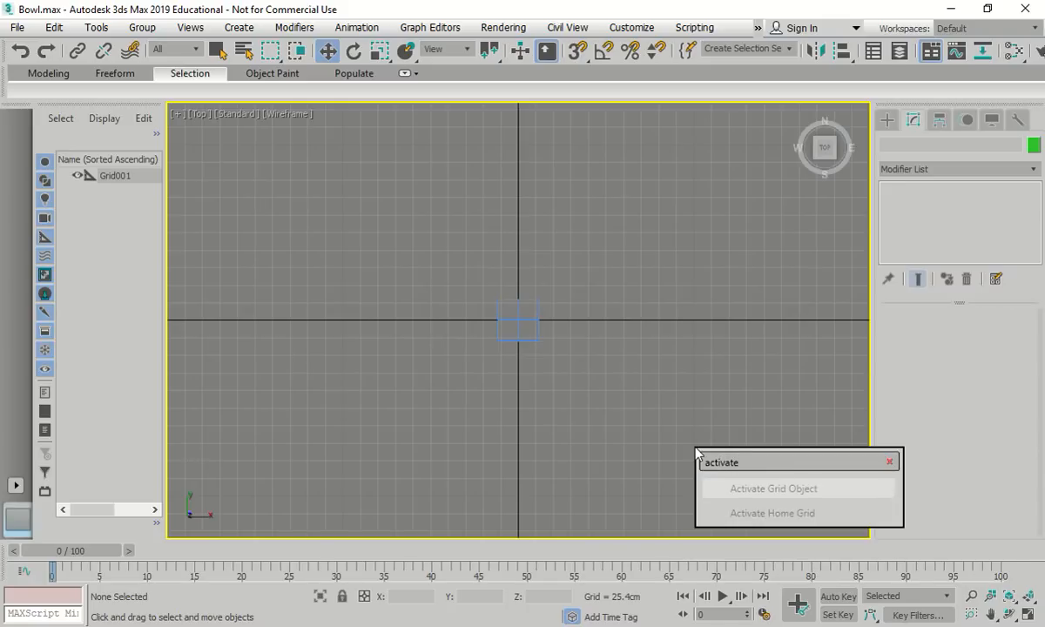
{"action": "key", "text": "Escape"}
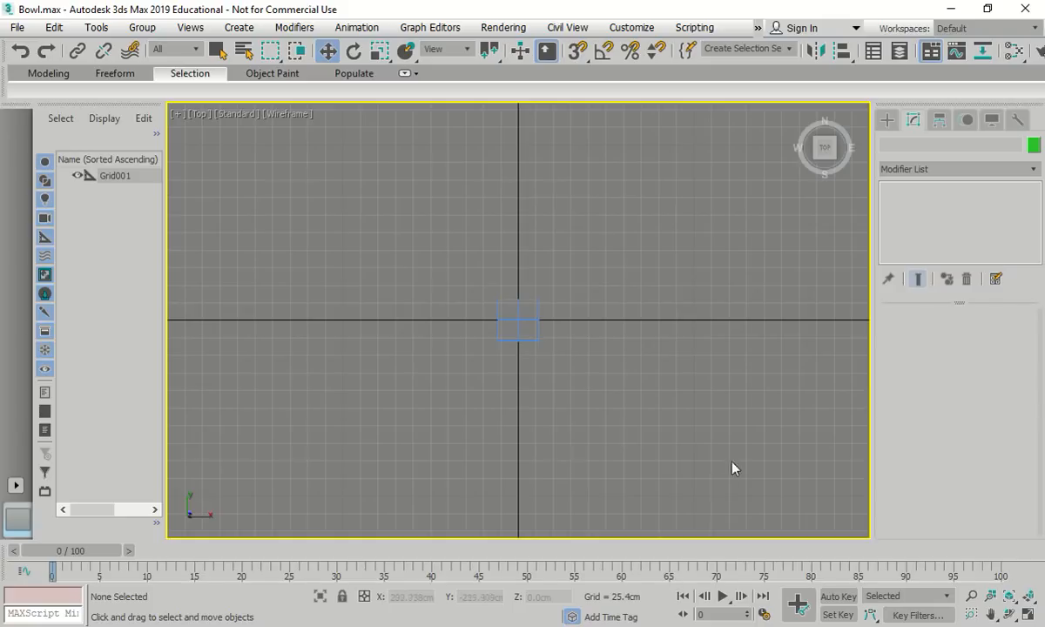
{"action": "type", "text": "x"}
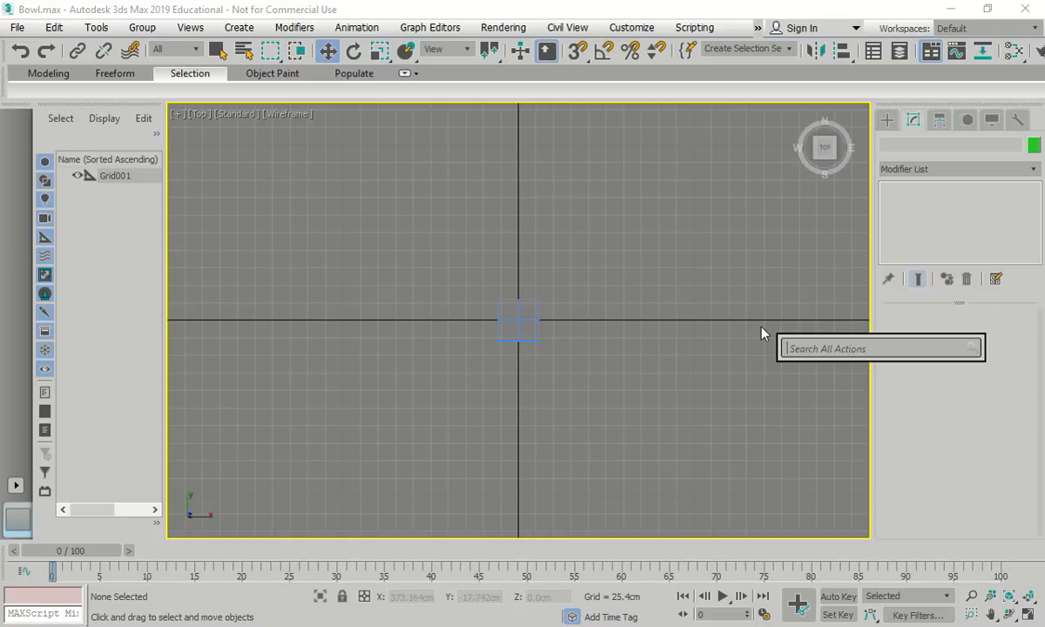
{"action": "type", "text": "ac"}
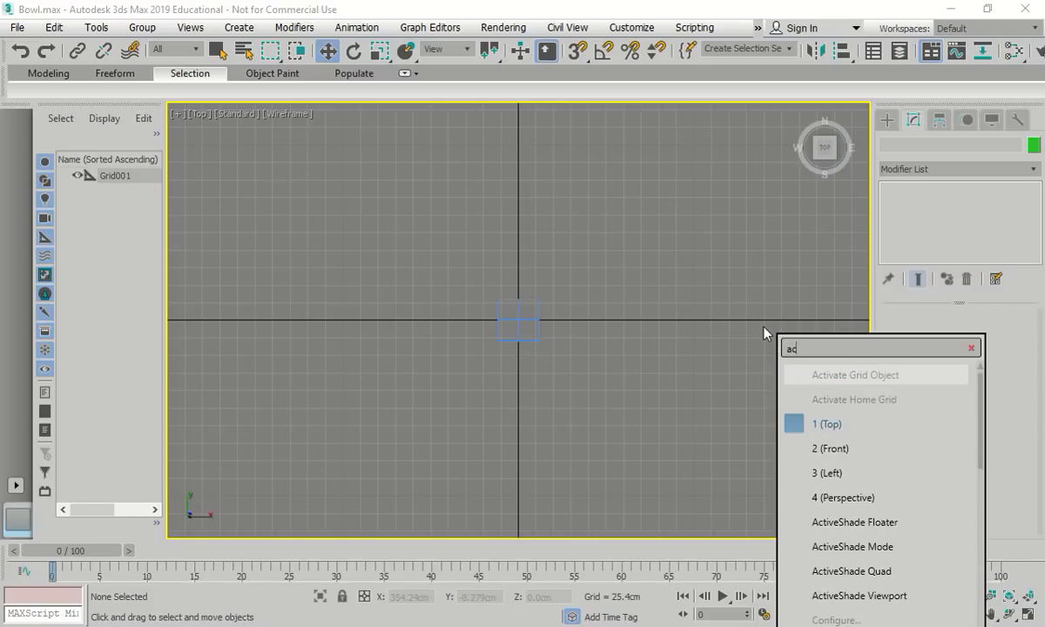
{"action": "type", "text": "tivate"}
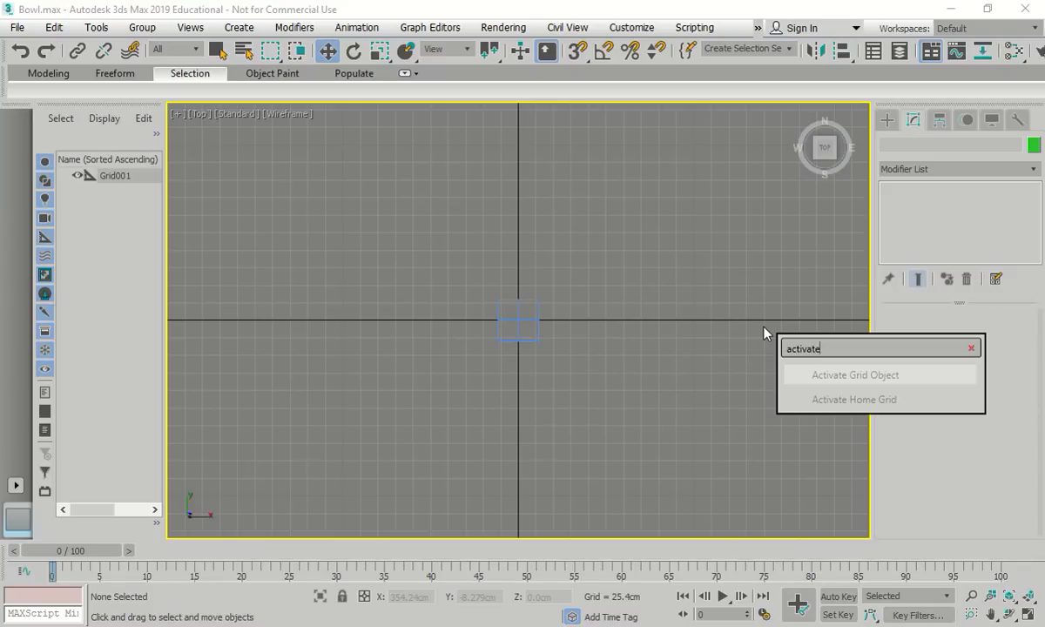
{"action": "left_click", "coordinate": [884, 381]}
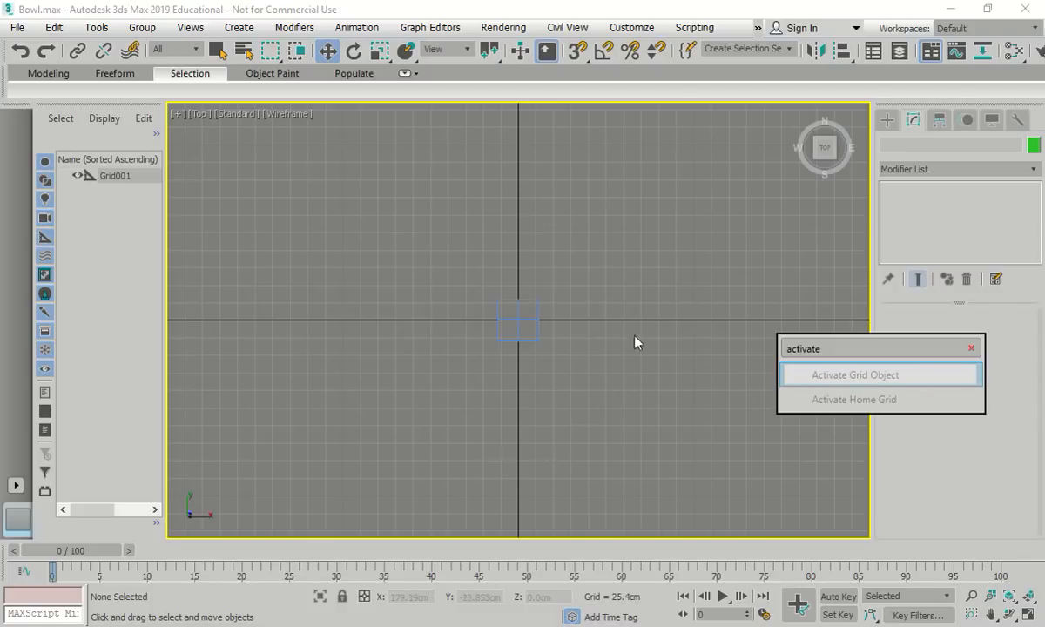
{"action": "left_click", "coordinate": [538, 305]}
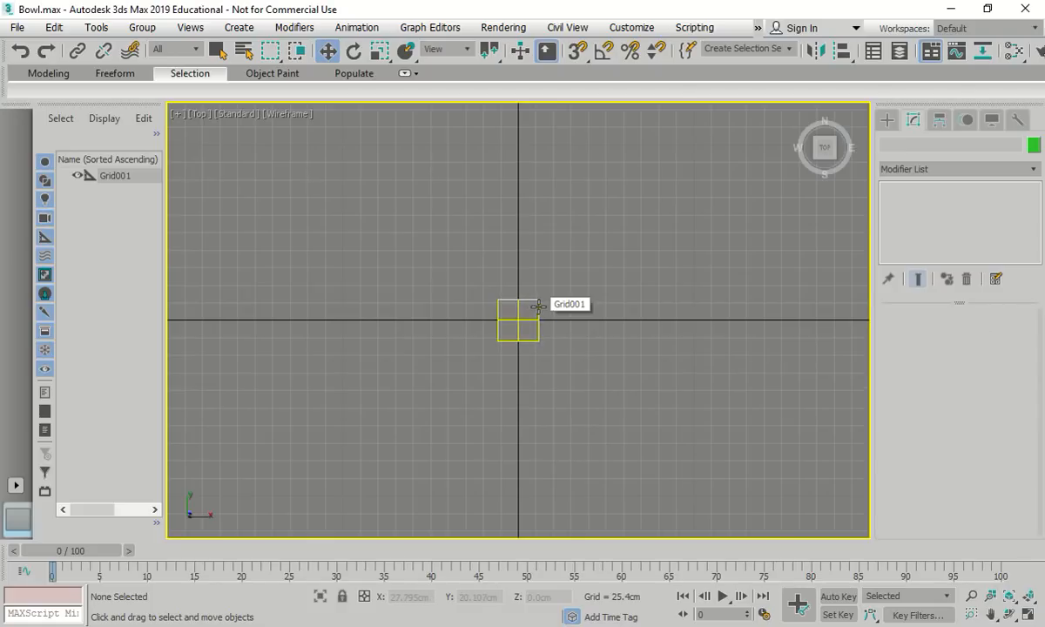
{"action": "left_click", "coordinate": [539, 315]}
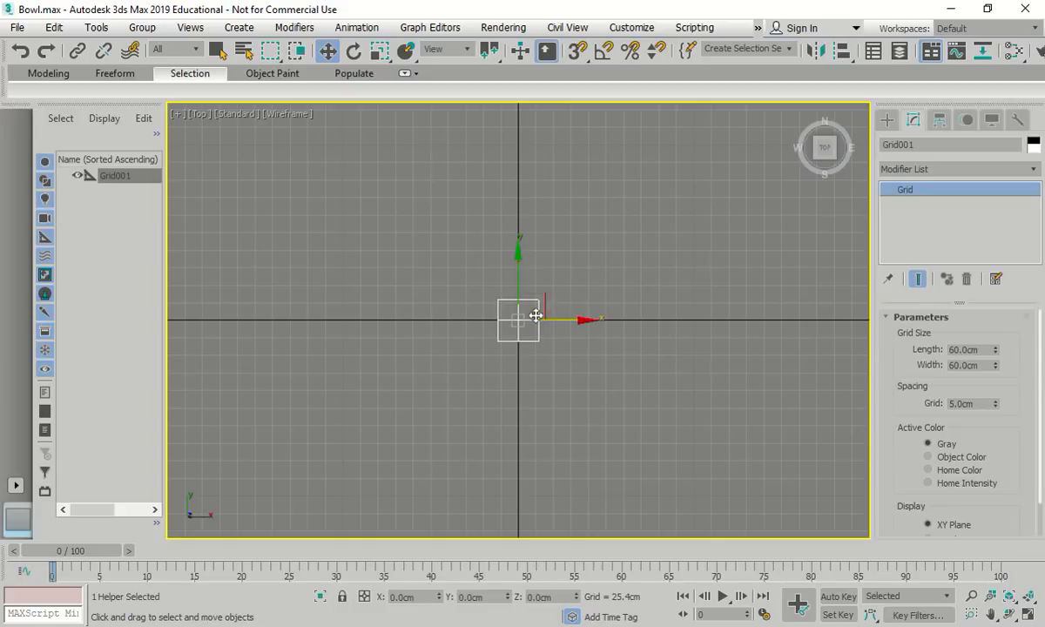
{"action": "type", "text": "x"}
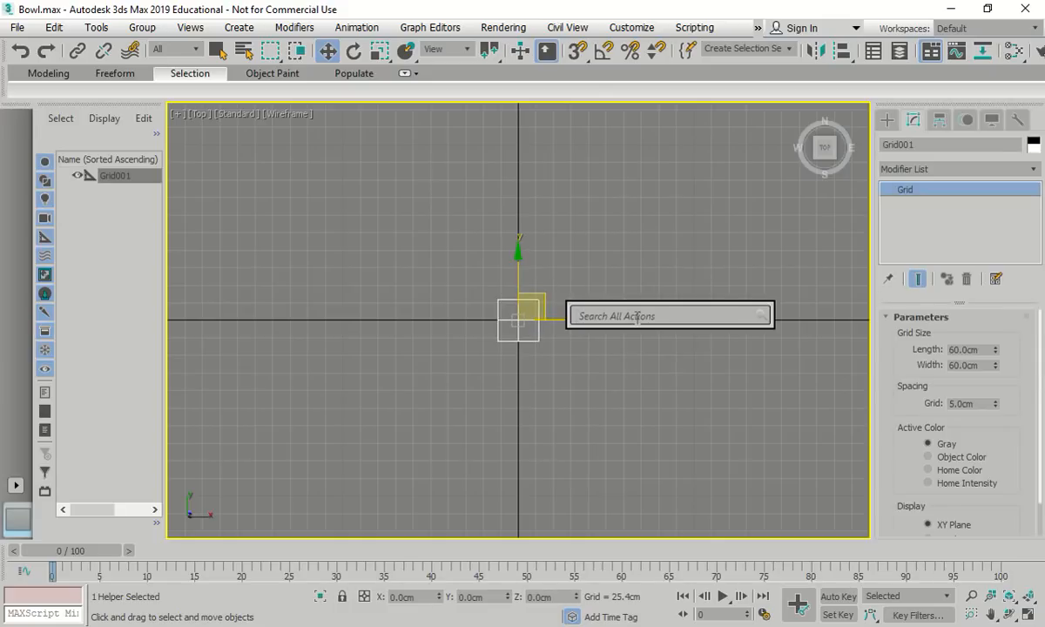
{"action": "type", "text": "act"}
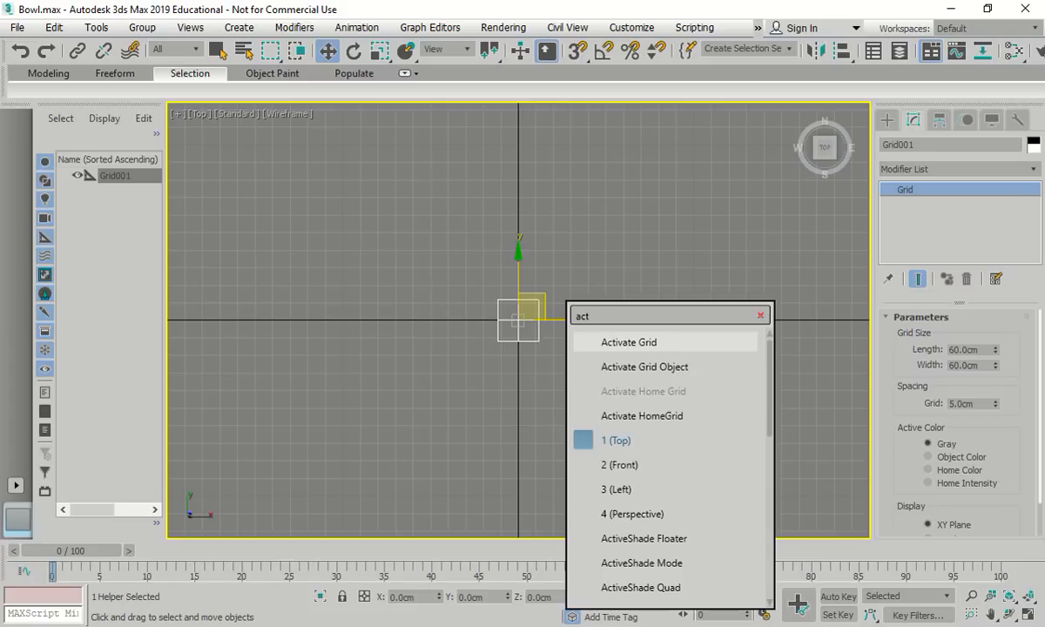
{"action": "left_click", "coordinate": [674, 367]}
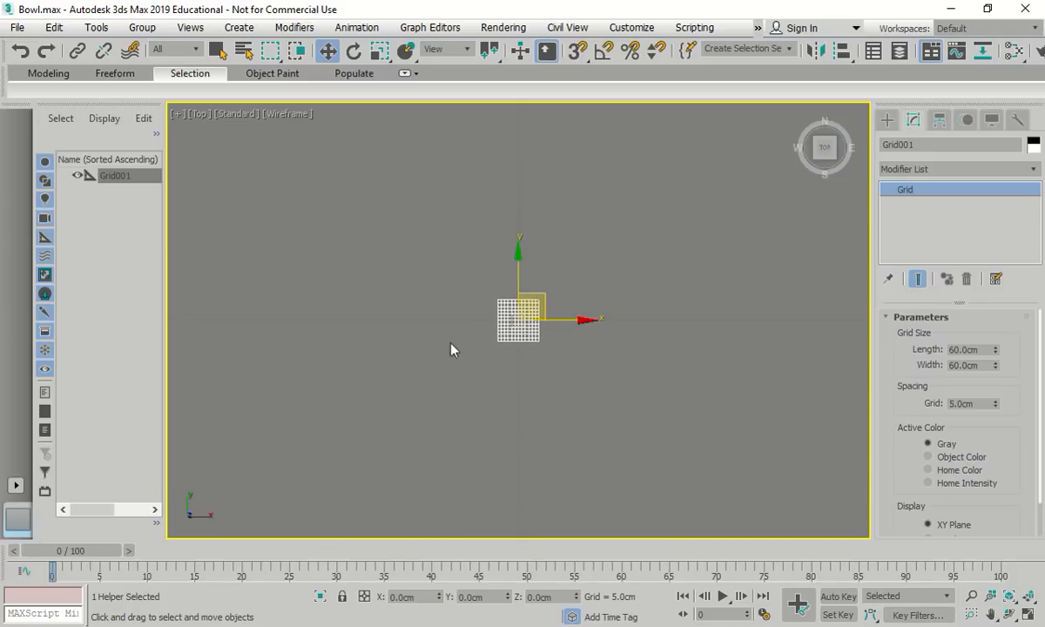
Zoom into the grid and save the scene as Bowl01.max
{"action": "scroll", "coordinate": [518, 315], "scroll_direction": "up", "scroll_amount": 5}
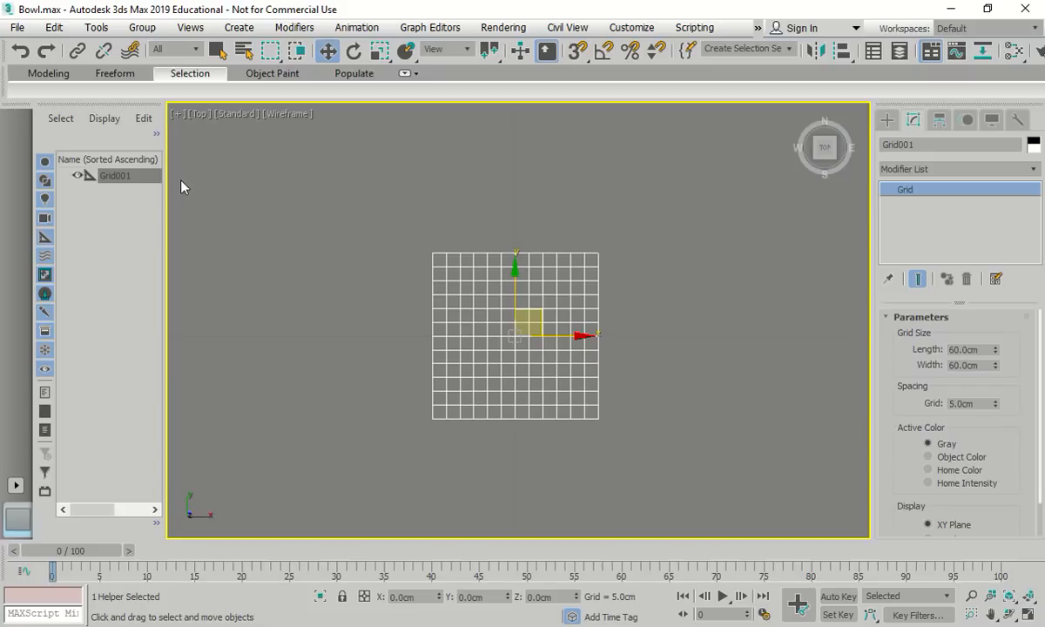
{"action": "left_click", "coordinate": [16, 27]}
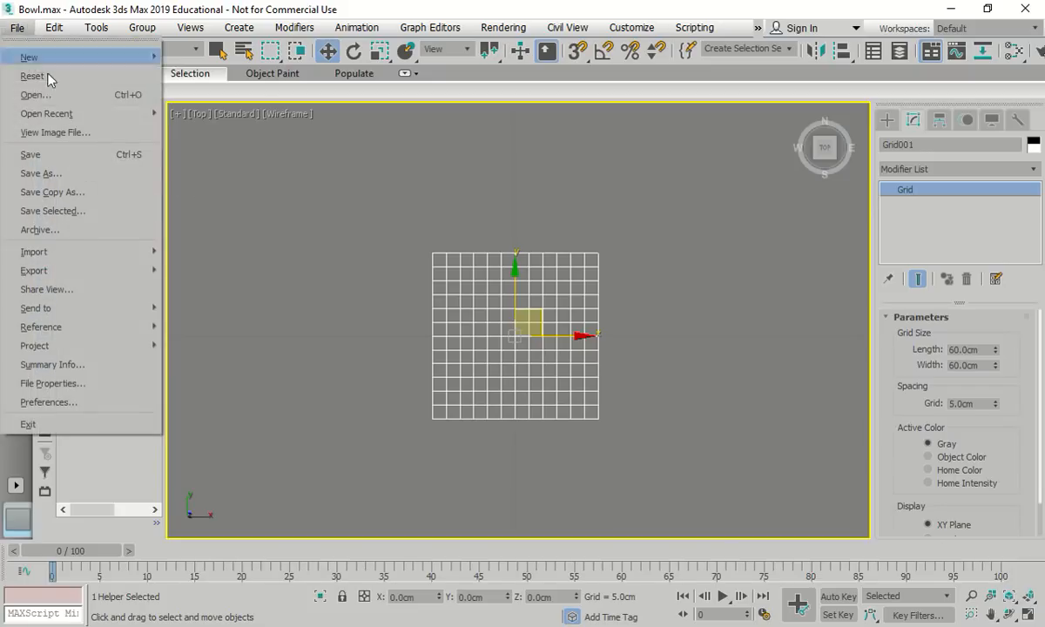
{"action": "left_click", "coordinate": [43, 154]}
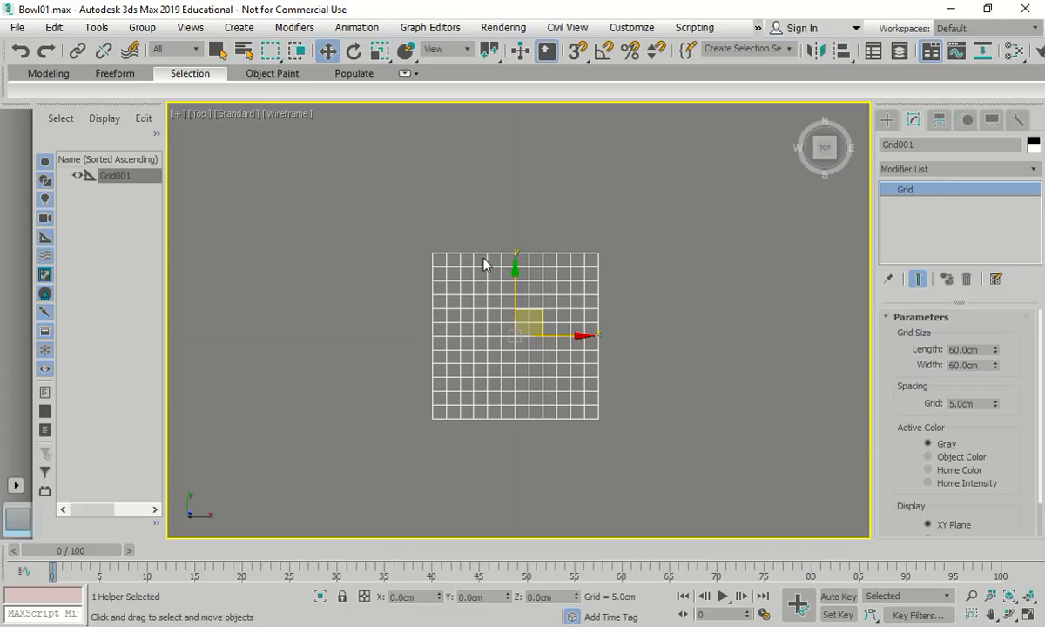
Draw a Standard Primitives Cylinder from the grid centre, about 37.174 cm radius, 33.709 cm high
{"action": "left_click", "coordinate": [887, 120]}
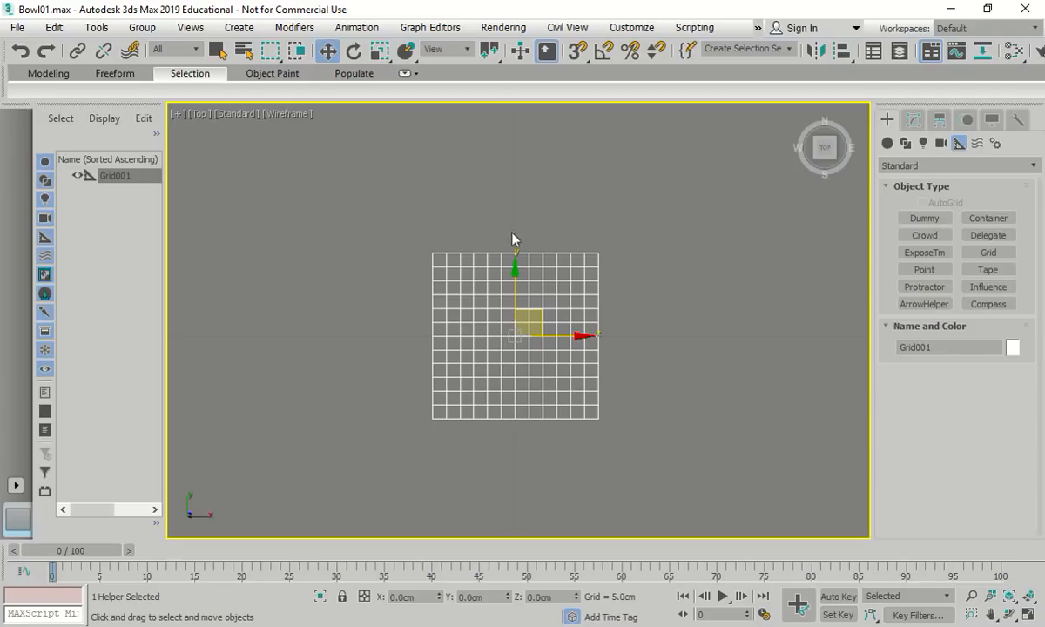
{"action": "left_click", "coordinate": [887, 142]}
{"action": "left_click", "coordinate": [924, 253]}
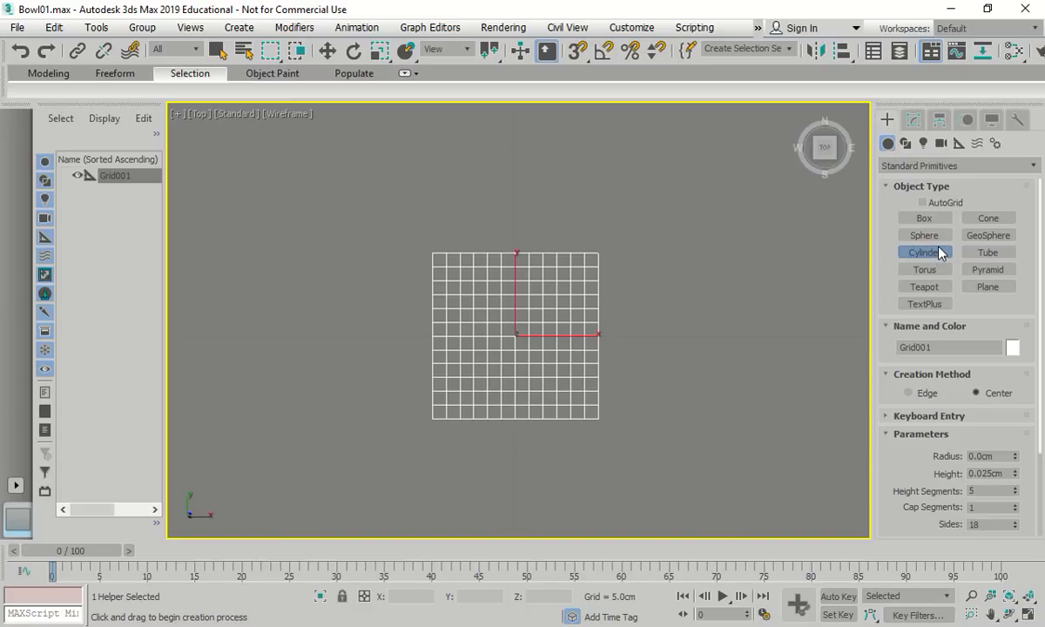
{"action": "left_click_drag", "start_coordinate": [516, 336], "coordinate": [612, 310]}
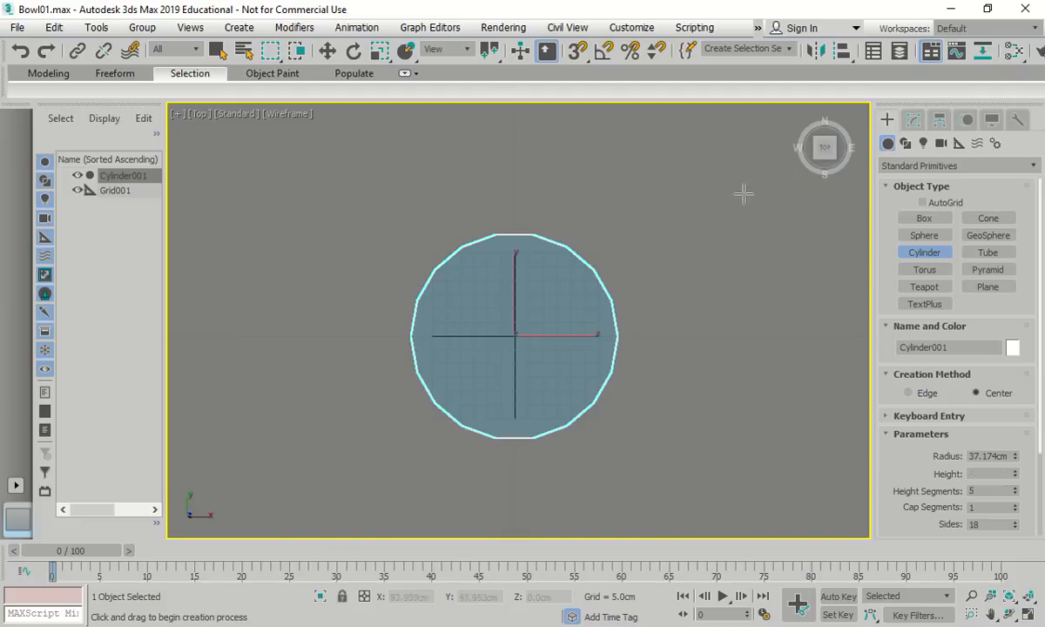
{"action": "left_click", "coordinate": [679, 221]}
{"action": "left_click", "coordinate": [913, 119]}
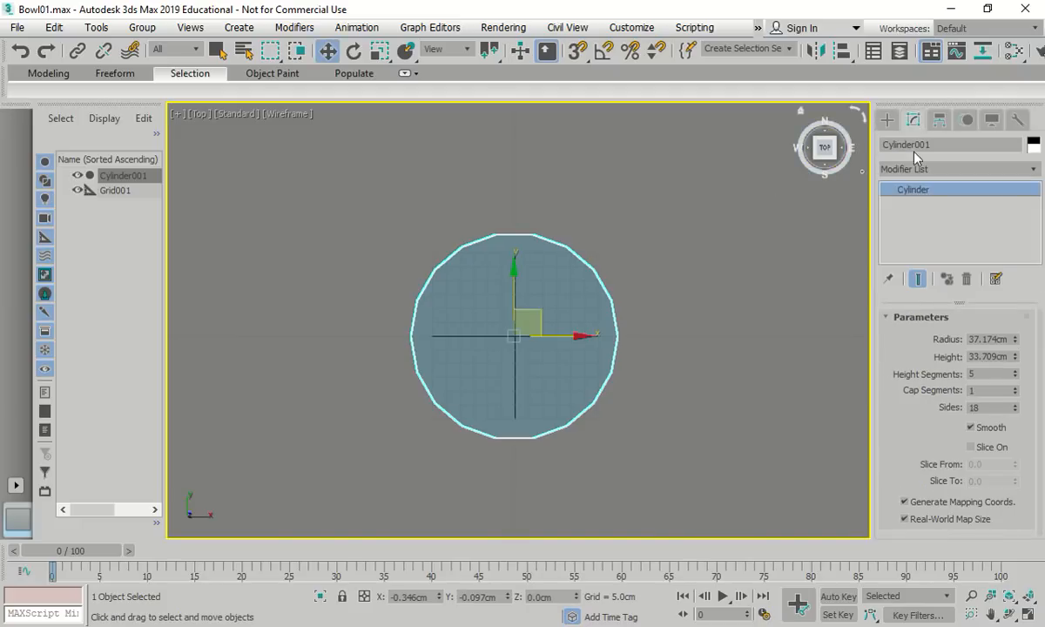
Give Cylinder001 radius 25.591, height 13, 36 sides and 2 height segments
{"action": "double_click", "coordinate": [995, 338]}
{"action": "type", "text": "25.591"}
{"action": "key", "text": "Tab"}
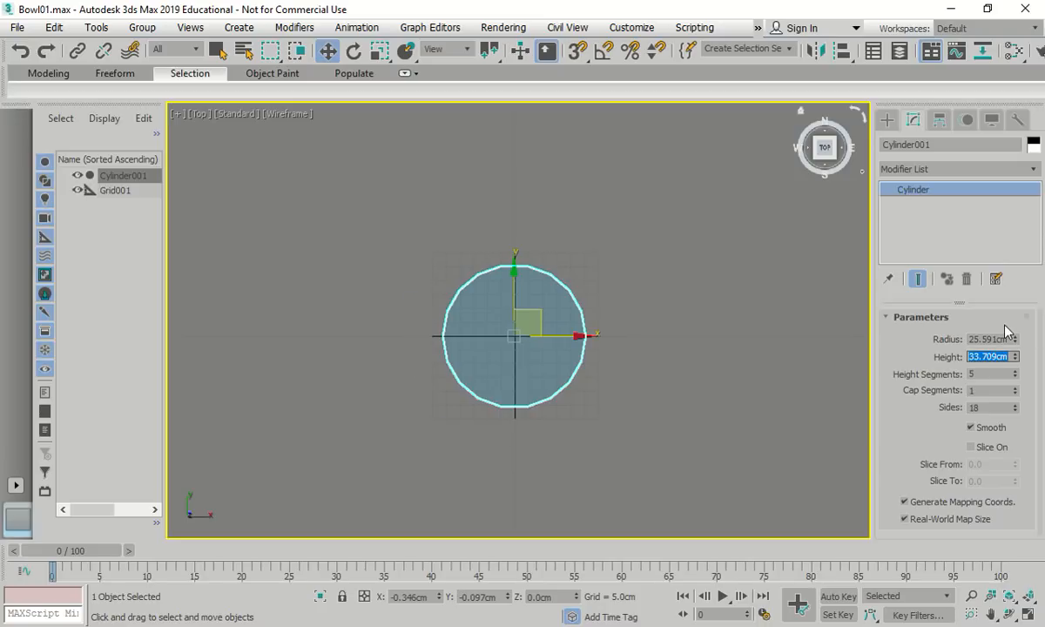
{"action": "type", "text": "13"}
{"action": "left_click", "coordinate": [986, 374]}
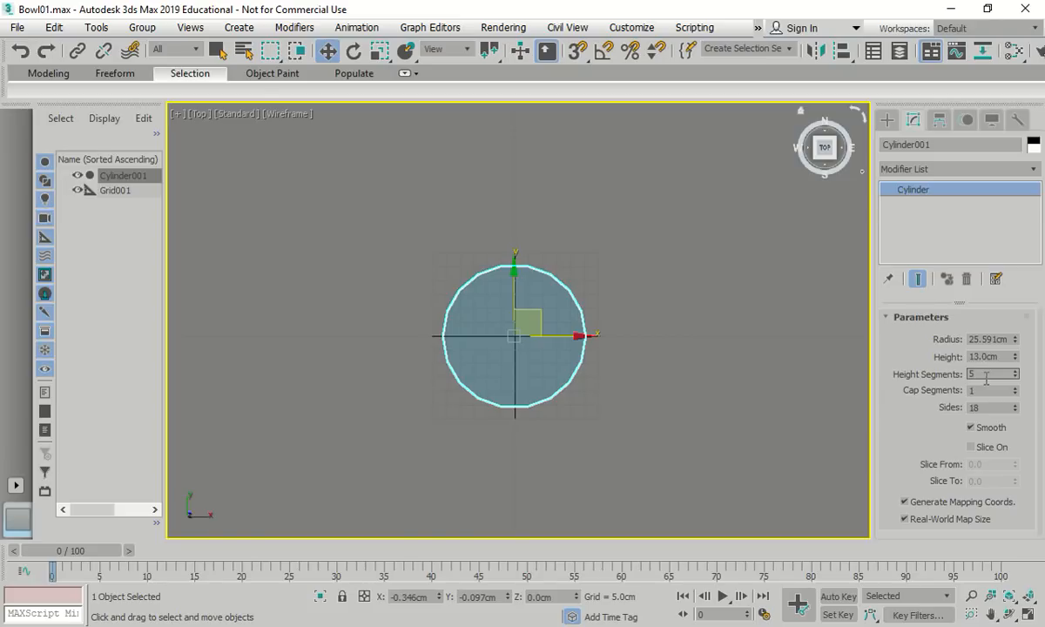
{"action": "double_click", "coordinate": [985, 407]}
{"action": "type", "text": "36"}
{"action": "key", "text": "Return"}
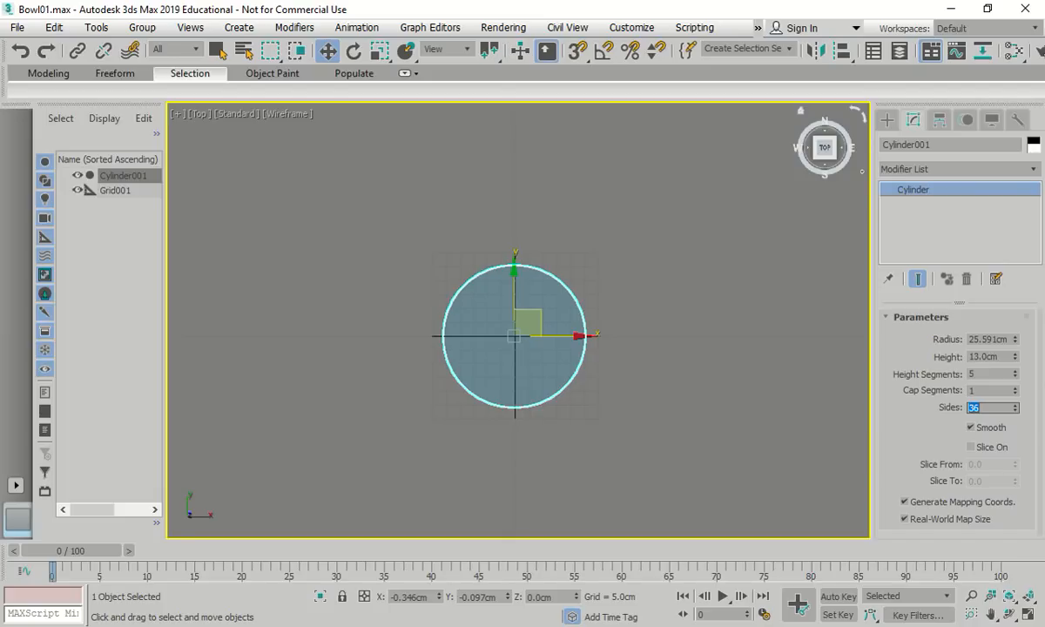
{"action": "left_click_drag", "start_coordinate": [983, 374], "coordinate": [960, 368]}
{"action": "type", "text": "2"}
Position Cylinder001 at absolute world X, Y, Z of 0 in Move Transform Type-In
{"action": "right_click", "coordinate": [327, 51]}
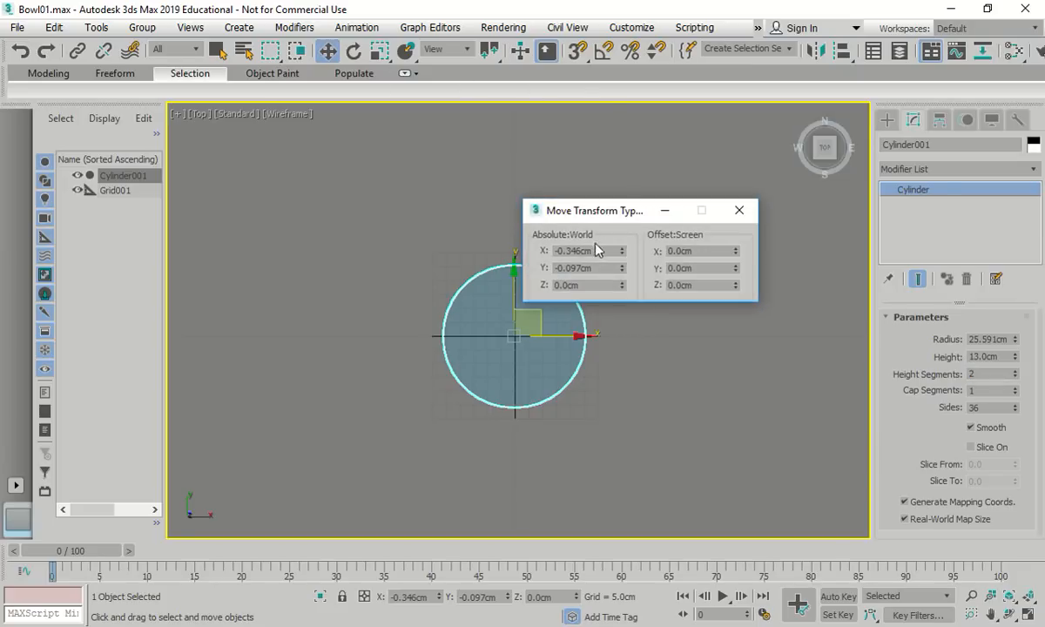
{"action": "type", "text": "0"}
{"action": "left_click_drag", "start_coordinate": [596, 269], "coordinate": [521, 266]}
{"action": "type", "text": "0"}
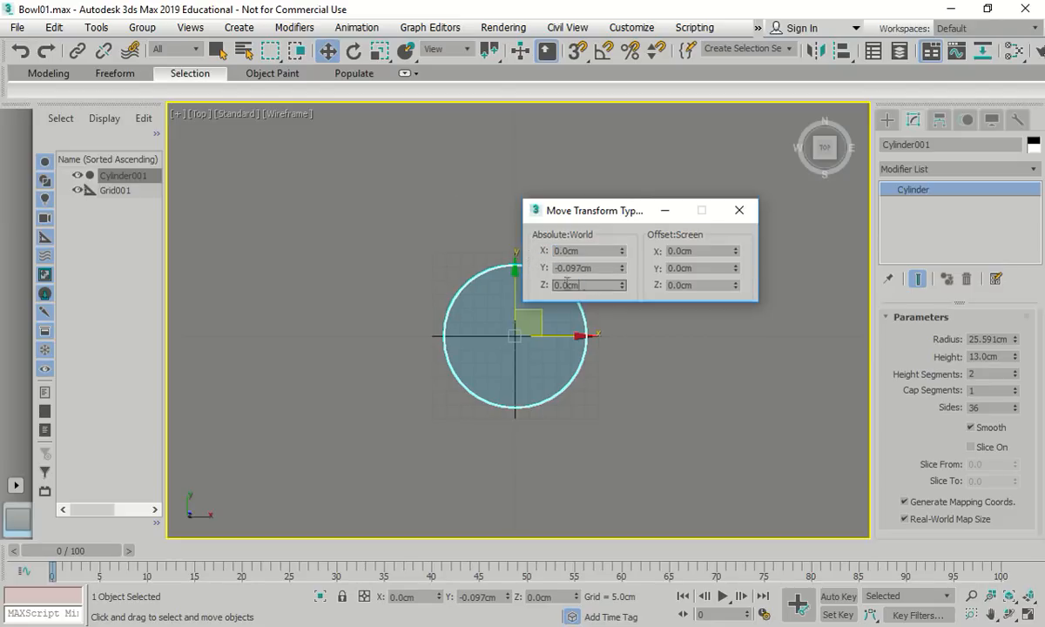
{"action": "key", "text": "Tab"}
{"action": "type", "text": "0"}
{"action": "left_click_drag", "start_coordinate": [600, 266], "coordinate": [465, 251]}
{"action": "type", "text": "0"}
{"action": "key", "text": "Return"}
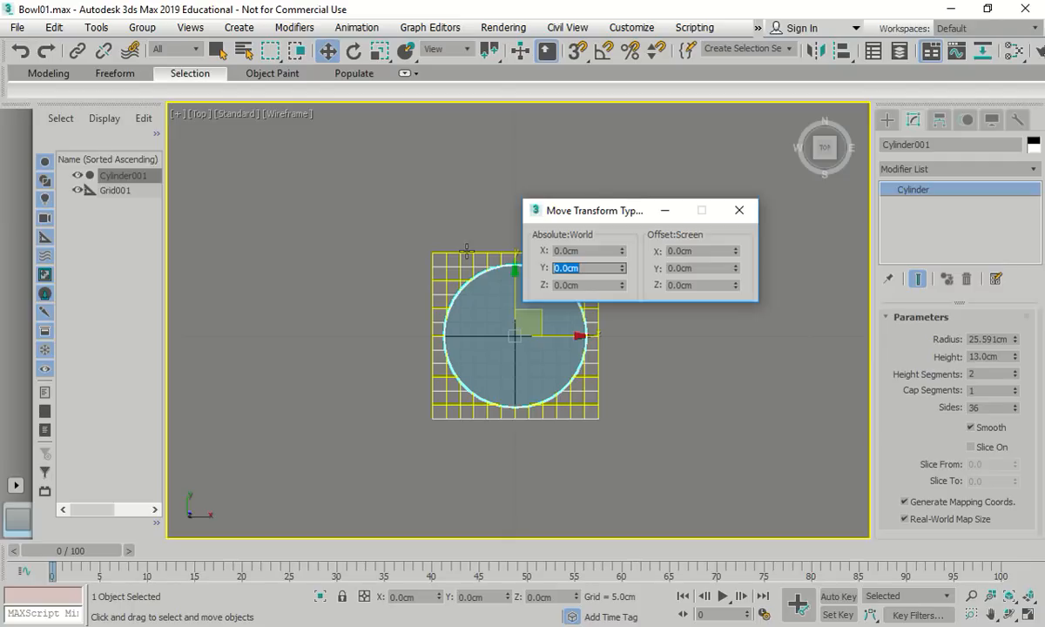
{"action": "left_click", "coordinate": [910, 145]}
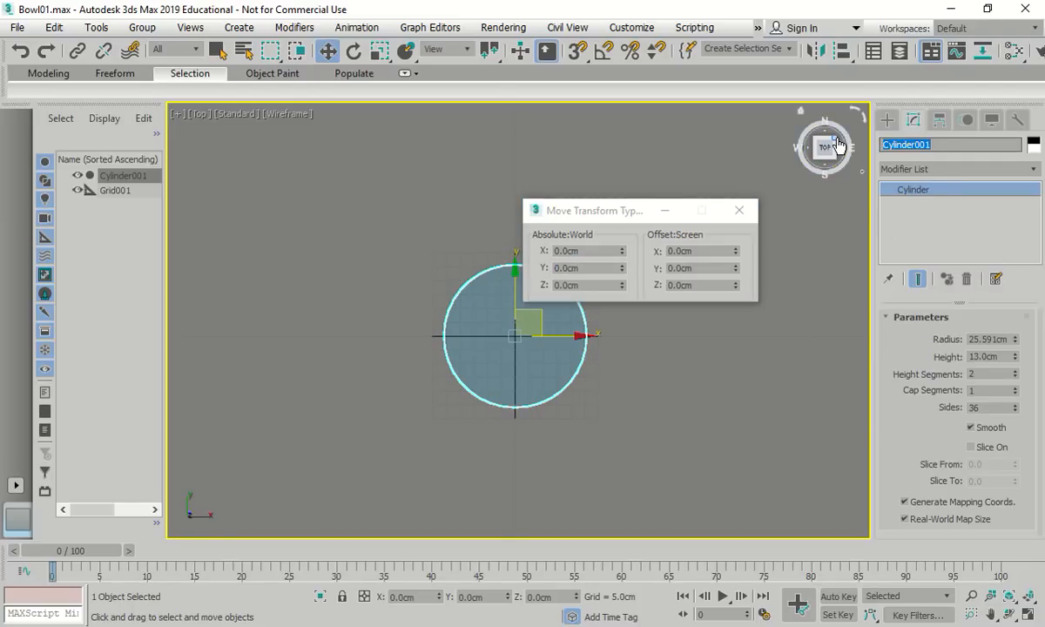
Rename the cylinder to Bowl and close the Move Transform Type-In window
{"action": "type", "text": "B"}
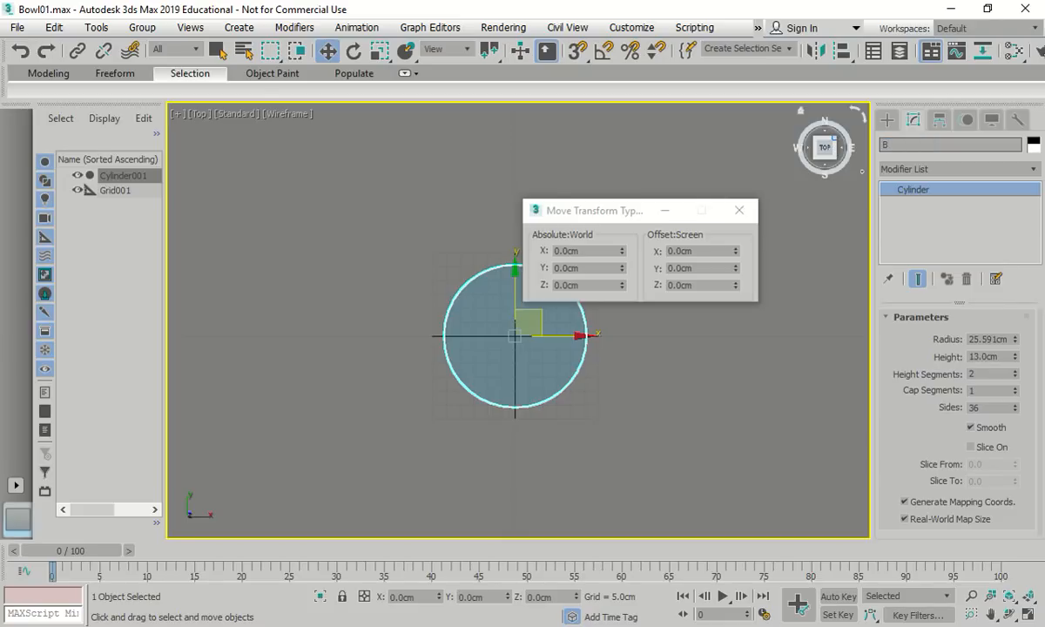
{"action": "type", "text": "owl"}
{"action": "left_click", "coordinate": [890, 203]}
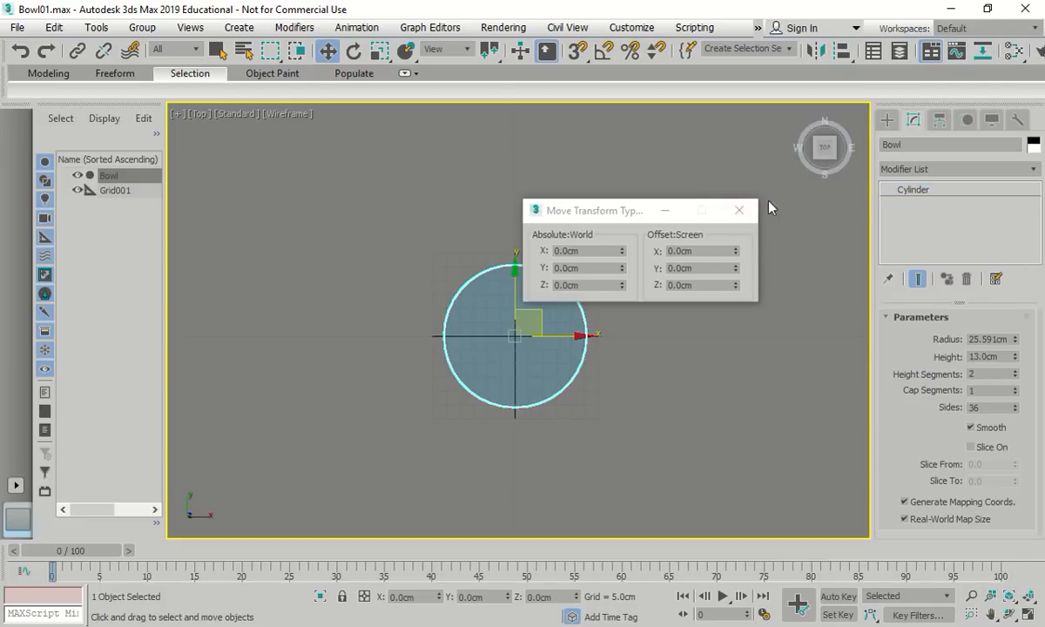
{"action": "left_click", "coordinate": [737, 213]}
Reselect Bowl and return the viewport to the Top view
{"action": "left_click", "coordinate": [114, 190]}
{"action": "left_click", "coordinate": [108, 175]}
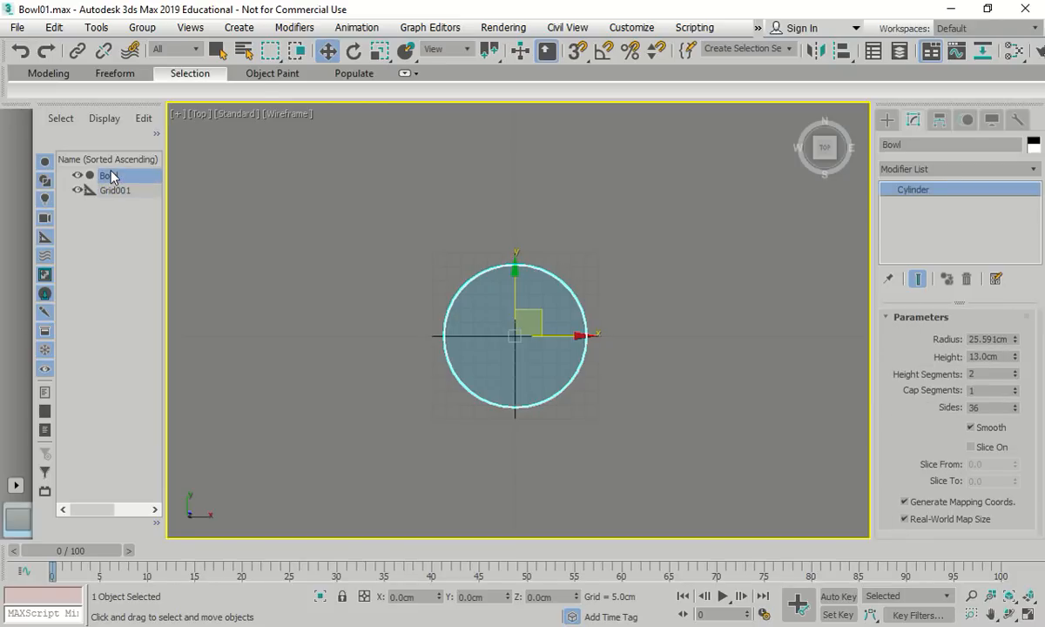
{"action": "left_click", "coordinate": [797, 114]}
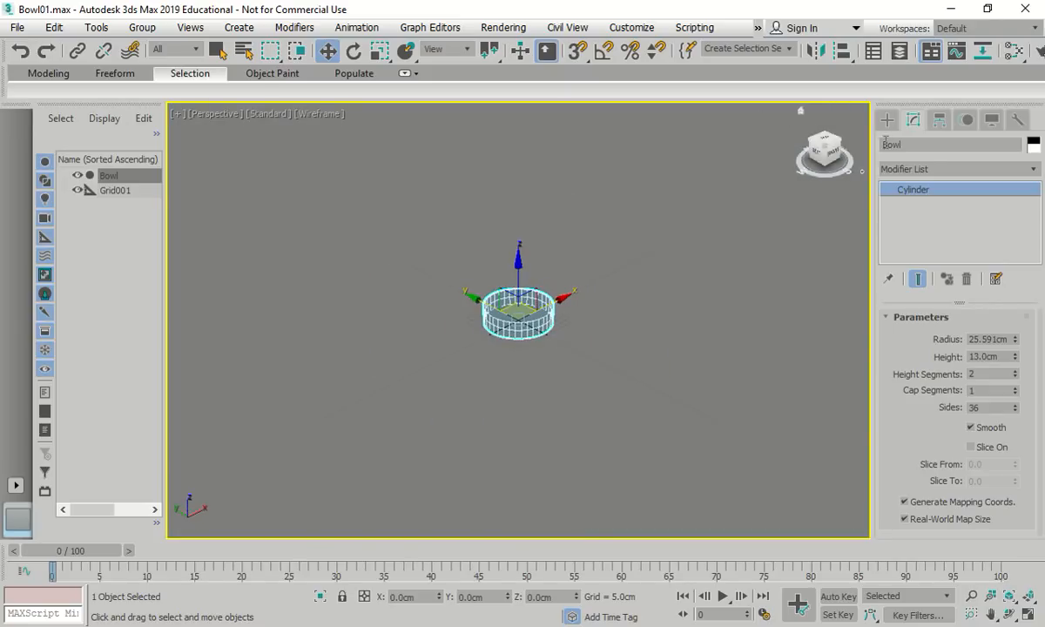
{"action": "key", "text": "t"}
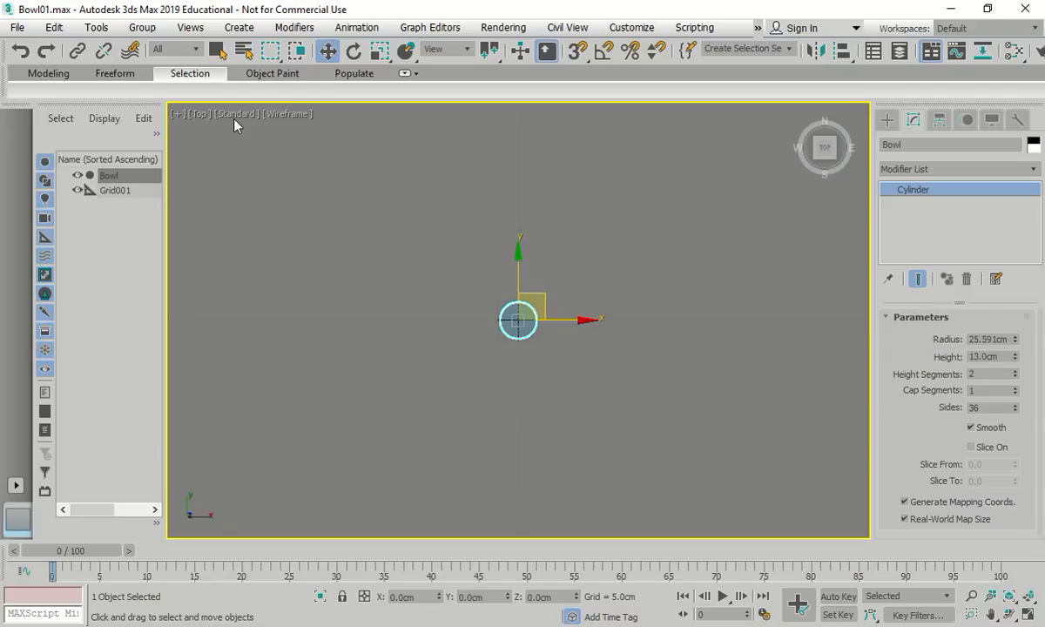
Convert Bowl to an Editable Poly and enter its Polygon sub-object level
{"action": "right_click", "coordinate": [517, 322]}
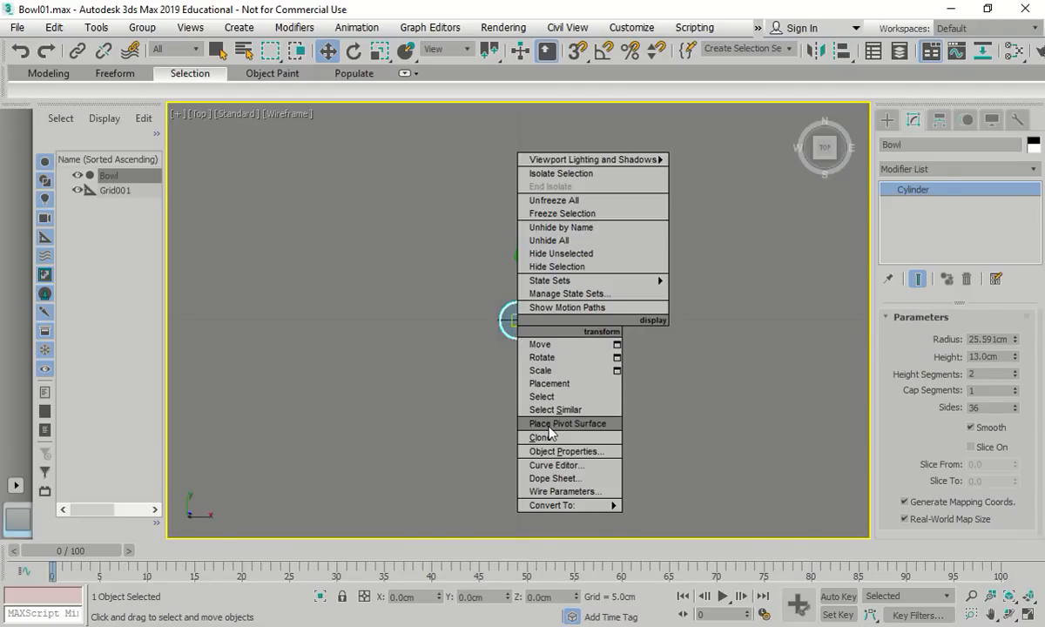
{"action": "mouse_move", "coordinate": [557, 504]}
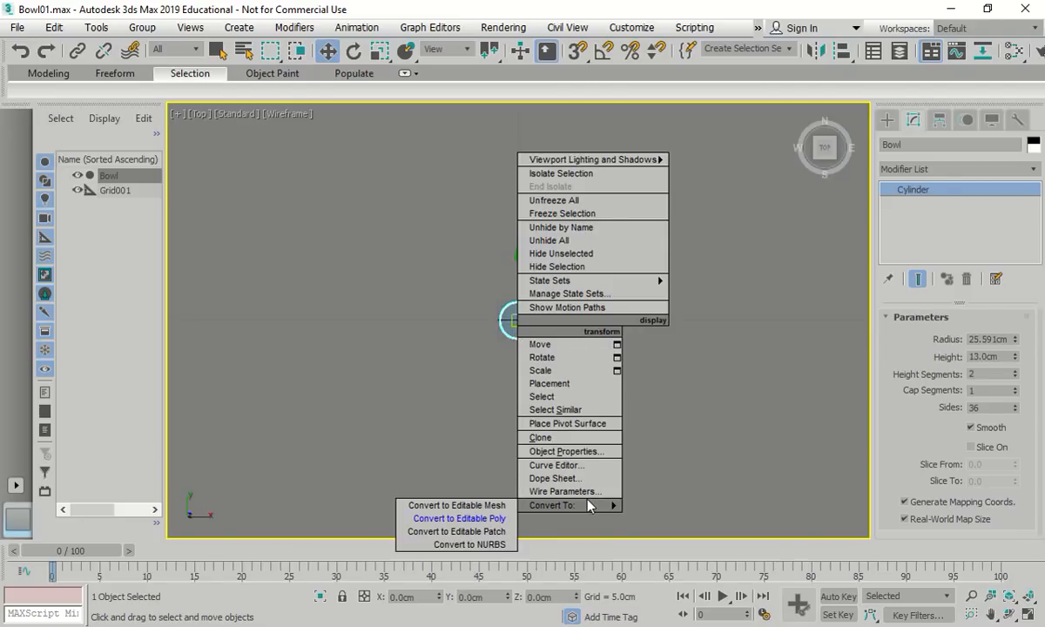
{"action": "left_click", "coordinate": [485, 520]}
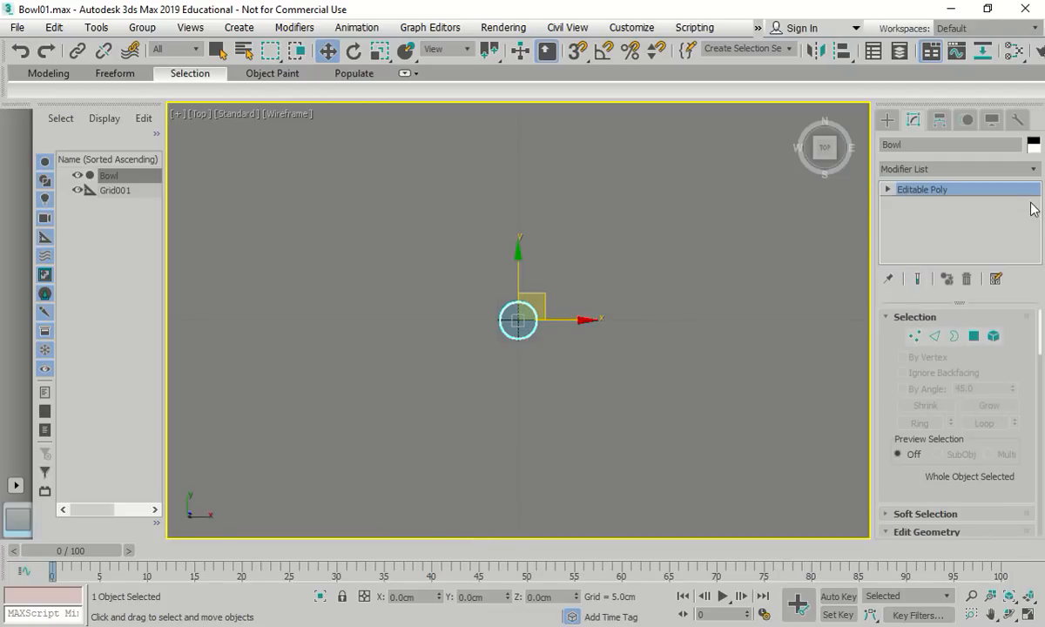
{"action": "left_click", "coordinate": [889, 189]}
{"action": "left_click", "coordinate": [914, 244]}
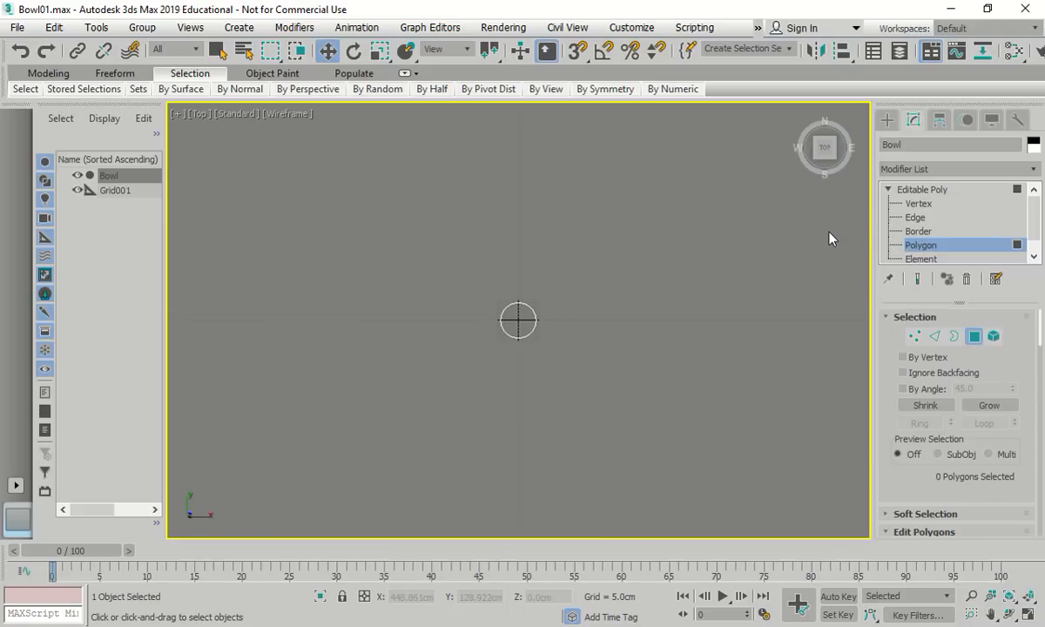
{"action": "scroll", "coordinate": [503, 324], "scroll_direction": "up", "scroll_amount": 5}
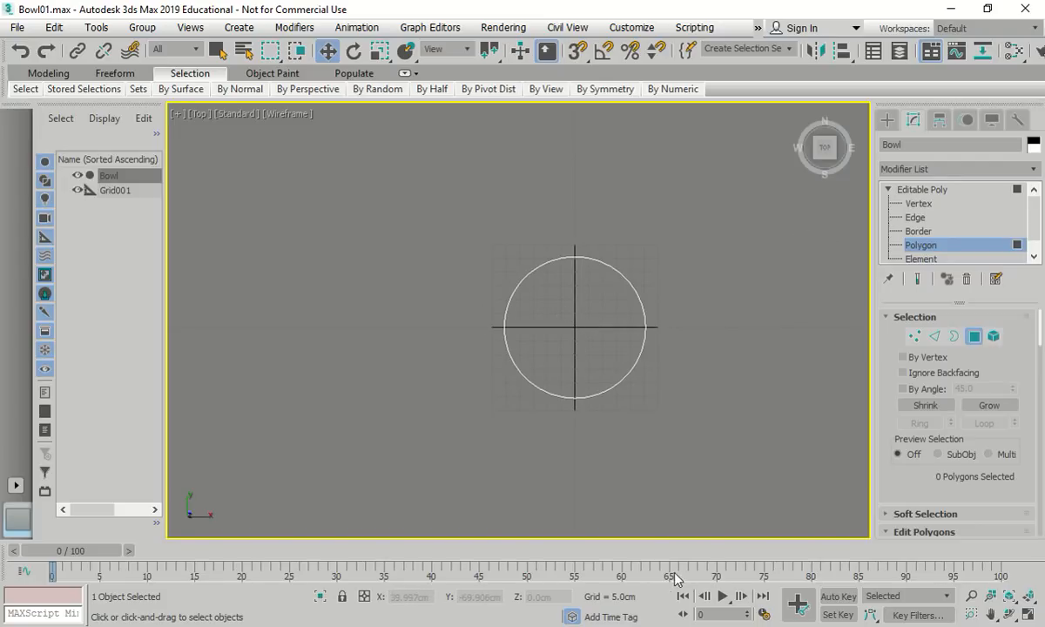
Delete Bowl's top cap polygon, leaving an open-topped cylinder
{"action": "left_click", "coordinate": [802, 116]}
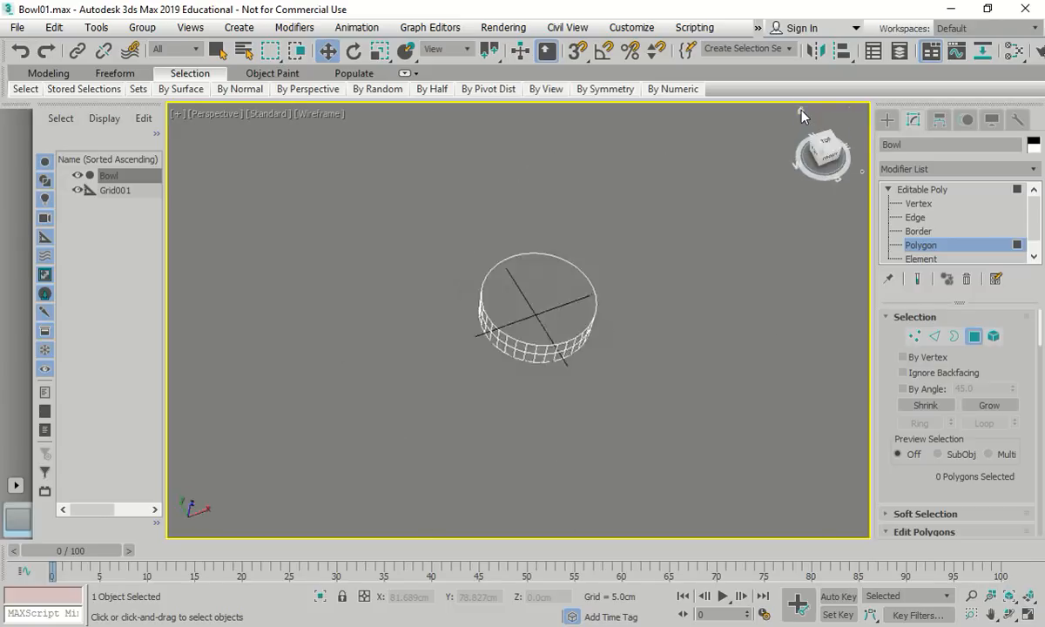
{"action": "scroll", "coordinate": [526, 291], "scroll_direction": "up", "scroll_amount": 5}
{"action": "left_click", "coordinate": [526, 291]}
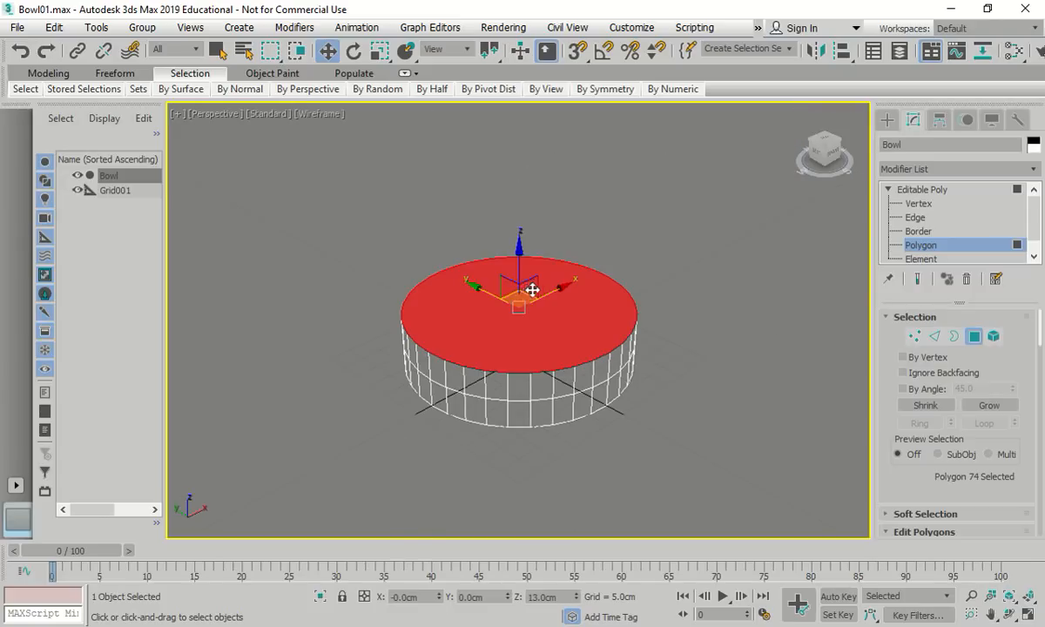
{"action": "key", "text": "Delete"}
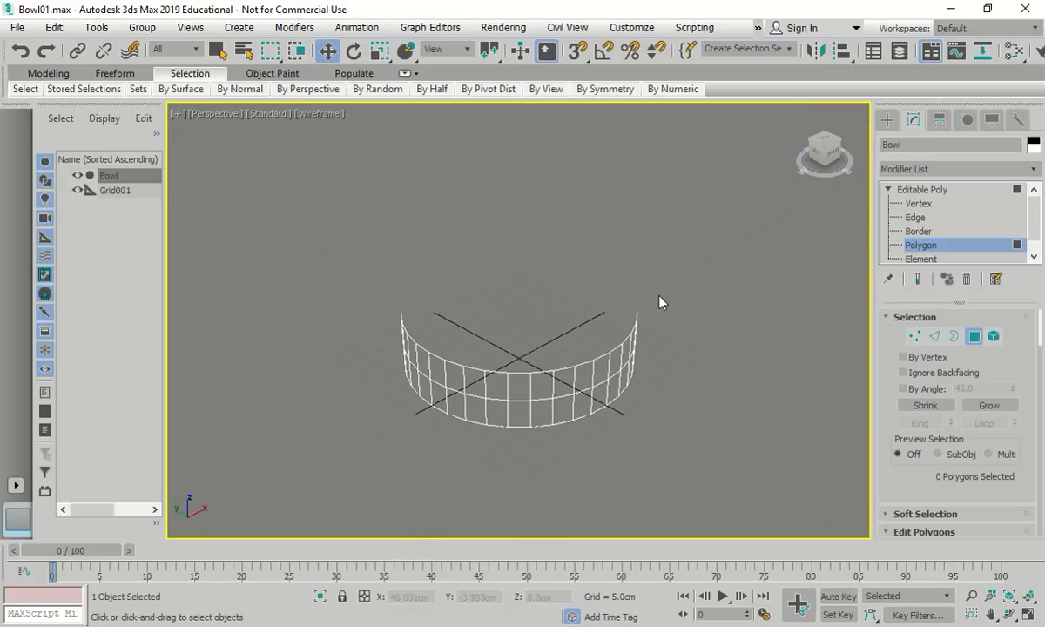
{"action": "middle_click_drag", "start_coordinate": [585, 324], "coordinate": [661, 344], "text": "alt"}
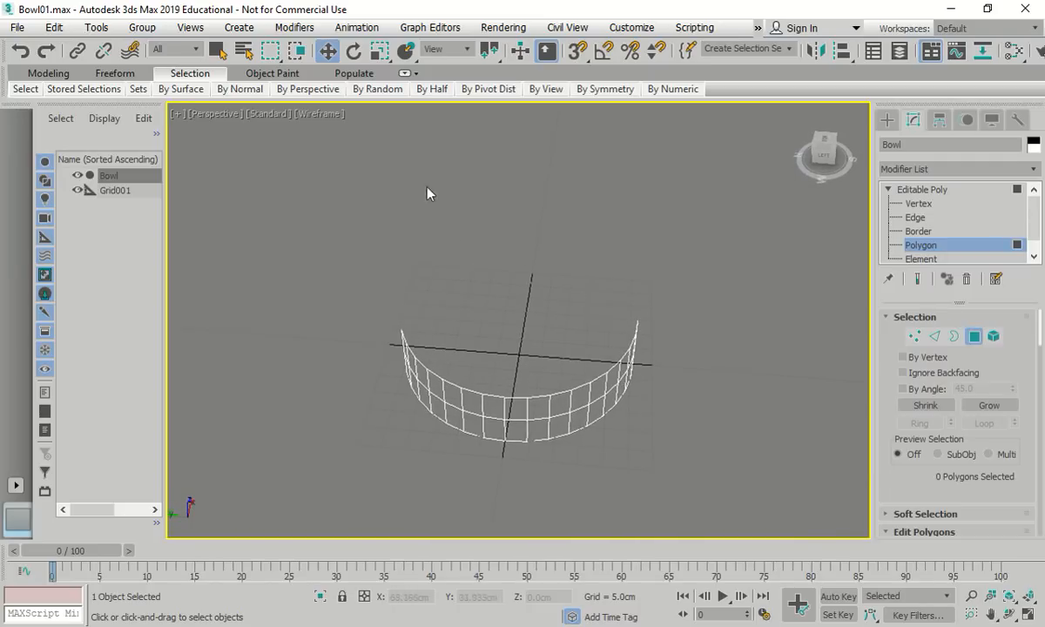
Show the bowl side-on in Clay shading at Vertex level
{"action": "left_click", "coordinate": [320, 114]}
{"action": "left_click", "coordinate": [352, 206]}
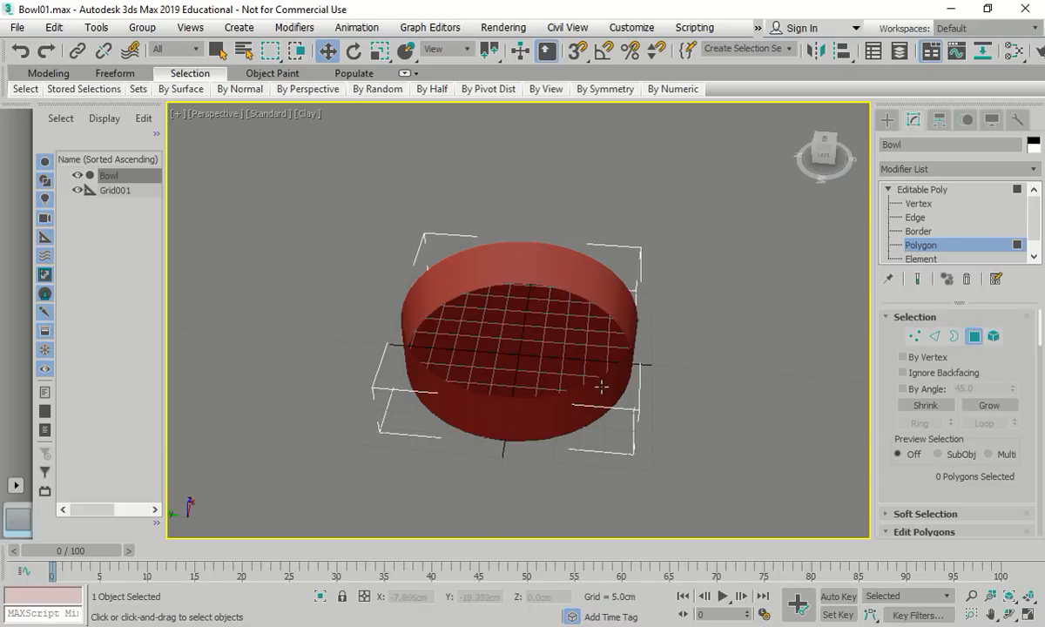
{"action": "middle_click_drag", "start_coordinate": [529, 386], "coordinate": [611, 376], "text": "alt"}
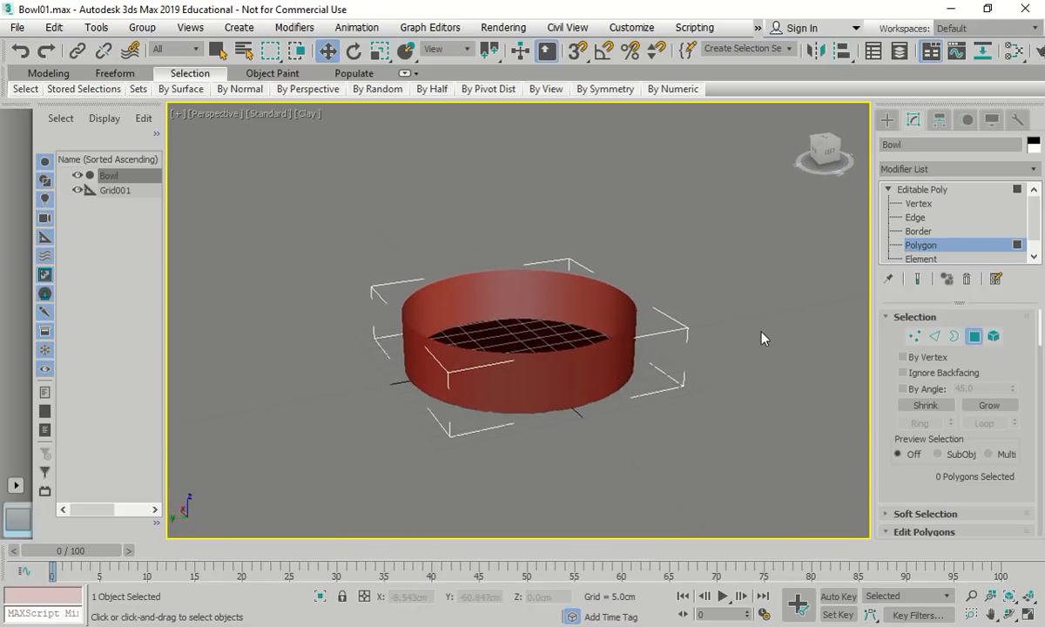
{"action": "left_click", "coordinate": [923, 204]}
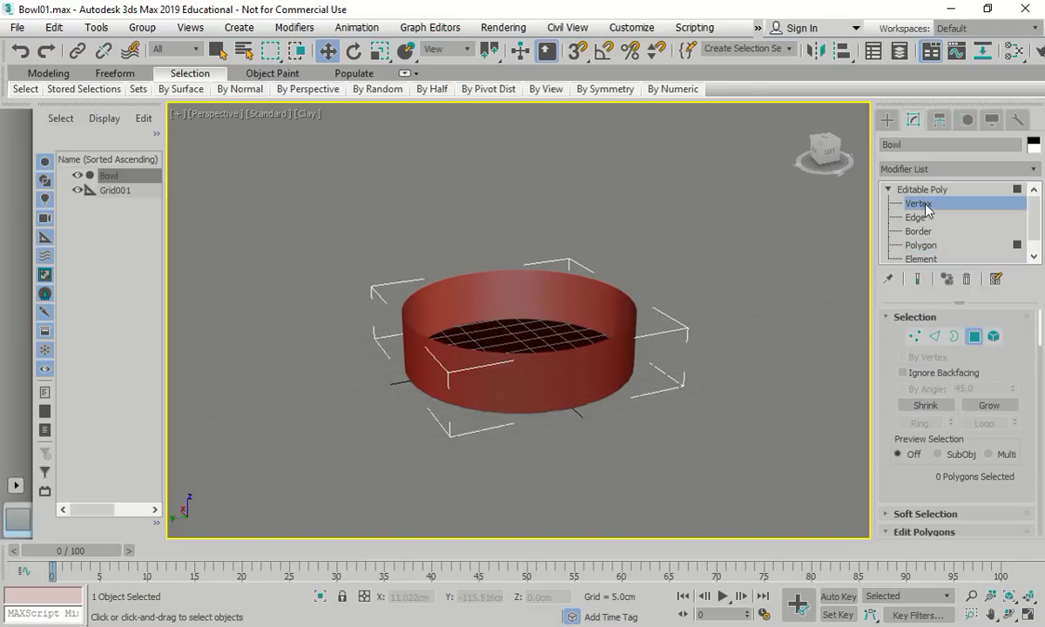
Uniformly scale the bottom vertex row inward so the bowl tapers at its base
{"action": "left_click", "coordinate": [823, 155]}
{"action": "left_click_drag", "start_coordinate": [688, 403], "coordinate": [331, 362]}
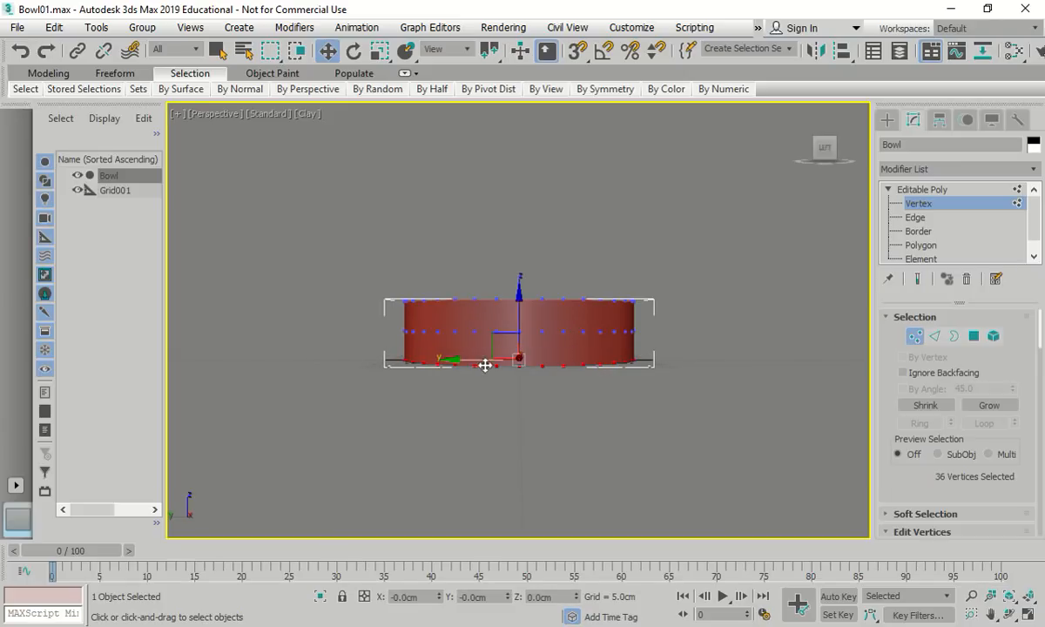
{"action": "middle_click_drag", "start_coordinate": [521, 396], "coordinate": [601, 437], "text": "alt"}
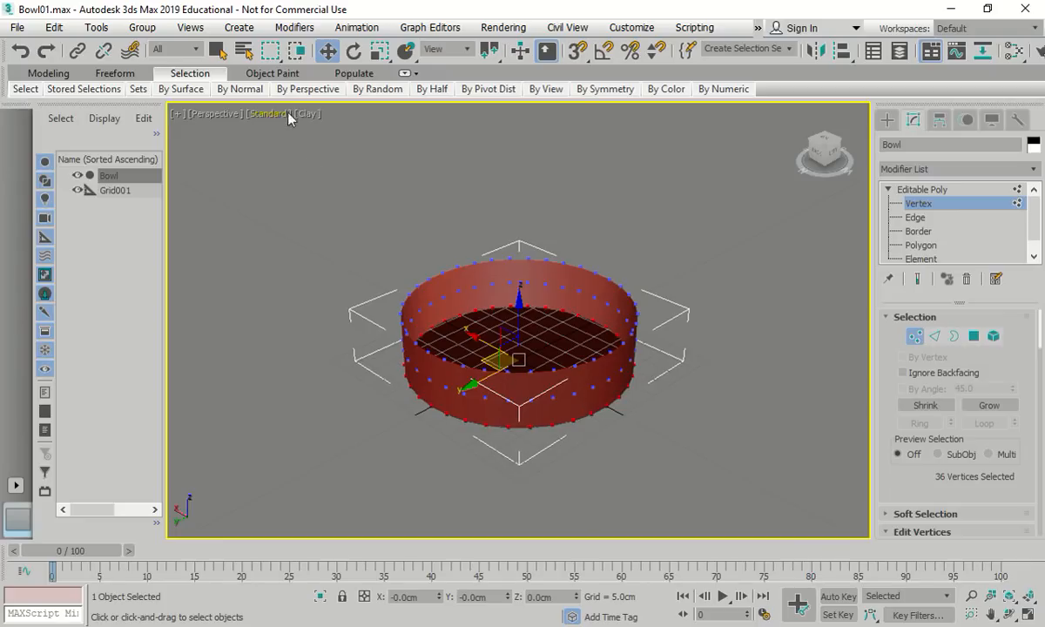
{"action": "left_click", "coordinate": [377, 50]}
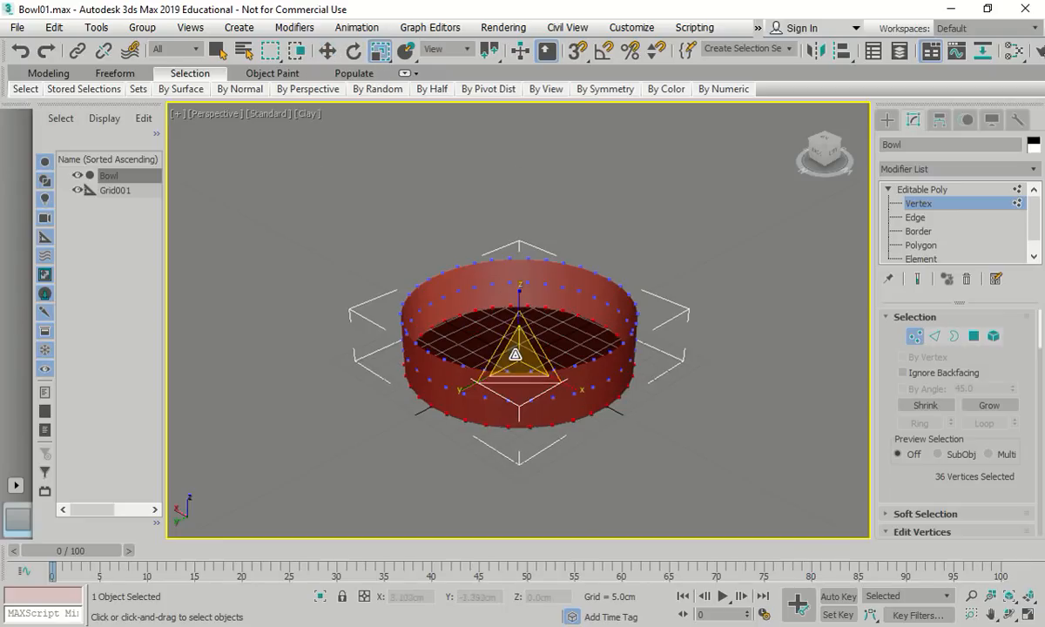
{"action": "left_click_drag", "start_coordinate": [519, 357], "coordinate": [528, 399]}
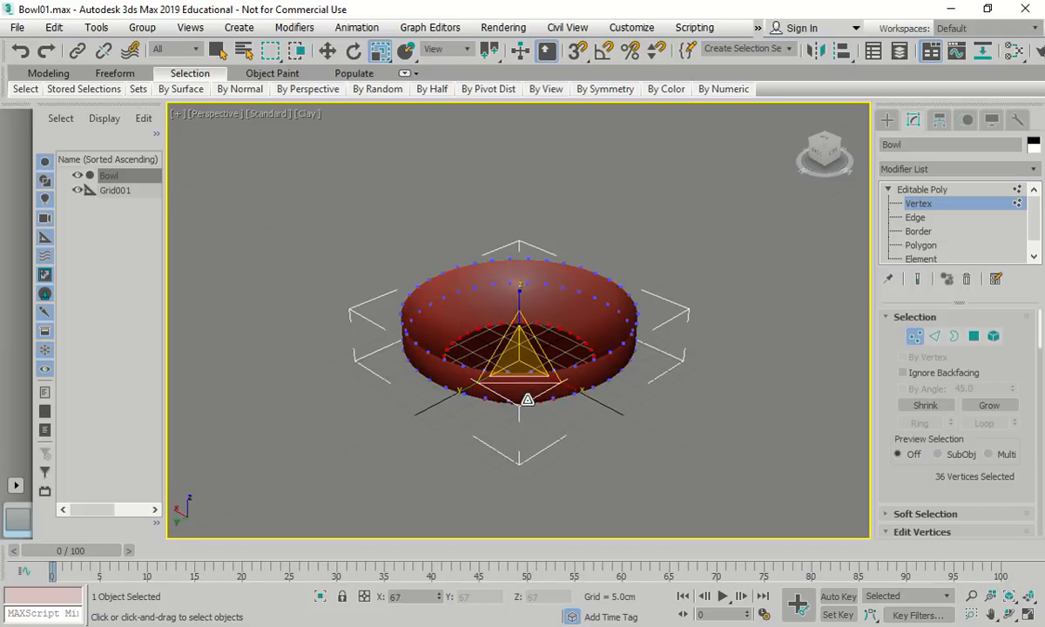
{"action": "middle_click_drag", "start_coordinate": [526, 399], "coordinate": [568, 487], "text": "alt"}
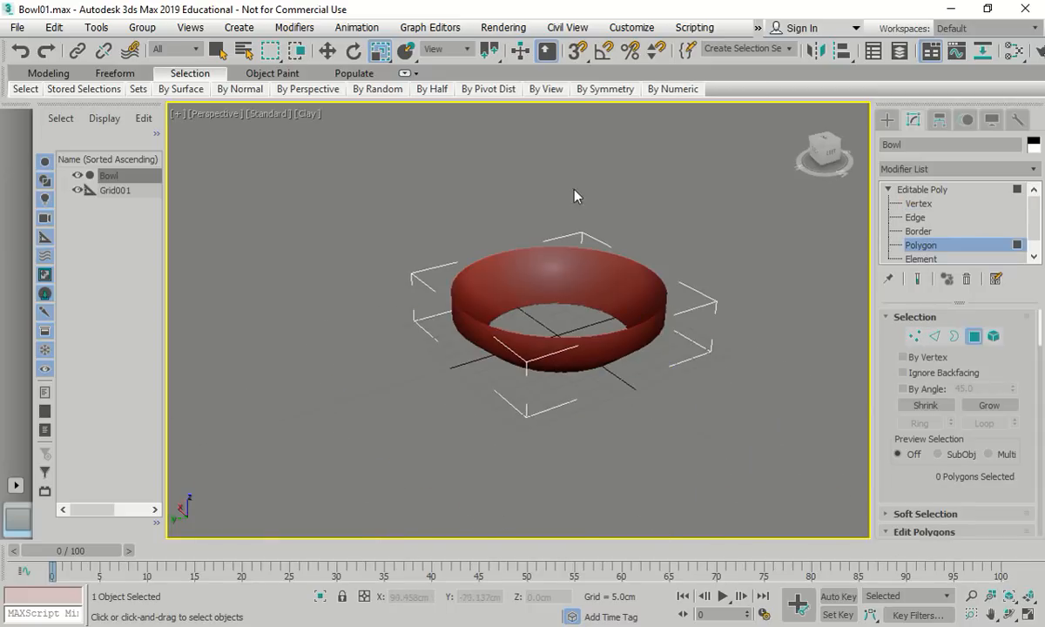
{"action": "scroll", "coordinate": [545, 235], "scroll_direction": "up", "scroll_amount": 3}
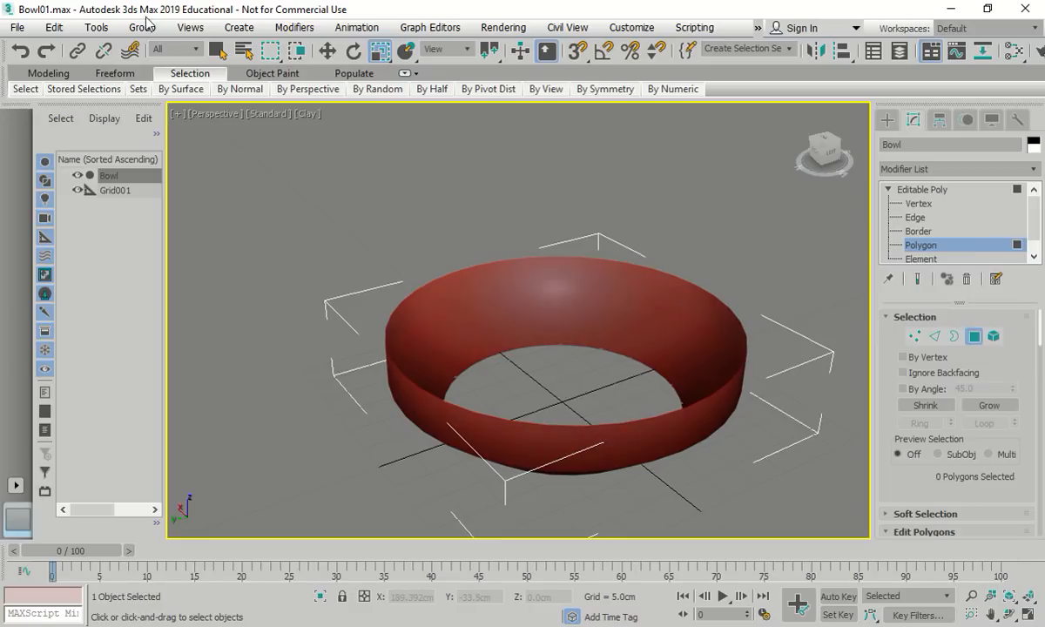
Undo the scaling and face deletion, restoring the cylinder, and reselect vertices
{"action": "left_click", "coordinate": [22, 53]}
{"action": "left_click", "coordinate": [22, 52]}
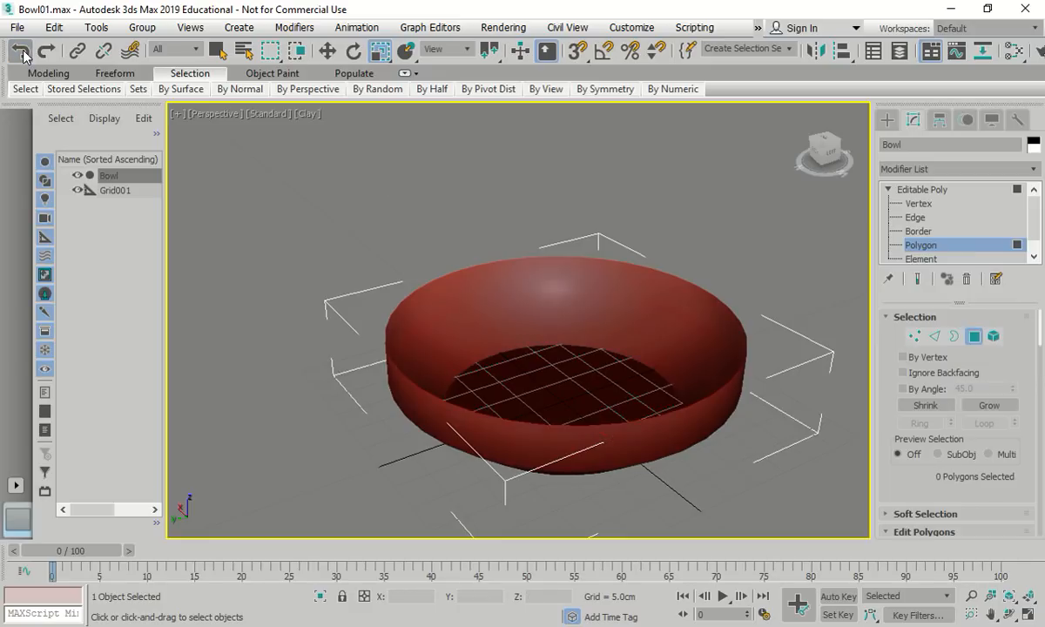
{"action": "left_click", "coordinate": [22, 53]}
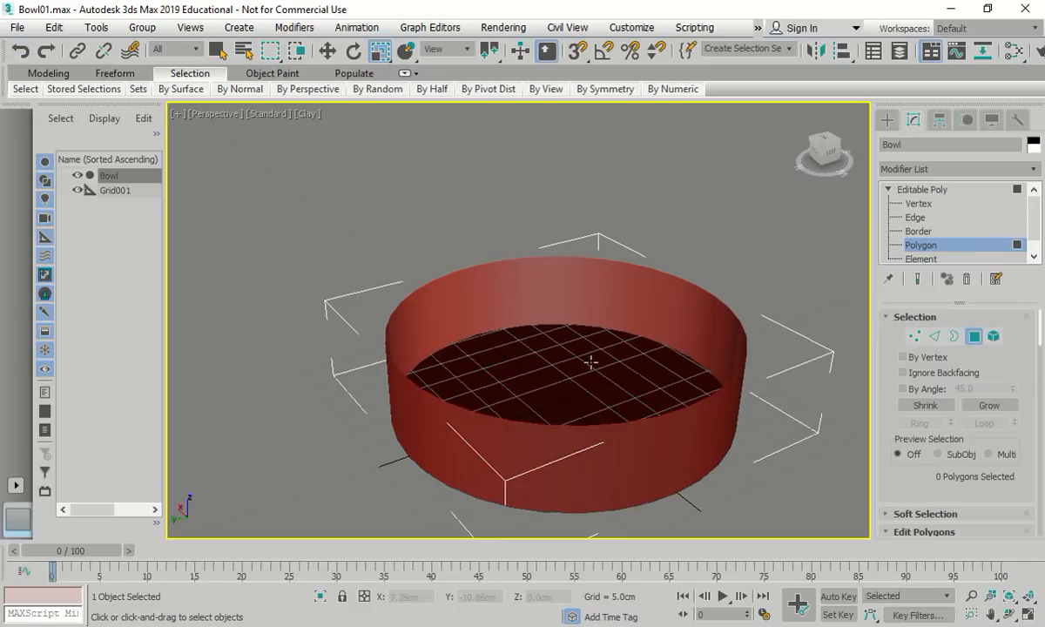
{"action": "left_click", "coordinate": [921, 217]}
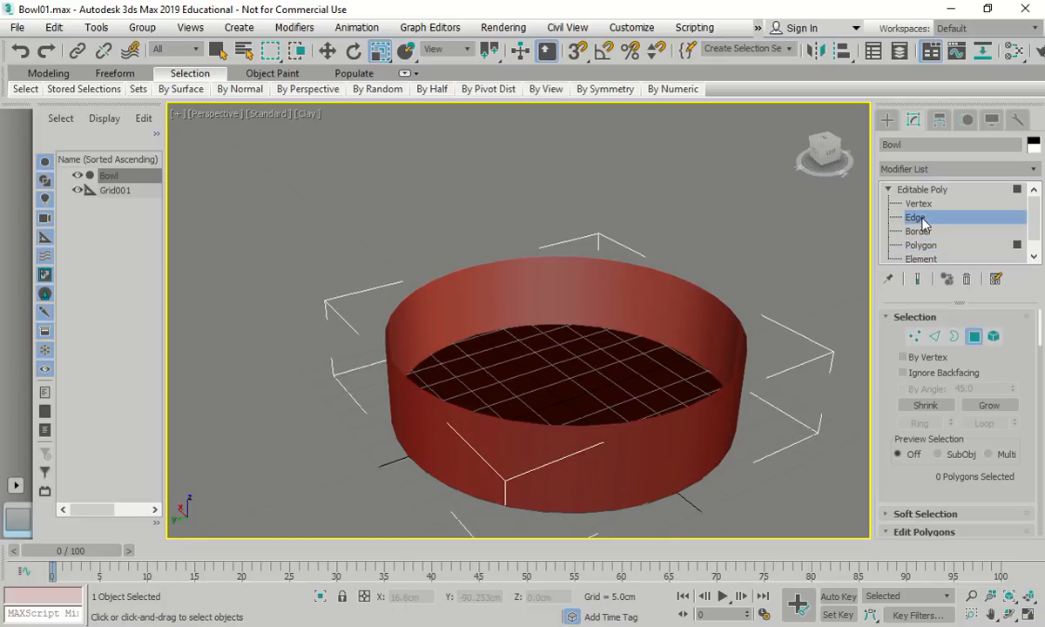
{"action": "left_click", "coordinate": [919, 202]}
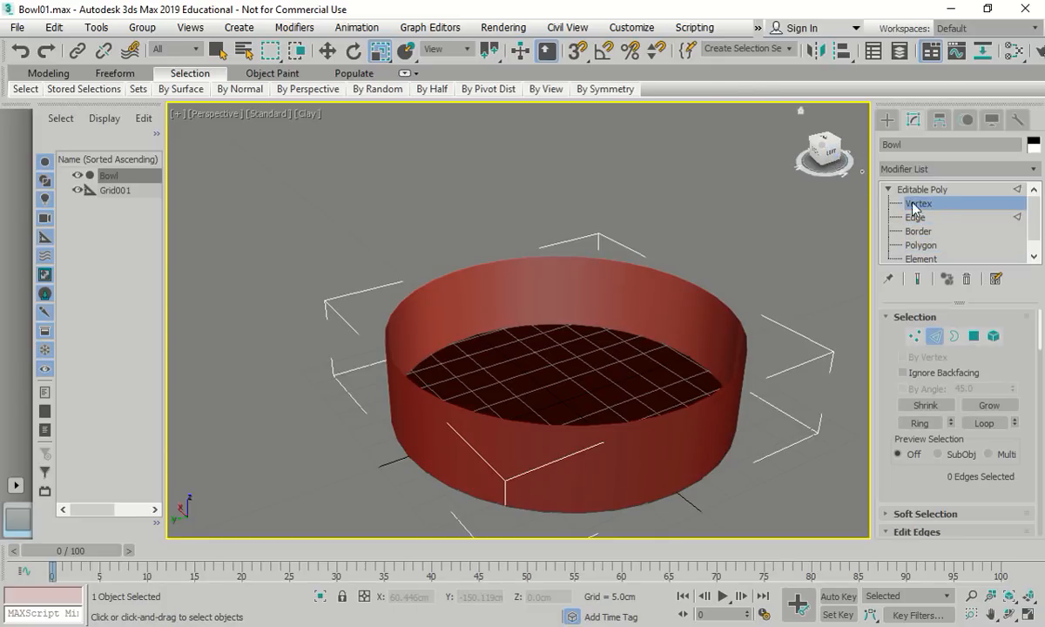
{"action": "key", "text": "ctrl+a"}
{"action": "left_click", "coordinate": [827, 155]}
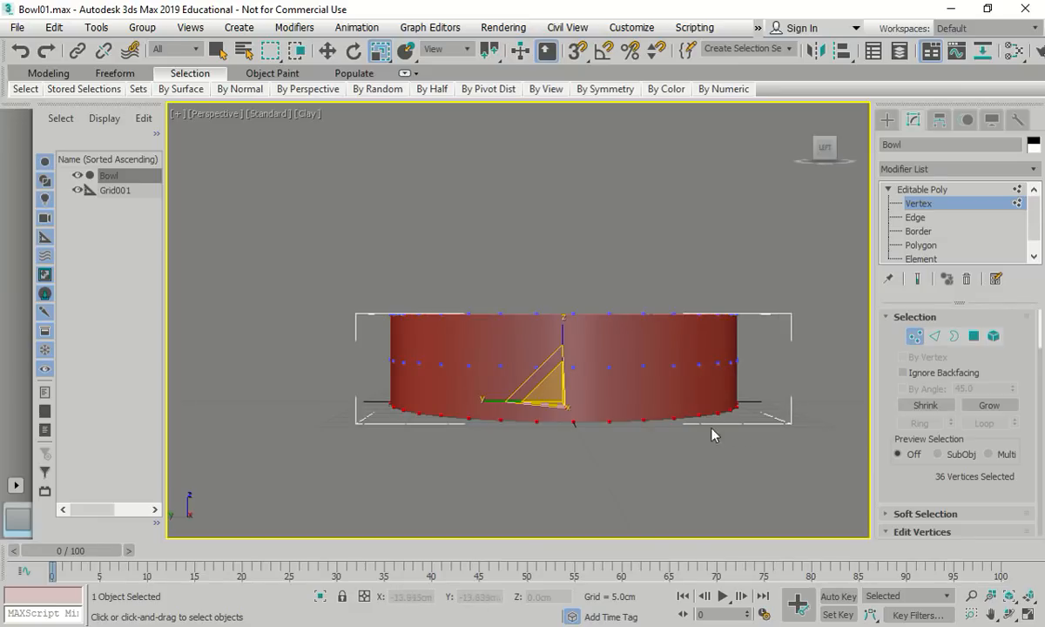
{"action": "mouse_move", "coordinate": [818, 131]}
{"action": "left_click", "coordinate": [800, 113]}
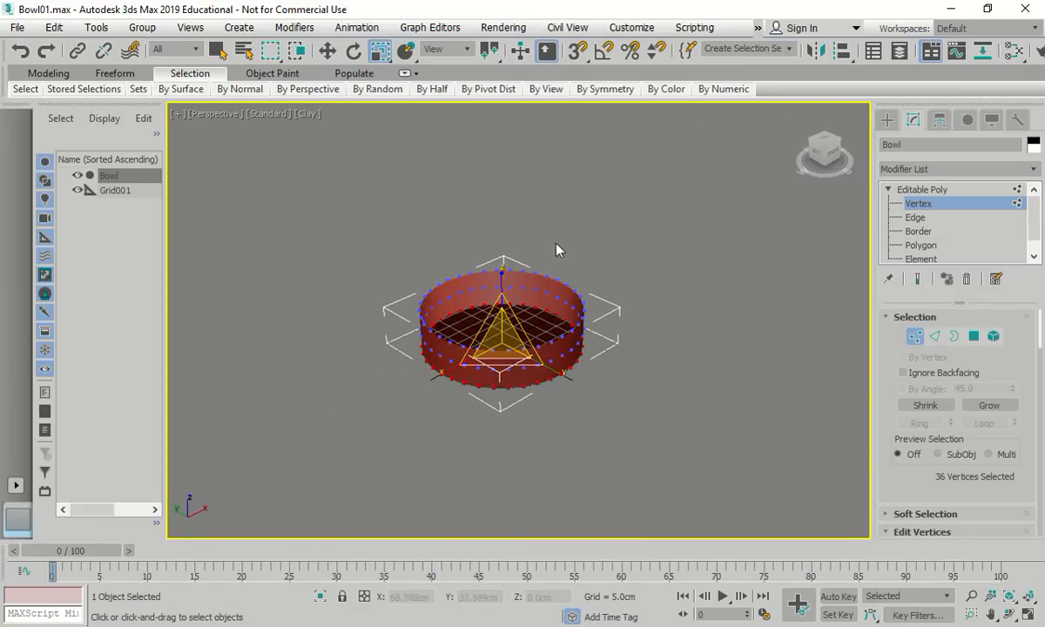
{"action": "scroll", "coordinate": [487, 213], "scroll_direction": "up", "scroll_amount": 3}
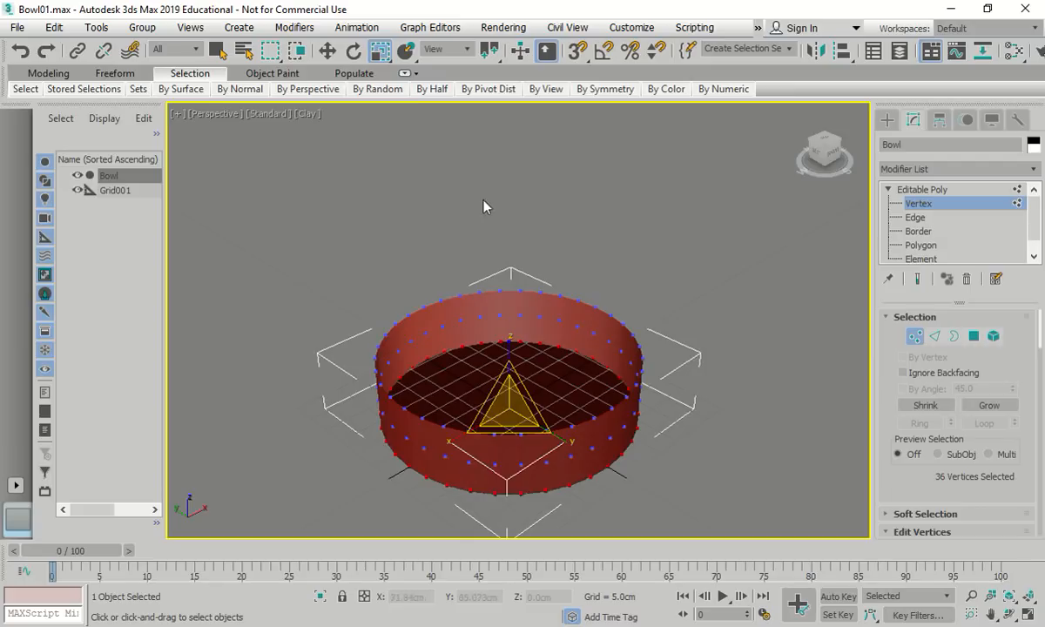
Scale the bottom vertex ring to 70% using the Scale type-in Offset field
{"action": "right_click", "coordinate": [381, 52]}
{"action": "left_click_drag", "start_coordinate": [702, 251], "coordinate": [602, 251]}
{"action": "type", "text": "70"}
{"action": "key", "text": "Return"}
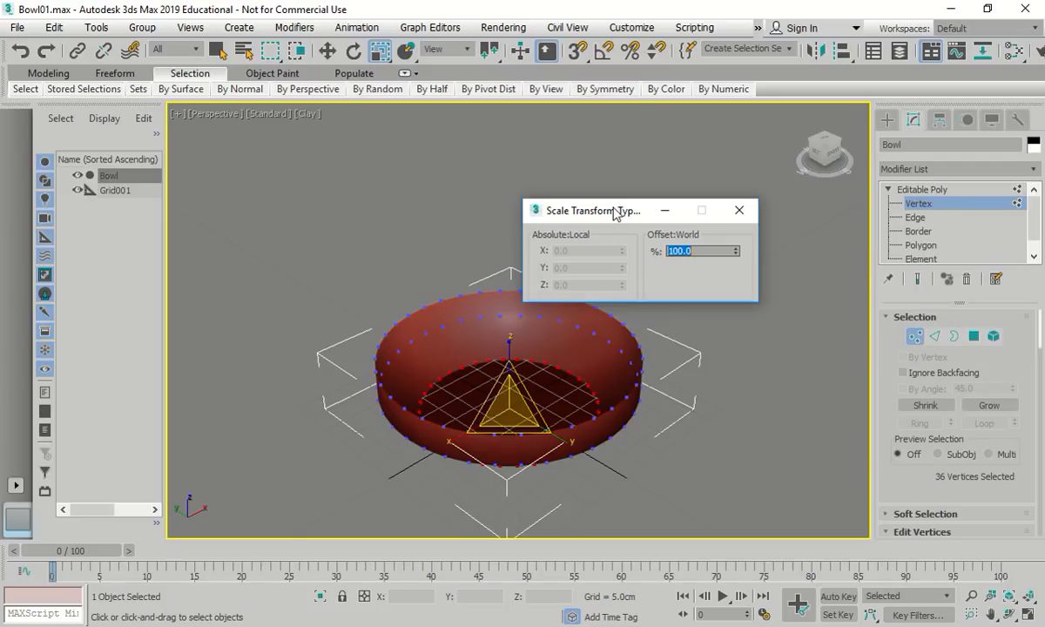
{"action": "left_click", "coordinate": [739, 210]}
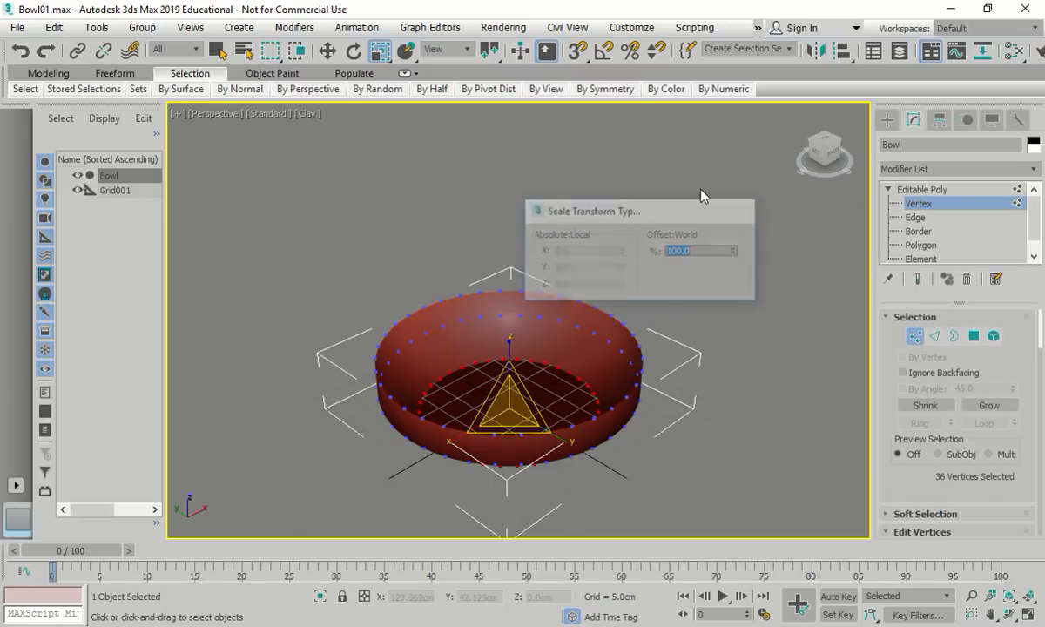
{"action": "left_click", "coordinate": [916, 245]}
Delete the bowl's bottom face, then try a Loop selection on an inner-rim edge
{"action": "left_click", "coordinate": [505, 396]}
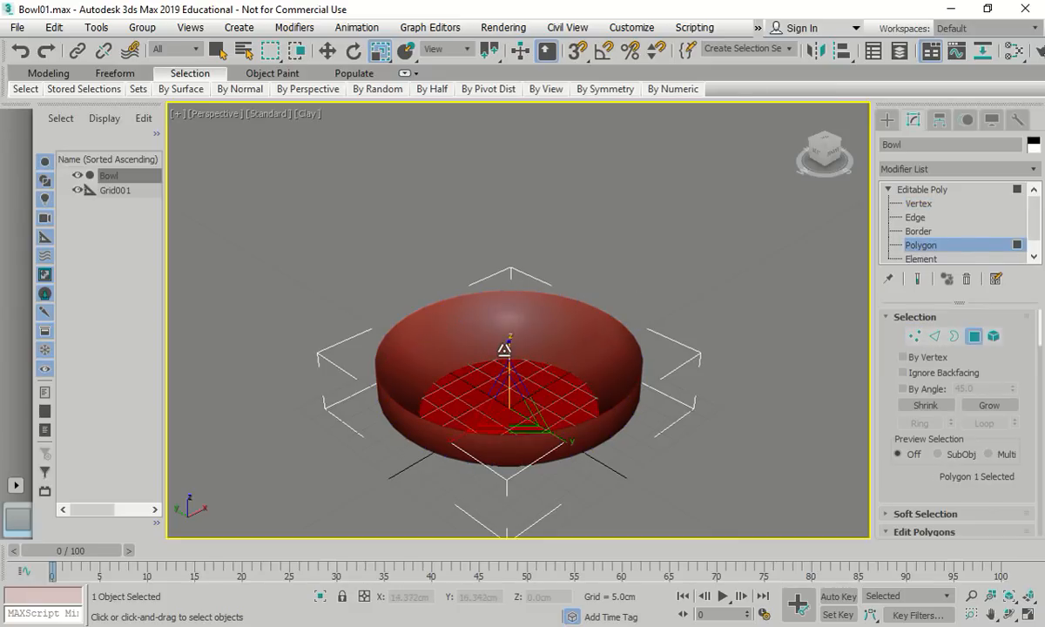
{"action": "key", "text": "Delete"}
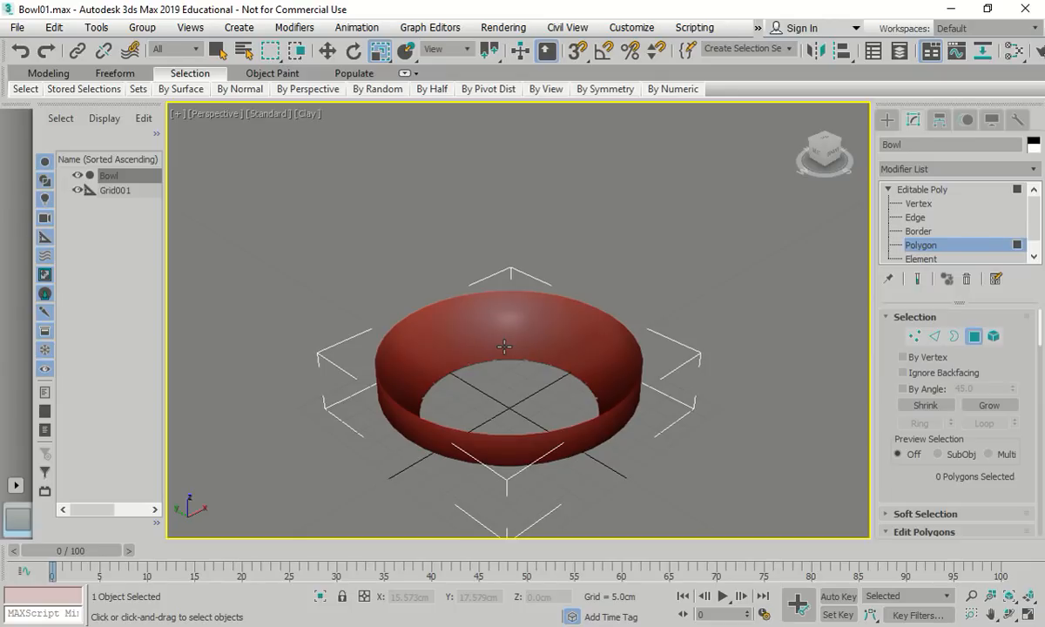
{"action": "left_click", "coordinate": [914, 217]}
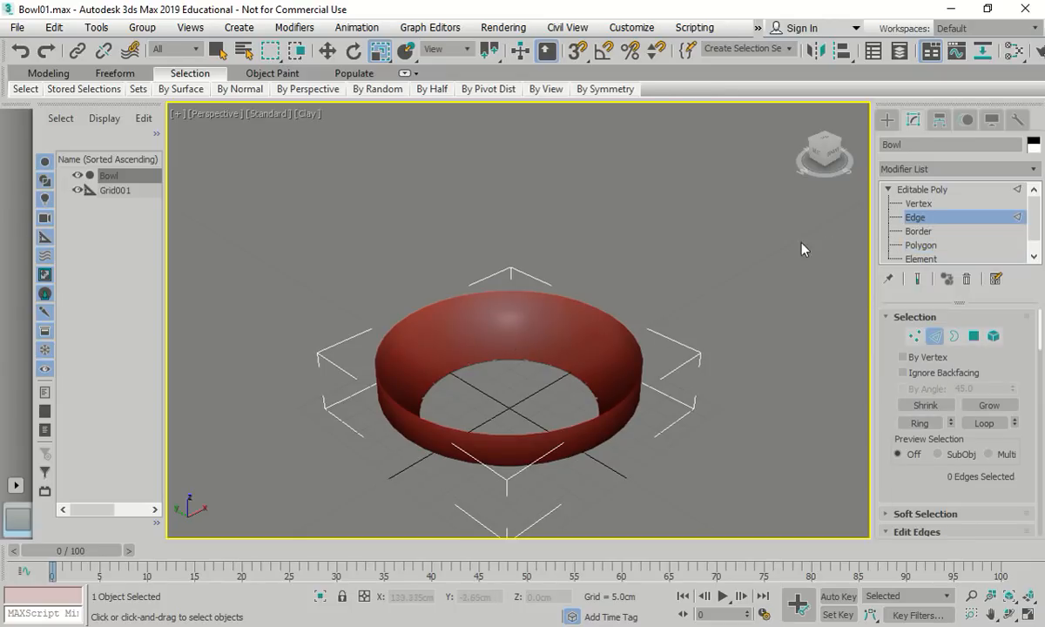
{"action": "scroll", "coordinate": [457, 380], "scroll_direction": "up", "scroll_amount": 5}
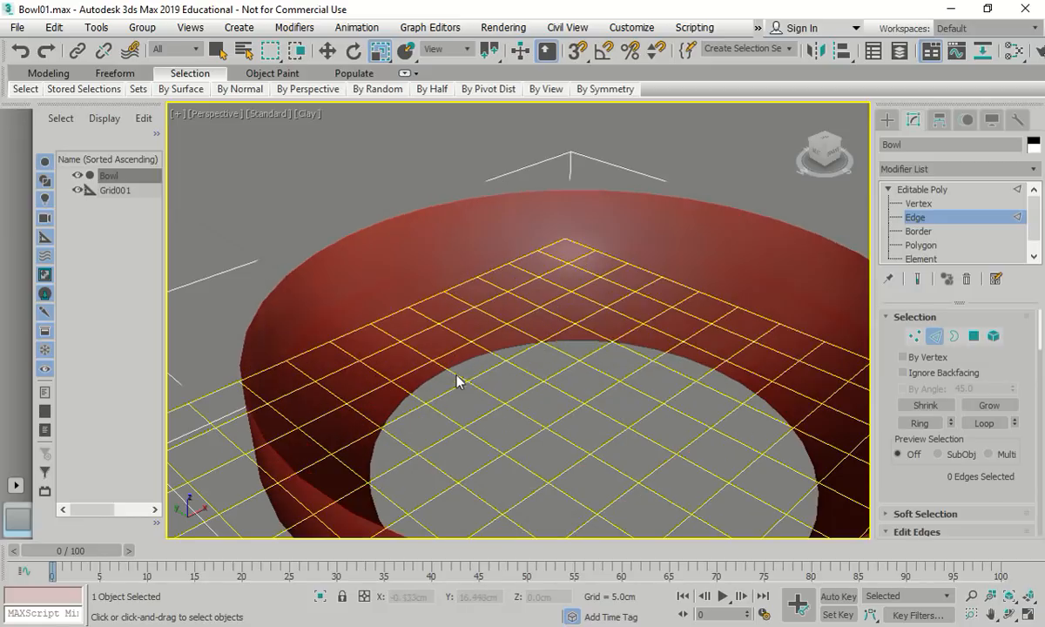
{"action": "scroll", "coordinate": [478, 366], "scroll_direction": "down", "scroll_amount": 5}
{"action": "left_click", "coordinate": [461, 324]}
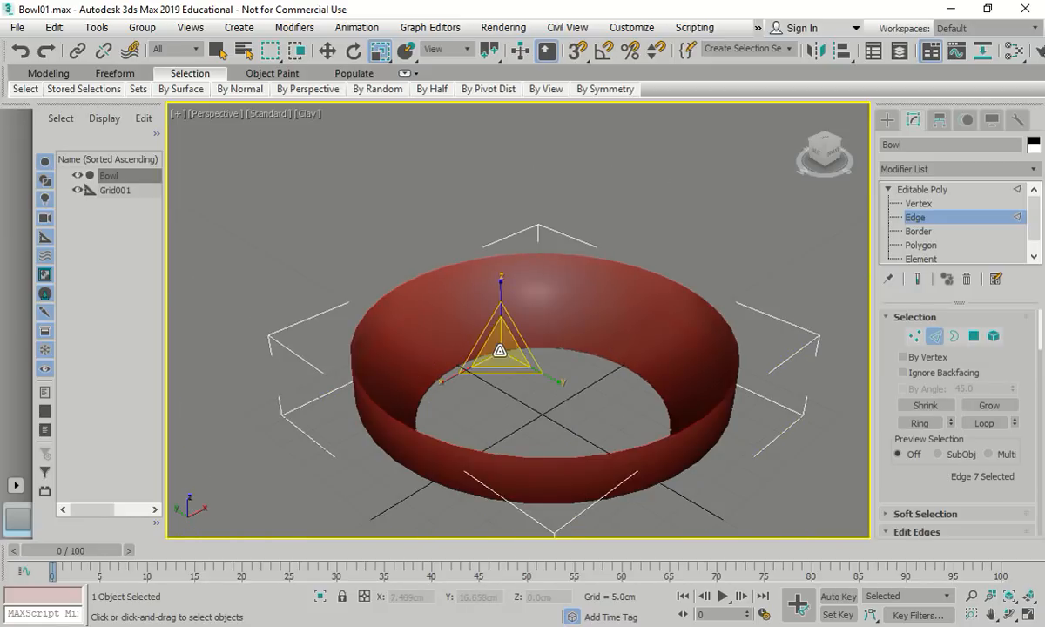
{"action": "left_click", "coordinate": [218, 55]}
{"action": "left_click", "coordinate": [555, 348]}
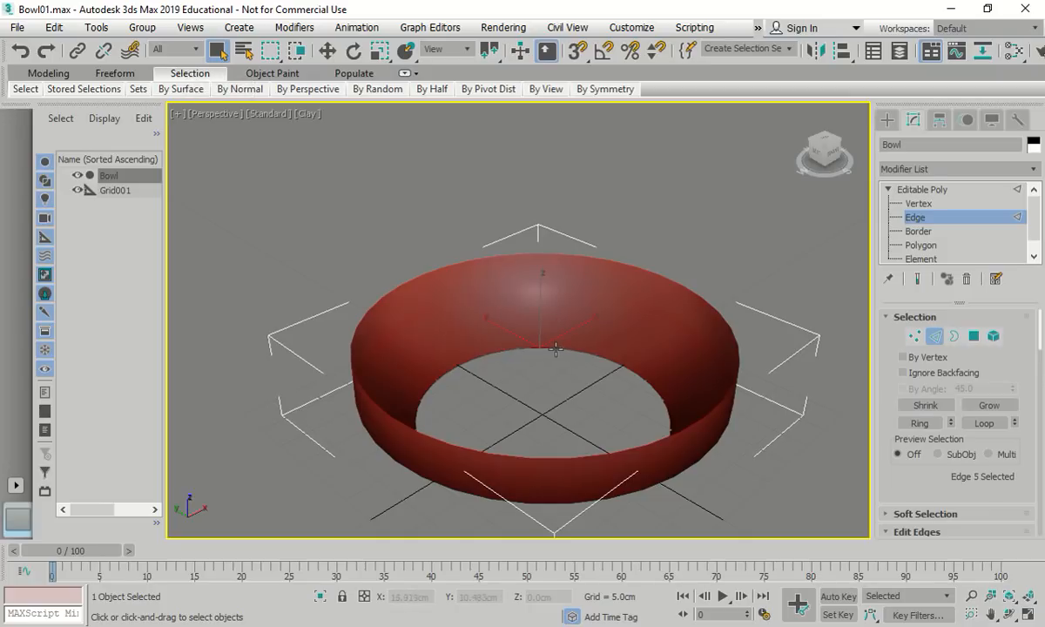
{"action": "left_click", "coordinate": [986, 425]}
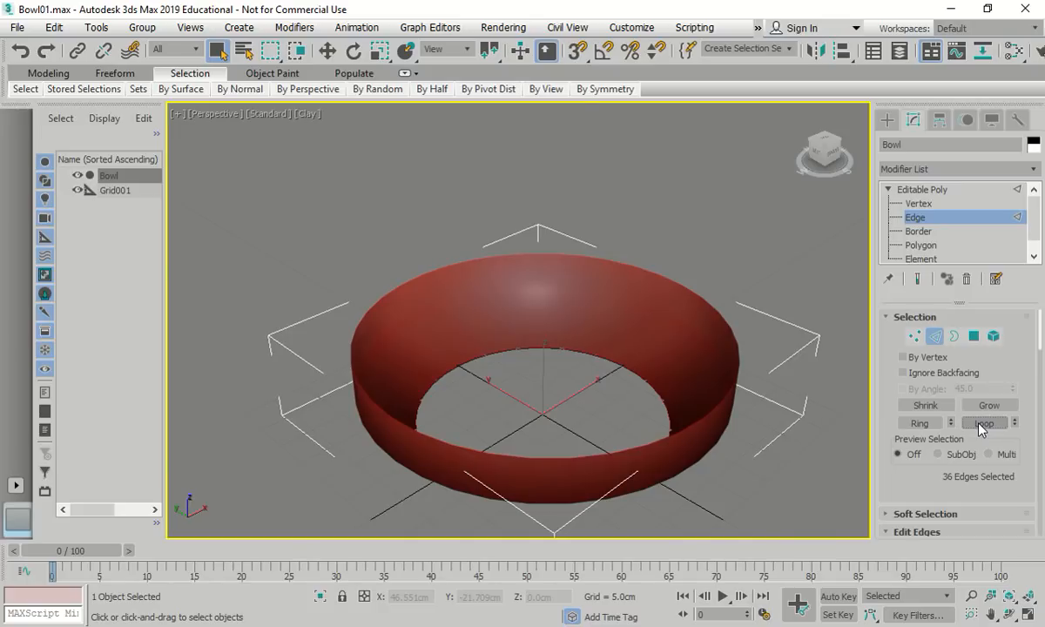
From below, marquee-select 38 edges across the ring, then clear the selection
{"action": "left_click", "coordinate": [829, 167]}
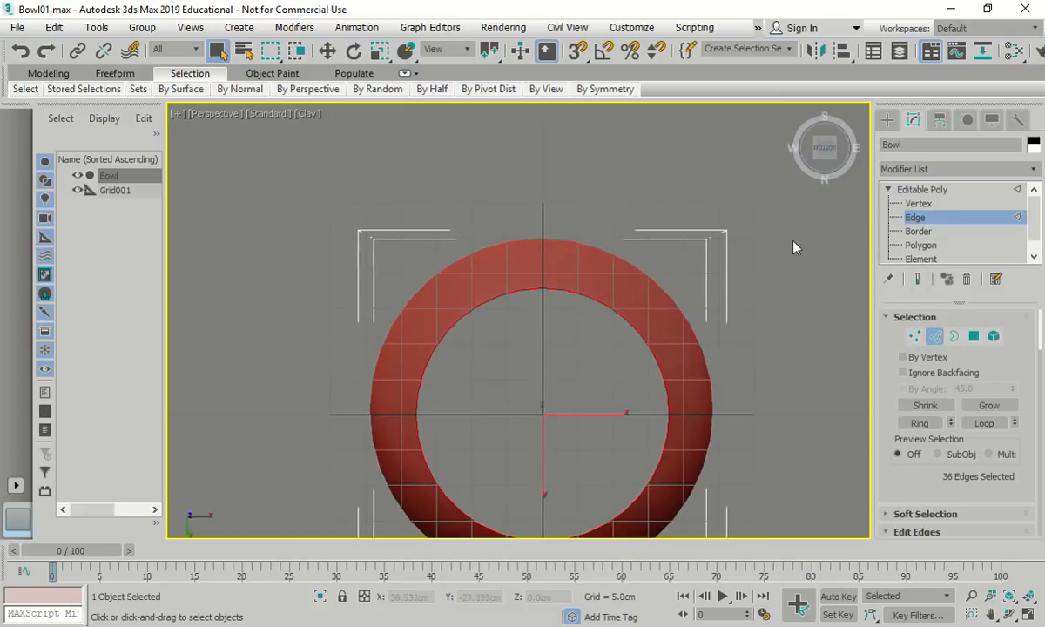
{"action": "left_click", "coordinate": [788, 345]}
{"action": "middle_click_drag", "start_coordinate": [788, 346], "coordinate": [777, 276]}
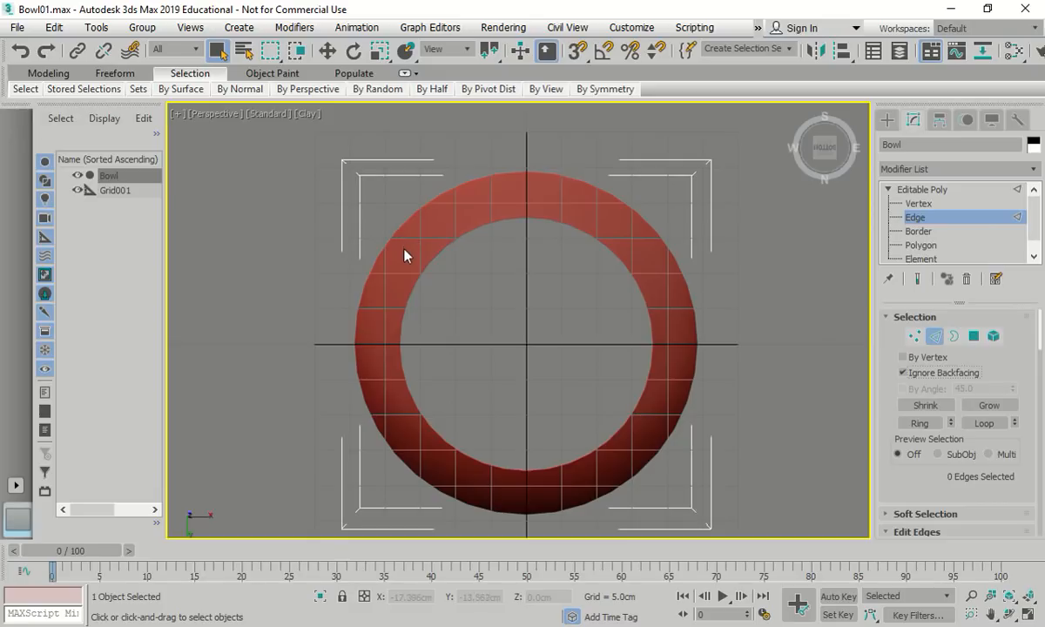
{"action": "left_click_drag", "start_coordinate": [402, 255], "coordinate": [674, 430]}
{"action": "left_click_drag", "start_coordinate": [662, 438], "coordinate": [663, 437]}
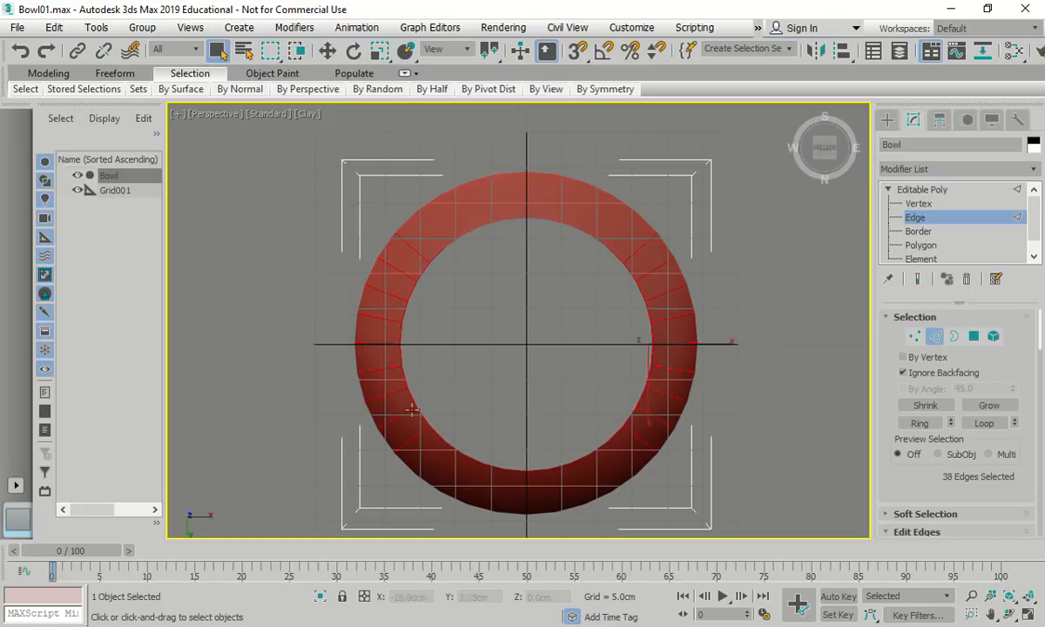
{"action": "scroll", "coordinate": [905, 438], "scroll_direction": "down", "scroll_amount": 4}
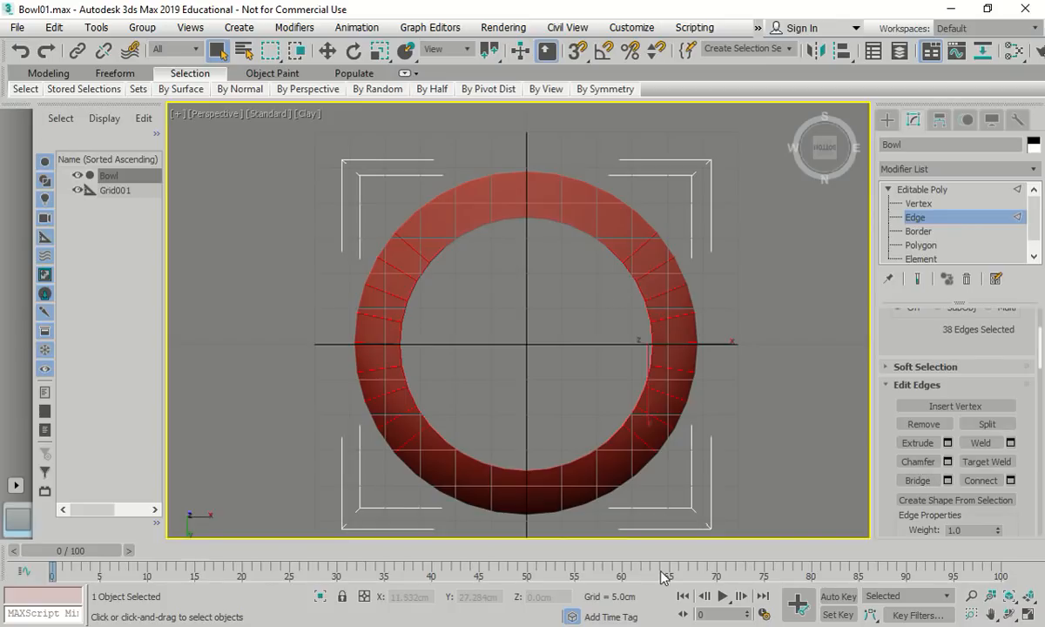
{"action": "left_click", "coordinate": [457, 292]}
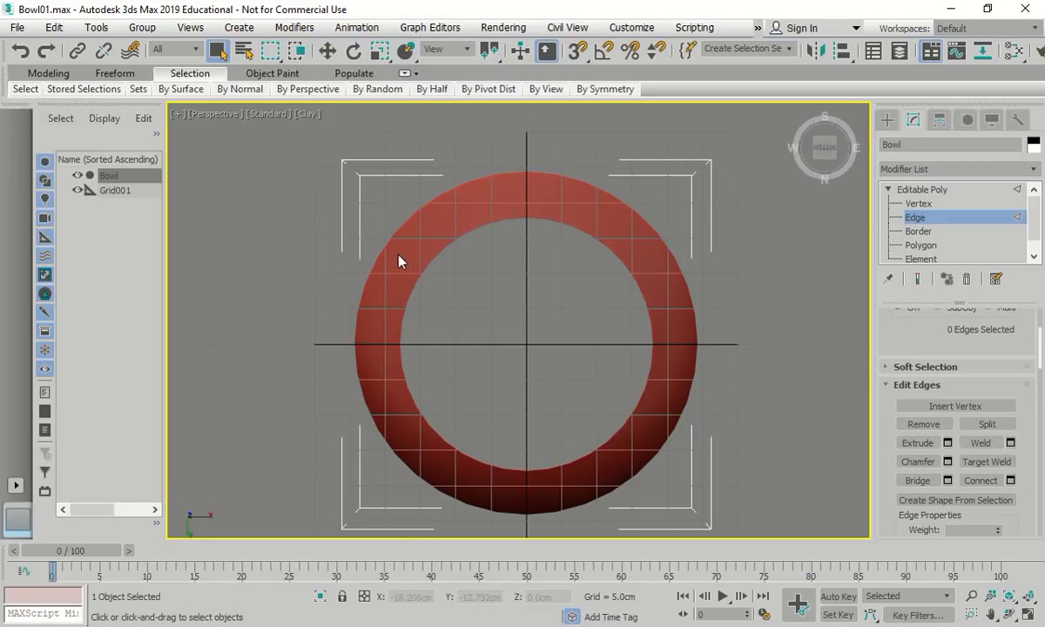
Disable Ignore Backfacing and marquee-select the edges around the bowl ring
{"action": "left_click_drag", "start_coordinate": [397, 253], "coordinate": [660, 450]}
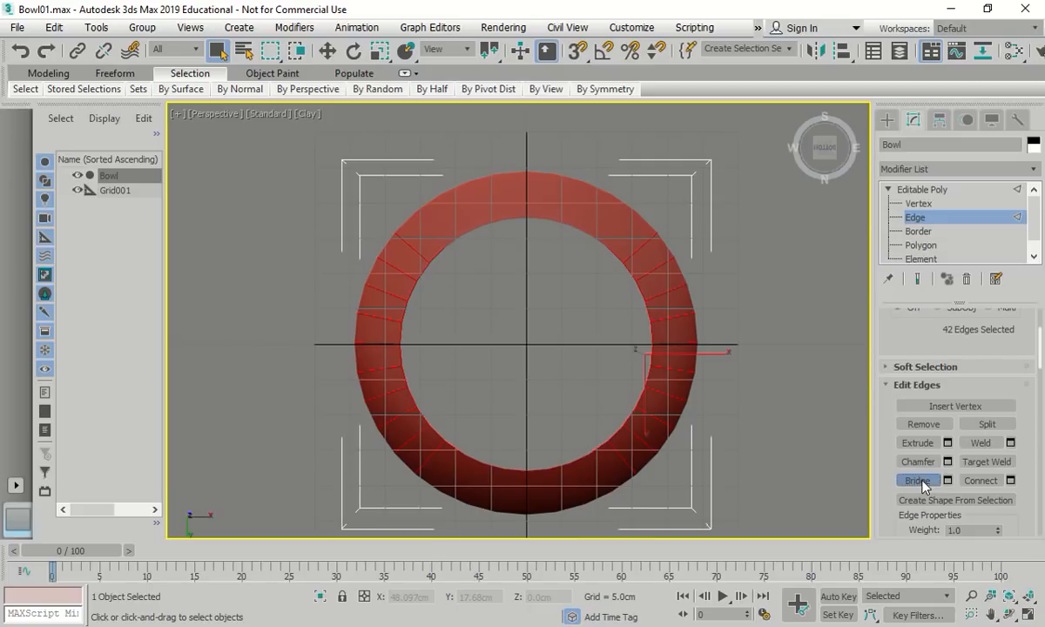
{"action": "scroll", "coordinate": [931, 409], "scroll_direction": "up", "scroll_amount": 3}
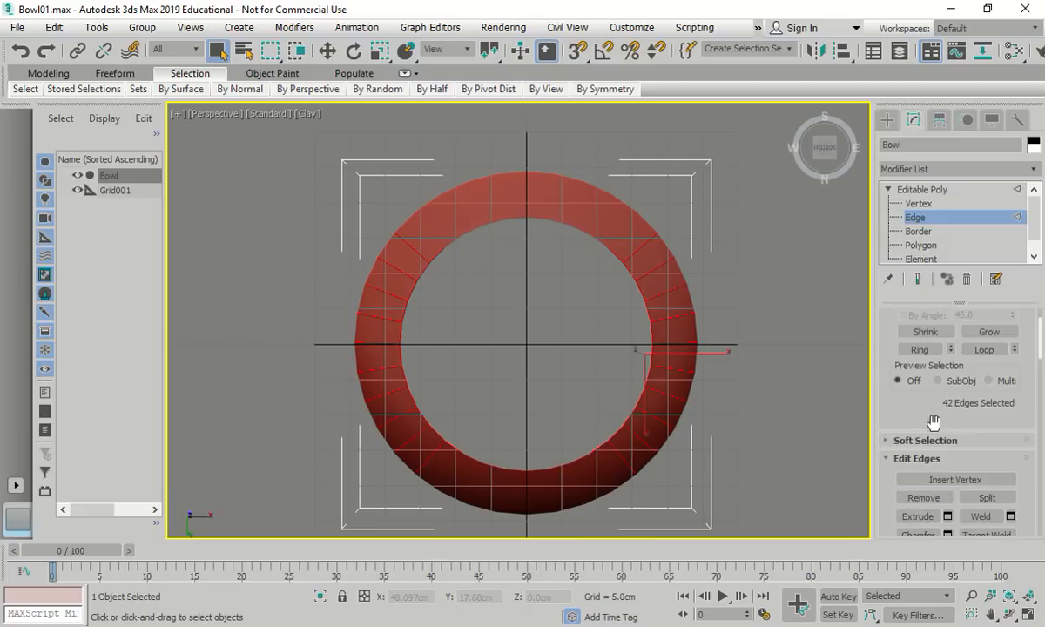
{"action": "left_click", "coordinate": [904, 373]}
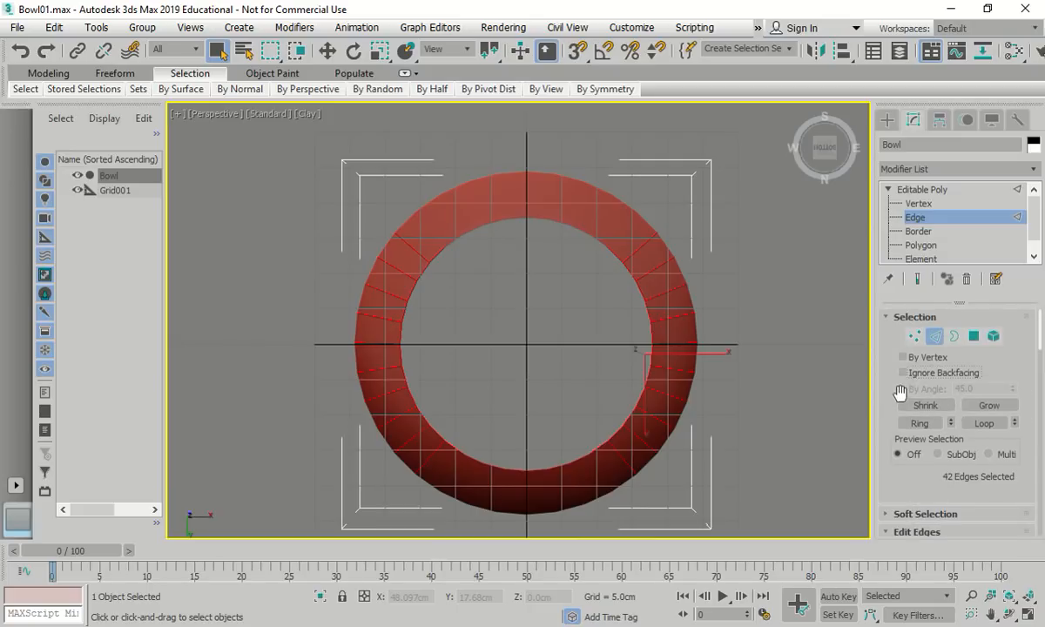
{"action": "left_click_drag", "start_coordinate": [400, 253], "coordinate": [655, 444]}
{"action": "scroll", "coordinate": [927, 449], "scroll_direction": "down", "scroll_amount": 3}
{"action": "left_click", "coordinate": [920, 481]}
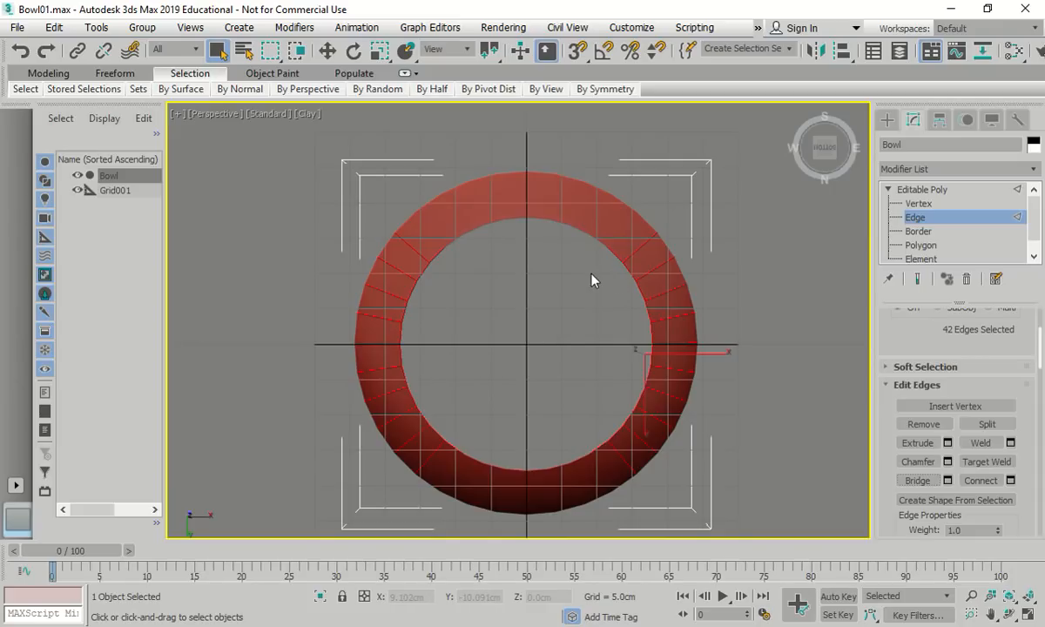
Deselect the unwanted edges along the ring's left inner rim
{"action": "left_click", "coordinate": [416, 249], "text": "alt"}
{"action": "left_click", "coordinate": [612, 253], "text": "alt"}
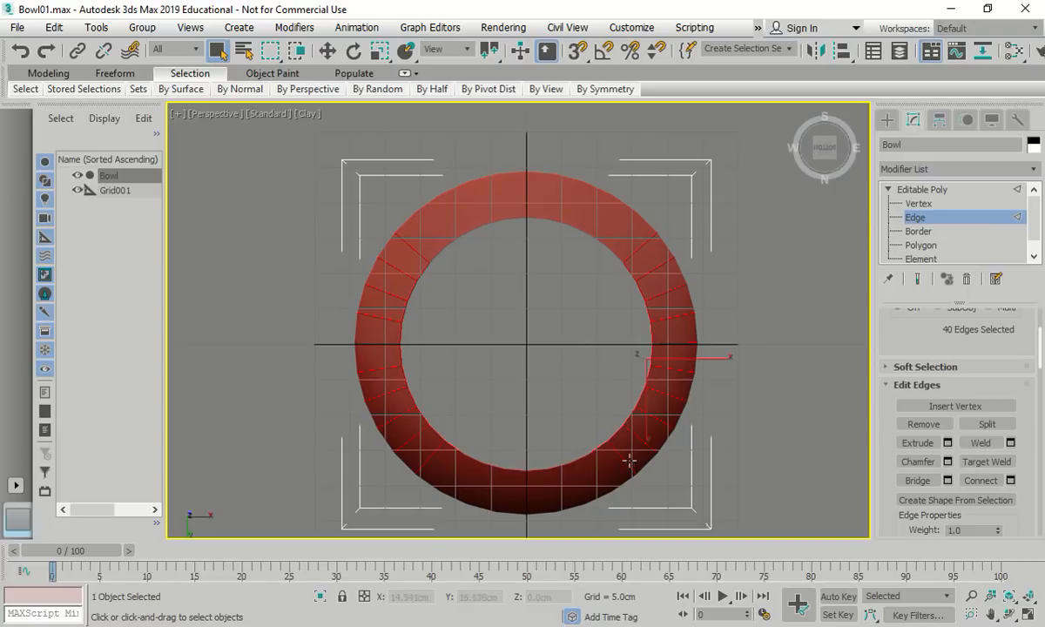
{"action": "left_click", "coordinate": [580, 459], "text": "alt"}
{"action": "left_click", "coordinate": [451, 446], "text": "alt"}
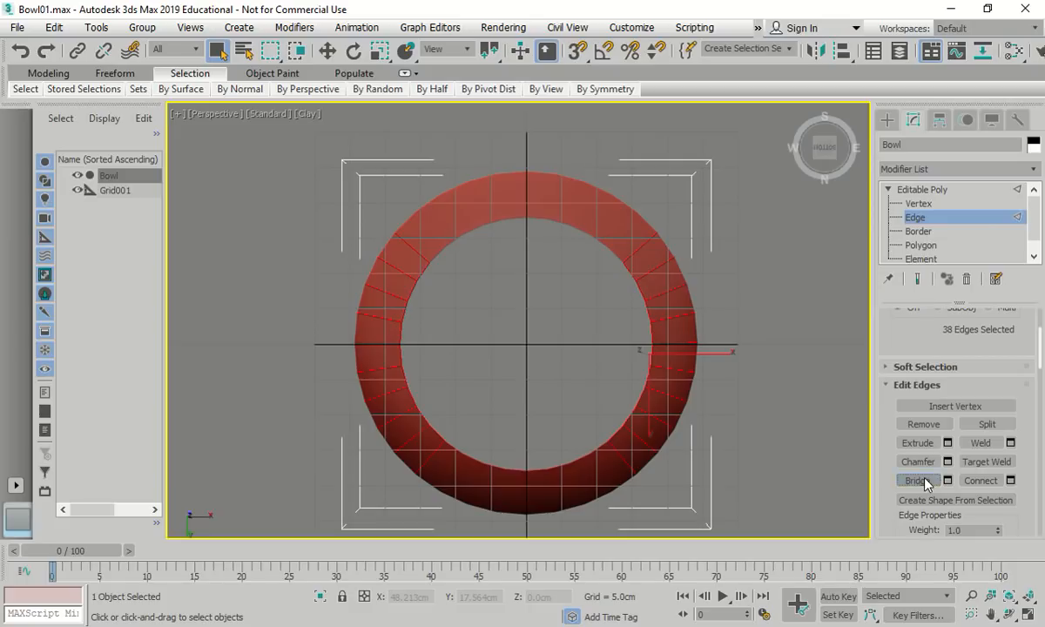
{"action": "left_click", "coordinate": [423, 411], "text": "alt"}
{"action": "left_click", "coordinate": [415, 400], "text": "alt"}
{"action": "left_click", "coordinate": [410, 386], "text": "alt"}
{"action": "left_click", "coordinate": [400, 354], "text": "alt"}
{"action": "left_click", "coordinate": [400, 352], "text": "alt"}
{"action": "left_click", "coordinate": [400, 334], "text": "alt"}
{"action": "left_click", "coordinate": [407, 312], "text": "alt"}
{"action": "left_click", "coordinate": [388, 275], "text": "alt"}
{"action": "left_click", "coordinate": [395, 255], "text": "alt"}
Deselect the right inner-rim edges, leaving 20 edges selected
{"action": "left_click", "coordinate": [649, 414], "text": "alt"}
{"action": "left_click", "coordinate": [641, 396], "text": "alt"}
{"action": "left_click", "coordinate": [648, 376], "text": "alt"}
{"action": "left_click", "coordinate": [651, 355], "text": "alt"}
{"action": "left_click", "coordinate": [651, 335], "text": "alt"}
{"action": "left_click", "coordinate": [653, 313], "text": "alt"}
{"action": "left_click", "coordinate": [647, 297], "text": "alt"}
{"action": "left_click", "coordinate": [642, 280], "text": "alt"}
{"action": "left_click", "coordinate": [628, 273], "text": "alt"}
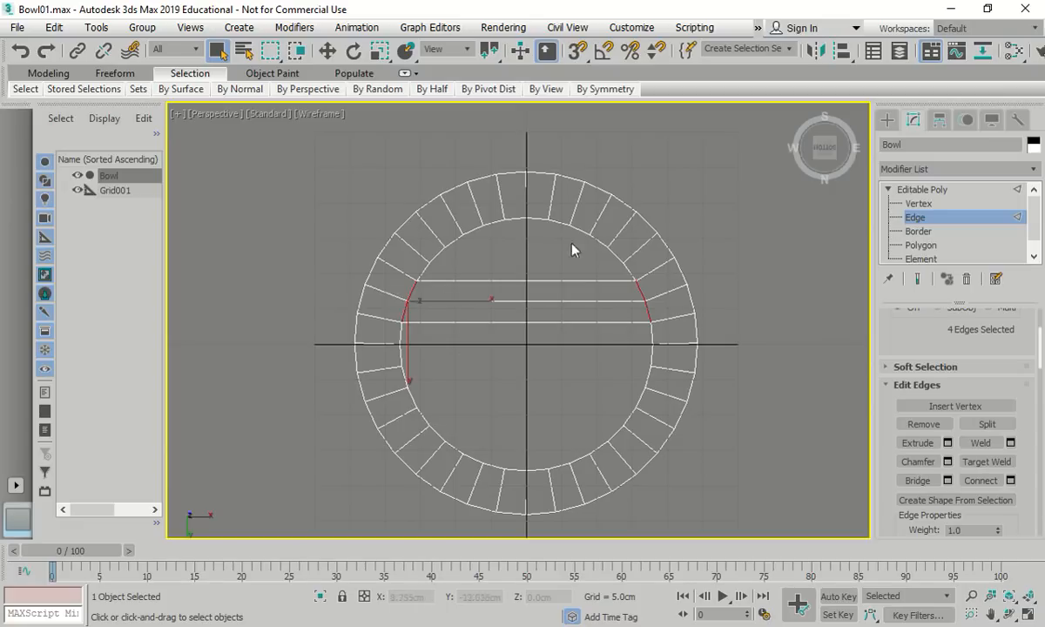
Bridge the middle pairs of opposite left and right inner-rim edges
{"action": "left_click", "coordinate": [400, 348]}
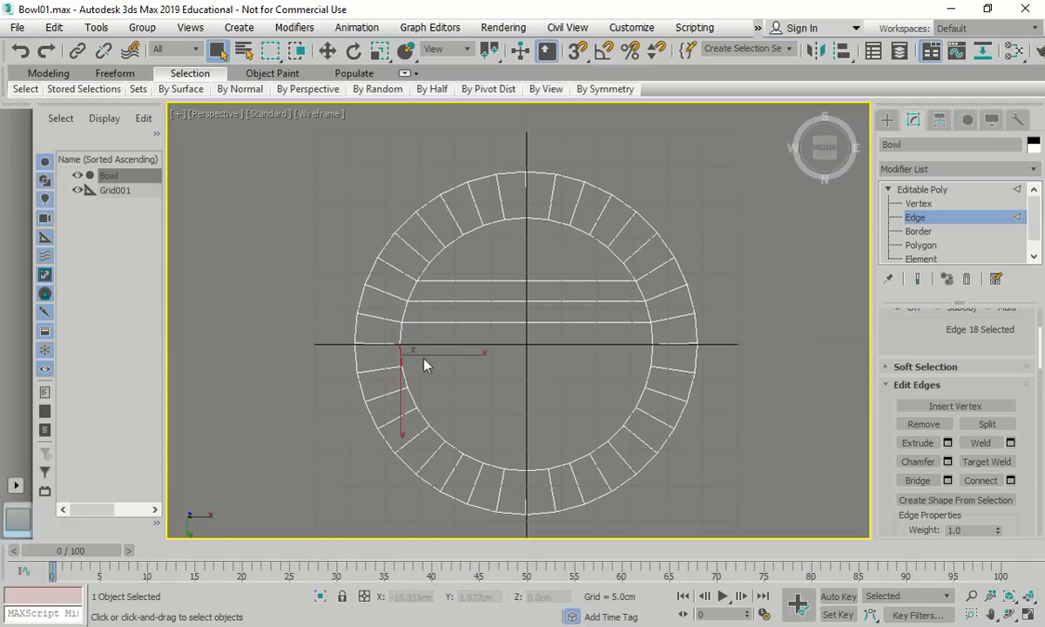
{"action": "left_click", "coordinate": [646, 371], "text": "ctrl"}
{"action": "left_click", "coordinate": [648, 379], "text": "ctrl"}
{"action": "left_click", "coordinate": [404, 374], "text": "ctrl"}
{"action": "left_click", "coordinate": [920, 480]}
{"action": "left_click", "coordinate": [410, 395], "text": "ctrl"}
{"action": "left_click", "coordinate": [640, 396], "text": "ctrl"}
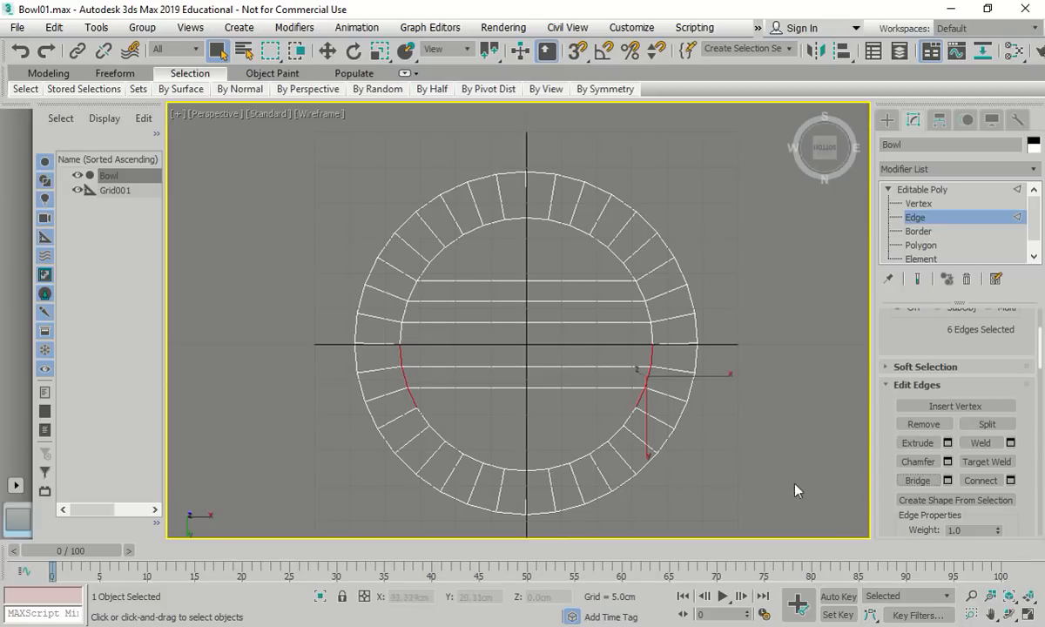
{"action": "left_click", "coordinate": [410, 398]}
{"action": "left_click", "coordinate": [639, 400], "text": "ctrl"}
{"action": "left_click", "coordinate": [917, 481]}
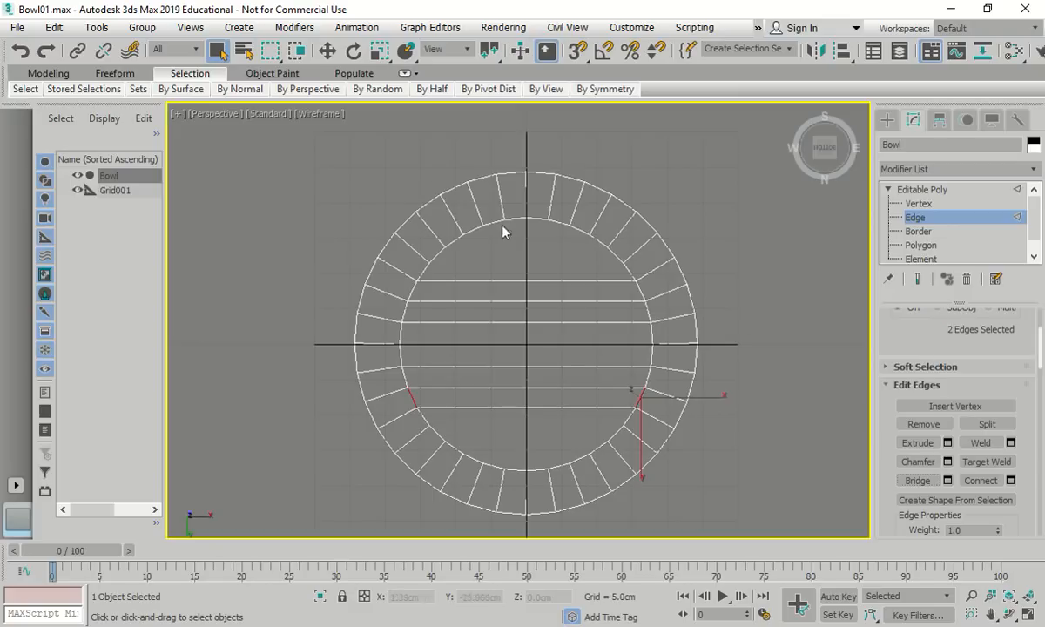
Bridge the upper inner-rim edges across the opening
{"action": "left_click", "coordinate": [424, 271]}
{"action": "left_click", "coordinate": [630, 270], "text": "ctrl"}
{"action": "left_click", "coordinate": [918, 480]}
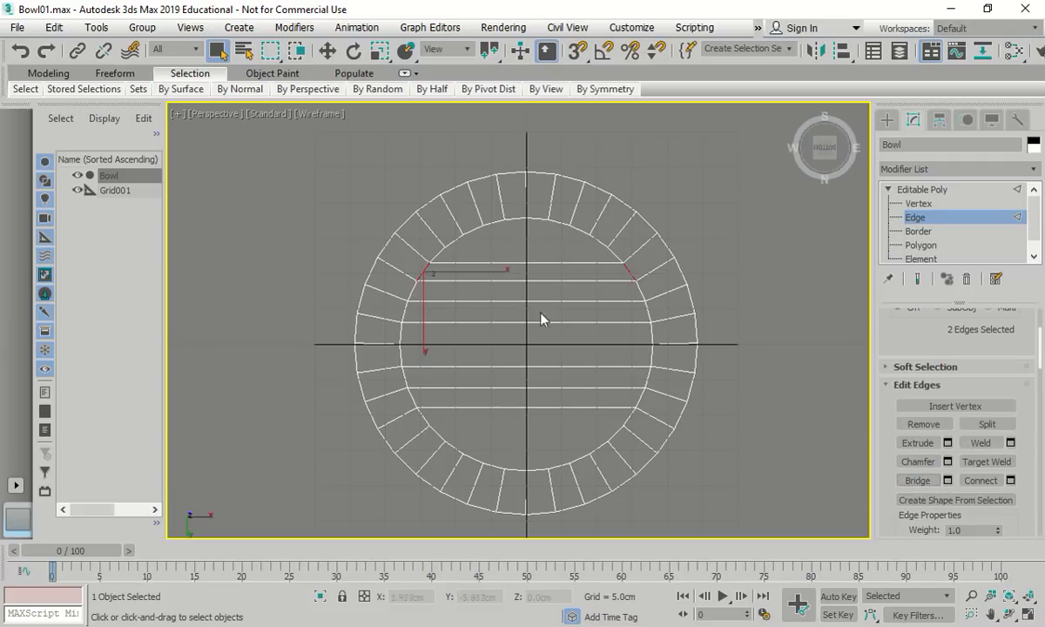
{"action": "left_click", "coordinate": [432, 254]}
{"action": "left_click", "coordinate": [457, 240], "text": "ctrl"}
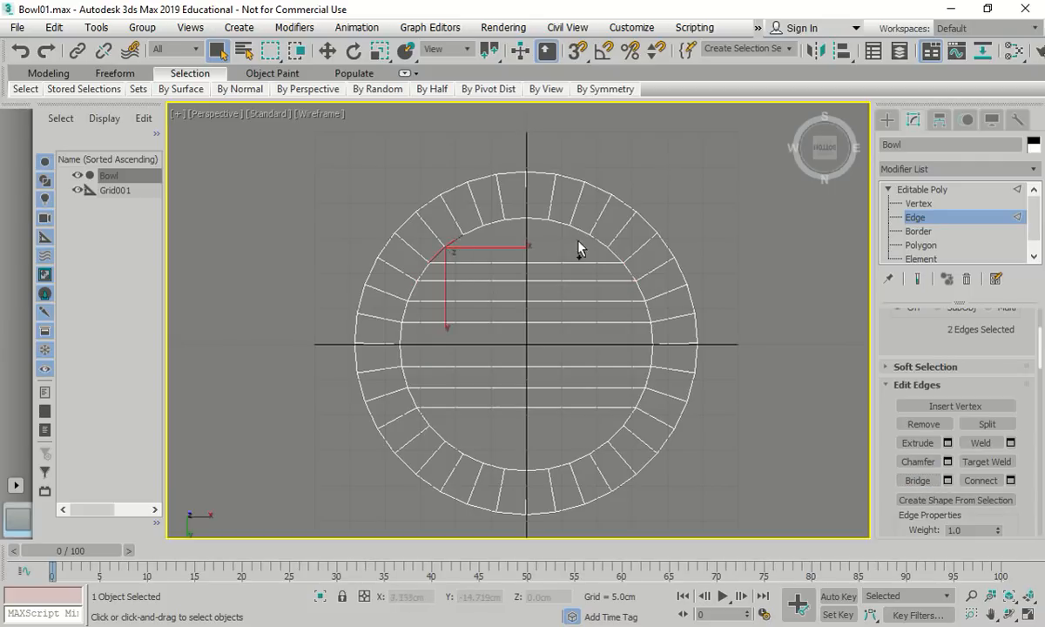
{"action": "left_click", "coordinate": [597, 240], "text": "ctrl"}
{"action": "left_click", "coordinate": [613, 253], "text": "ctrl"}
{"action": "left_click", "coordinate": [919, 481]}
Bridge the lower inner-rim edges and remove the stray top horizontal edge
{"action": "left_click", "coordinate": [405, 396]}
{"action": "left_click", "coordinate": [427, 420], "text": "ctrl"}
{"action": "left_click", "coordinate": [454, 448], "text": "ctrl"}
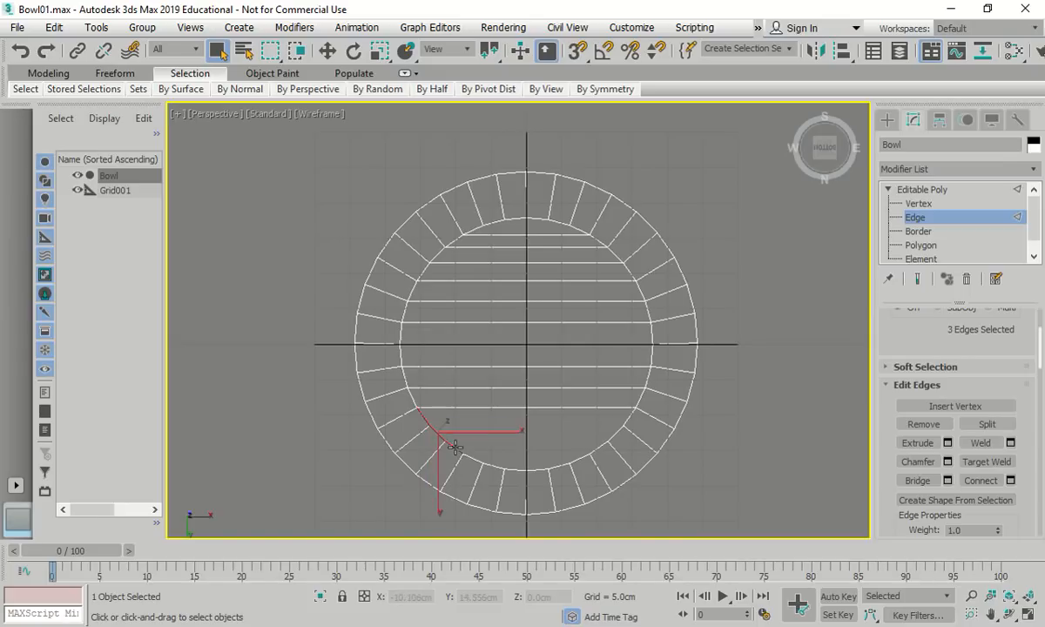
{"action": "left_click", "coordinate": [626, 421], "text": "ctrl"}
{"action": "left_click", "coordinate": [609, 436], "text": "ctrl"}
{"action": "left_click", "coordinate": [597, 446], "text": "ctrl"}
{"action": "left_click", "coordinate": [916, 481]}
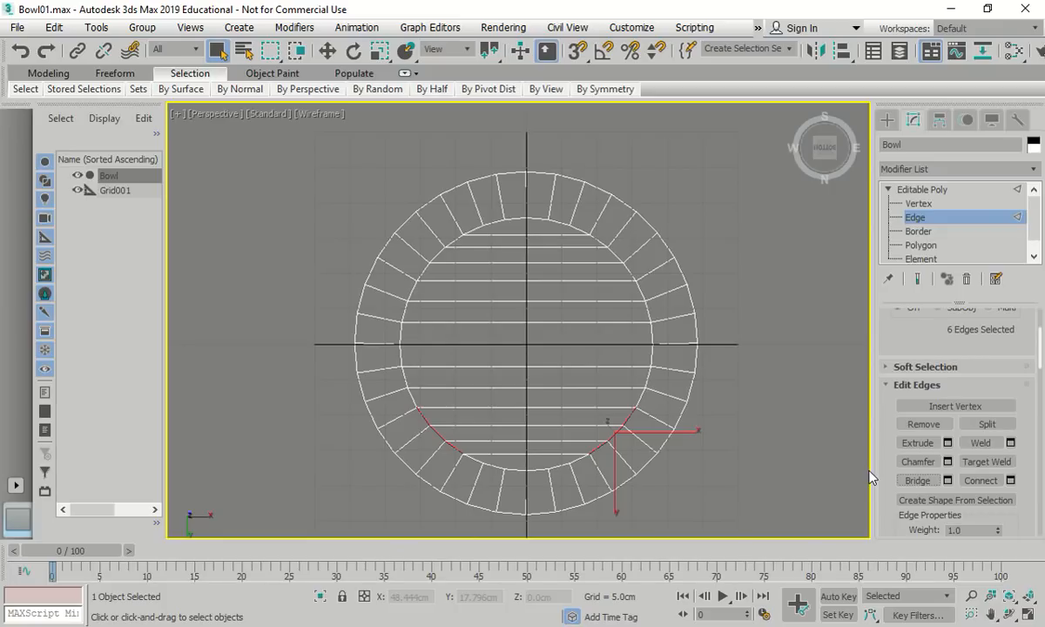
{"action": "left_click", "coordinate": [512, 234]}
{"action": "key", "text": "BackSpace"}
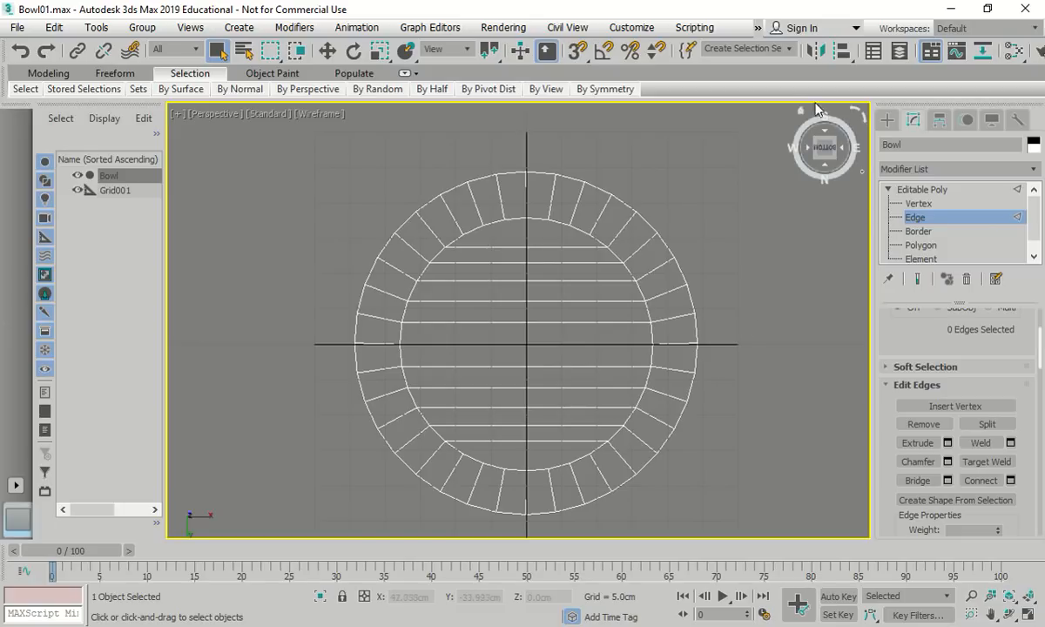
Inspect the filled bottom from an angled Clay-shaded view zoomed to extents
{"action": "left_click", "coordinate": [802, 113]}
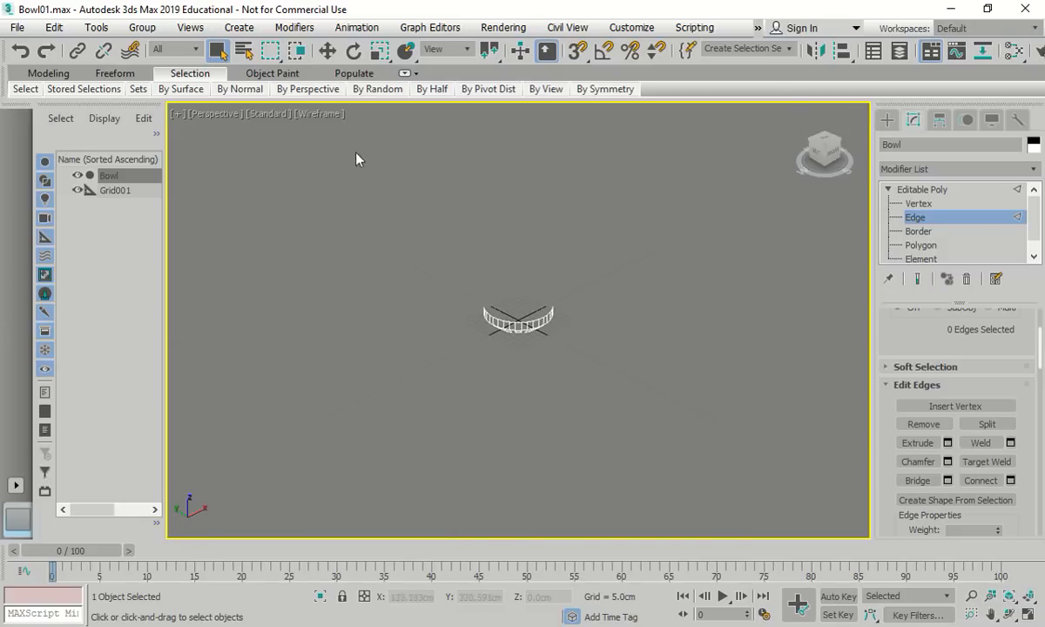
{"action": "left_click", "coordinate": [321, 113]}
{"action": "left_click", "coordinate": [357, 220]}
{"action": "key", "text": "z"}
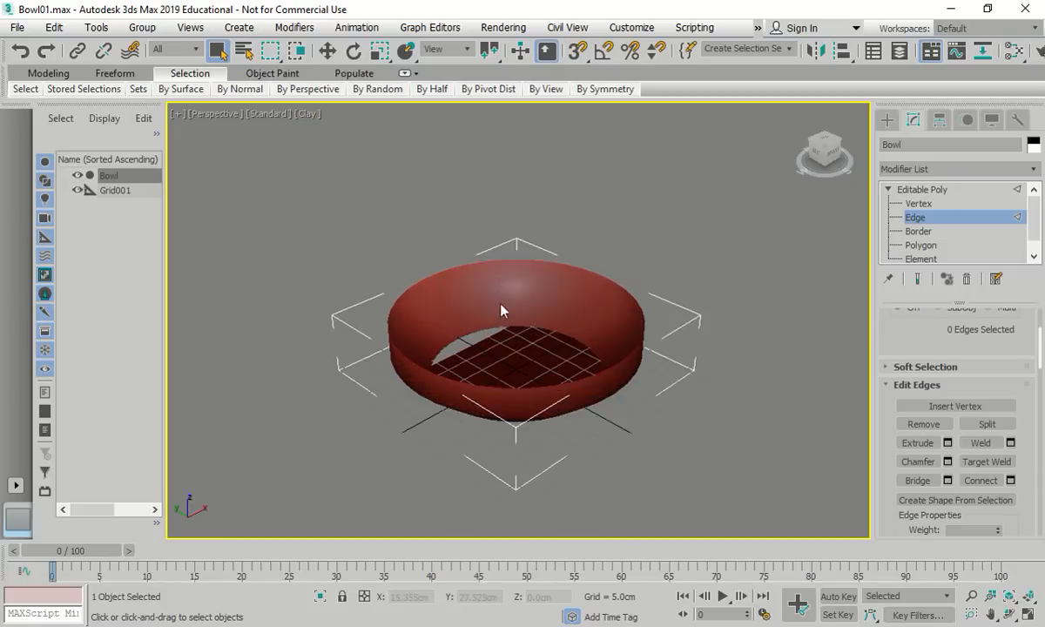
{"action": "mouse_move", "coordinate": [550, 402]}
{"action": "middle_mouse_down", "text": "alt"}
{"action": "mouse_move", "coordinate": [570, 463]}
{"action": "mouse_move", "coordinate": [637, 412]}
{"action": "mouse_move", "coordinate": [602, 398]}
{"action": "mouse_move", "coordinate": [543, 412]}
{"action": "middle_mouse_up", "text": "alt"}
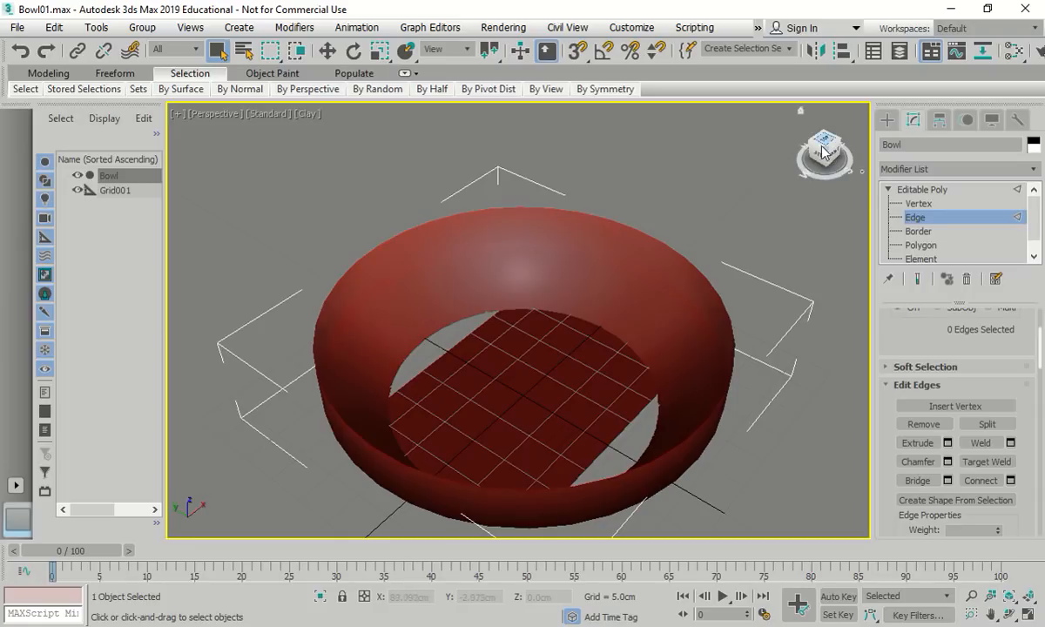
Show the bowl from the Top view filling the viewport, shading cycled back to Clay
{"action": "key", "text": "t"}
{"action": "key", "text": "z"}
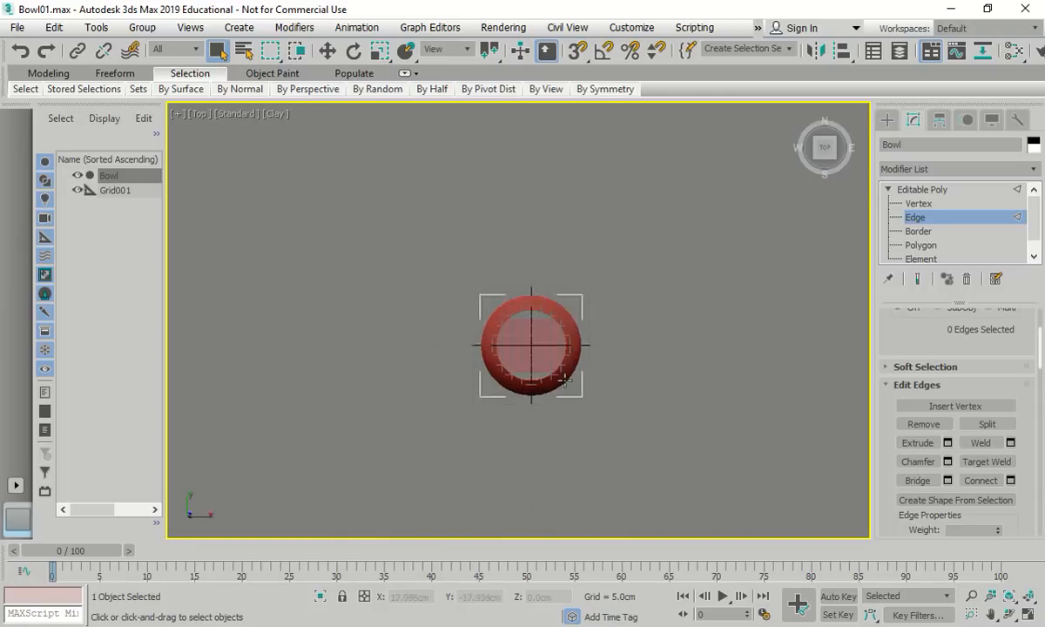
{"action": "left_click", "coordinate": [275, 114]}
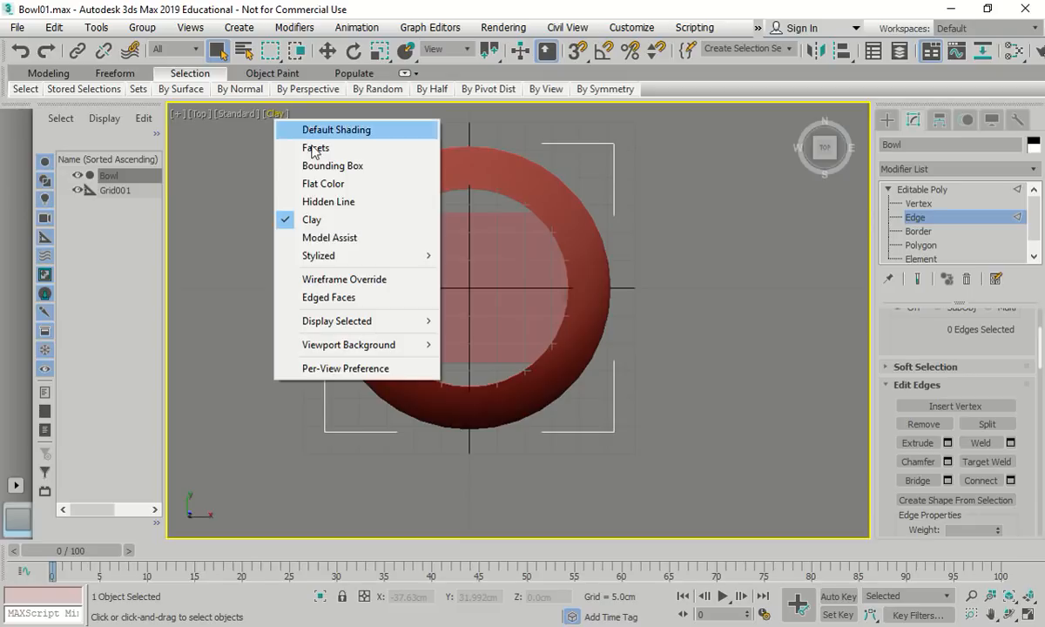
{"action": "left_click", "coordinate": [347, 279]}
{"action": "left_click", "coordinate": [291, 114]}
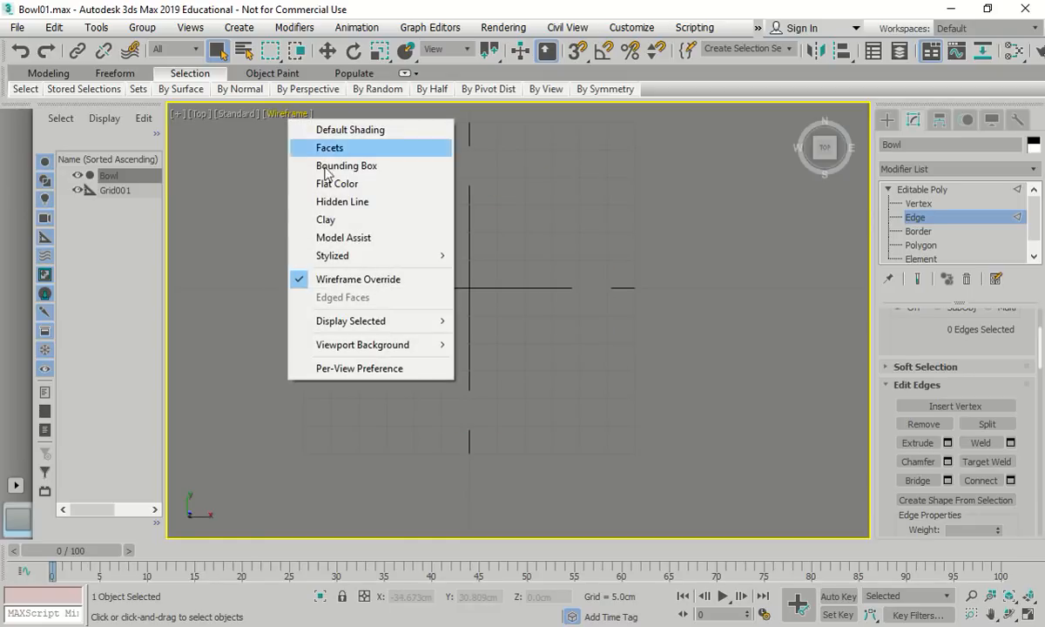
{"action": "left_click", "coordinate": [366, 203]}
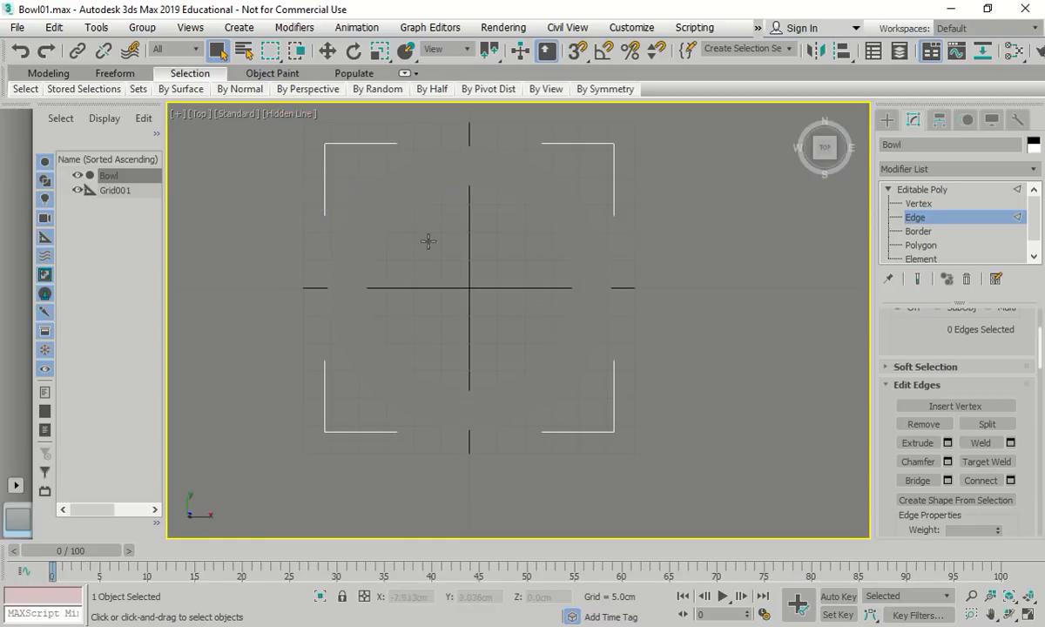
{"action": "left_click", "coordinate": [289, 114]}
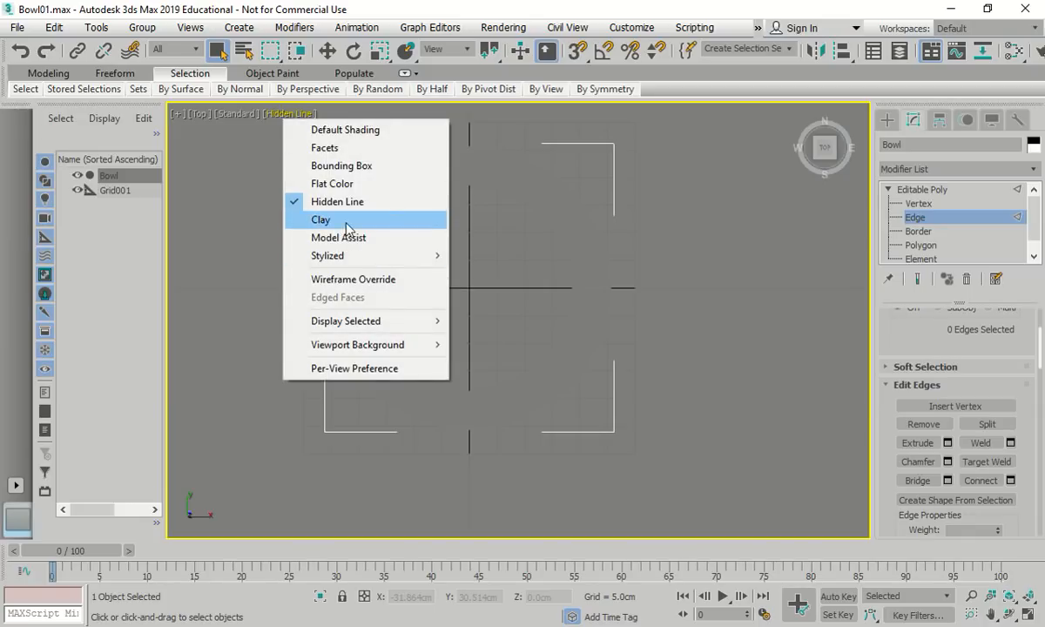
{"action": "left_click", "coordinate": [338, 222]}
{"action": "scroll", "coordinate": [396, 261], "scroll_direction": "up", "scroll_amount": 3}
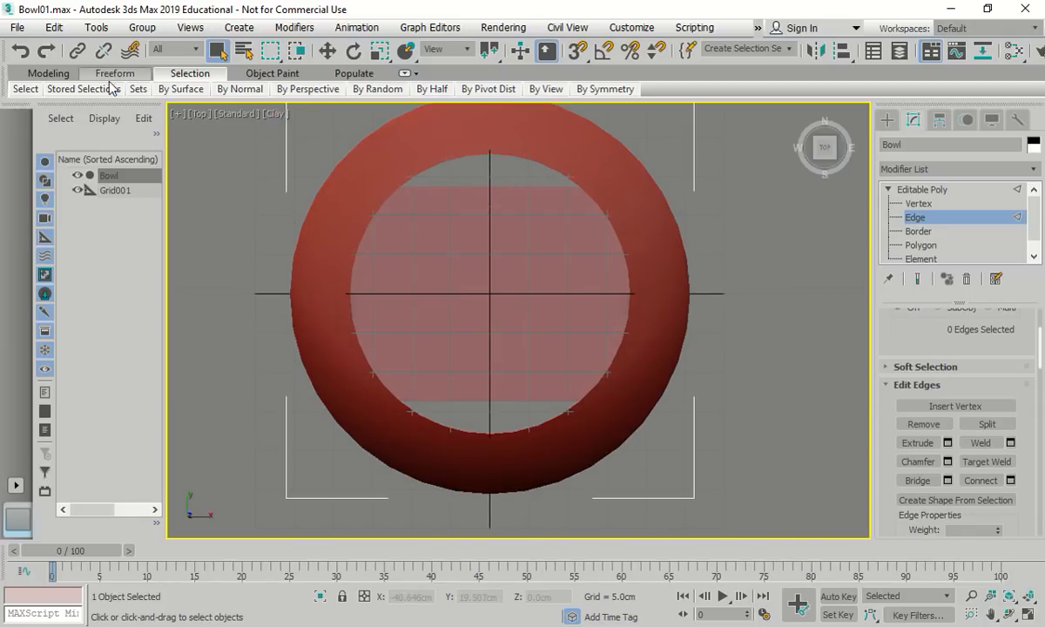
{"action": "left_click", "coordinate": [17, 27]}
Save as Bowl02.max and Connect the bridged edges with 7 cross segments
{"action": "left_click", "coordinate": [62, 157]}
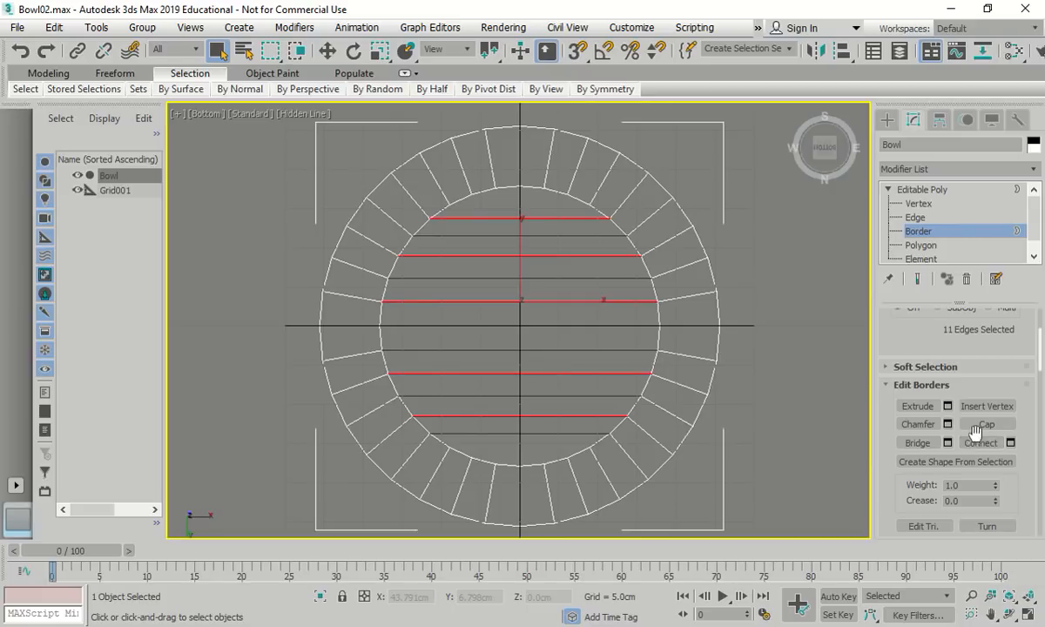
{"action": "left_click", "coordinate": [1011, 443]}
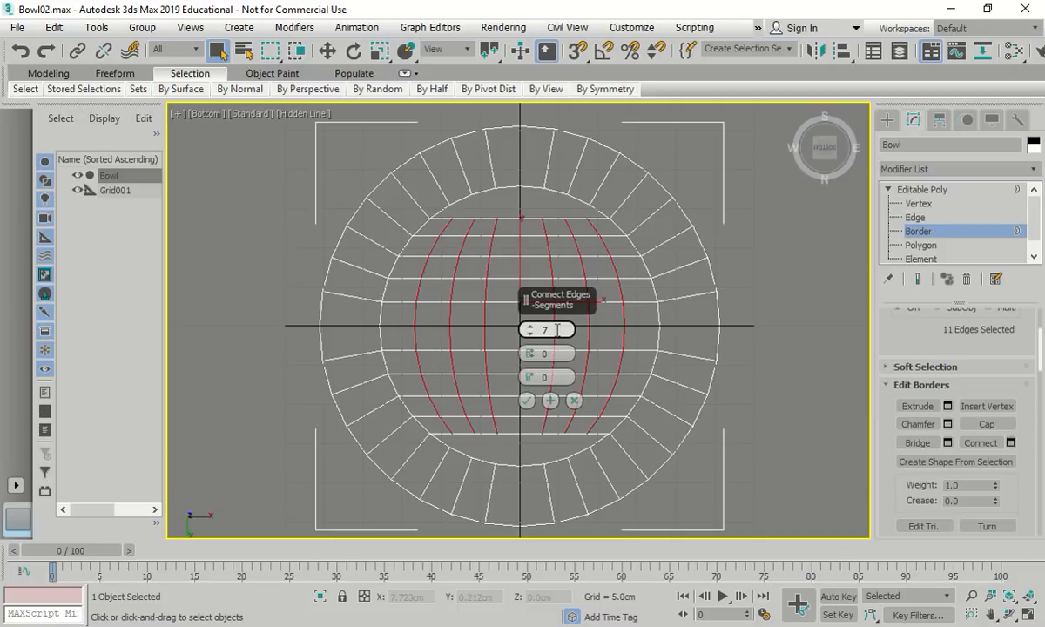
{"action": "left_click", "coordinate": [527, 401]}
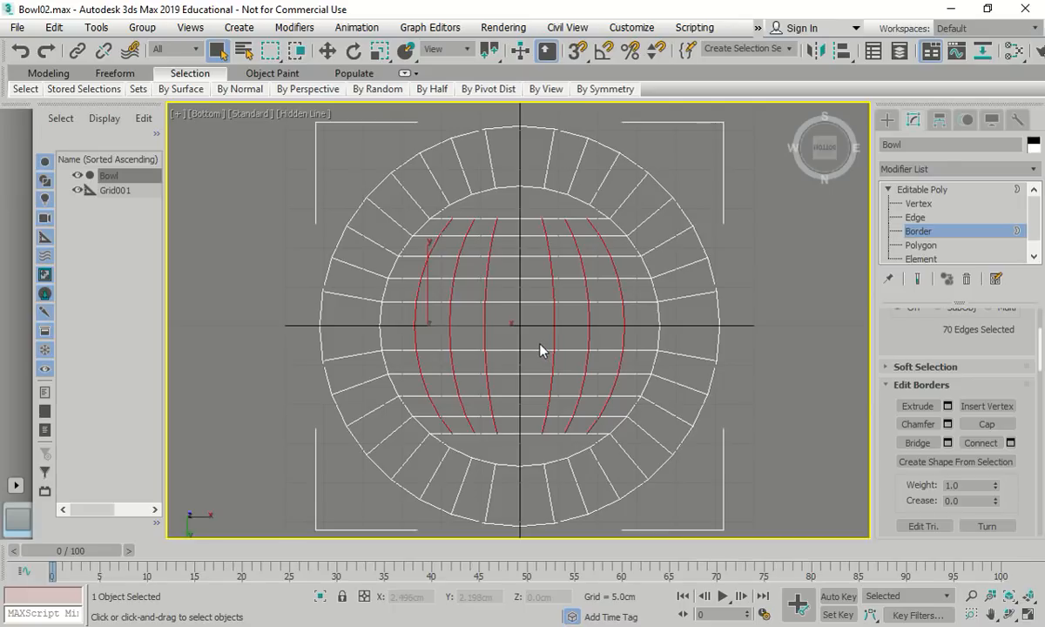
{"action": "key", "text": "3"}
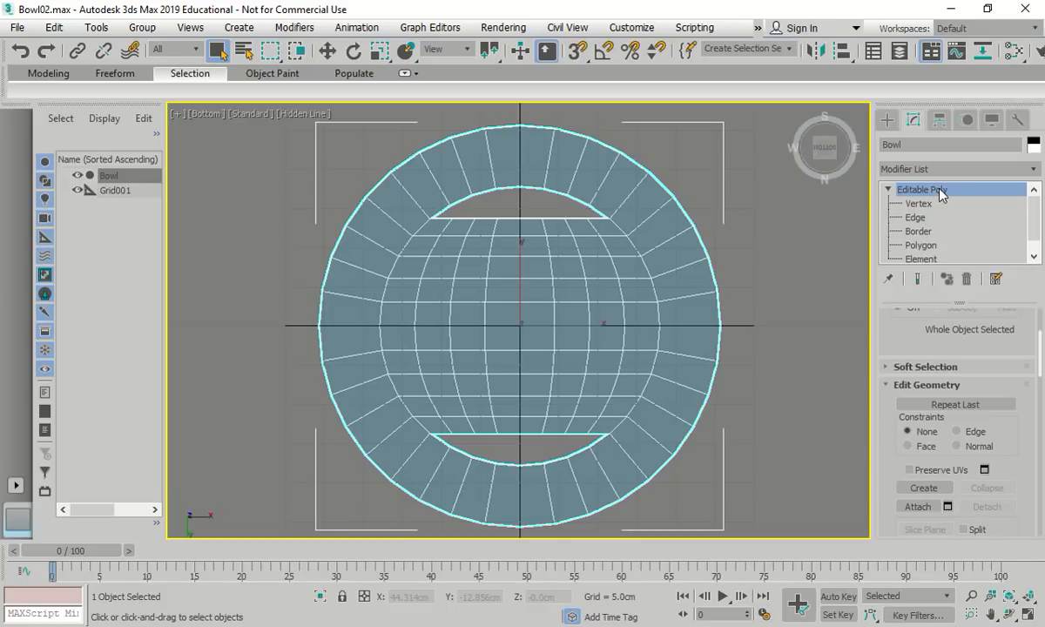
{"action": "key", "text": "3"}
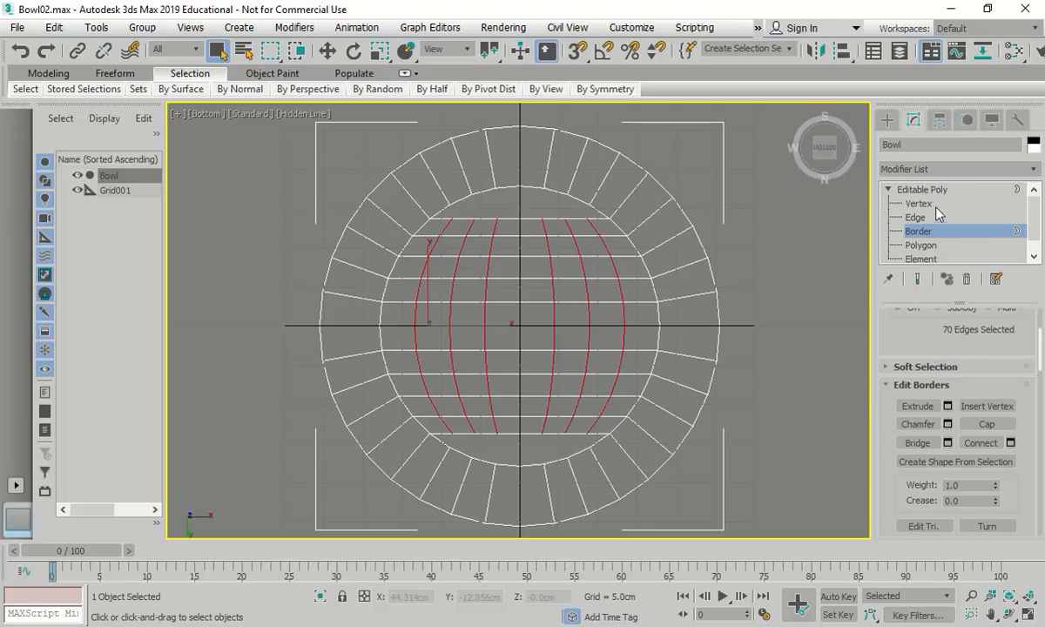
{"action": "left_click", "coordinate": [21, 52]}
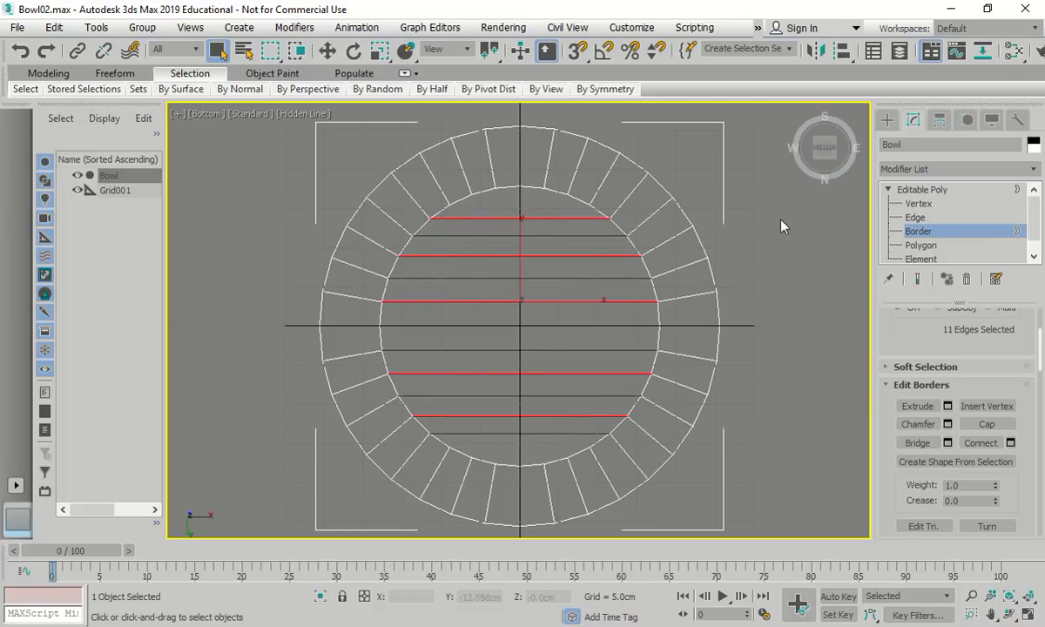
{"action": "left_click", "coordinate": [917, 220]}
{"action": "left_click_drag", "start_coordinate": [533, 202], "coordinate": [501, 445]}
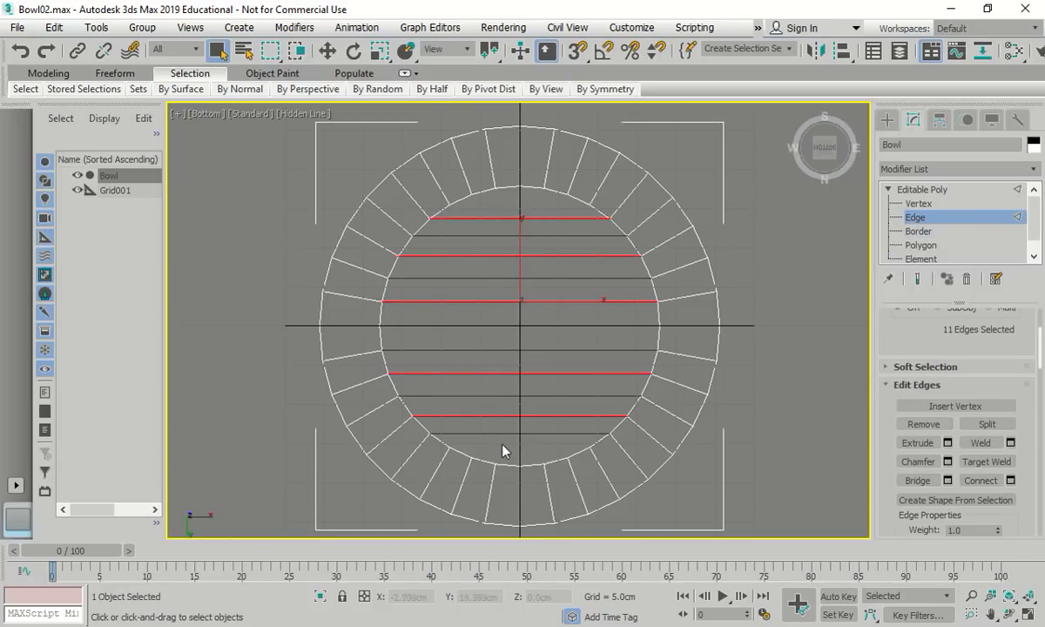
{"action": "left_click", "coordinate": [1010, 480]}
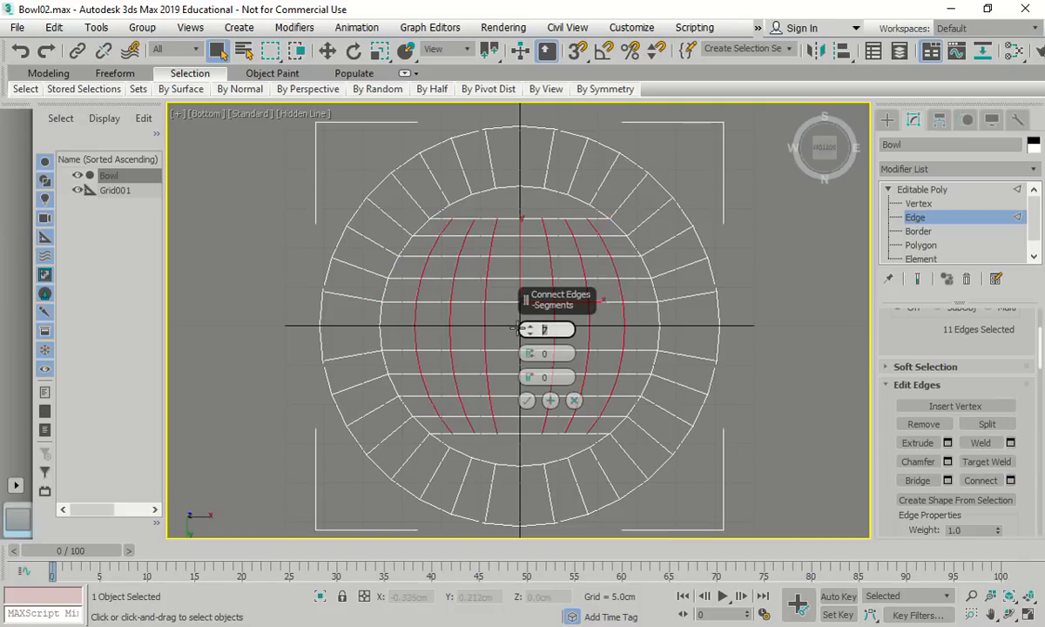
{"action": "left_click", "coordinate": [526, 401]}
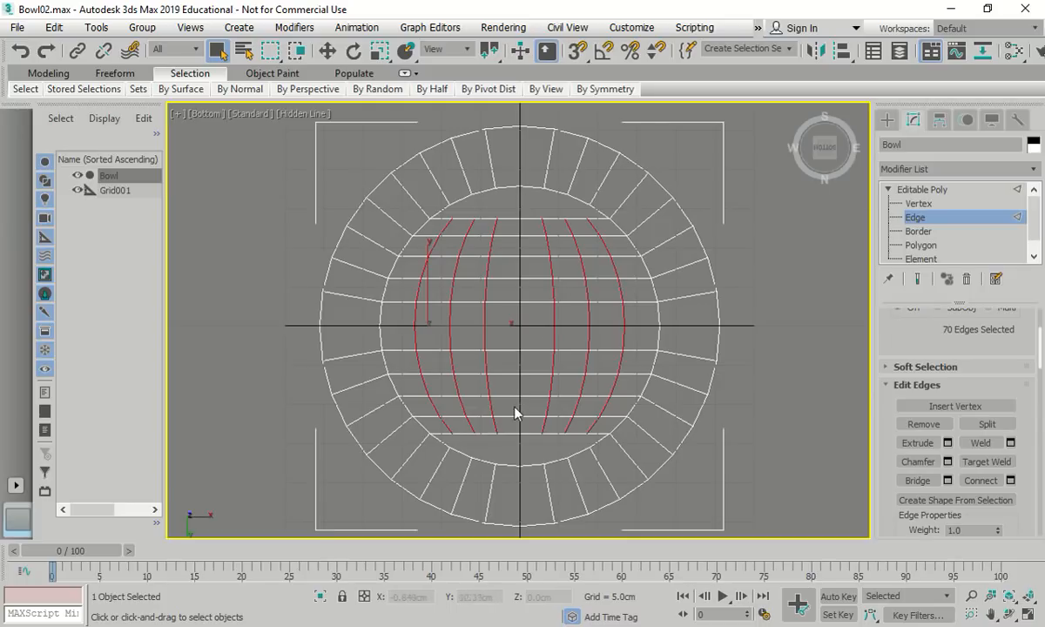
{"action": "left_click", "coordinate": [918, 231]}
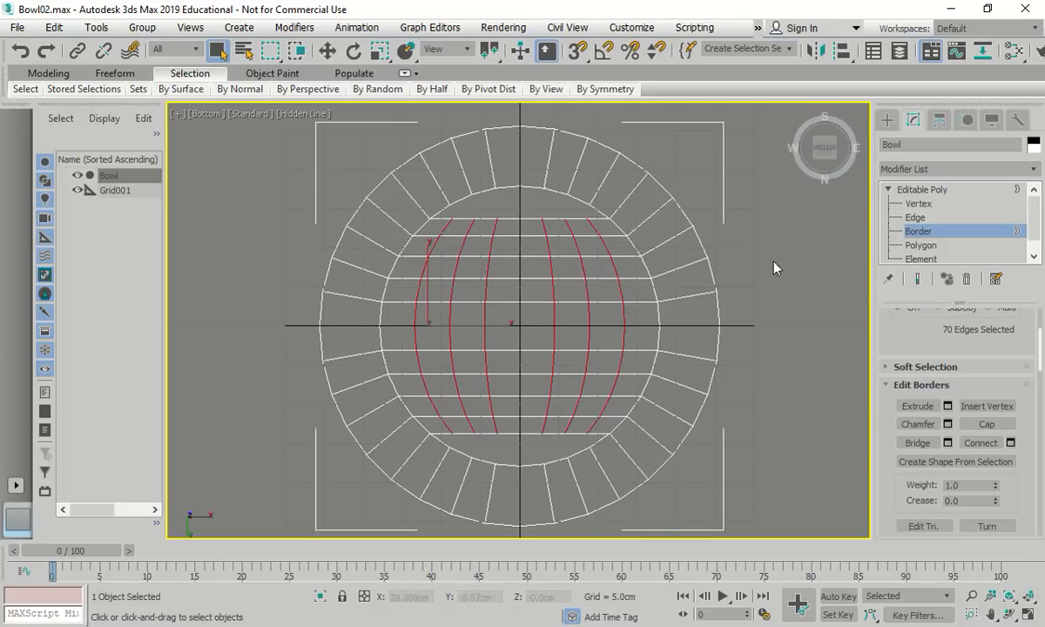
Bridge a top inner-rim edge to the horizontal edge beside it
{"action": "left_click", "coordinate": [917, 217]}
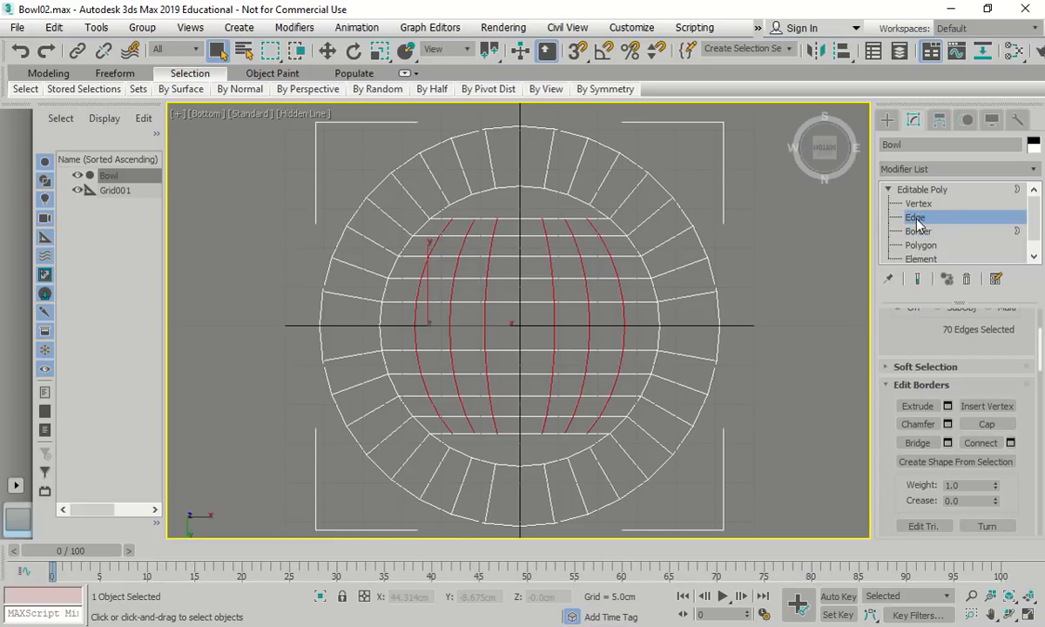
{"action": "scroll", "coordinate": [467, 190], "scroll_direction": "up", "scroll_amount": 4}
{"action": "scroll", "coordinate": [467, 189], "scroll_direction": "up", "scroll_amount": 2}
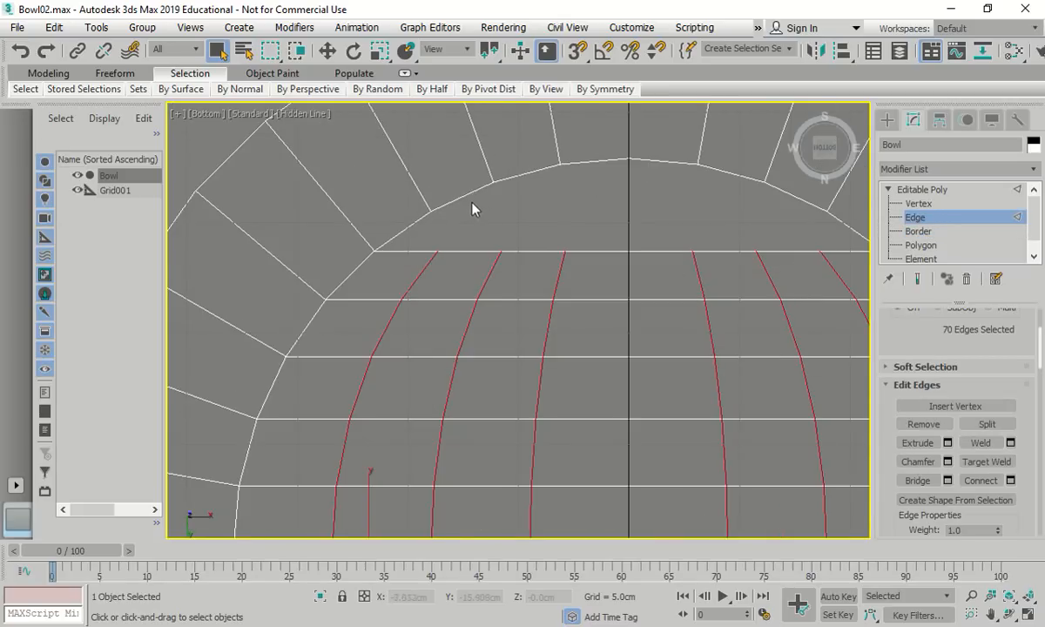
{"action": "left_click", "coordinate": [449, 202]}
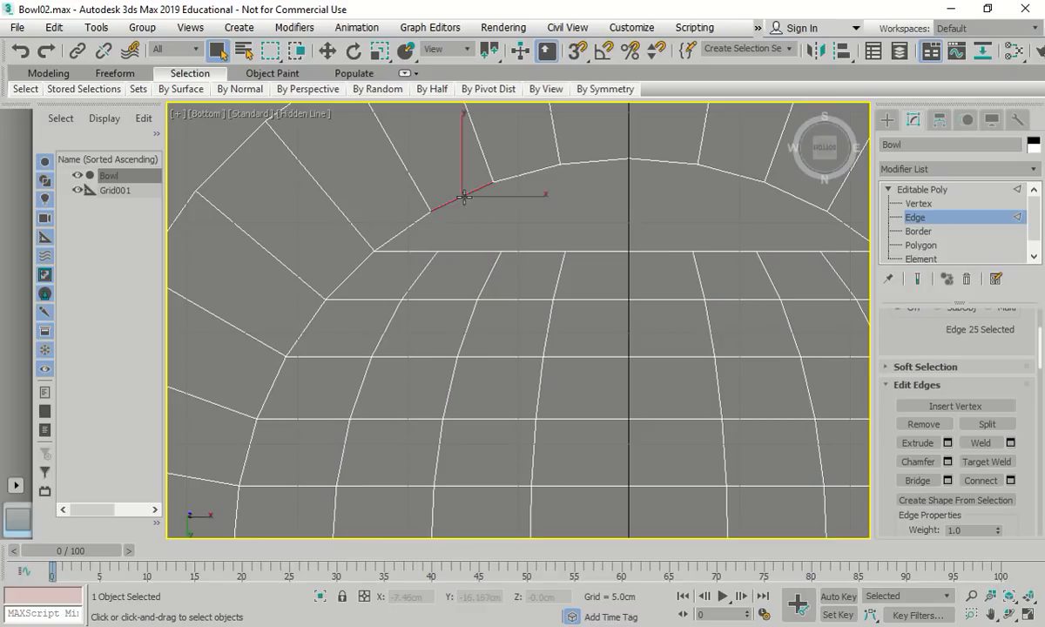
{"action": "left_click", "coordinate": [470, 252], "text": "ctrl"}
{"action": "left_click", "coordinate": [919, 480]}
Select two more rim edges along with their adjacent horizontal edges
{"action": "left_click", "coordinate": [527, 172]}
{"action": "left_click", "coordinate": [532, 251], "text": "ctrl"}
{"action": "left_click", "coordinate": [601, 161], "text": "ctrl"}
{"action": "left_click", "coordinate": [601, 252], "text": "ctrl"}
Select three top inner-rim edges and three edges of the row below them
{"action": "scroll", "coordinate": [591, 248], "scroll_direction": "down", "scroll_amount": 3}
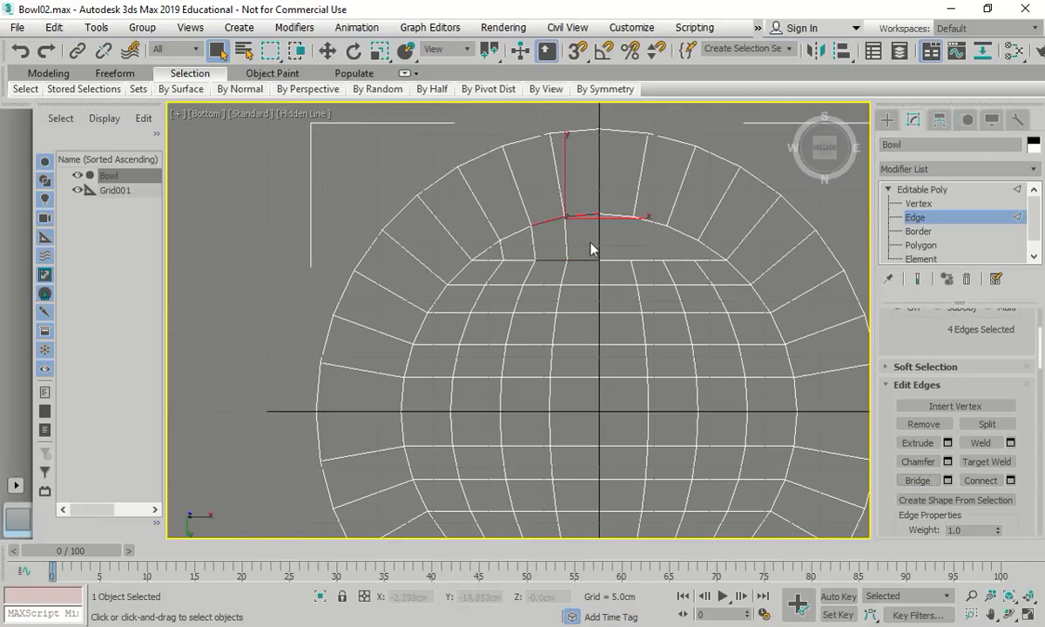
{"action": "left_click", "coordinate": [621, 216]}
{"action": "left_click", "coordinate": [648, 221], "text": "ctrl"}
{"action": "left_click", "coordinate": [685, 233], "text": "ctrl"}
{"action": "left_click", "coordinate": [683, 260], "text": "ctrl"}
{"action": "left_click", "coordinate": [651, 259], "text": "ctrl"}
{"action": "left_click", "coordinate": [617, 260], "text": "ctrl"}
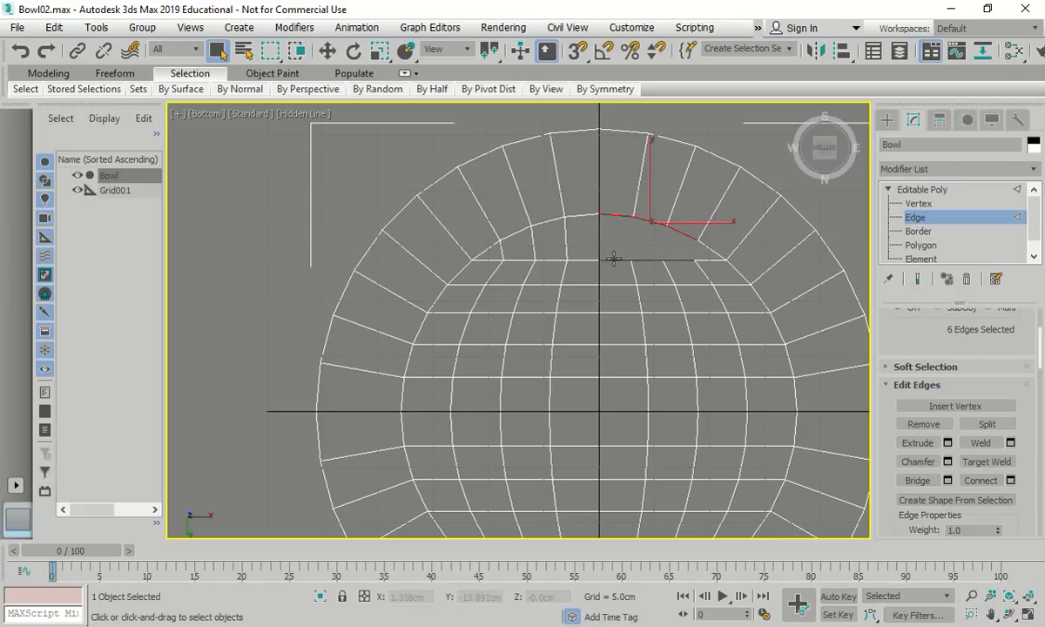
Start selecting the bottom inner-rim arc edges and the horizontal row above them
{"action": "scroll", "coordinate": [557, 235], "scroll_direction": "down", "scroll_amount": 3}
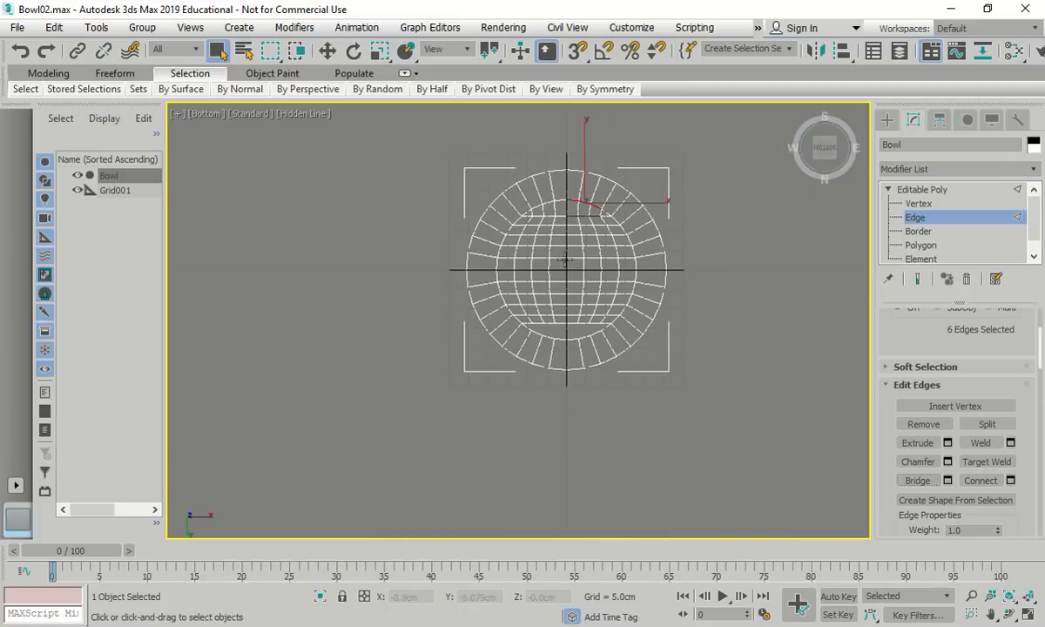
{"action": "scroll", "coordinate": [533, 313], "scroll_direction": "up", "scroll_amount": 3}
{"action": "left_click", "coordinate": [525, 353]}
{"action": "left_click", "coordinate": [531, 328], "text": "ctrl"}
{"action": "left_click", "coordinate": [563, 367], "text": "ctrl"}
{"action": "left_click", "coordinate": [563, 327], "text": "ctrl"}
{"action": "left_click", "coordinate": [593, 328], "text": "ctrl"}
{"action": "left_click", "coordinate": [601, 372], "text": "ctrl"}
Add the remaining right-hand rim arc and horizontal edges to the selection
{"action": "left_click", "coordinate": [635, 372], "text": "ctrl"}
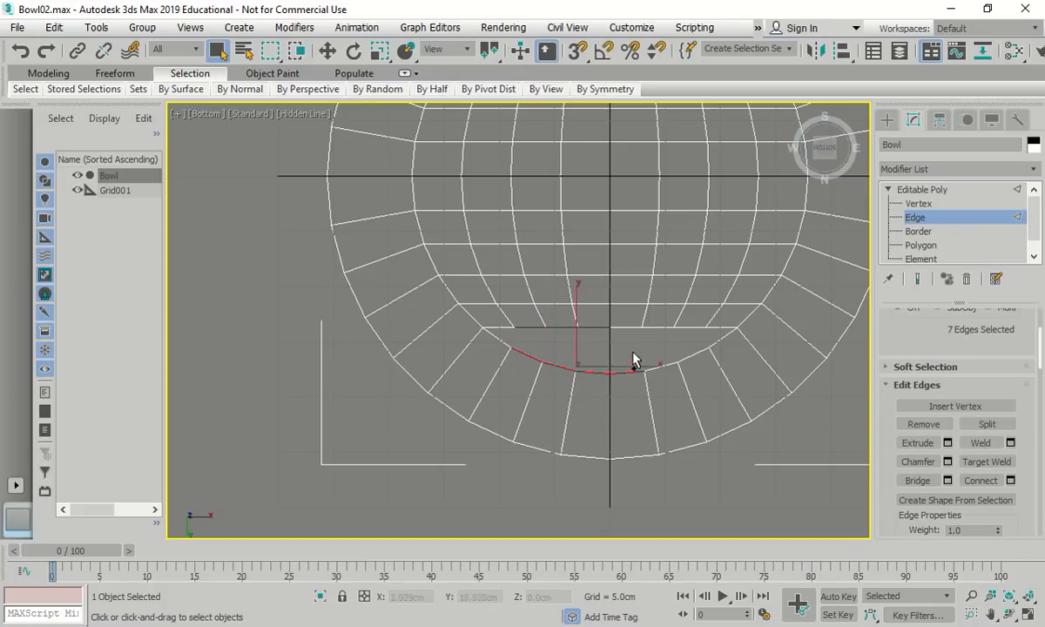
{"action": "left_click", "coordinate": [632, 328], "text": "ctrl"}
{"action": "left_click", "coordinate": [651, 328], "text": "ctrl"}
{"action": "left_click", "coordinate": [665, 366], "text": "ctrl"}
{"action": "left_click", "coordinate": [688, 328], "text": "ctrl"}
{"action": "left_click", "coordinate": [696, 351], "text": "ctrl"}
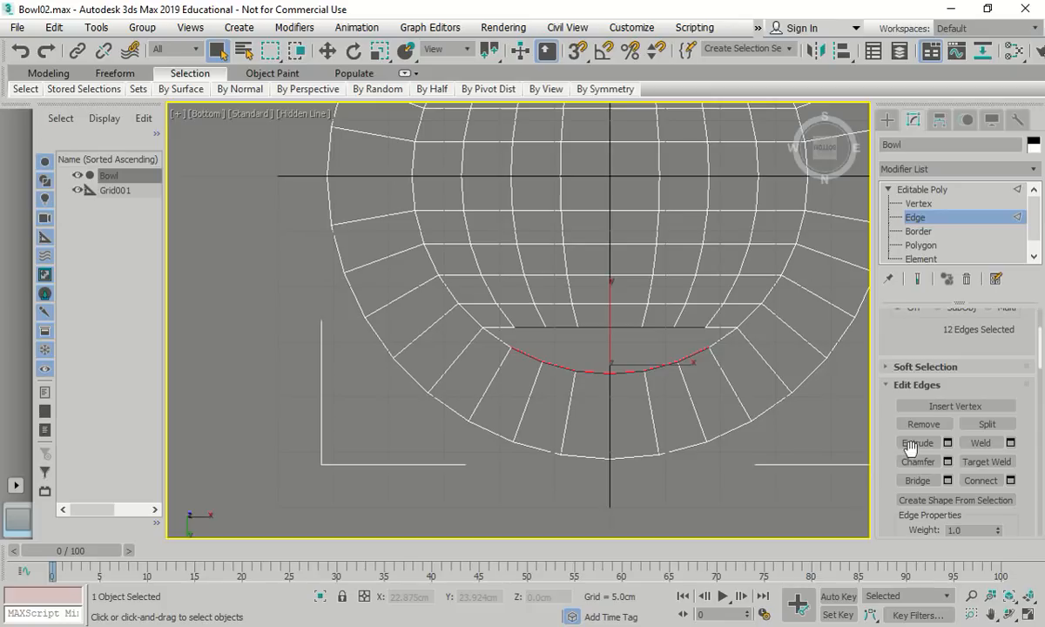
{"action": "scroll", "coordinate": [557, 321], "scroll_direction": "down", "scroll_amount": 4}
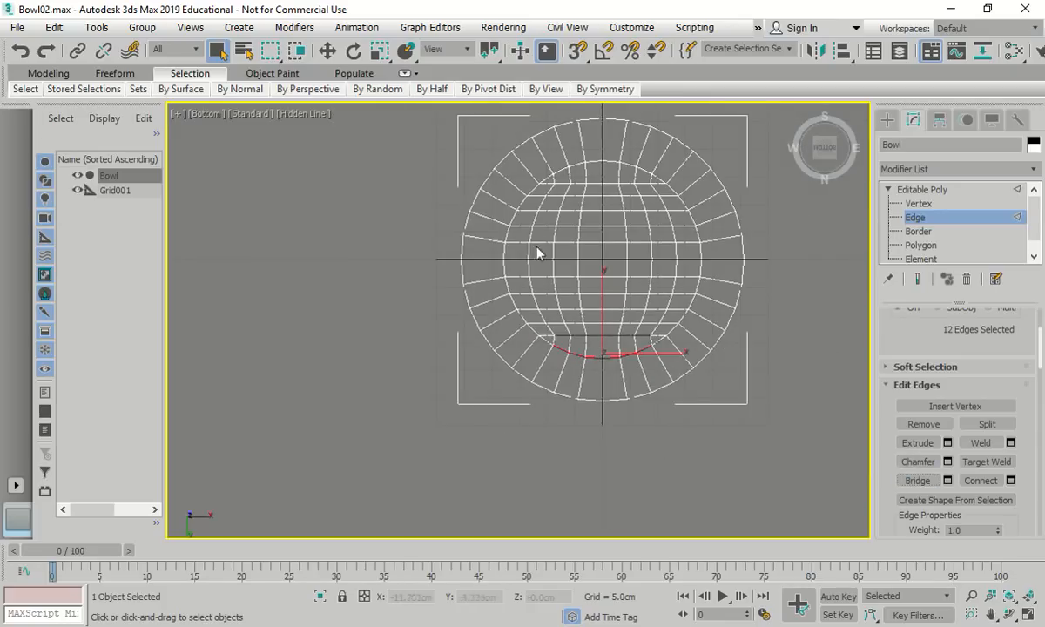
{"action": "scroll", "coordinate": [522, 209], "scroll_direction": "up", "scroll_amount": 2}
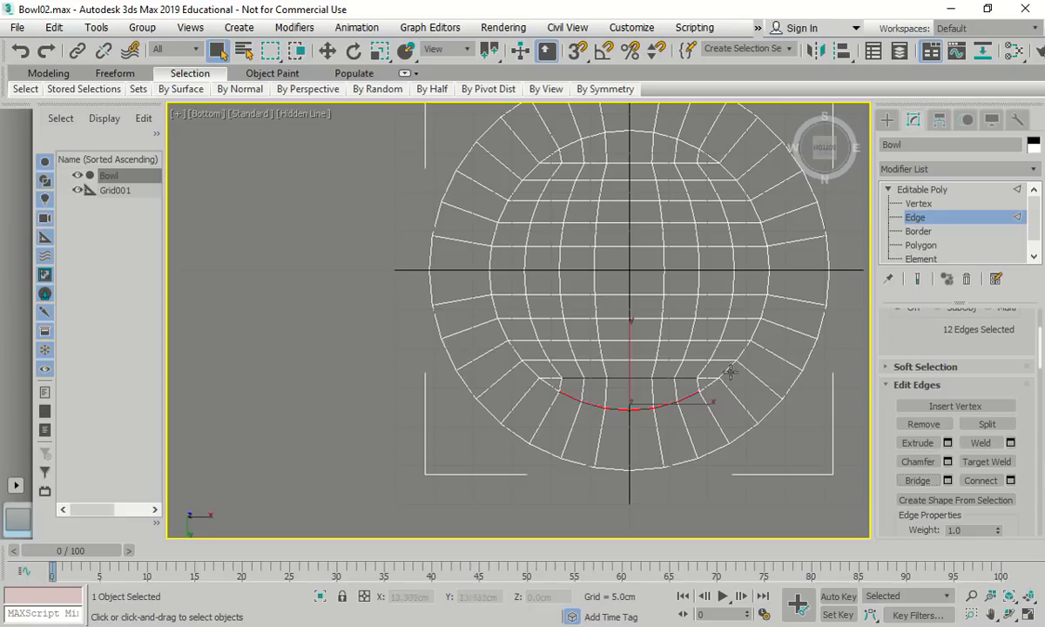
{"action": "scroll", "coordinate": [693, 286], "scroll_direction": "down", "scroll_amount": 2}
{"action": "scroll", "coordinate": [671, 235], "scroll_direction": "up", "scroll_amount": 3}
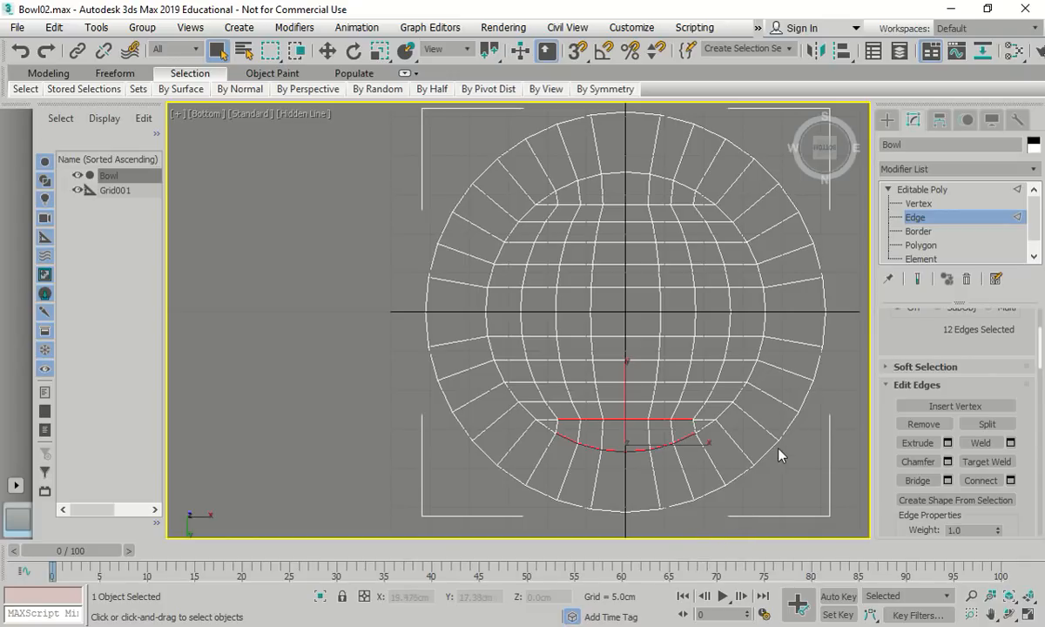
Toggle through Border level back to Edge level and bring up the viewport shading menu
{"action": "left_click", "coordinate": [917, 230]}
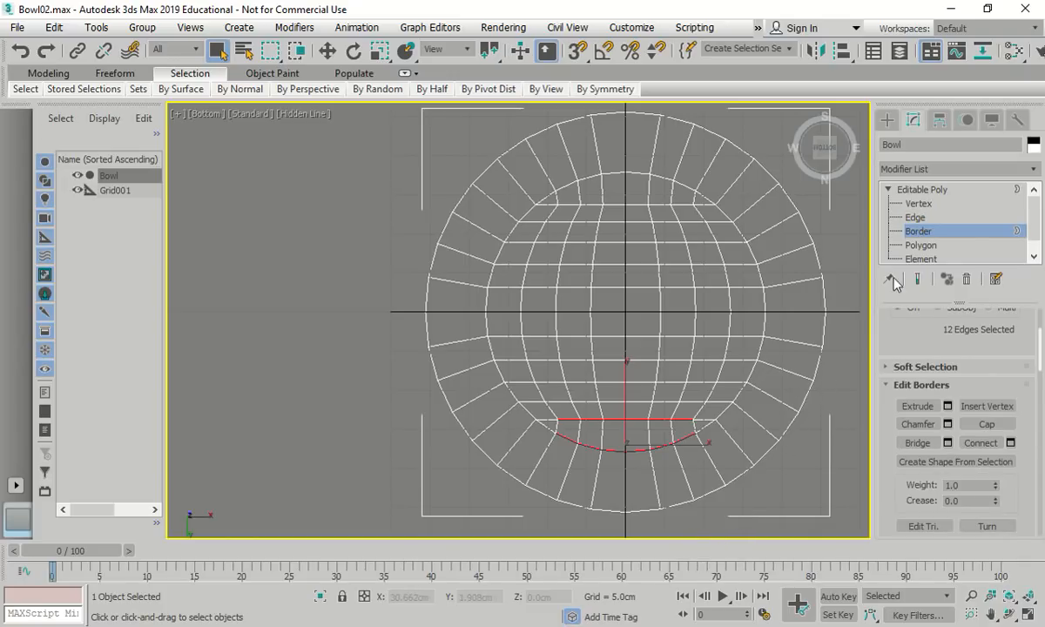
{"action": "left_click", "coordinate": [917, 232]}
{"action": "left_click", "coordinate": [917, 231]}
{"action": "key", "text": "2"}
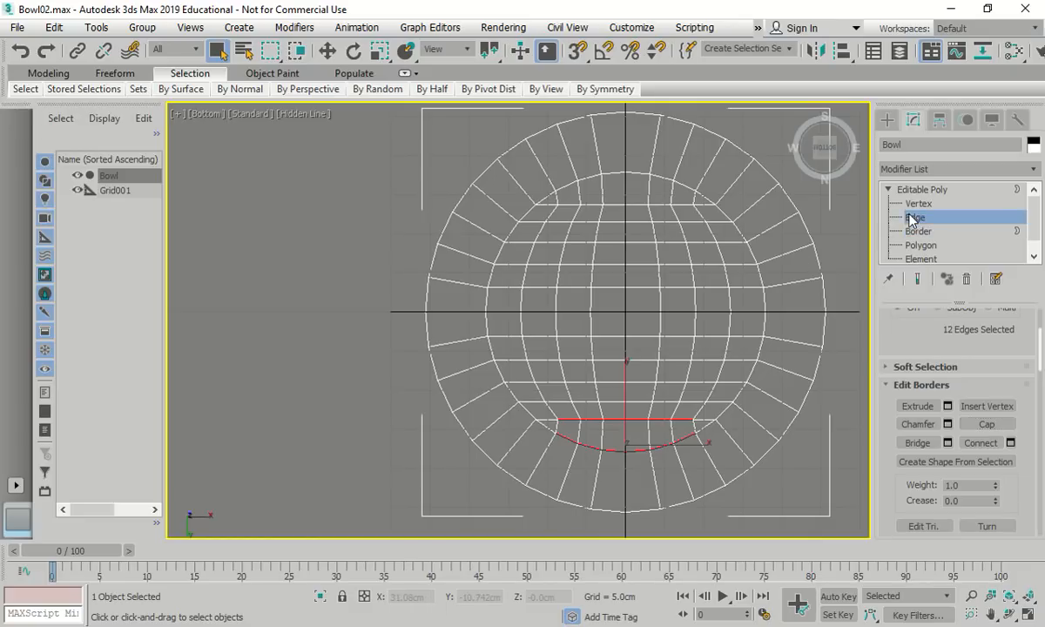
{"action": "scroll", "coordinate": [557, 165], "scroll_direction": "up", "scroll_amount": 6}
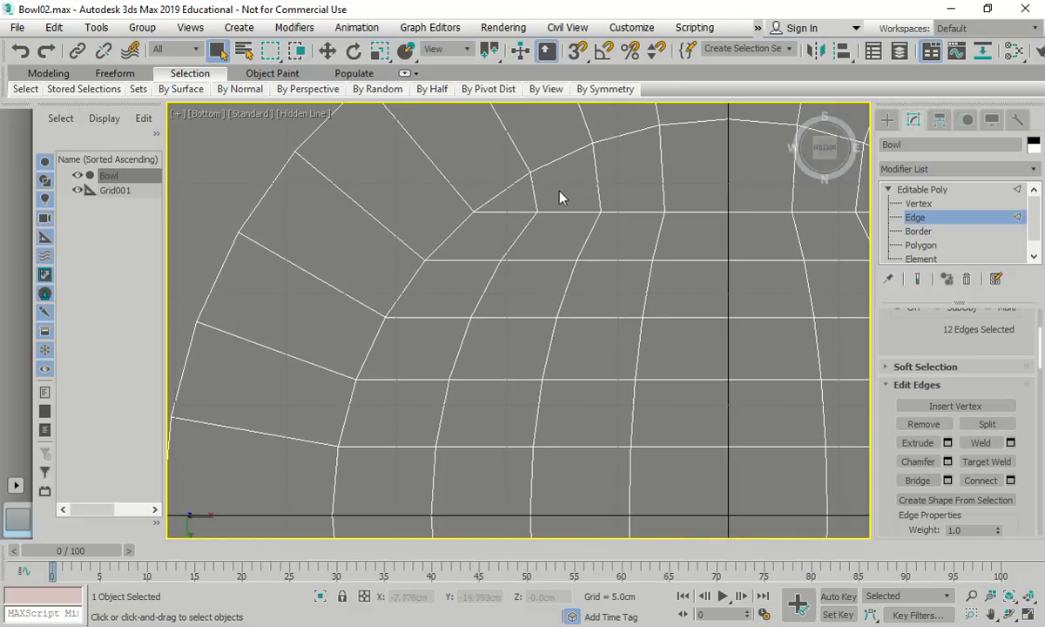
{"action": "left_click", "coordinate": [301, 115]}
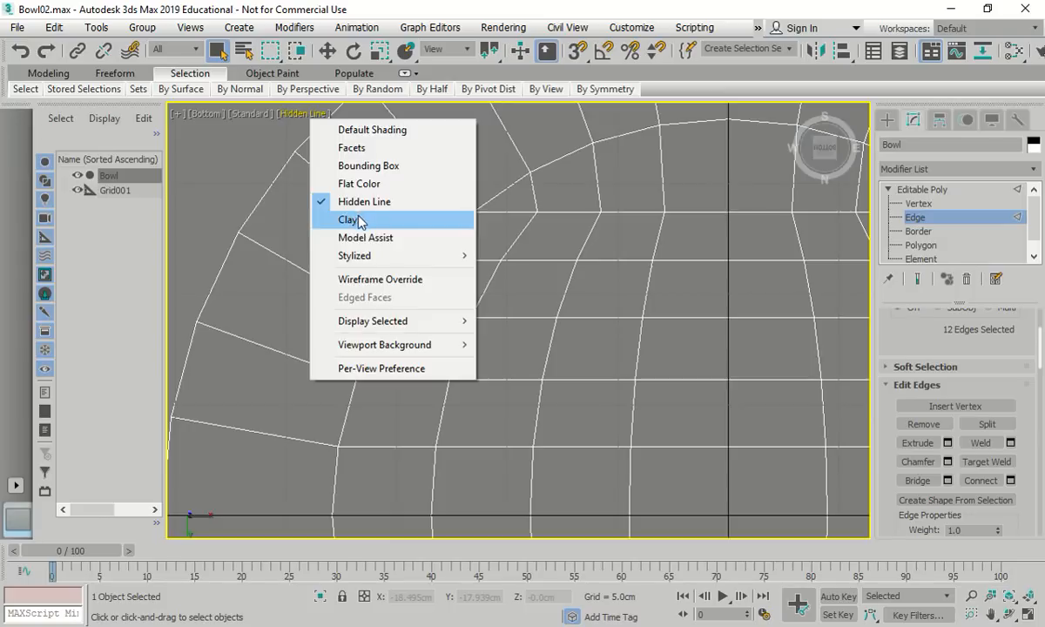
Switch the viewport to Clay shading, reframe the bowl, and return to object level
{"action": "left_click", "coordinate": [361, 220]}
{"action": "key", "text": "z"}
{"action": "scroll", "coordinate": [487, 207], "scroll_direction": "up", "scroll_amount": 5}
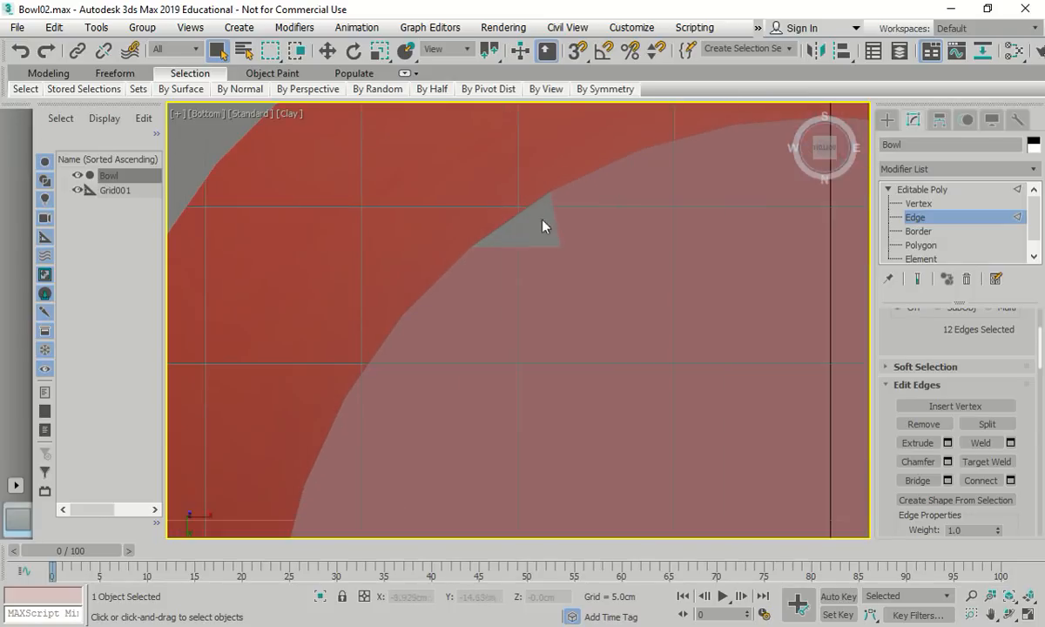
{"action": "middle_click_drag", "start_coordinate": [546, 224], "coordinate": [539, 249]}
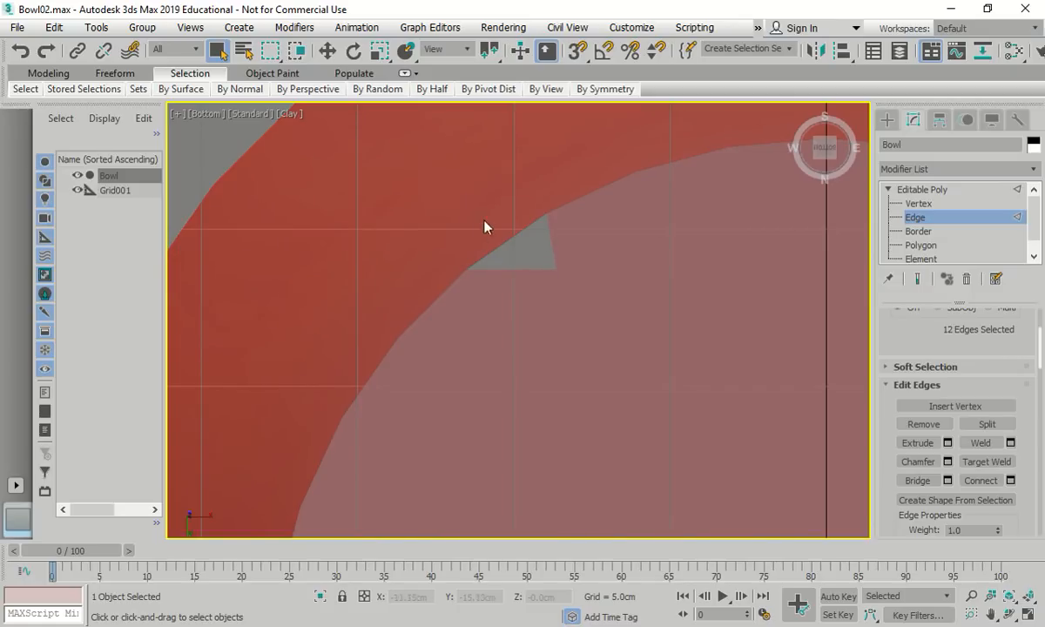
{"action": "left_click", "coordinate": [921, 189]}
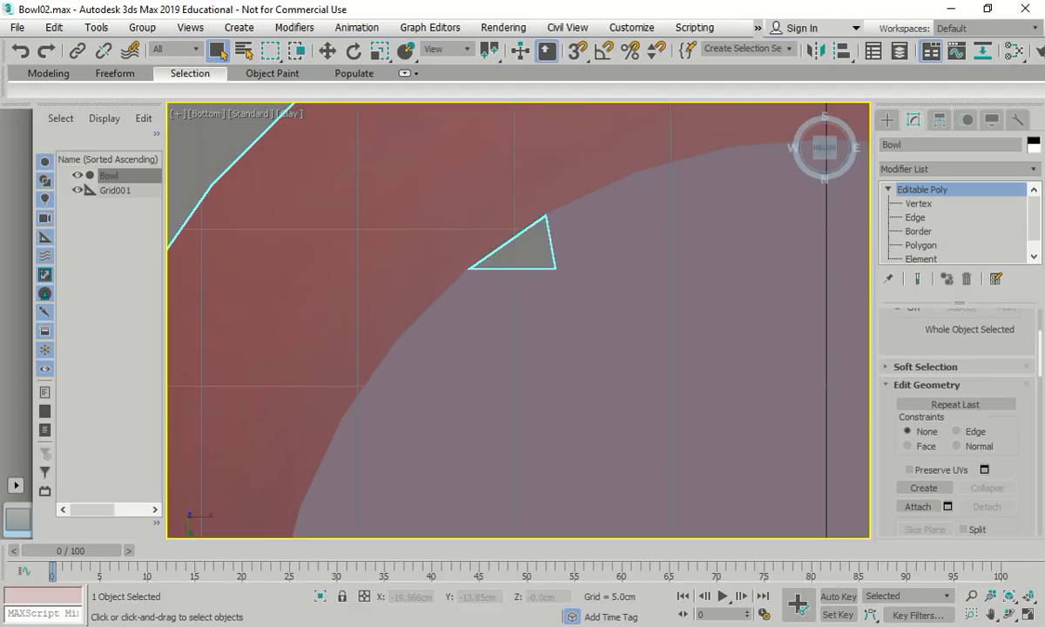
Pan the view, clear the grid selection, and select only the Bowl object
{"action": "scroll", "coordinate": [450, 340], "scroll_direction": "down", "scroll_amount": 7}
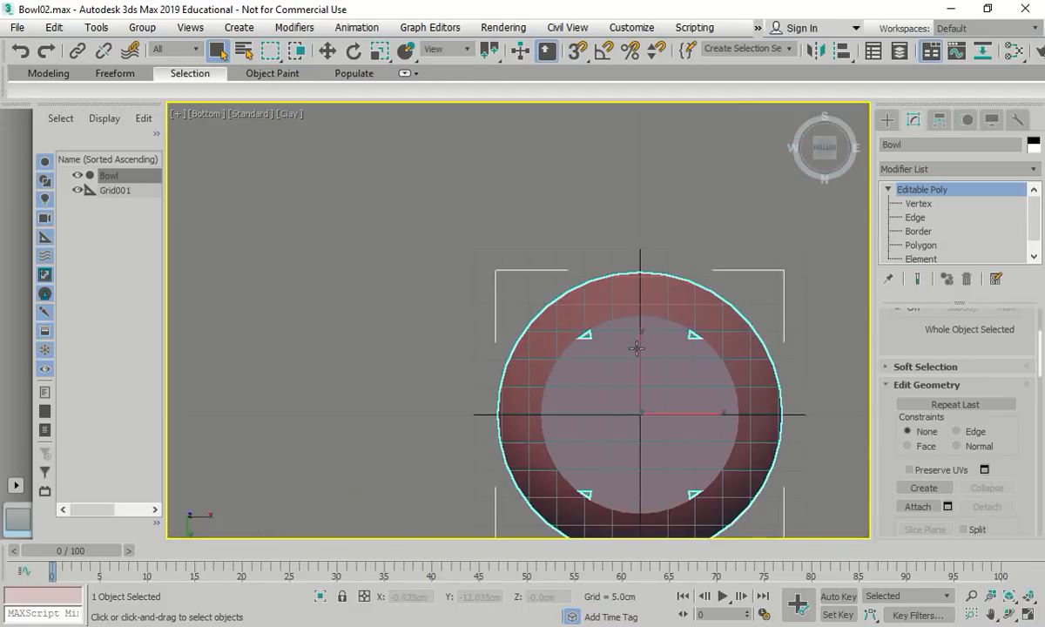
{"action": "scroll", "coordinate": [450, 340], "scroll_direction": "up", "scroll_amount": 4}
{"action": "middle_click_drag", "start_coordinate": [420, 347], "coordinate": [396, 344]}
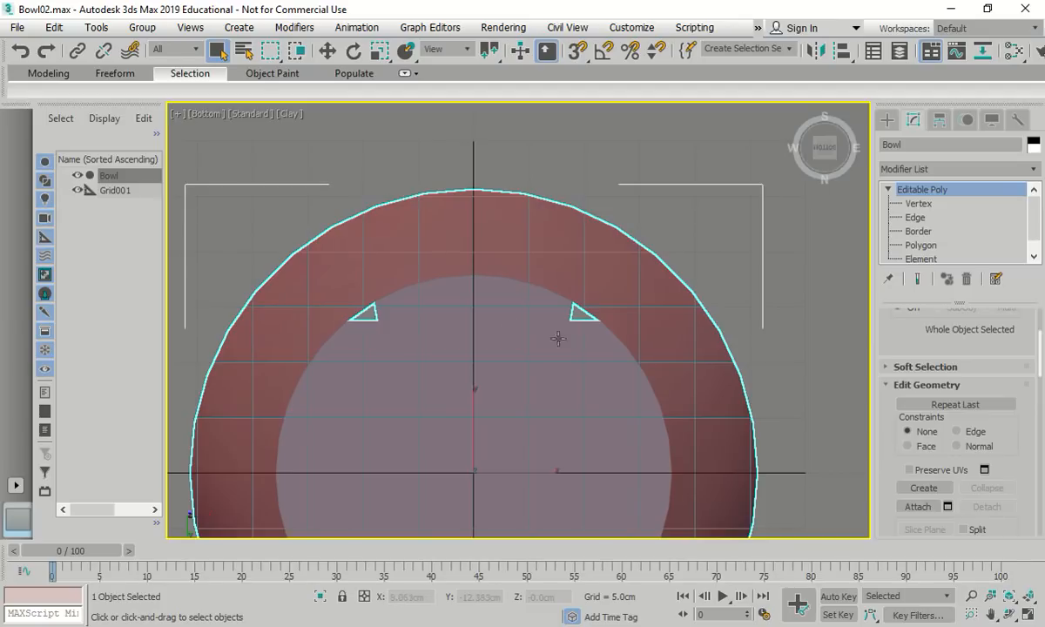
{"action": "left_click_drag", "start_coordinate": [623, 341], "coordinate": [632, 340]}
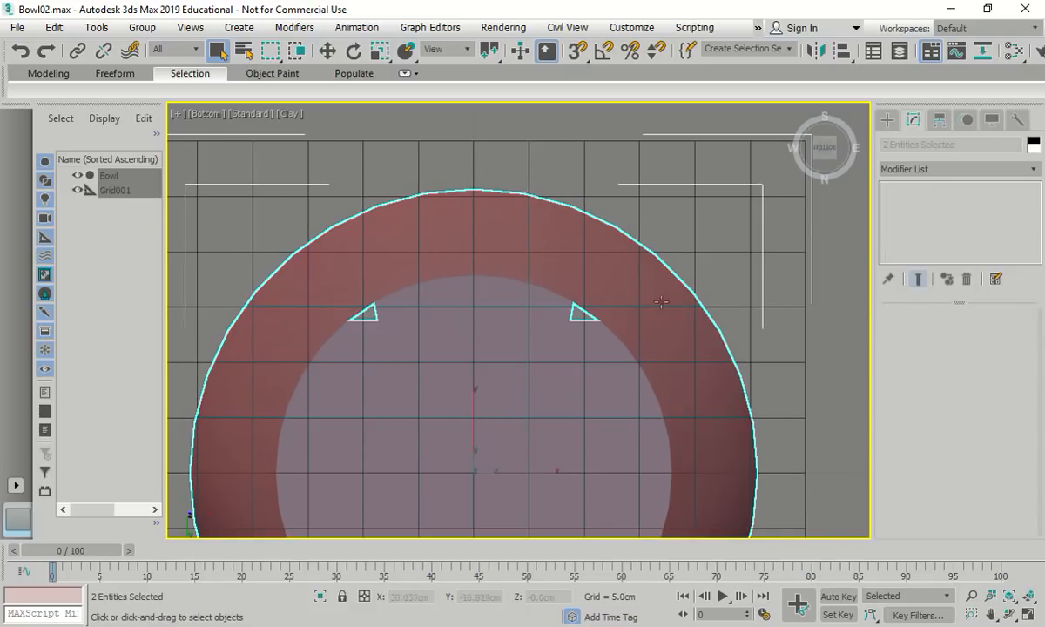
{"action": "left_click", "coordinate": [593, 294]}
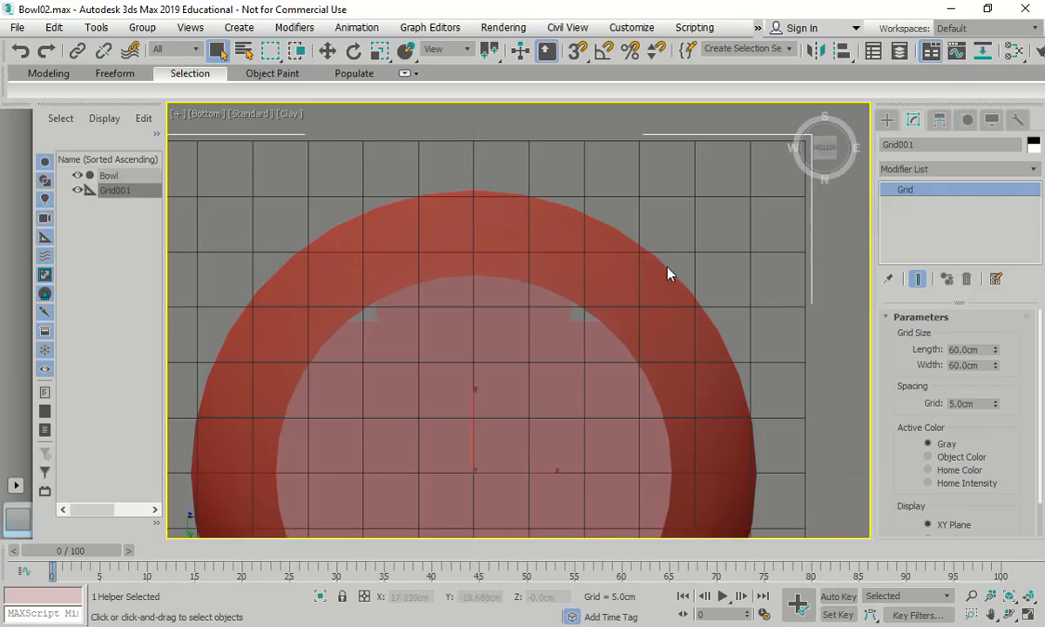
{"action": "left_click", "coordinate": [666, 267]}
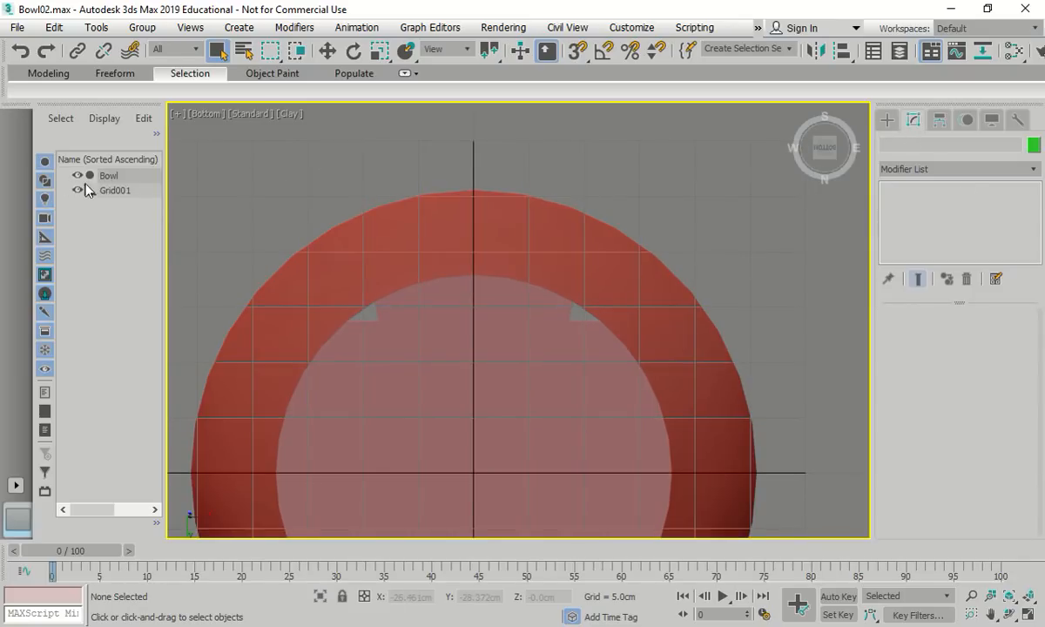
{"action": "left_click", "coordinate": [102, 175]}
Box-select the top strip's edges and set the viewport to Wireframe Override
{"action": "left_click", "coordinate": [914, 217]}
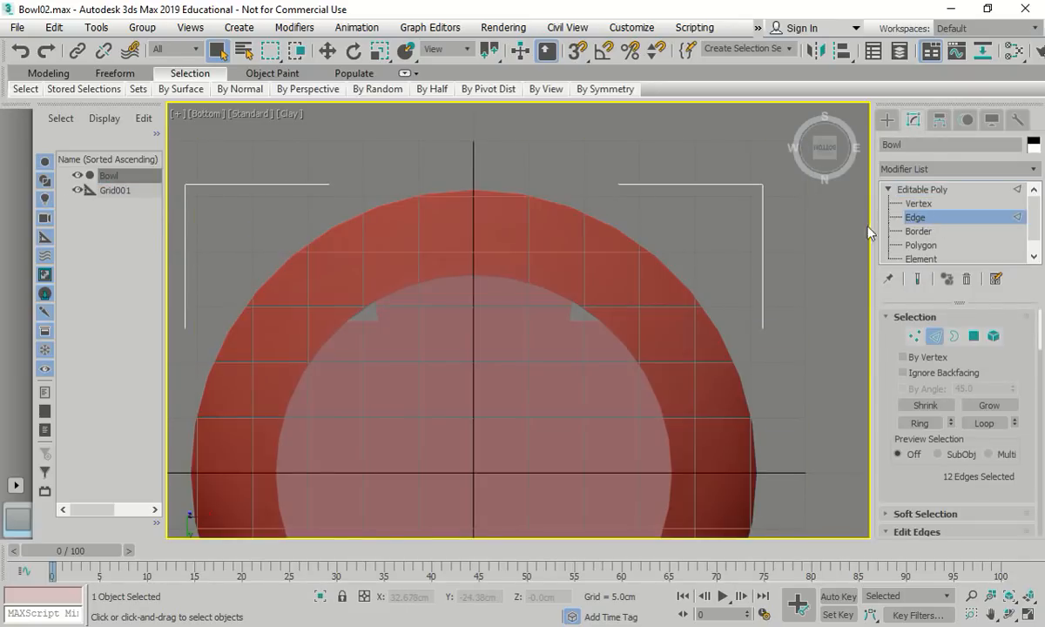
{"action": "left_click_drag", "start_coordinate": [338, 273], "coordinate": [620, 332]}
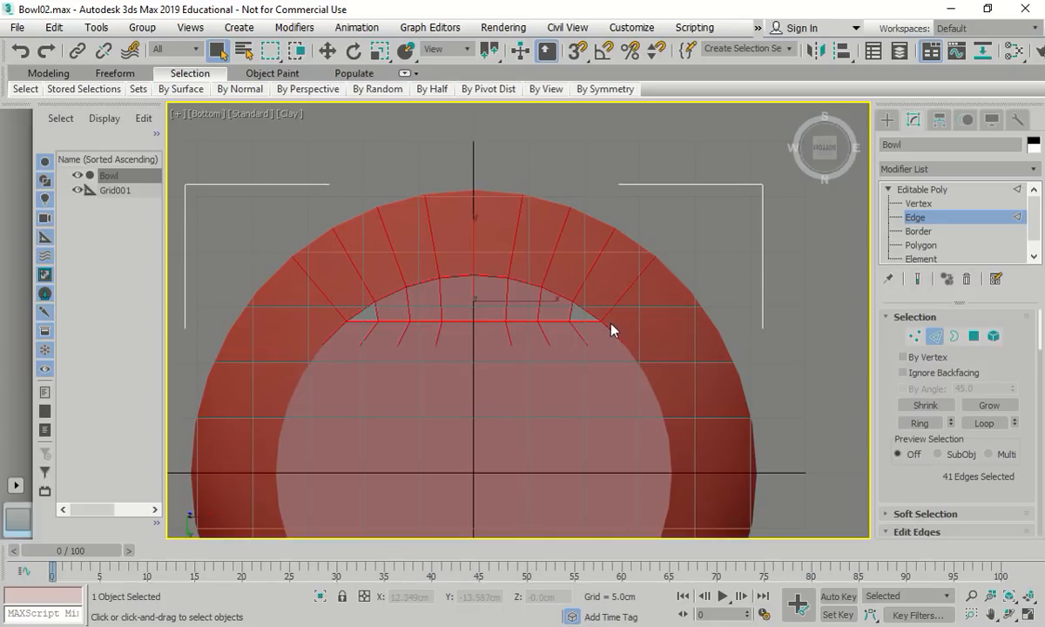
{"action": "left_click", "coordinate": [288, 114]}
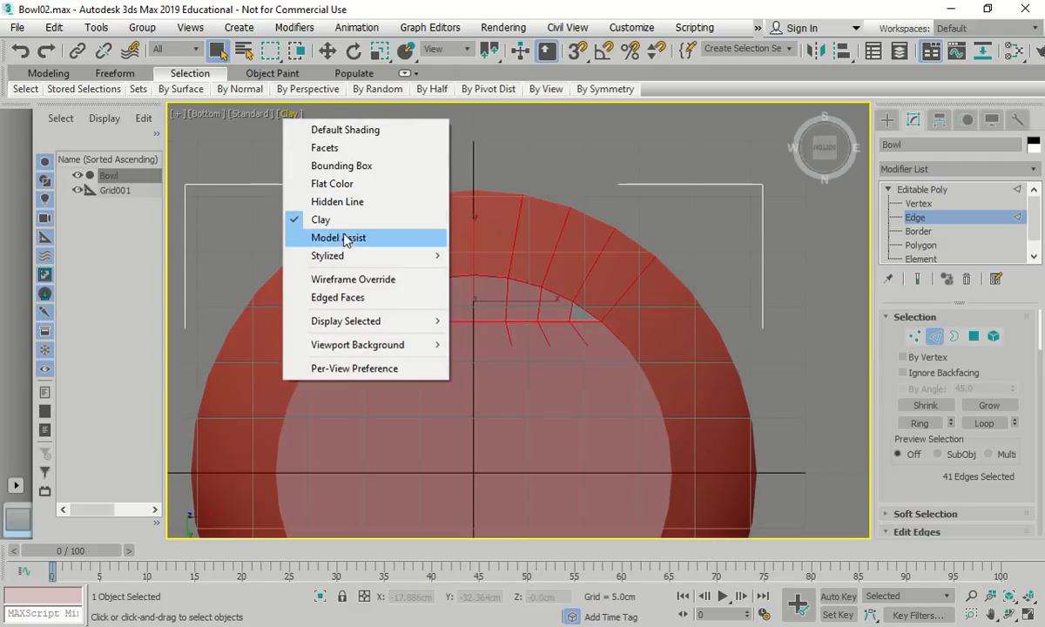
{"action": "left_click", "coordinate": [324, 280]}
Select one inner-ring edge and extend it with Ring
{"action": "left_click", "coordinate": [351, 301]}
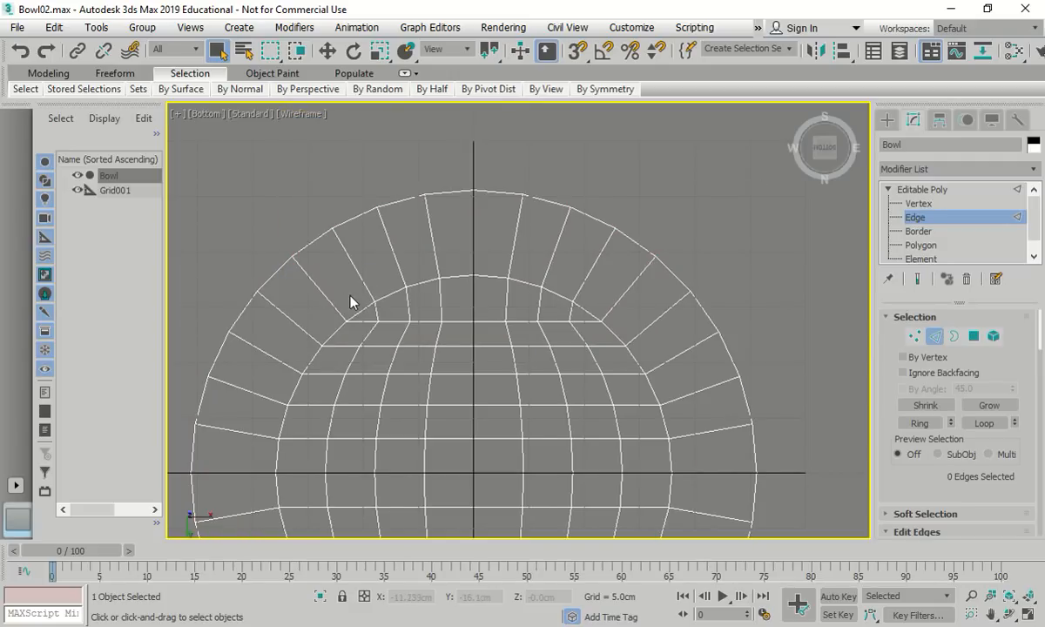
{"action": "left_click_drag", "start_coordinate": [338, 291], "coordinate": [605, 342]}
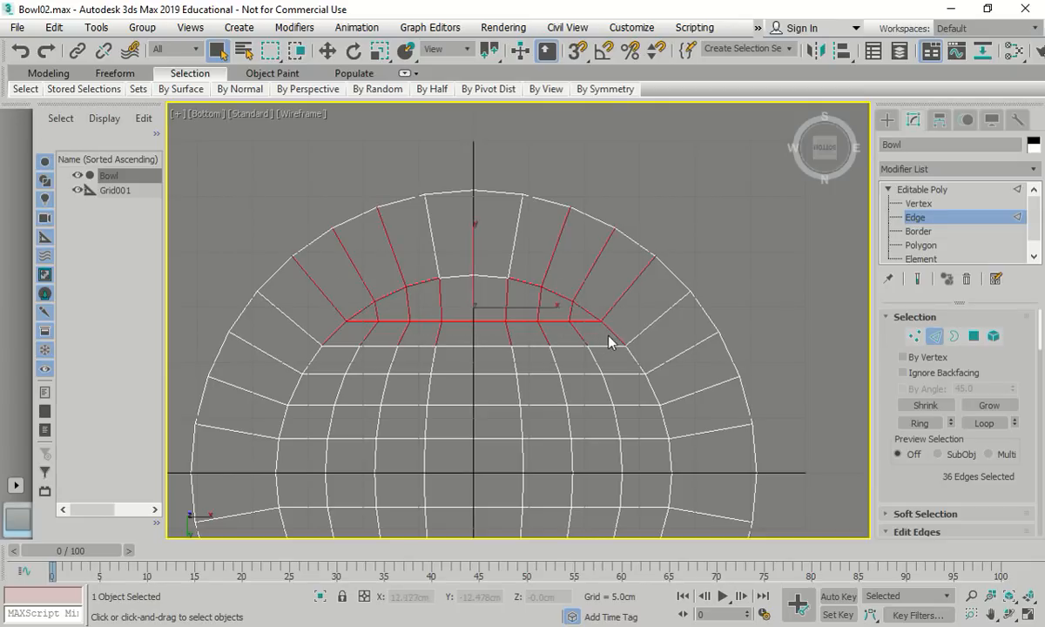
{"action": "left_click", "coordinate": [408, 239]}
{"action": "left_click", "coordinate": [362, 310]}
{"action": "left_click", "coordinate": [919, 423]}
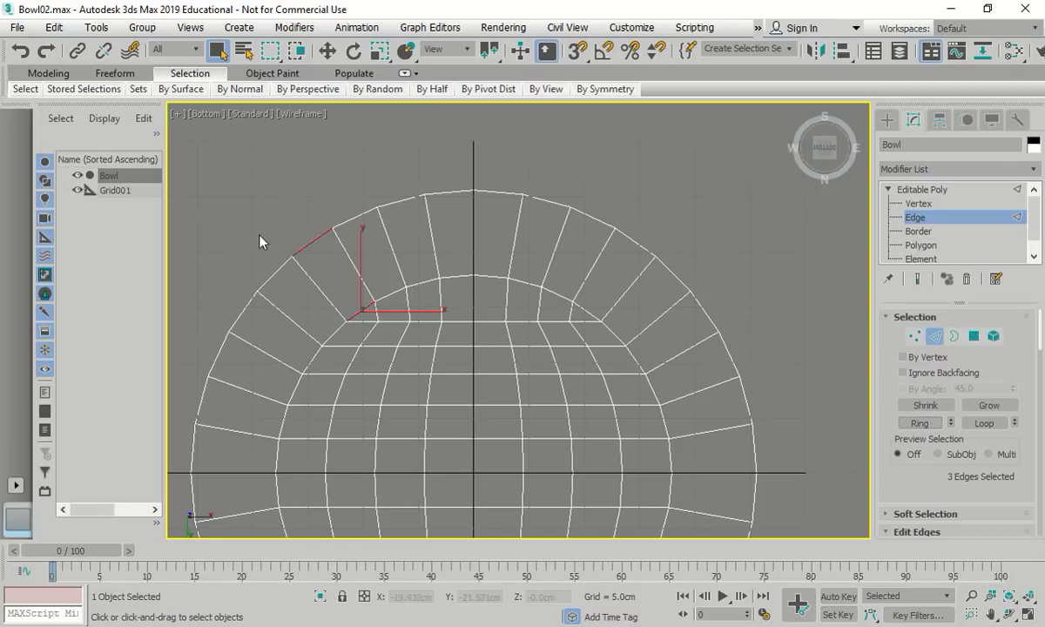
Pick several upper-strip edges and a lower-strip edge, extending them with Loop
{"action": "left_click", "coordinate": [388, 294]}
{"action": "left_click", "coordinate": [361, 314], "text": "ctrl"}
{"action": "left_click", "coordinate": [366, 320], "text": "ctrl"}
{"action": "left_click", "coordinate": [396, 320], "text": "ctrl"}
{"action": "left_click", "coordinate": [428, 320], "text": "ctrl"}
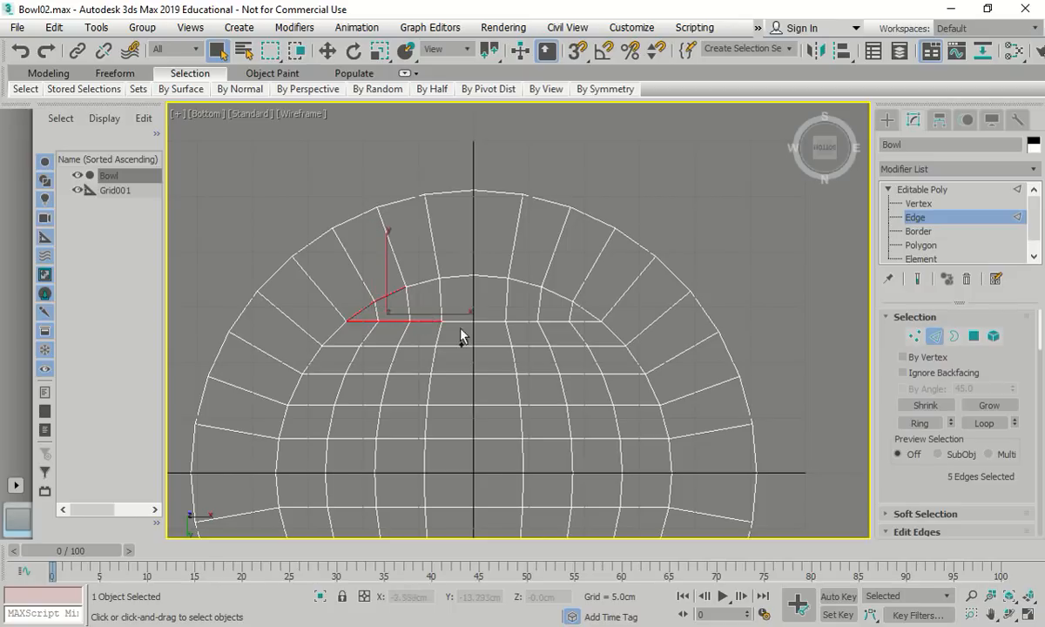
{"action": "left_click", "coordinate": [983, 423]}
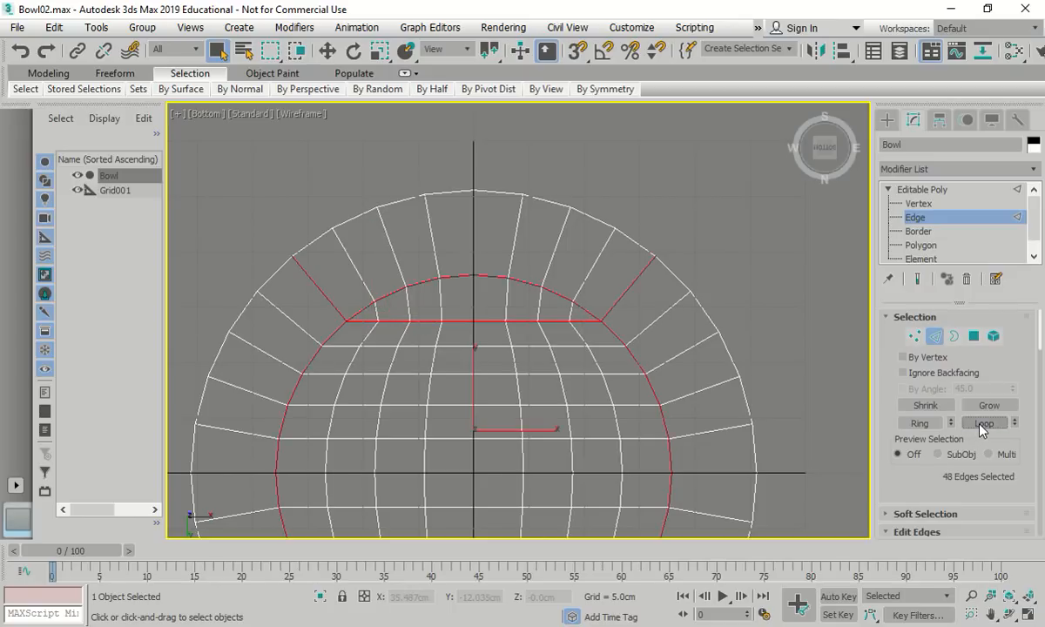
{"action": "scroll", "coordinate": [619, 265], "scroll_direction": "down", "scroll_amount": 2}
{"action": "scroll", "coordinate": [615, 267], "scroll_direction": "up", "scroll_amount": 1}
{"action": "scroll", "coordinate": [597, 313], "scroll_direction": "down", "scroll_amount": 1}
{"action": "scroll", "coordinate": [500, 444], "scroll_direction": "up", "scroll_amount": 5}
{"action": "left_click", "coordinate": [470, 437], "text": "ctrl"}
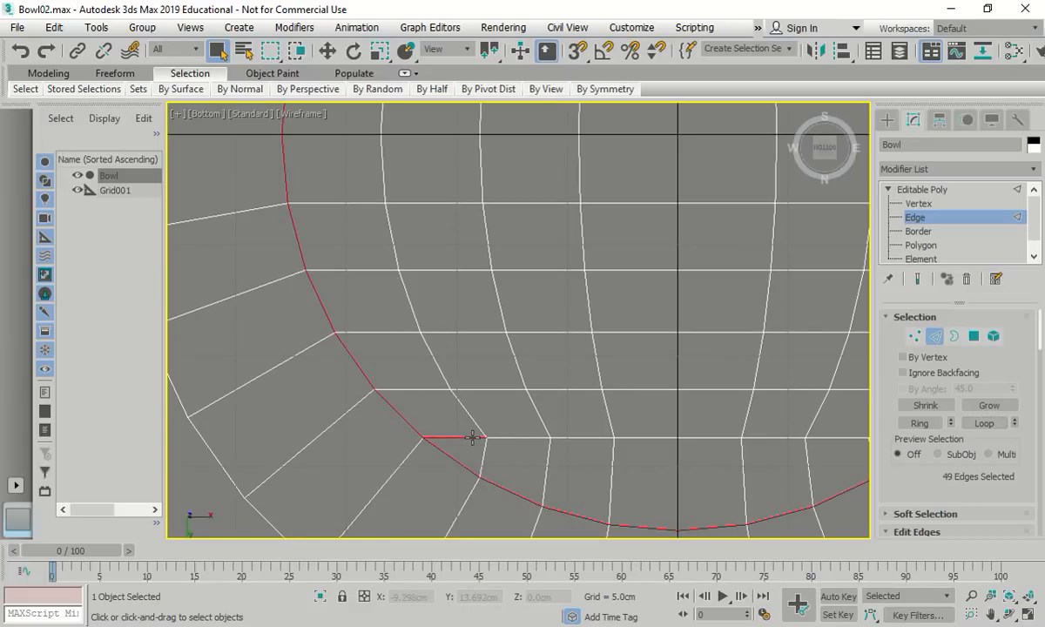
{"action": "left_click", "coordinate": [982, 425]}
Deselect the diagonal and side edges, leaving only the top and bottom arc edges
{"action": "scroll", "coordinate": [669, 433], "scroll_direction": "down", "scroll_amount": 3}
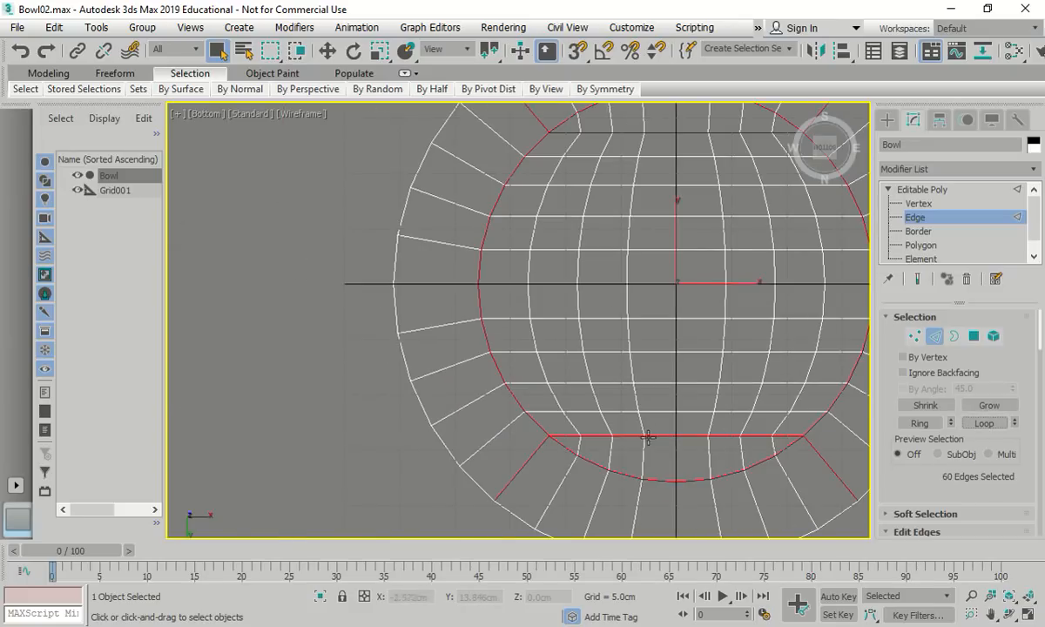
{"action": "left_click", "coordinate": [521, 459], "text": "alt"}
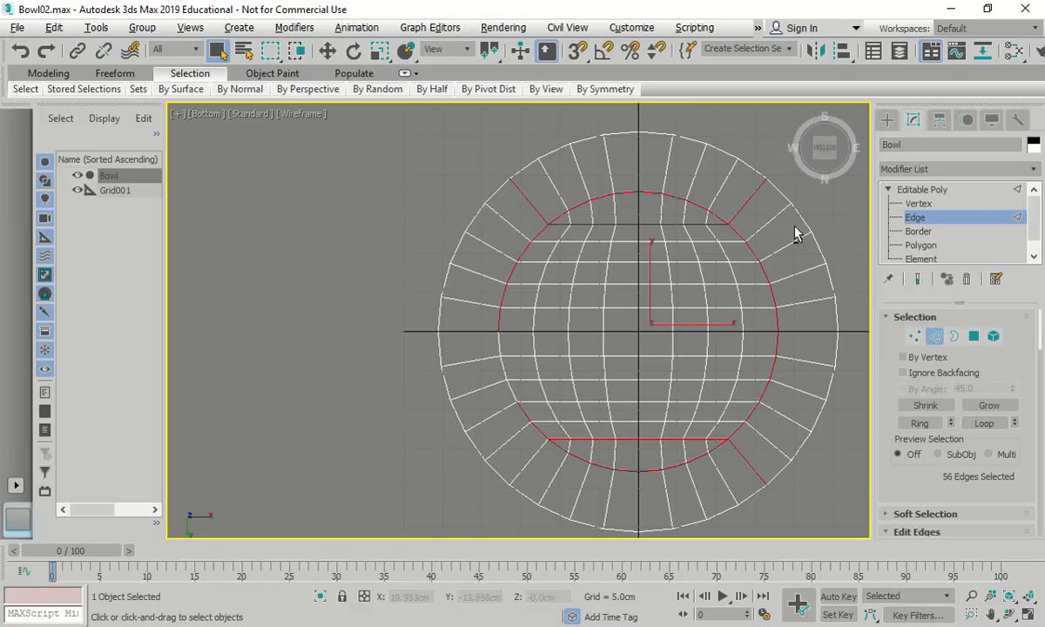
{"action": "left_click_drag", "start_coordinate": [782, 235], "coordinate": [451, 409]}
{"action": "left_click", "coordinate": [747, 460], "text": "alt"}
{"action": "scroll", "coordinate": [721, 162], "scroll_direction": "up", "scroll_amount": 3}
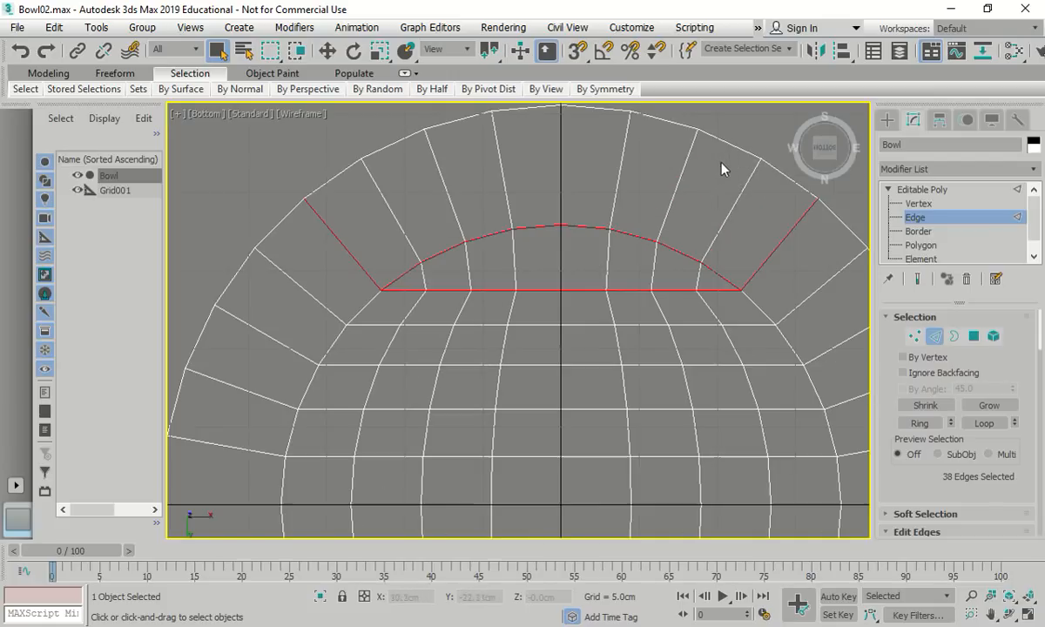
{"action": "left_click", "coordinate": [331, 231], "text": "alt"}
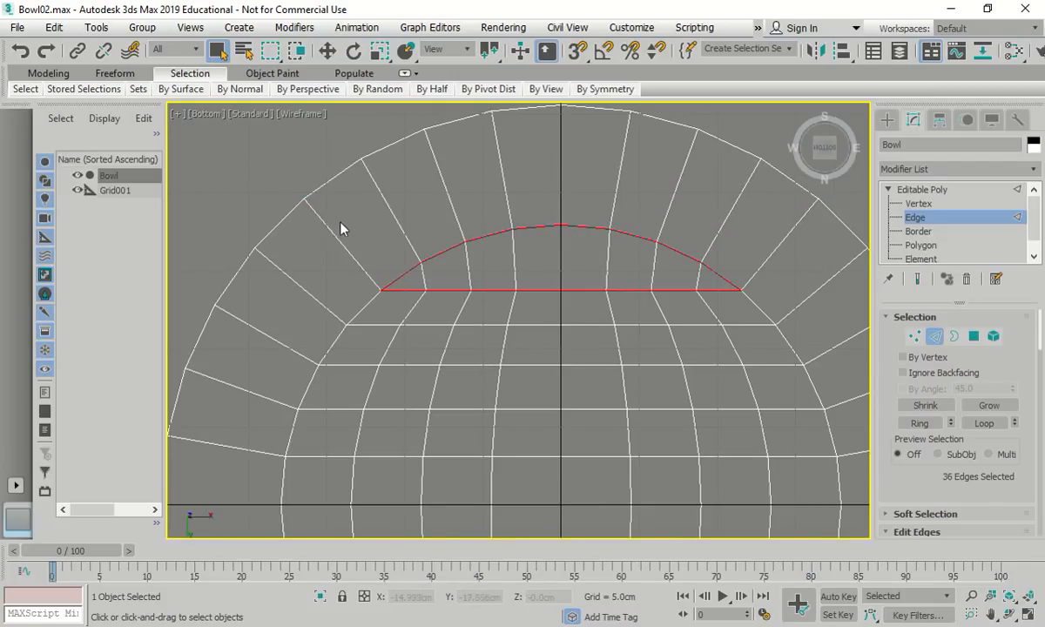
{"action": "scroll", "coordinate": [336, 228], "scroll_direction": "down", "scroll_amount": 3}
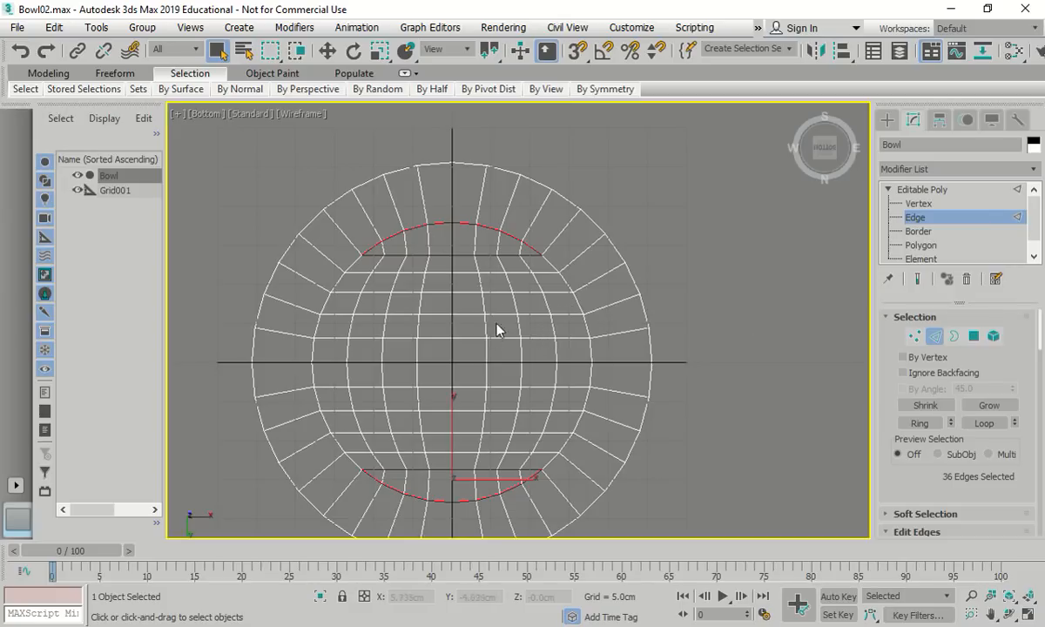
{"action": "scroll", "coordinate": [962, 422], "scroll_direction": "down", "scroll_amount": 4}
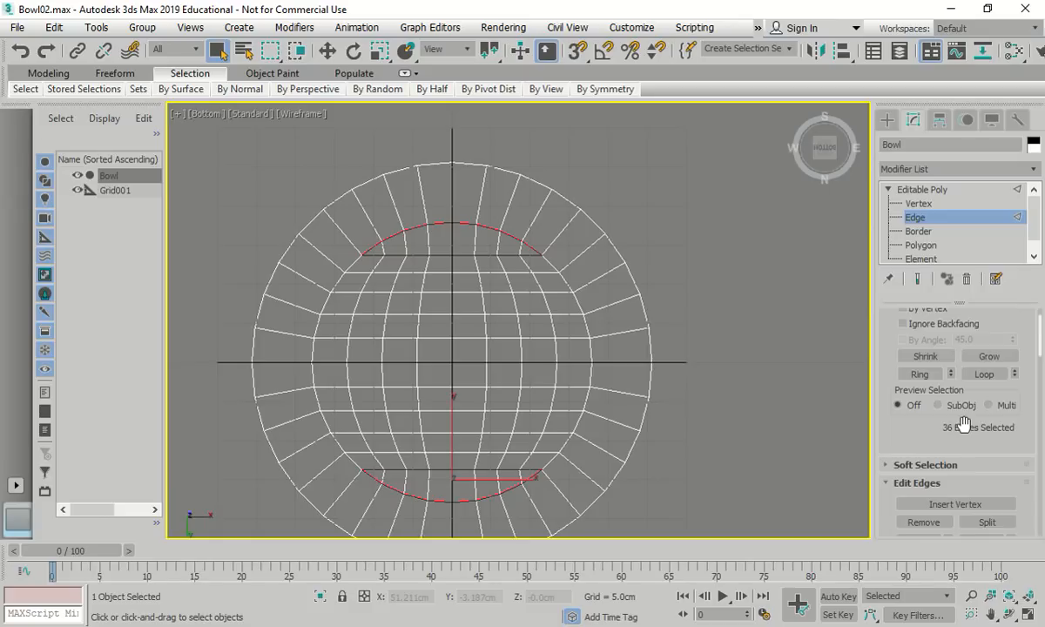
{"action": "scroll", "coordinate": [972, 438], "scroll_direction": "down", "scroll_amount": 2}
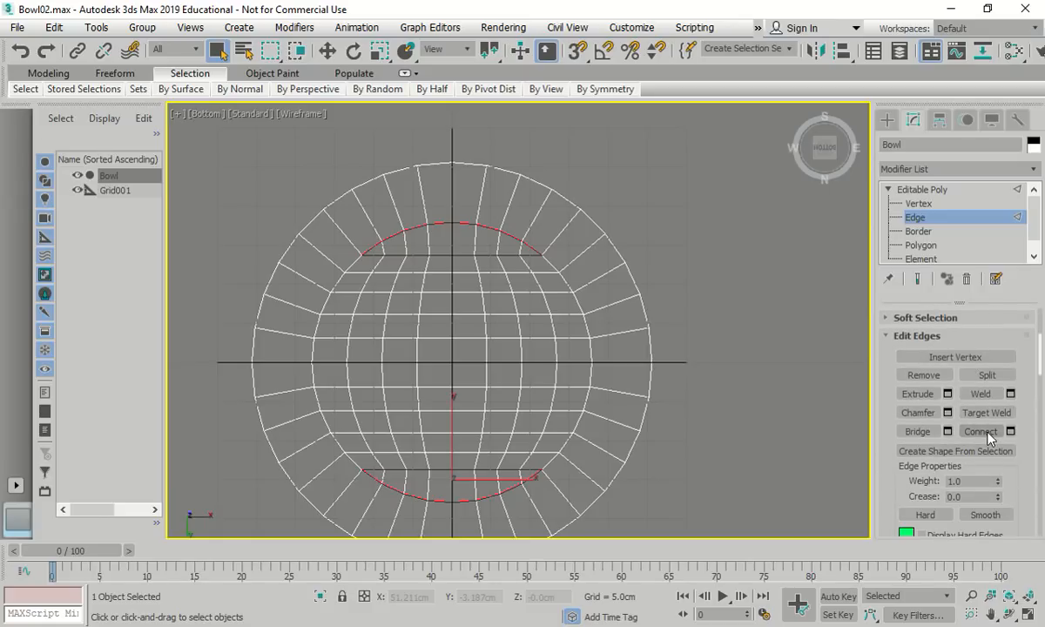
{"action": "left_click", "coordinate": [988, 433]}
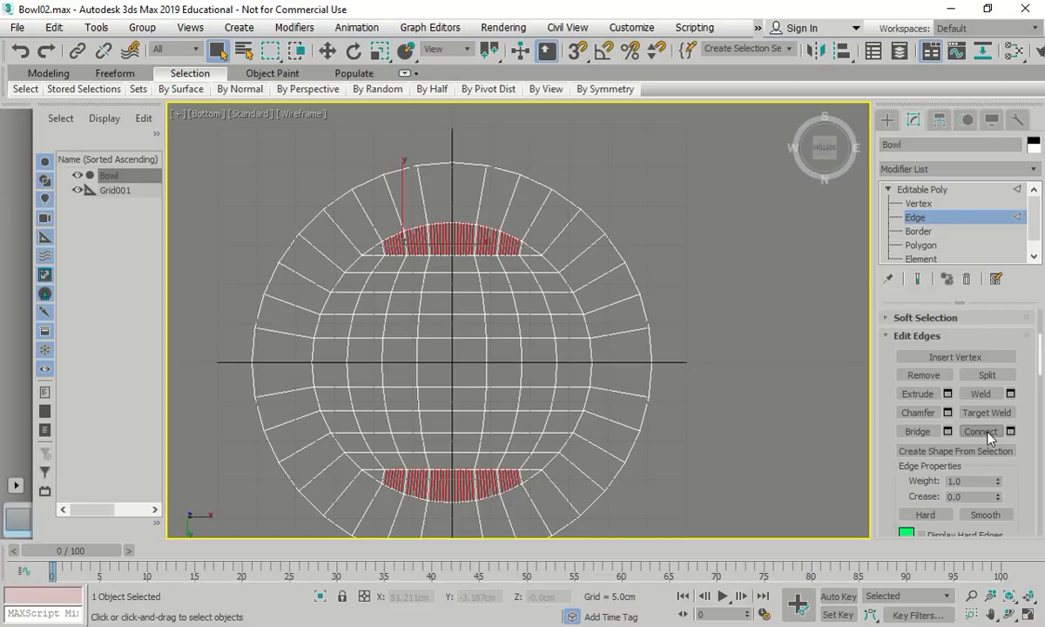
{"action": "key", "text": "ctrl+z"}
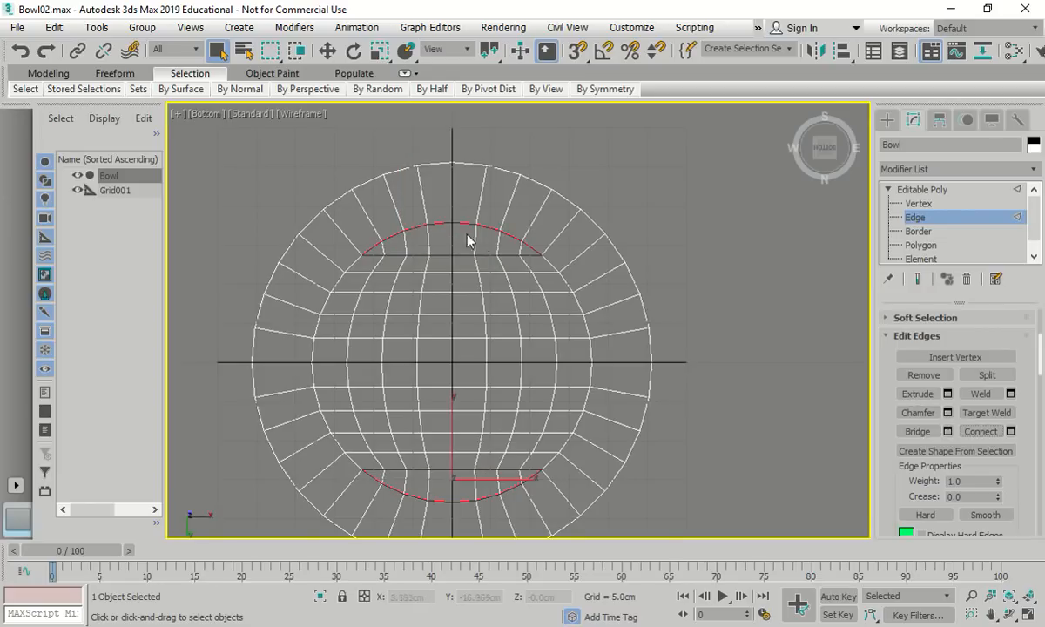
{"action": "scroll", "coordinate": [392, 248], "scroll_direction": "up", "scroll_amount": 5}
Start selecting the top strip's left-hand base and rim edges
{"action": "left_click", "coordinate": [379, 273]}
{"action": "left_click", "coordinate": [292, 292]}
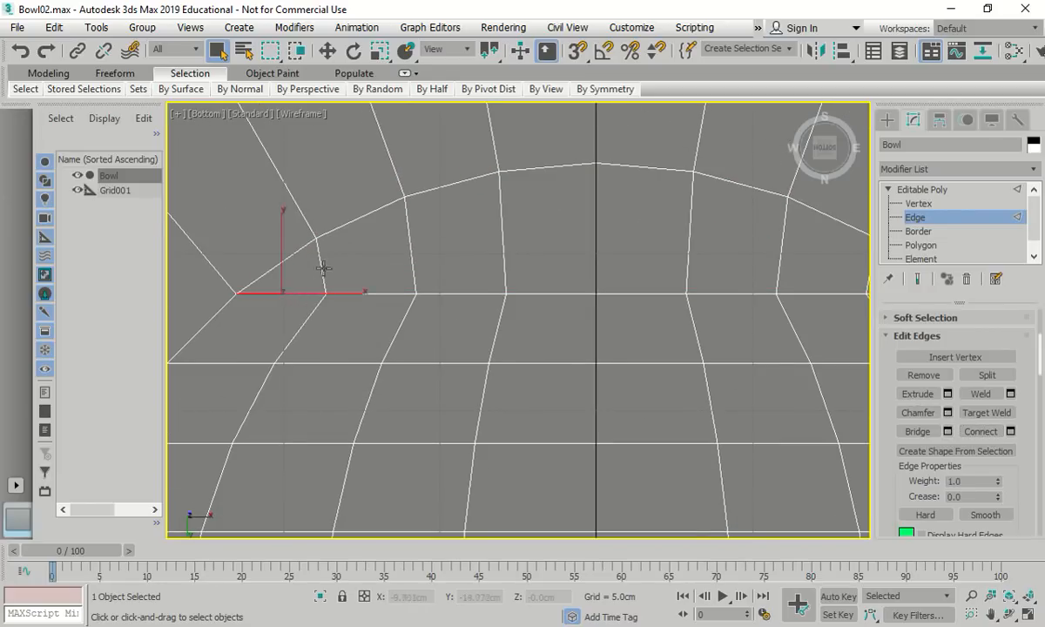
{"action": "left_click", "coordinate": [287, 256], "text": "ctrl"}
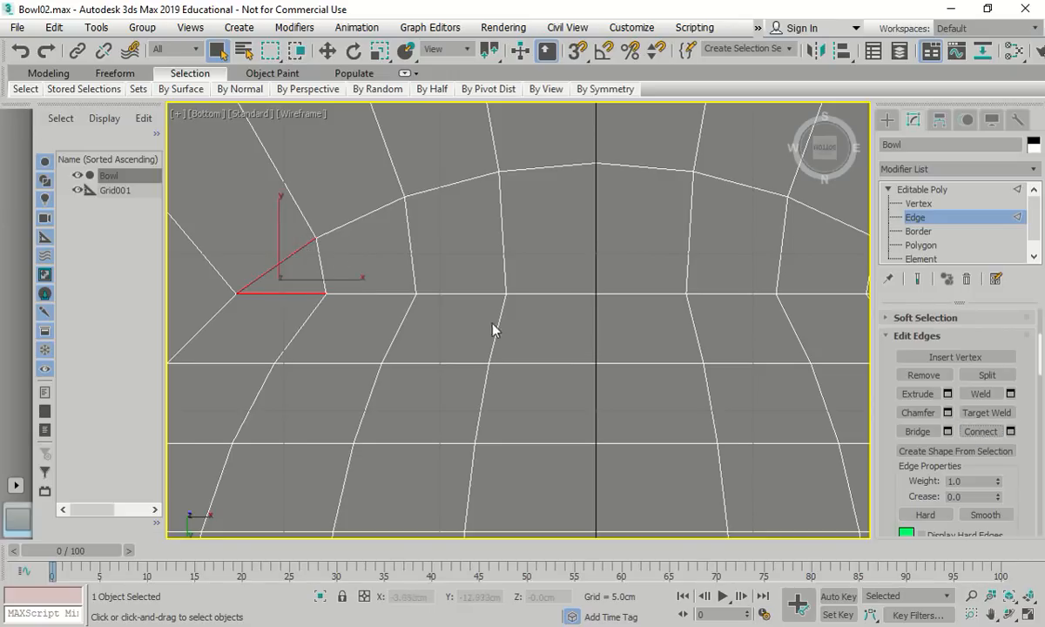
{"action": "left_click", "coordinate": [349, 223]}
{"action": "left_click", "coordinate": [367, 293], "text": "ctrl"}
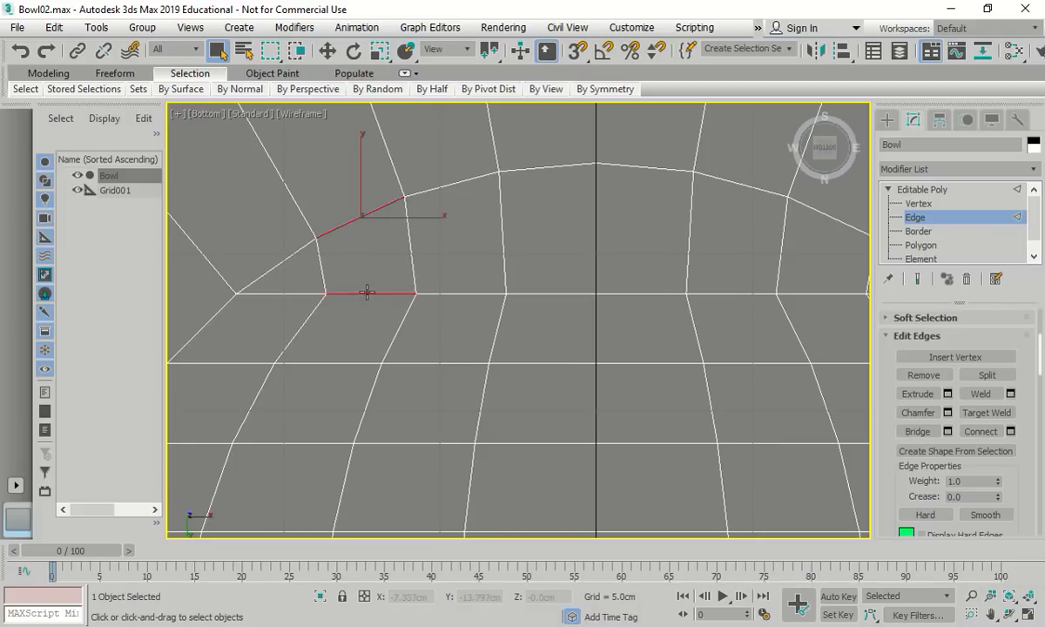
{"action": "left_click", "coordinate": [293, 293], "text": "ctrl"}
{"action": "left_click", "coordinate": [291, 256], "text": "ctrl"}
{"action": "left_click", "coordinate": [454, 184], "text": "ctrl"}
{"action": "left_click", "coordinate": [466, 292], "text": "ctrl"}
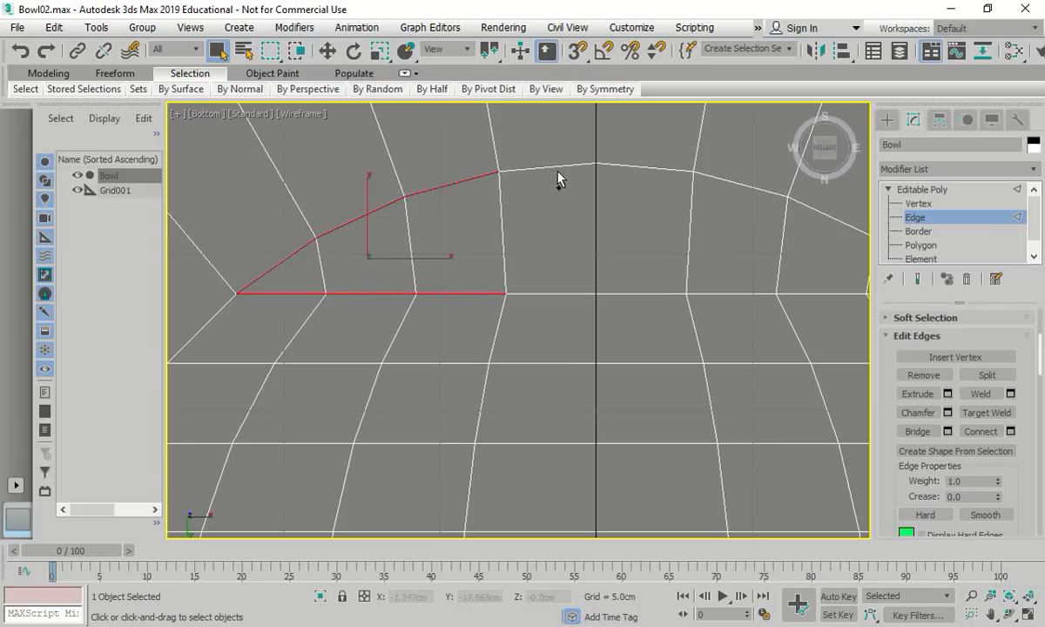
{"action": "left_click", "coordinate": [554, 164], "text": "ctrl"}
{"action": "left_click", "coordinate": [555, 294], "text": "ctrl"}
{"action": "left_click", "coordinate": [623, 165], "text": "ctrl"}
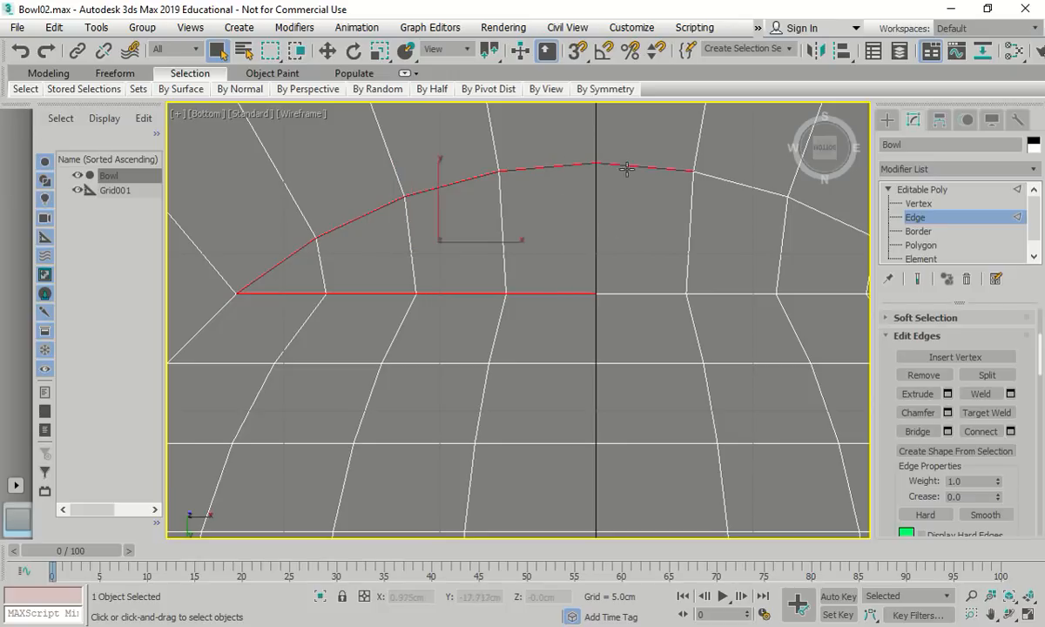
Add the remaining right-hand rim and base edges of the top strip
{"action": "scroll", "coordinate": [549, 287], "scroll_direction": "down", "scroll_amount": 5}
{"action": "scroll", "coordinate": [645, 257], "scroll_direction": "up", "scroll_amount": 3}
{"action": "left_click", "coordinate": [646, 223], "text": "ctrl"}
{"action": "left_click", "coordinate": [598, 302], "text": "ctrl"}
{"action": "left_click", "coordinate": [710, 248], "text": "ctrl"}
{"action": "left_click", "coordinate": [698, 300], "text": "ctrl"}
{"action": "left_click", "coordinate": [762, 277], "text": "ctrl"}
{"action": "left_click", "coordinate": [761, 301], "text": "ctrl"}
Connect the selected edges with Segments set to 1, replacing the denser default result
{"action": "left_click", "coordinate": [979, 433]}
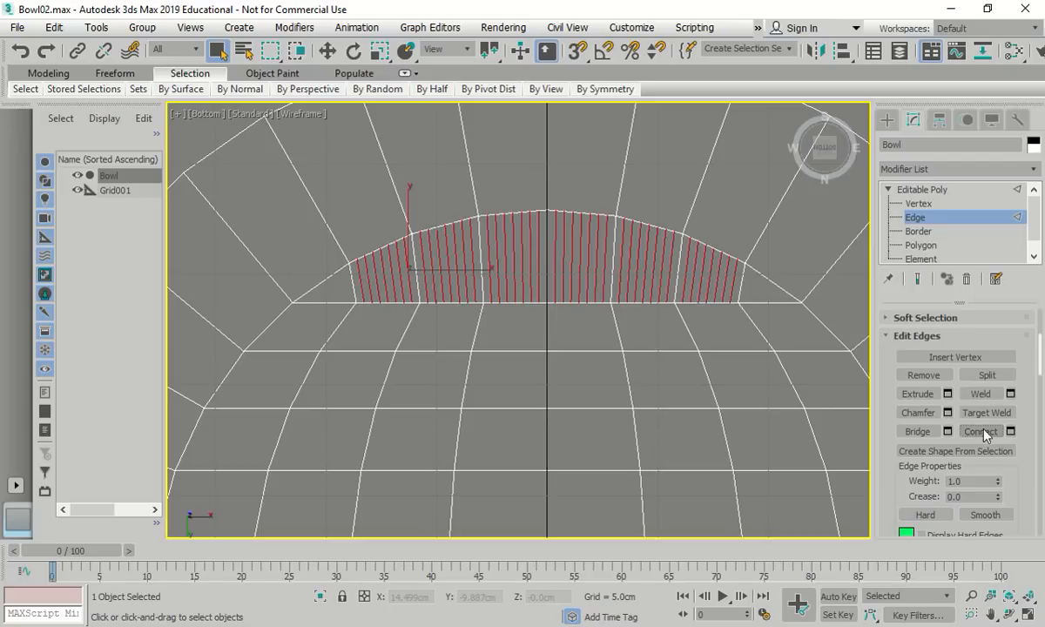
{"action": "key", "text": "ctrl+z"}
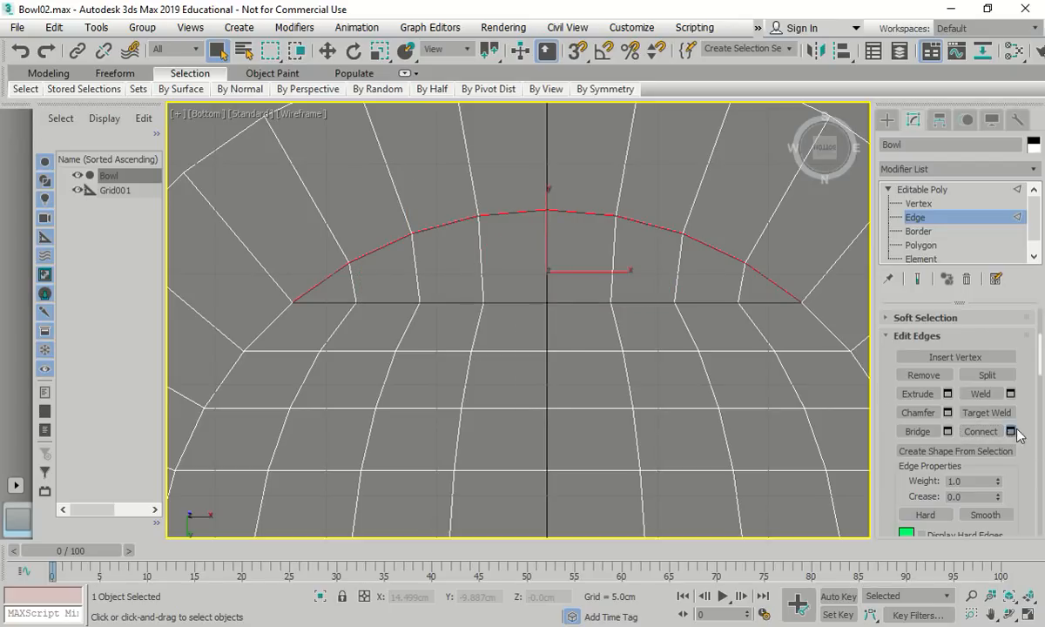
{"action": "left_click", "coordinate": [1010, 431]}
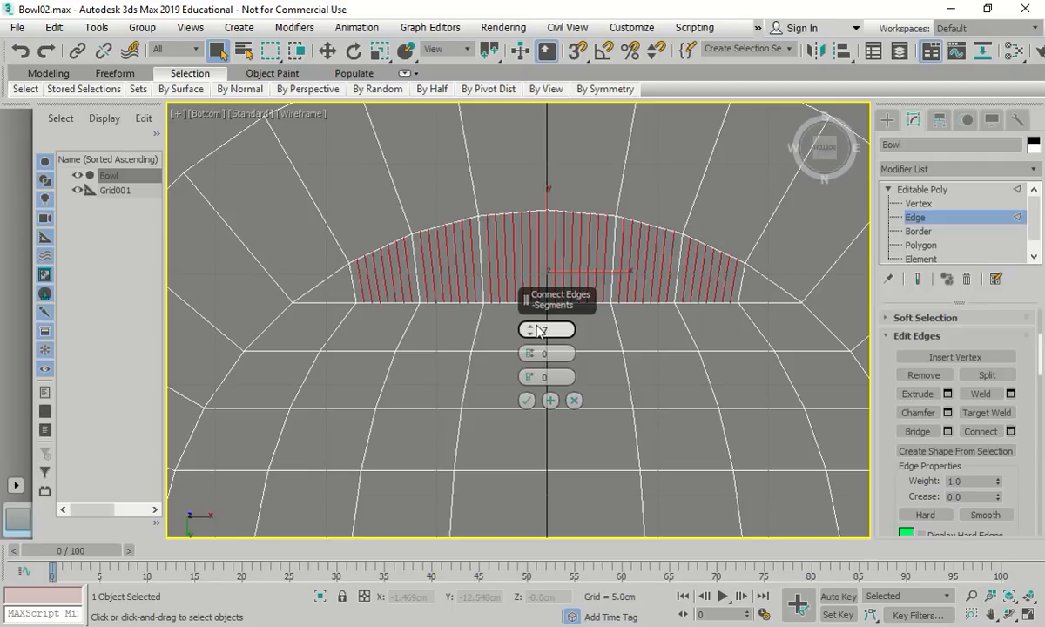
{"action": "left_click_drag", "start_coordinate": [558, 330], "coordinate": [518, 336]}
{"action": "type", "text": "1"}
{"action": "key", "text": "Return"}
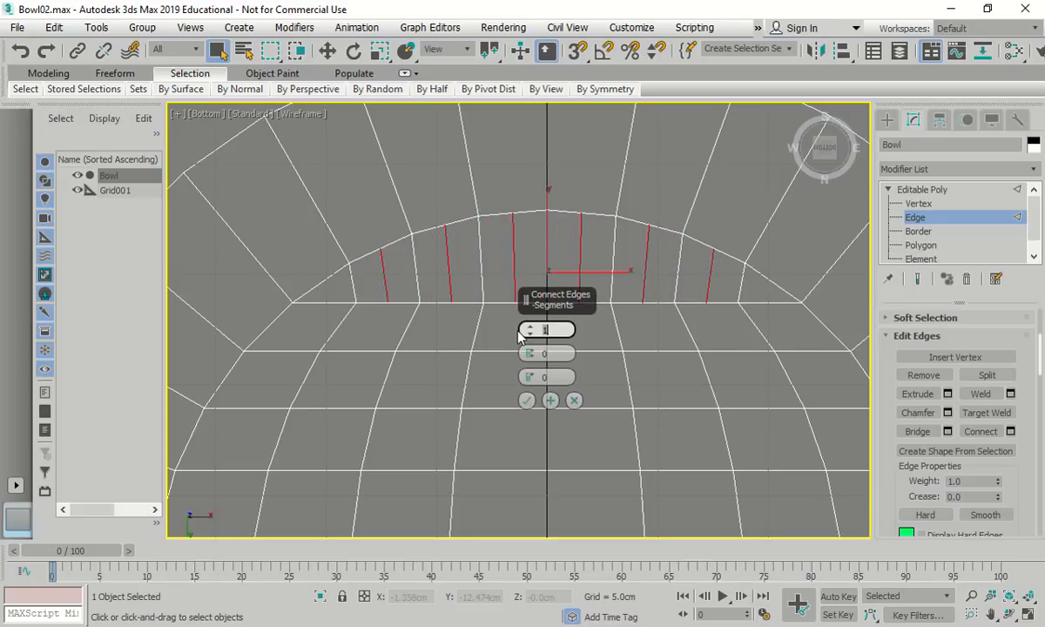
{"action": "left_click", "coordinate": [528, 400]}
{"action": "scroll", "coordinate": [491, 320], "scroll_direction": "down", "scroll_amount": 4}
{"action": "scroll", "coordinate": [488, 521], "scroll_direction": "up", "scroll_amount": 1}
{"action": "scroll", "coordinate": [470, 486], "scroll_direction": "up", "scroll_amount": 2}
Select the bottom strip's base edges and its lower-curve arc edges
{"action": "left_click", "coordinate": [470, 502]}
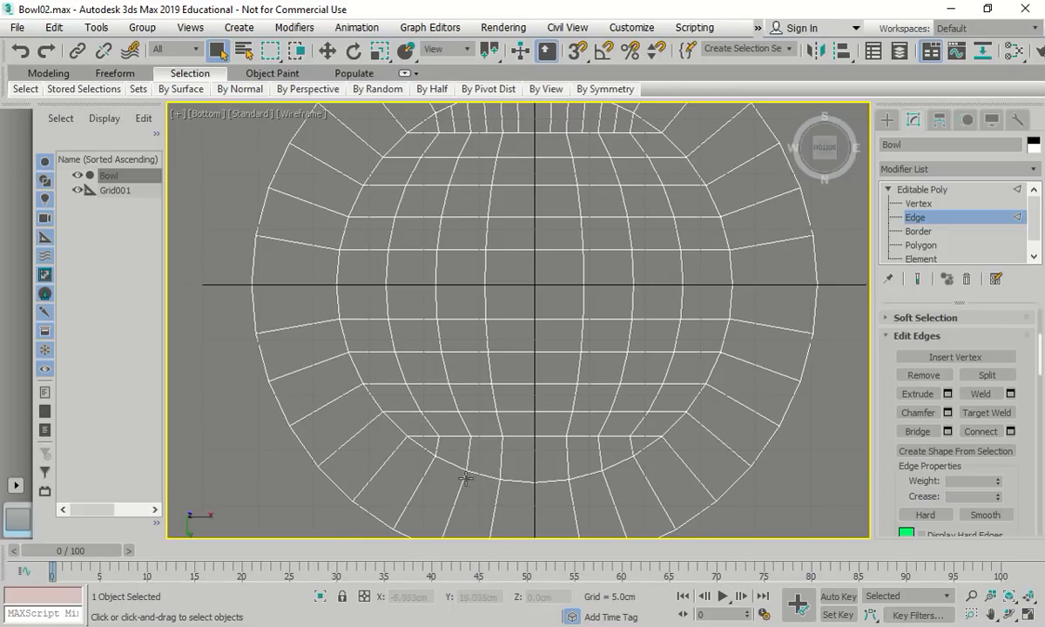
{"action": "left_click", "coordinate": [431, 445]}
{"action": "left_click_drag", "start_coordinate": [431, 446], "coordinate": [551, 437]}
{"action": "left_click", "coordinate": [551, 437], "text": "ctrl"}
{"action": "left_click", "coordinate": [523, 437], "text": "ctrl"}
{"action": "left_click", "coordinate": [453, 466], "text": "ctrl"}
{"action": "left_click", "coordinate": [481, 477], "text": "ctrl"}
{"action": "left_click", "coordinate": [518, 481], "text": "ctrl"}
{"action": "left_click", "coordinate": [551, 481], "text": "ctrl"}
{"action": "left_click", "coordinate": [584, 473], "text": "ctrl"}
{"action": "left_click", "coordinate": [621, 459], "text": "ctrl"}
{"action": "left_click", "coordinate": [636, 452], "text": "ctrl"}
{"action": "left_click", "coordinate": [639, 436], "text": "ctrl"}
{"action": "left_click", "coordinate": [612, 435], "text": "ctrl"}
{"action": "left_click", "coordinate": [583, 434], "text": "ctrl"}
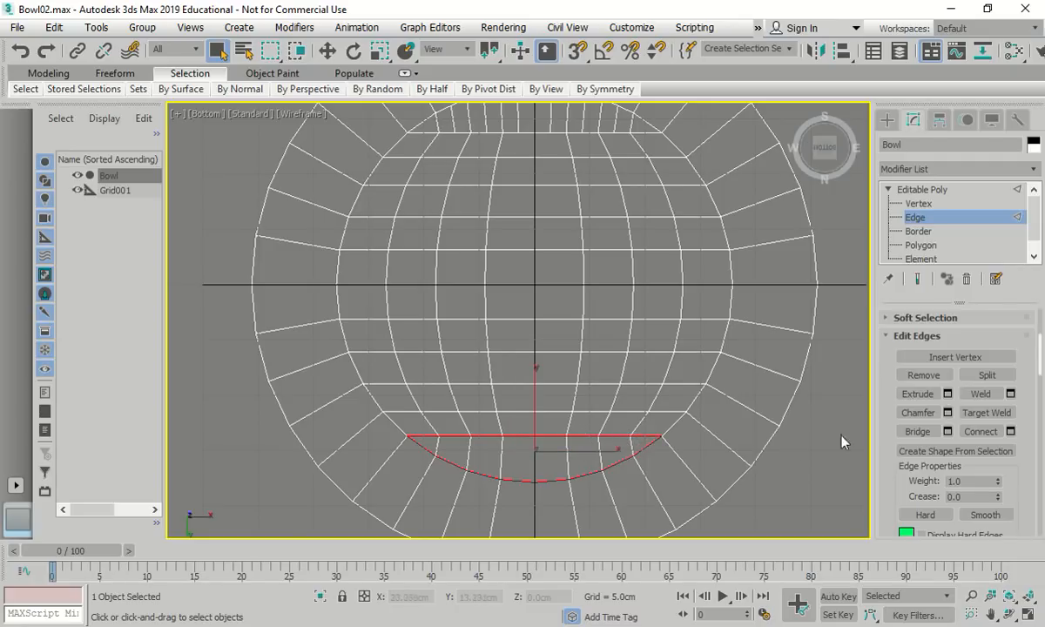
Apply Connect with 1 segment to the selected bottom strip edges
{"action": "left_click", "coordinate": [1011, 432]}
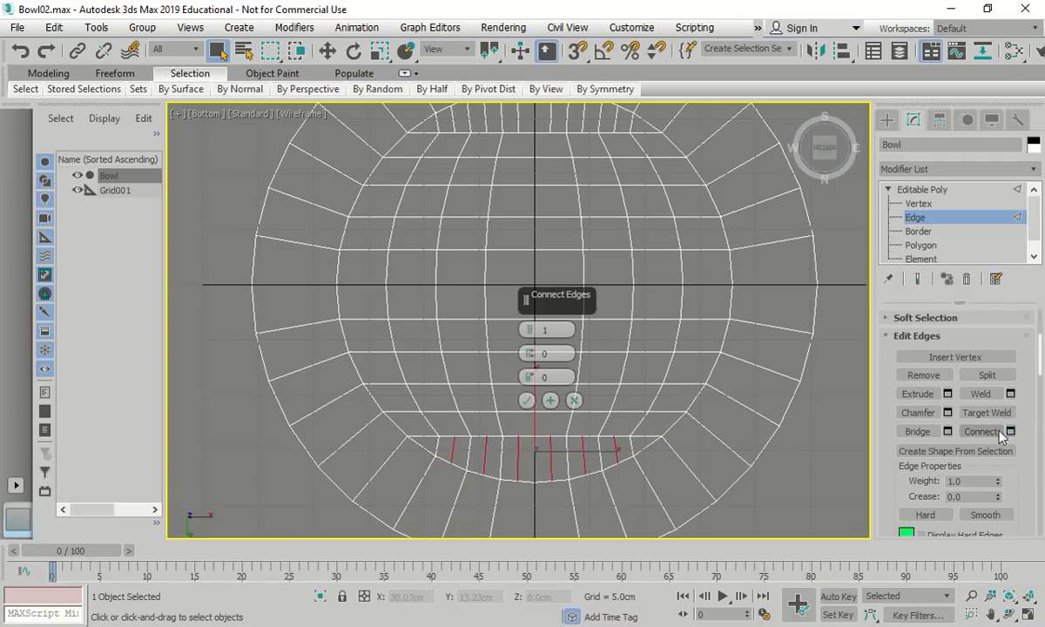
{"action": "left_click", "coordinate": [528, 403]}
{"action": "scroll", "coordinate": [680, 471], "scroll_direction": "down", "scroll_amount": 2}
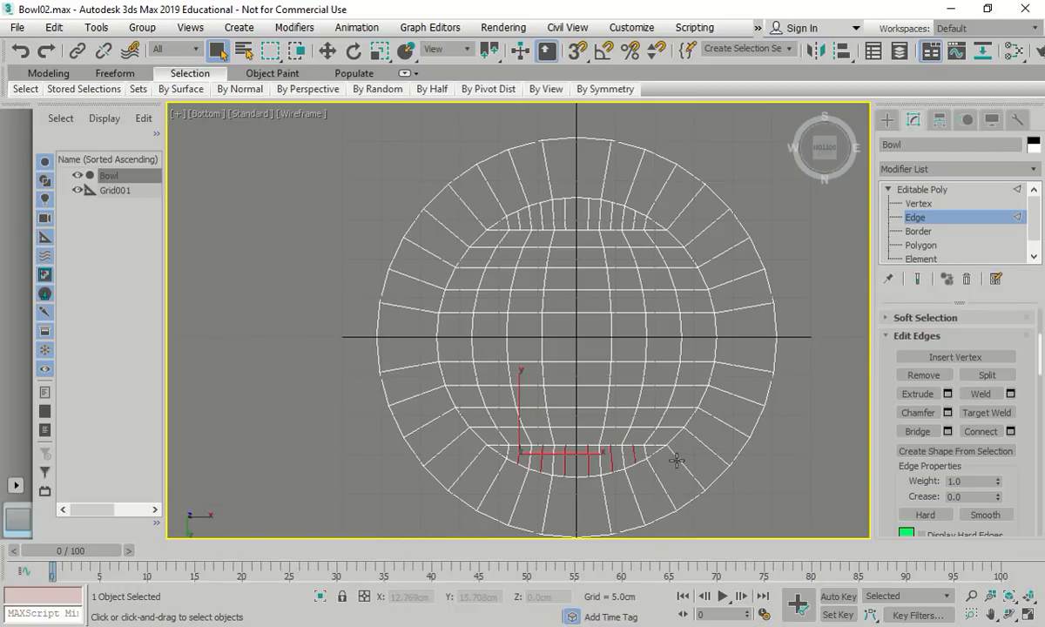
{"action": "scroll", "coordinate": [525, 461], "scroll_direction": "up", "scroll_amount": 3}
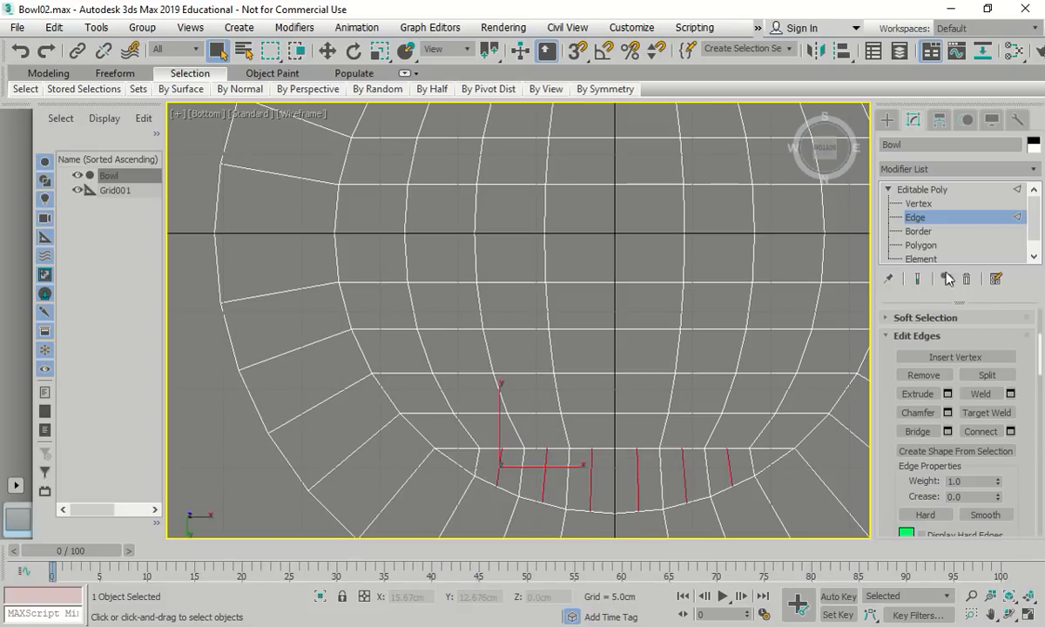
{"action": "left_click", "coordinate": [918, 205]}
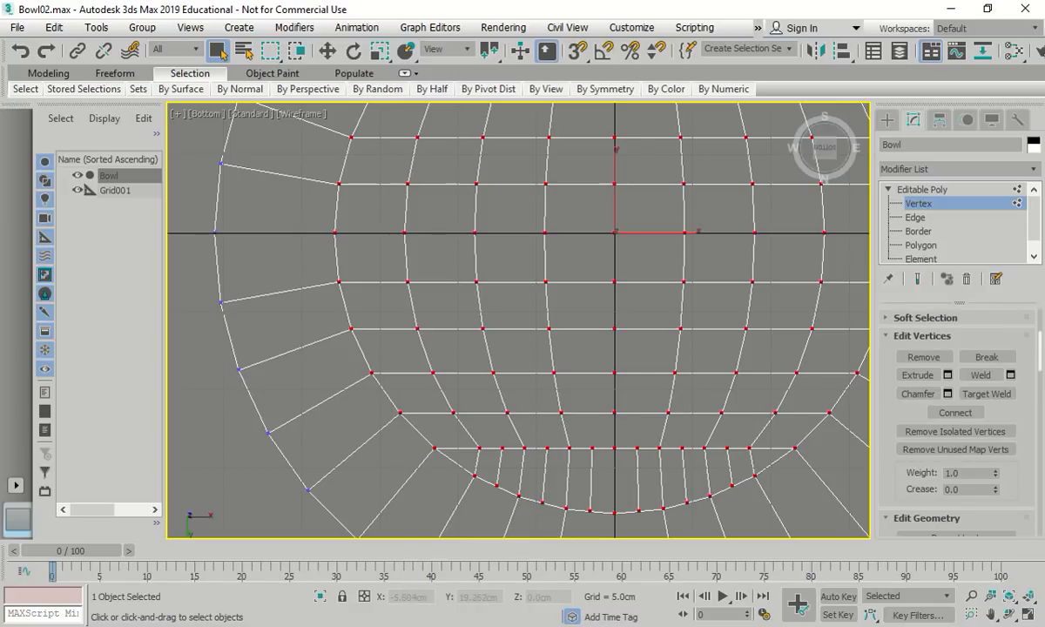
Select the four strip corner vertices and start an Extrude Vertices preview at 25.4cm by 7.62cm
{"action": "scroll", "coordinate": [474, 470], "scroll_direction": "down", "scroll_amount": 3}
{"action": "scroll", "coordinate": [475, 471], "scroll_direction": "up", "scroll_amount": 6}
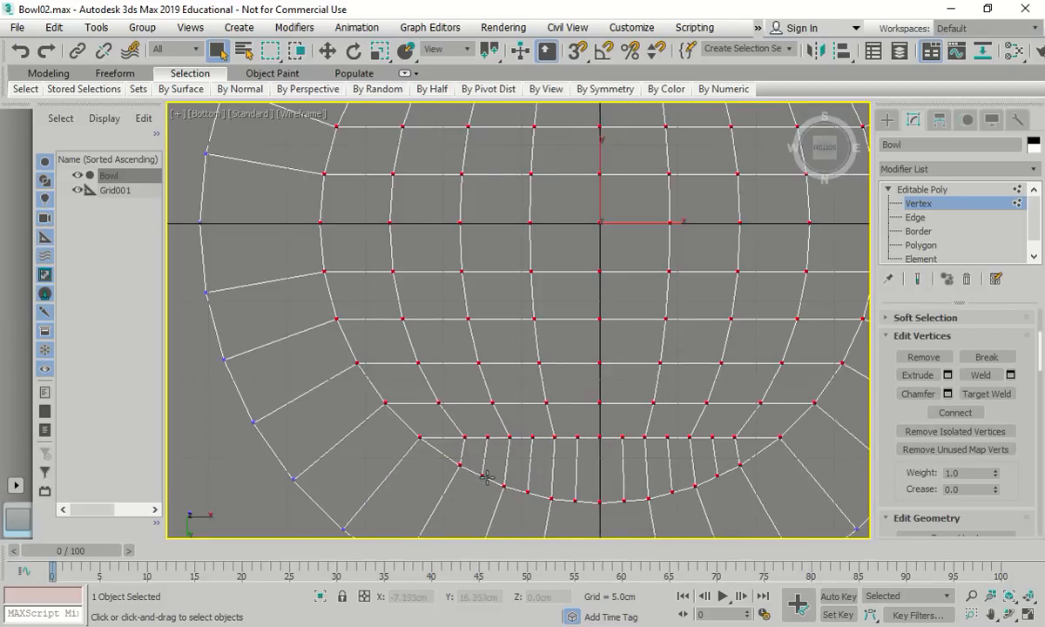
{"action": "left_click", "coordinate": [442, 450]}
{"action": "scroll", "coordinate": [422, 478], "scroll_direction": "down", "scroll_amount": 6}
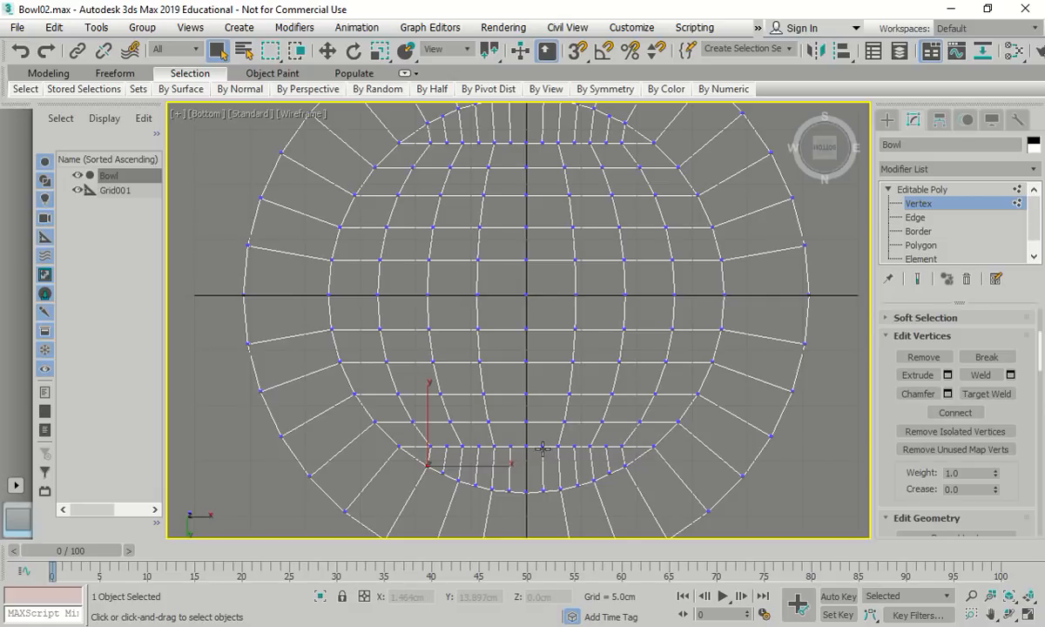
{"action": "left_click", "coordinate": [625, 464], "text": "ctrl"}
{"action": "scroll", "coordinate": [625, 478], "scroll_direction": "down", "scroll_amount": 2}
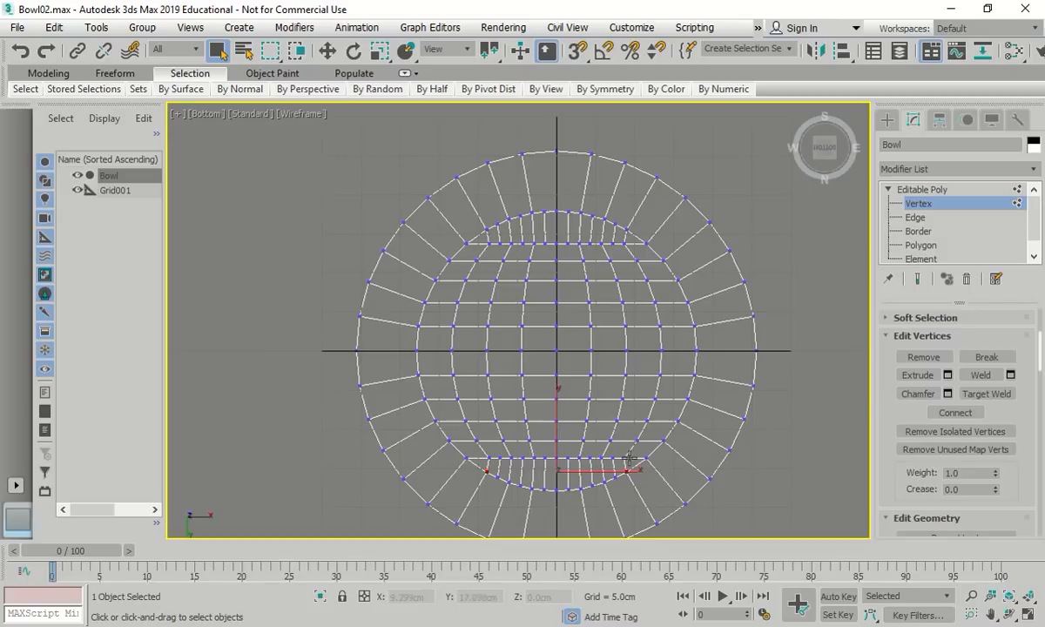
{"action": "left_click", "coordinate": [616, 224], "text": "ctrl"}
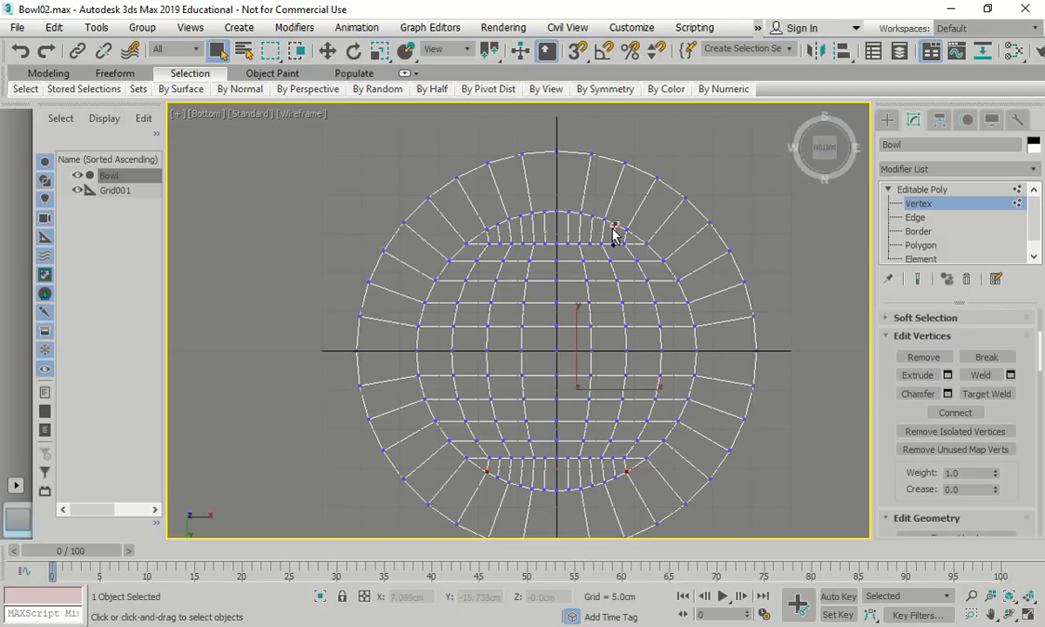
{"action": "left_click", "coordinate": [486, 228], "text": "ctrl"}
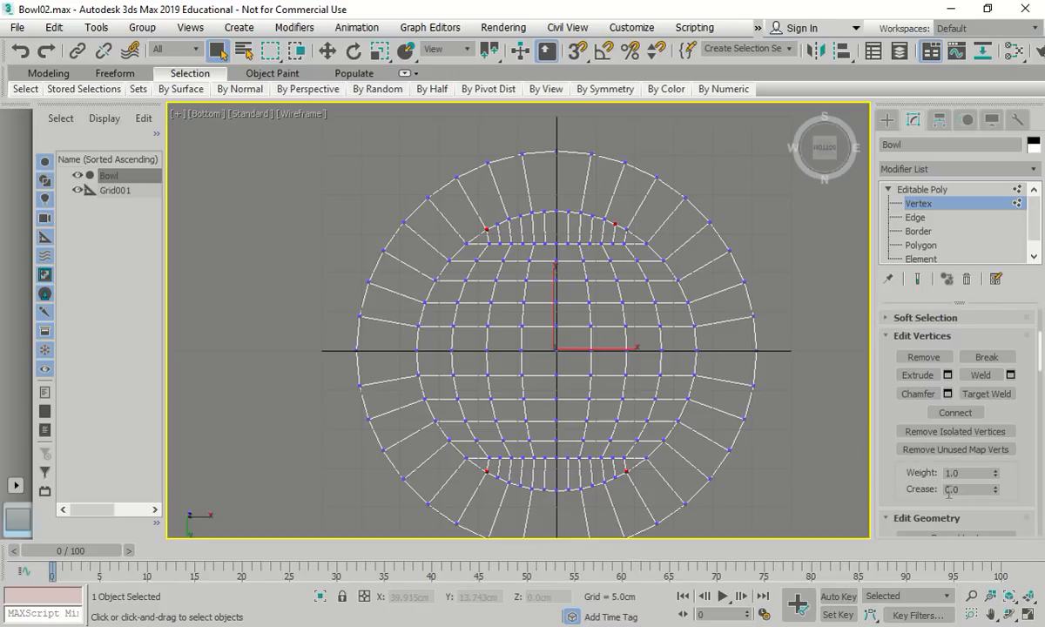
{"action": "left_click", "coordinate": [914, 374], "text": "shift"}
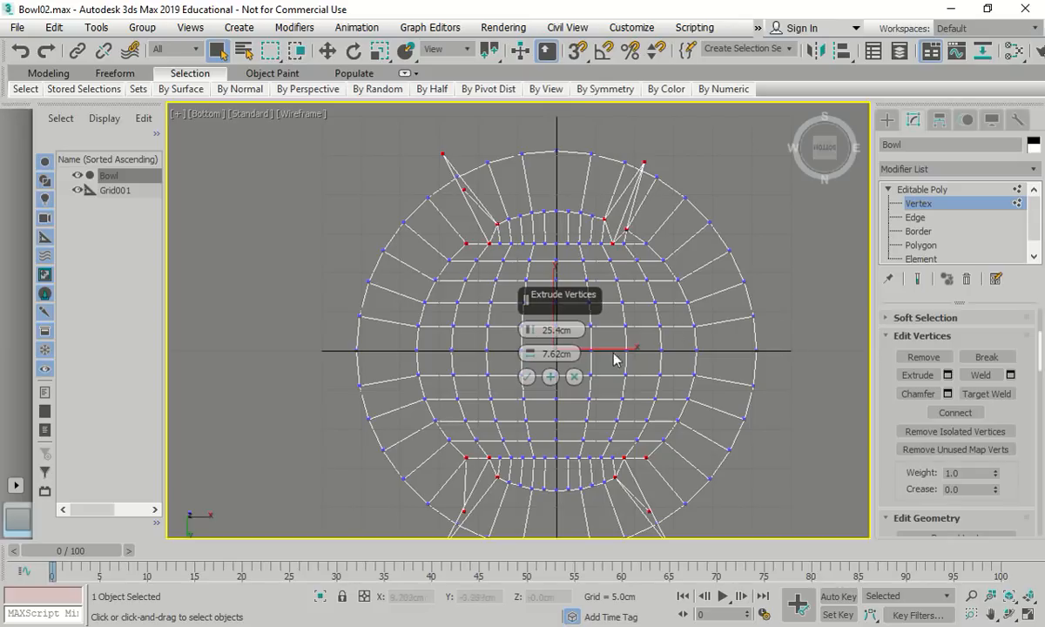
Discard the vertex extrusion and scale the four corner vertices outward to about 102%
{"action": "left_click", "coordinate": [575, 377]}
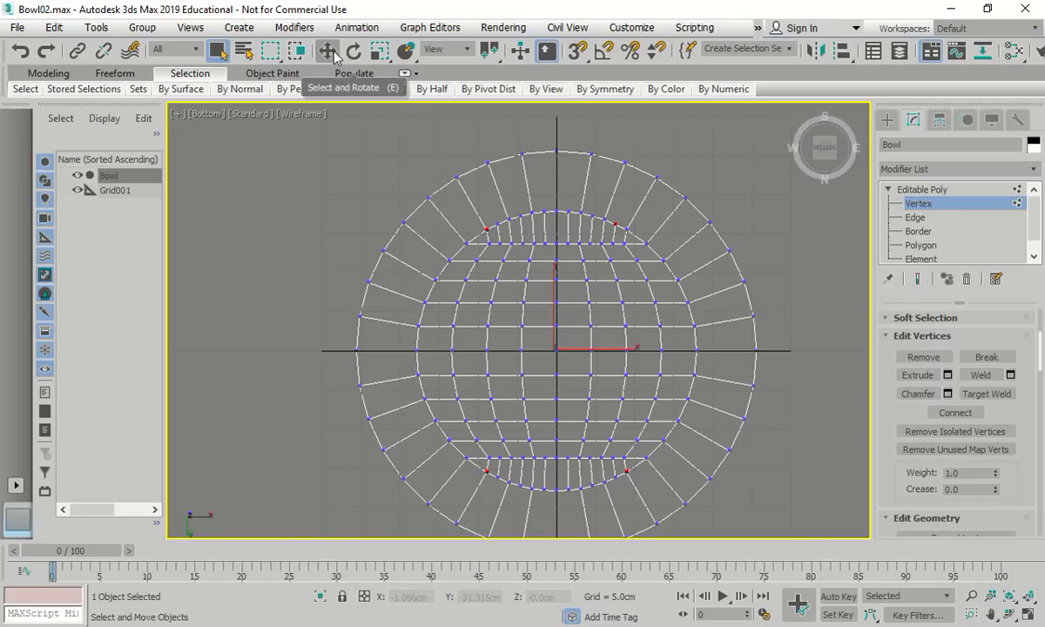
{"action": "key", "text": "r"}
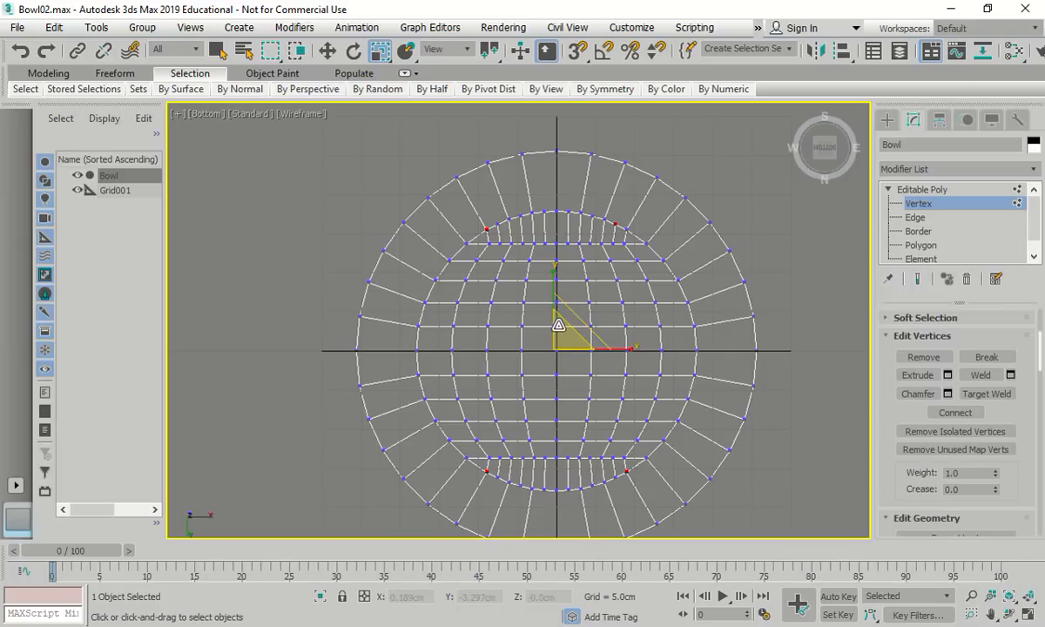
{"action": "left_click_drag", "start_coordinate": [560, 326], "coordinate": [561, 325]}
{"action": "left_click_drag", "start_coordinate": [562, 328], "coordinate": [564, 321]}
Deselect the upper-left corner vertex of the strip
{"action": "scroll", "coordinate": [477, 228], "scroll_direction": "up", "scroll_amount": 5}
{"action": "left_click", "coordinate": [480, 228]}
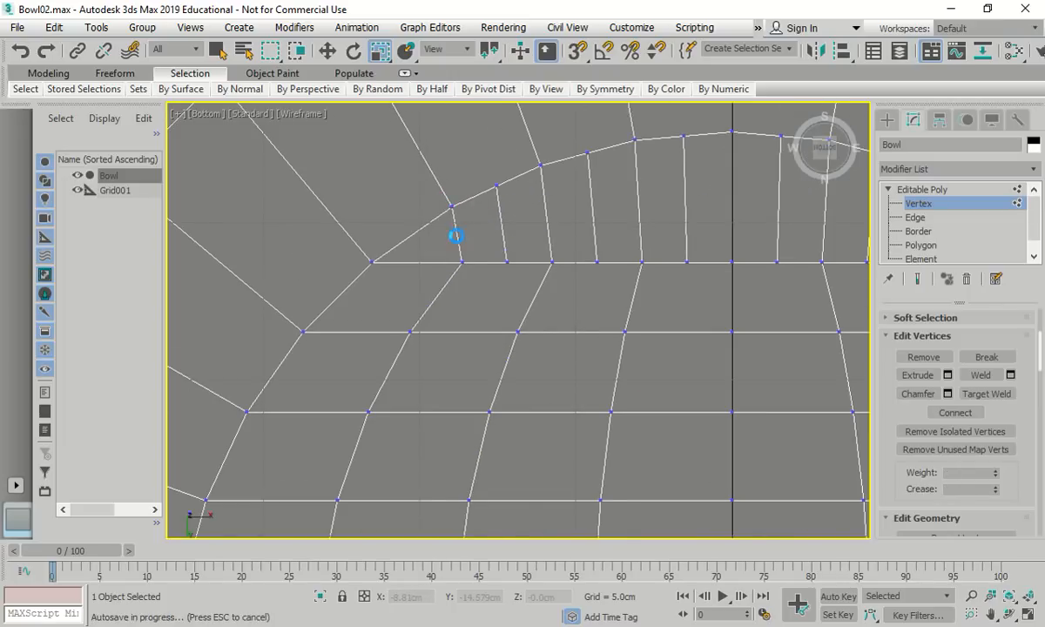
{"action": "scroll", "coordinate": [470, 248], "scroll_direction": "down", "scroll_amount": 8}
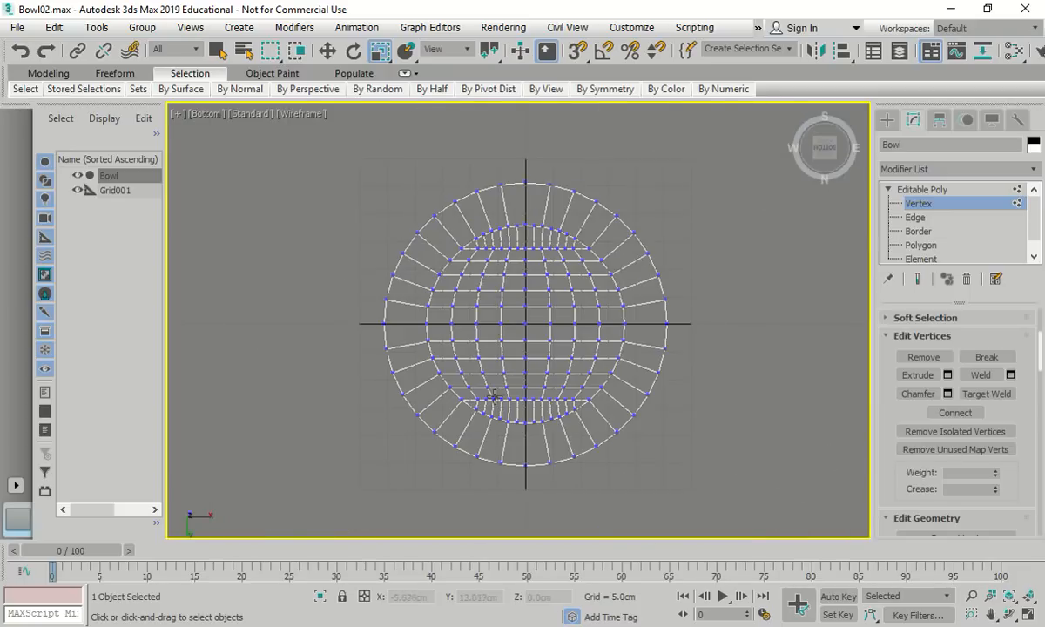
{"action": "scroll", "coordinate": [463, 409], "scroll_direction": "up", "scroll_amount": 7}
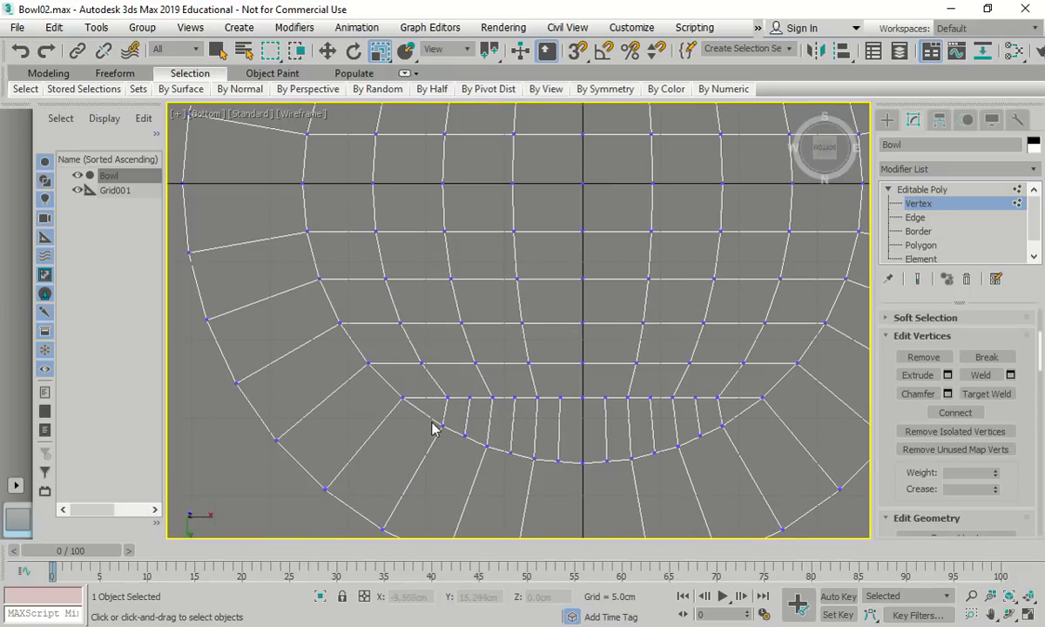
{"action": "key", "text": "2"}
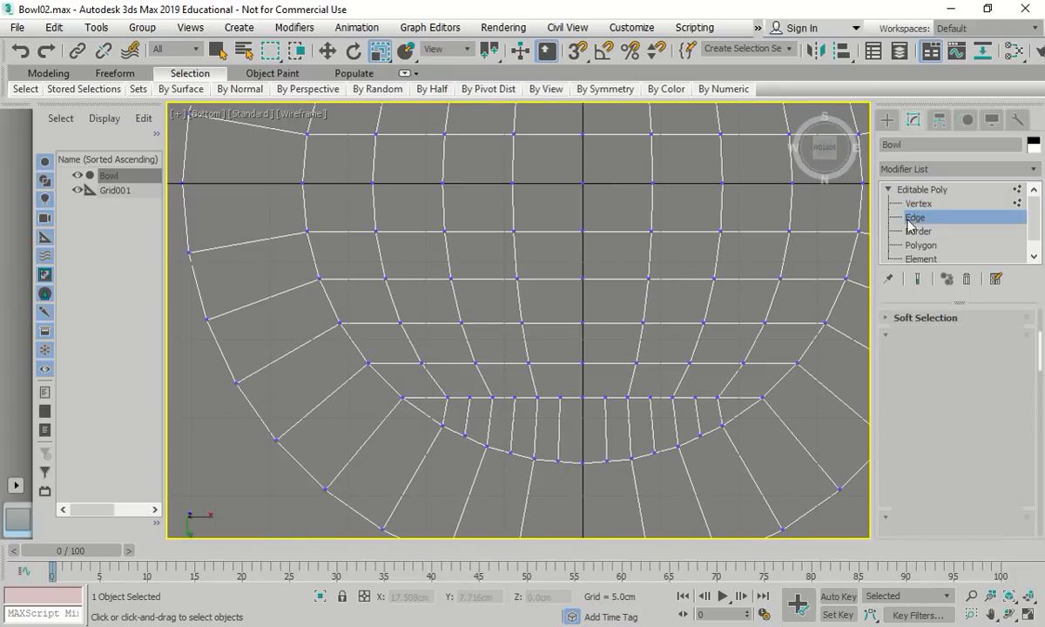
{"action": "left_click", "coordinate": [438, 420]}
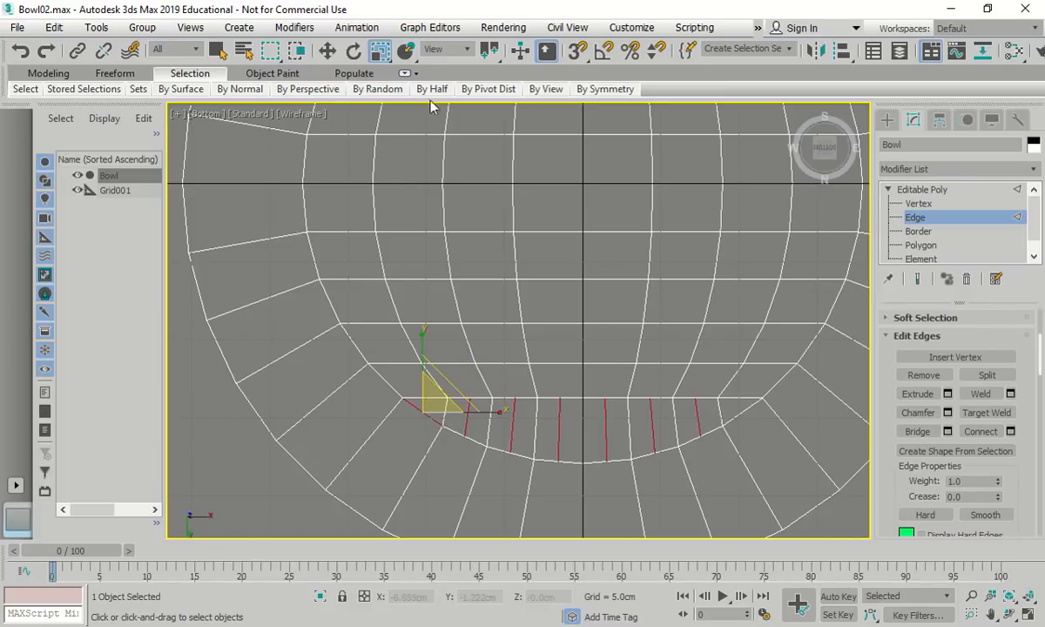
{"action": "left_click", "coordinate": [217, 53]}
{"action": "left_click", "coordinate": [457, 395]}
{"action": "left_click", "coordinate": [459, 397]}
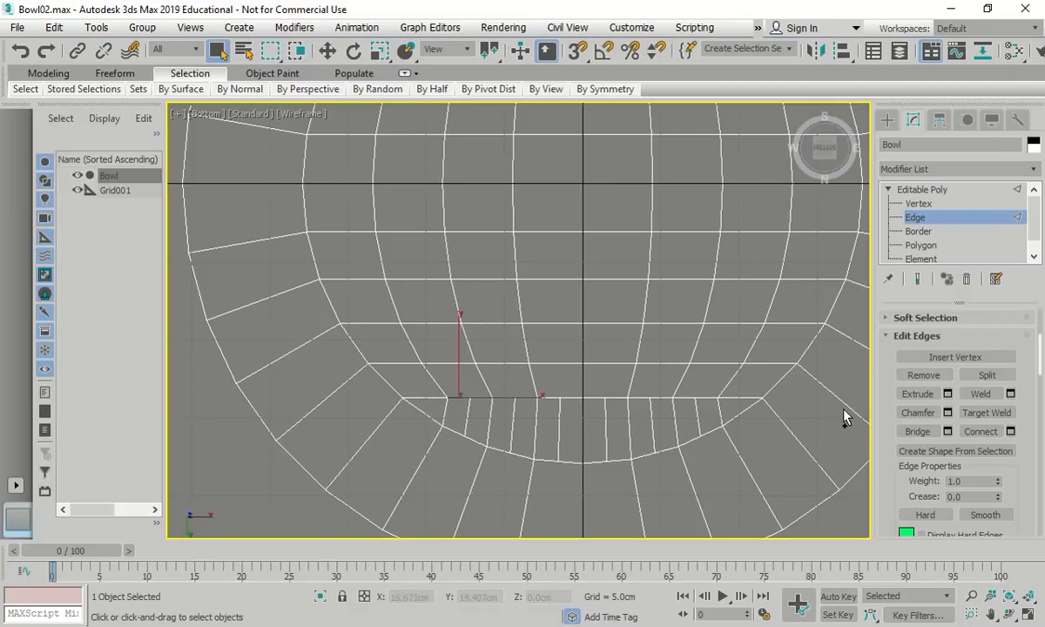
{"action": "left_click", "coordinate": [431, 398], "text": "ctrl"}
{"action": "left_click", "coordinate": [429, 416], "text": "ctrl"}
{"action": "left_click", "coordinate": [459, 432], "text": "ctrl"}
{"action": "left_click", "coordinate": [480, 444], "text": "ctrl"}
{"action": "left_click", "coordinate": [482, 398], "text": "ctrl"}
{"action": "left_click", "coordinate": [505, 398], "text": "ctrl"}
{"action": "left_click", "coordinate": [526, 397], "text": "ctrl"}
{"action": "left_click", "coordinate": [549, 398], "text": "ctrl"}
{"action": "left_click", "coordinate": [571, 398], "text": "ctrl"}
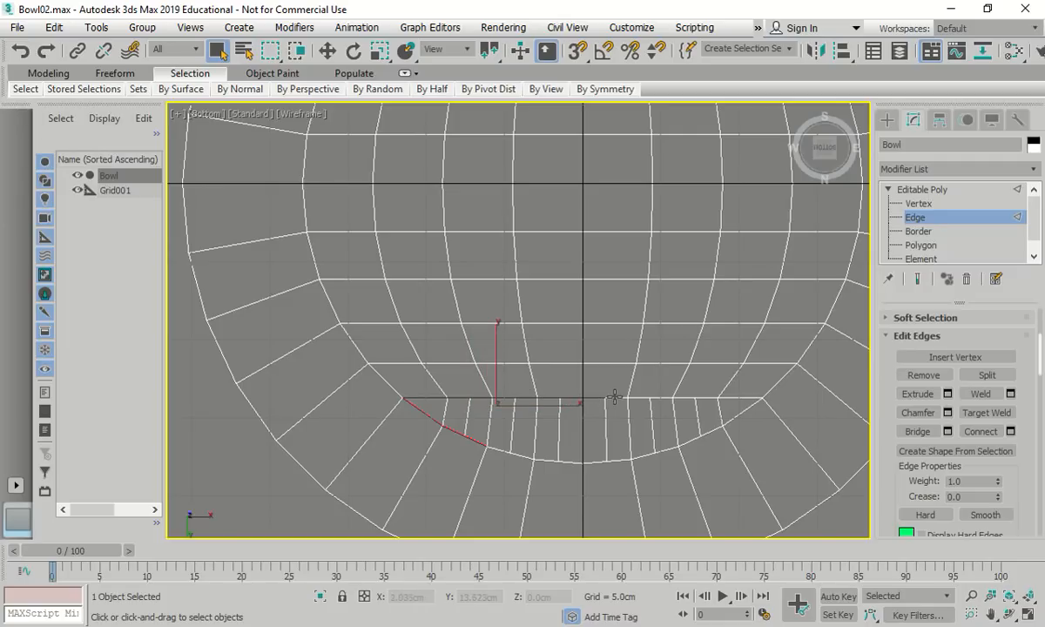
{"action": "left_click", "coordinate": [616, 398], "text": "ctrl"}
{"action": "left_click", "coordinate": [651, 398], "text": "ctrl"}
{"action": "left_click", "coordinate": [672, 398], "text": "ctrl"}
{"action": "left_click", "coordinate": [705, 398], "text": "ctrl"}
{"action": "left_click", "coordinate": [730, 398], "text": "ctrl"}
{"action": "left_click", "coordinate": [737, 417], "text": "ctrl"}
{"action": "left_click", "coordinate": [717, 430], "text": "ctrl"}
{"action": "left_click", "coordinate": [695, 440], "text": "ctrl"}
{"action": "left_click", "coordinate": [669, 450], "text": "ctrl"}
{"action": "left_click", "coordinate": [644, 455], "text": "ctrl"}
{"action": "left_click", "coordinate": [617, 460], "text": "ctrl"}
{"action": "left_click", "coordinate": [594, 462], "text": "ctrl"}
{"action": "left_click", "coordinate": [557, 462], "text": "ctrl"}
{"action": "left_click", "coordinate": [524, 457], "text": "ctrl"}
{"action": "left_click", "coordinate": [493, 448], "text": "ctrl"}
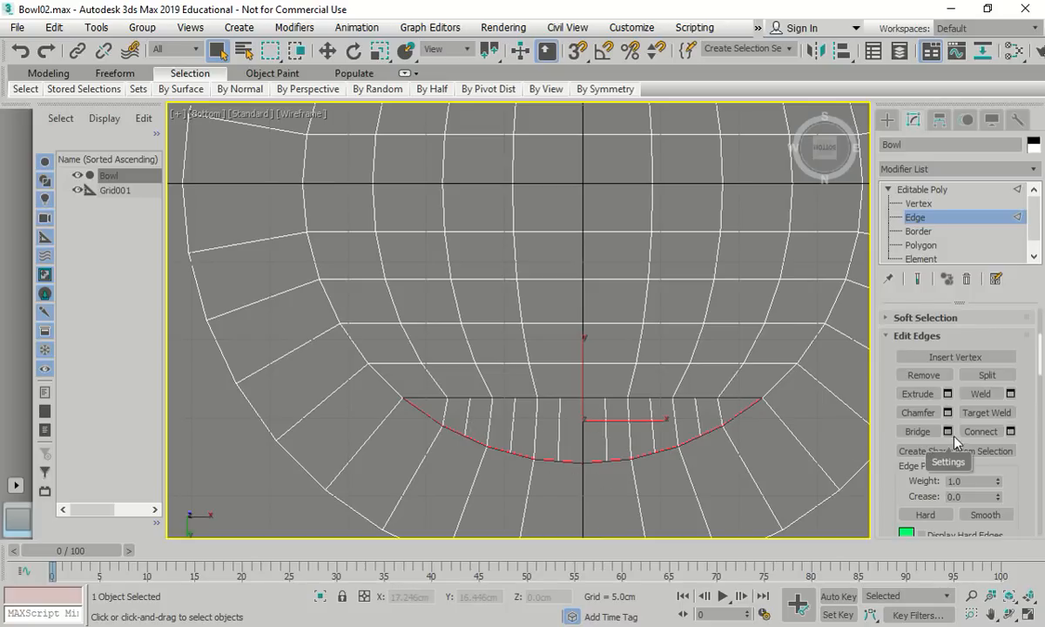
{"action": "left_click", "coordinate": [1011, 431]}
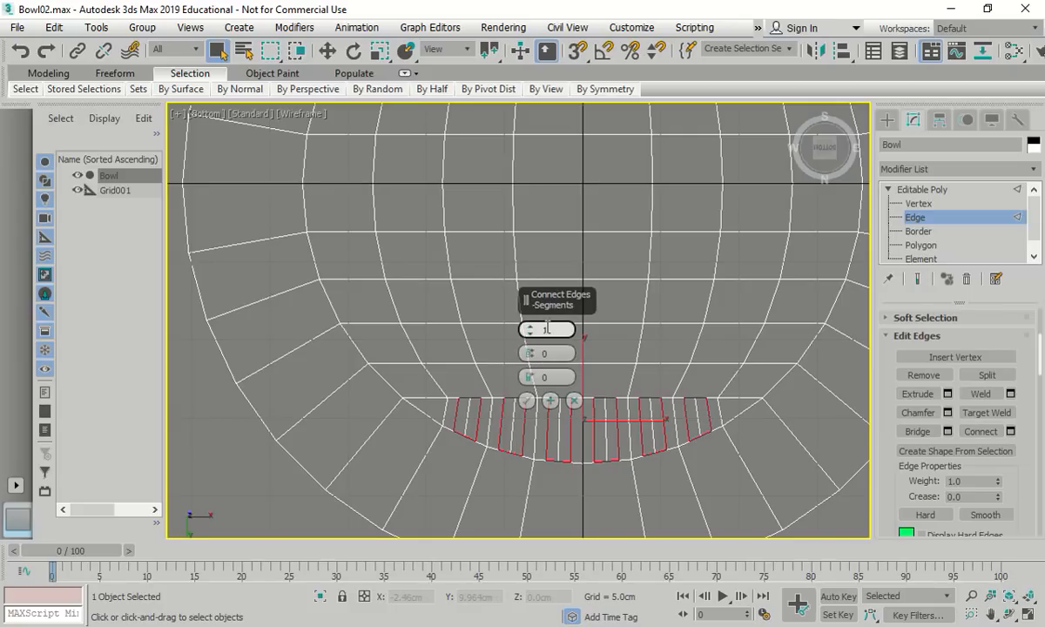
{"action": "left_click", "coordinate": [510, 490]}
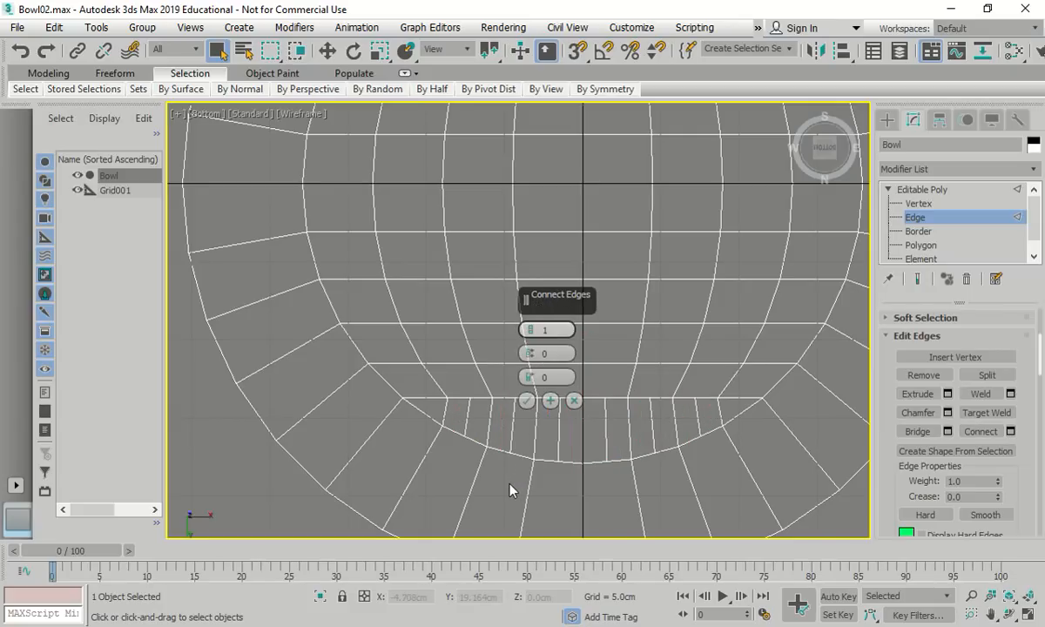
{"action": "left_click", "coordinate": [526, 400]}
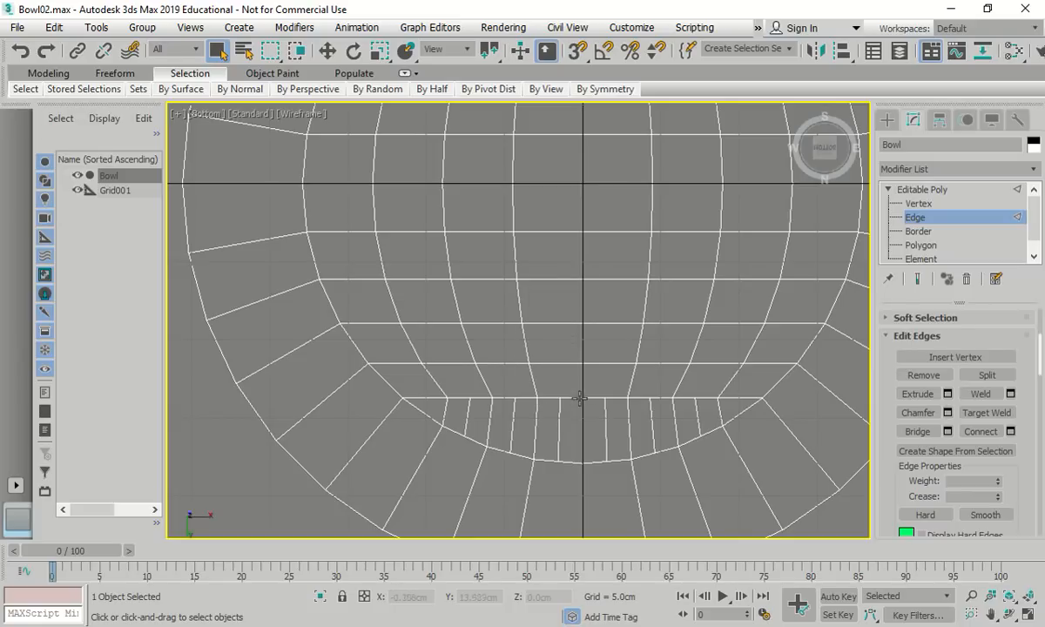
{"action": "left_click", "coordinate": [446, 415]}
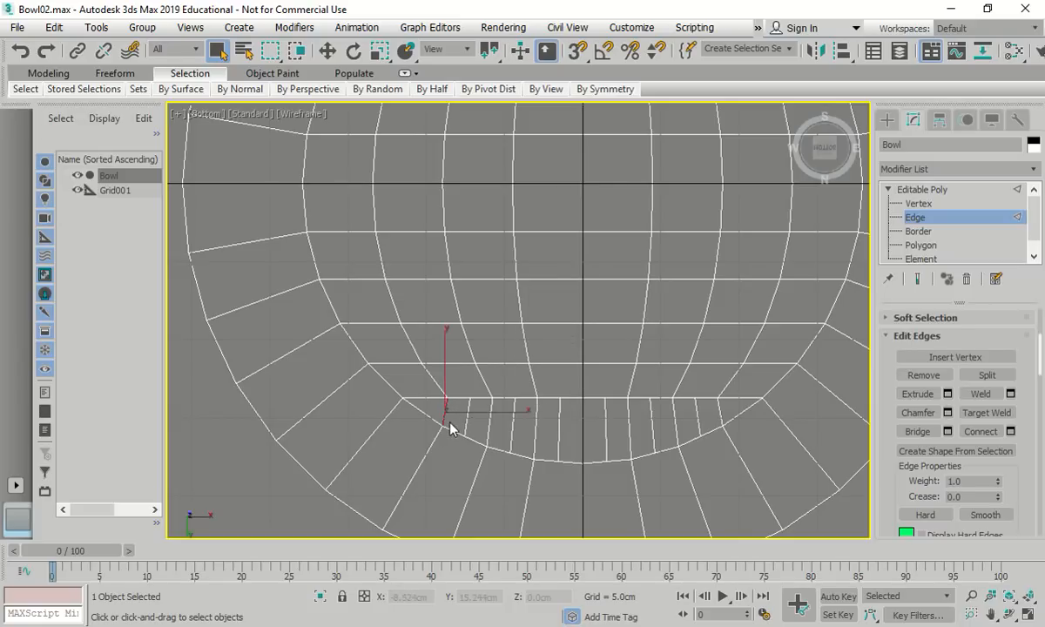
Connect four short lower-strip edges with a cross edge, then restore the edge selection
{"action": "left_click", "coordinate": [467, 420], "text": "ctrl"}
{"action": "left_click", "coordinate": [489, 421], "text": "ctrl"}
{"action": "left_click", "coordinate": [513, 427], "text": "ctrl"}
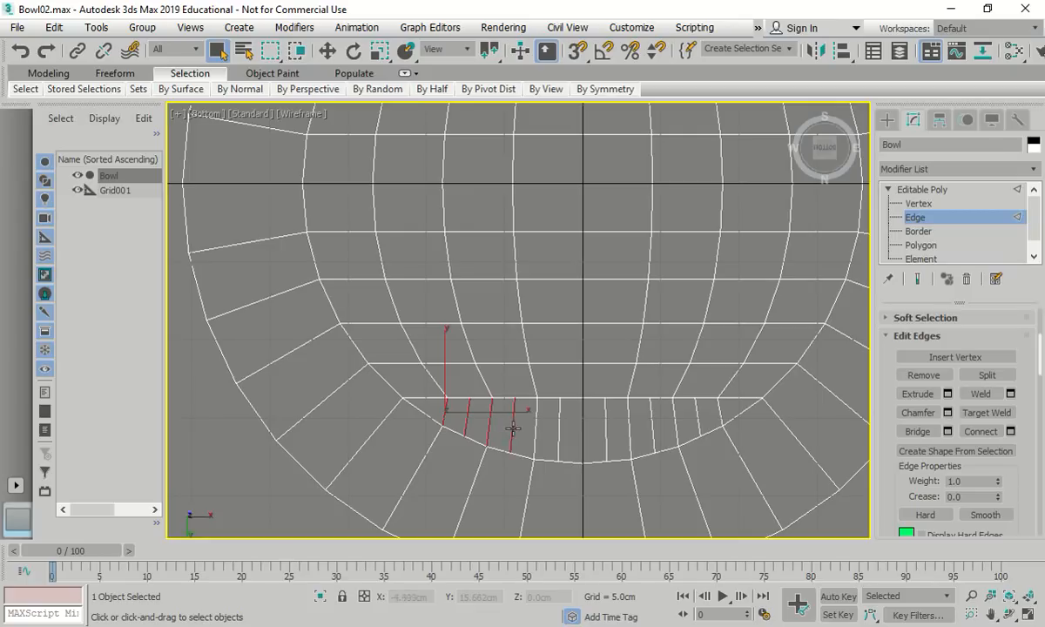
{"action": "left_click", "coordinate": [991, 434]}
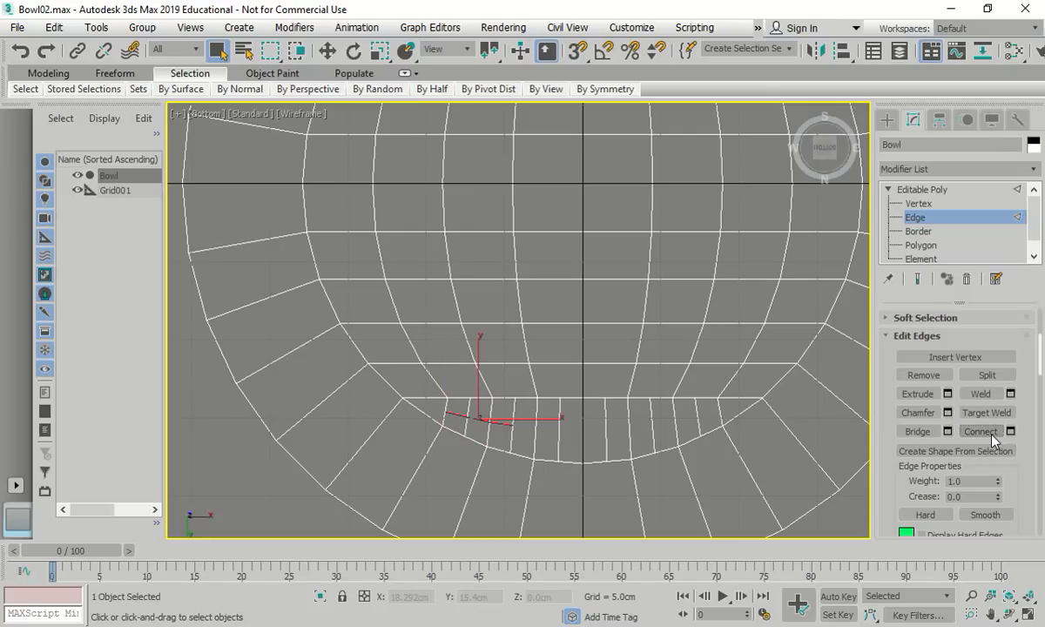
{"action": "left_click", "coordinate": [499, 492]}
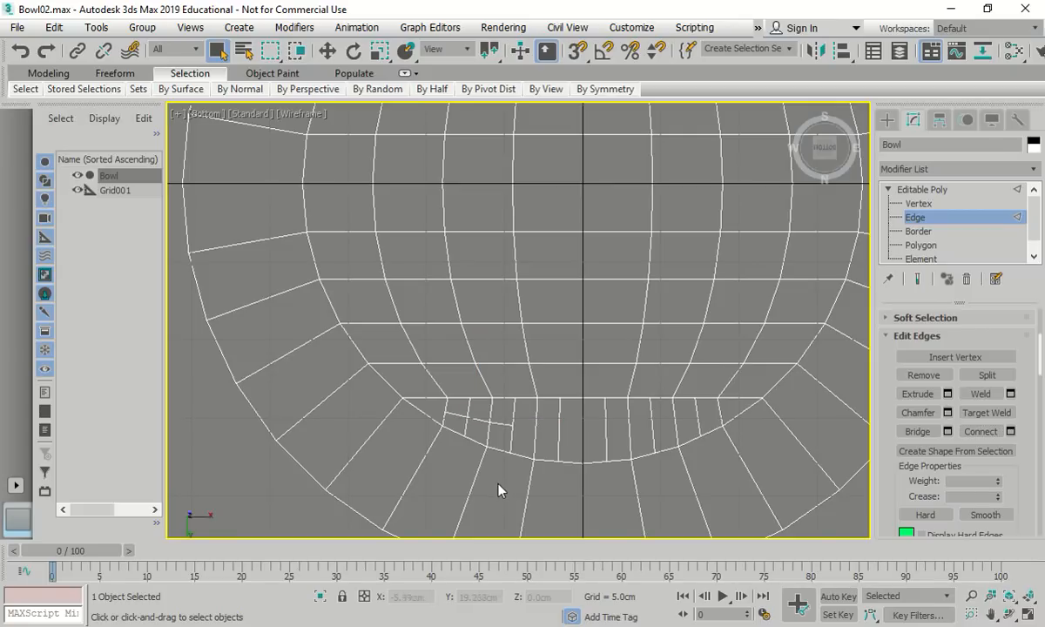
{"action": "key", "text": "ctrl+z"}
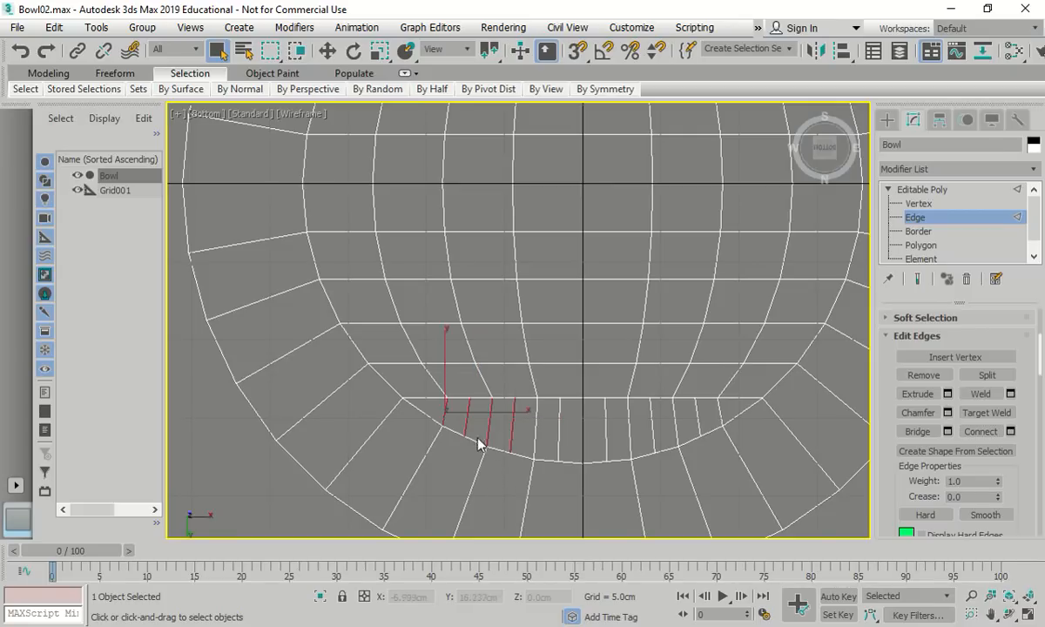
Add the remaining short edges of the lower strip to the selection
{"action": "left_click", "coordinate": [532, 439], "text": "ctrl"}
{"action": "left_click", "coordinate": [560, 432], "text": "ctrl"}
{"action": "left_click", "coordinate": [605, 429], "text": "ctrl"}
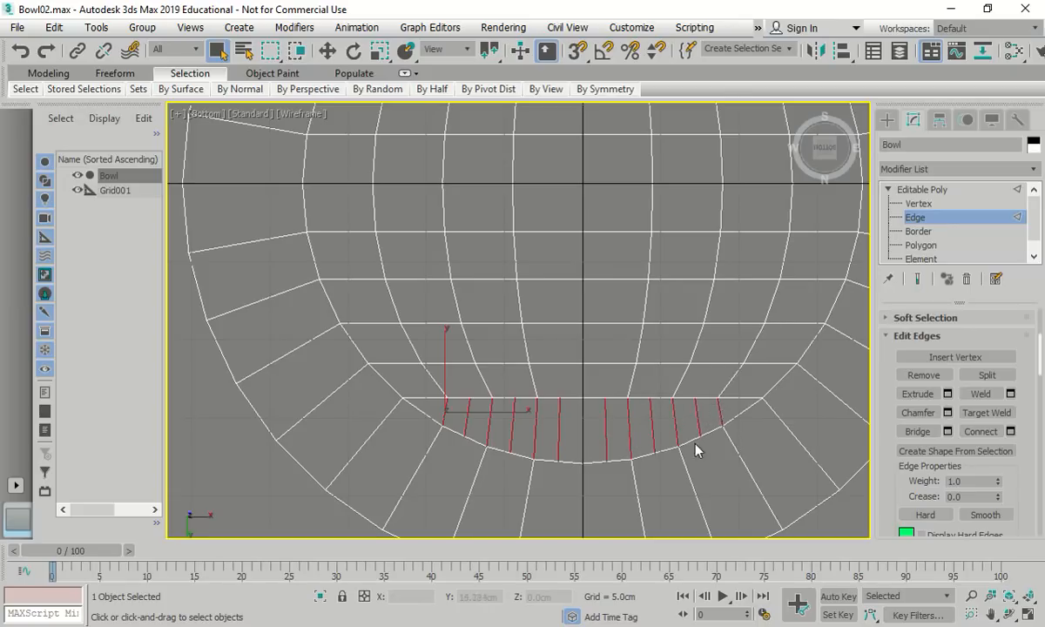
{"action": "scroll", "coordinate": [692, 449], "scroll_direction": "down", "scroll_amount": 5}
{"action": "scroll", "coordinate": [605, 279], "scroll_direction": "up", "scroll_amount": 4}
Select the upper strip's short edges and Connect them into a new edge ring
{"action": "left_click", "coordinate": [594, 291], "text": "ctrl"}
{"action": "left_click", "coordinate": [607, 285], "text": "ctrl"}
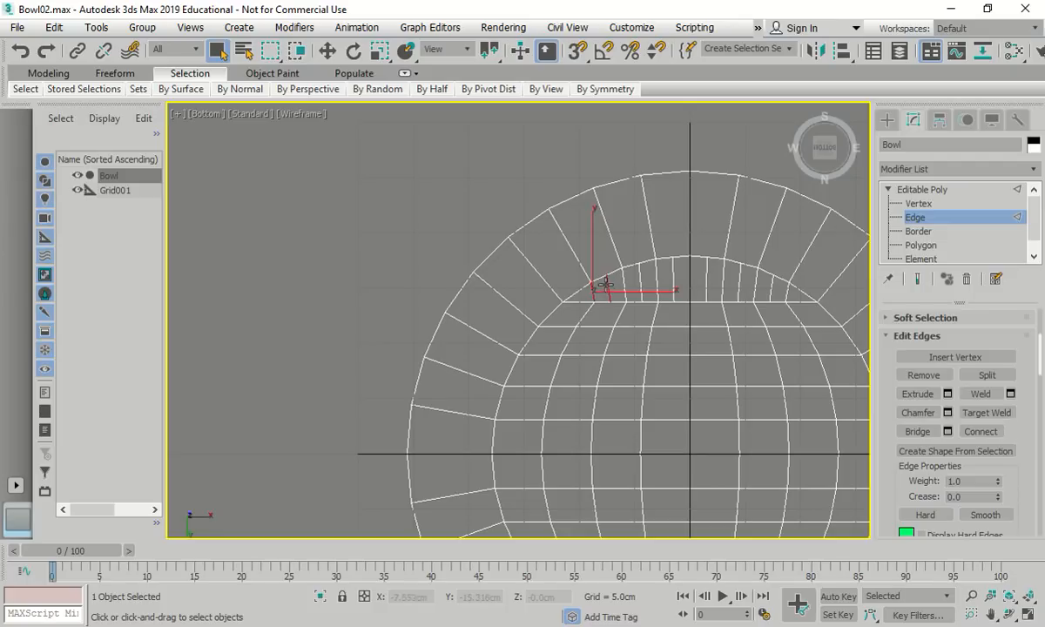
{"action": "left_click", "coordinate": [626, 282], "text": "ctrl"}
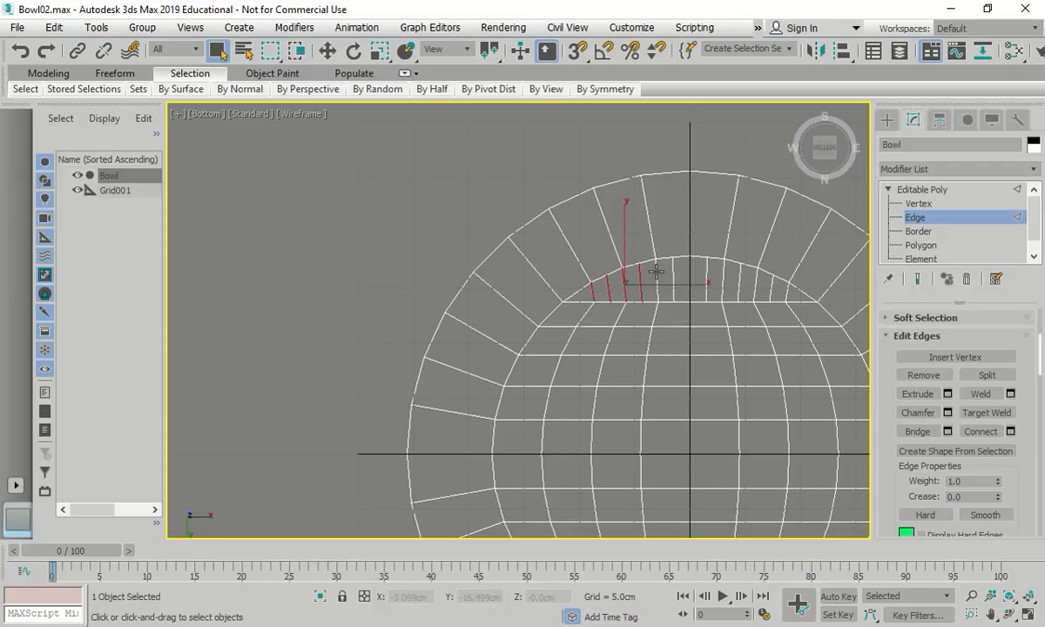
{"action": "left_click", "coordinate": [723, 276], "text": "ctrl"}
{"action": "left_click", "coordinate": [739, 283], "text": "ctrl"}
{"action": "left_click", "coordinate": [755, 284], "text": "ctrl"}
{"action": "left_click", "coordinate": [769, 286], "text": "ctrl"}
{"action": "scroll", "coordinate": [788, 290], "scroll_direction": "down", "scroll_amount": 4}
{"action": "scroll", "coordinate": [675, 394], "scroll_direction": "up", "scroll_amount": 3}
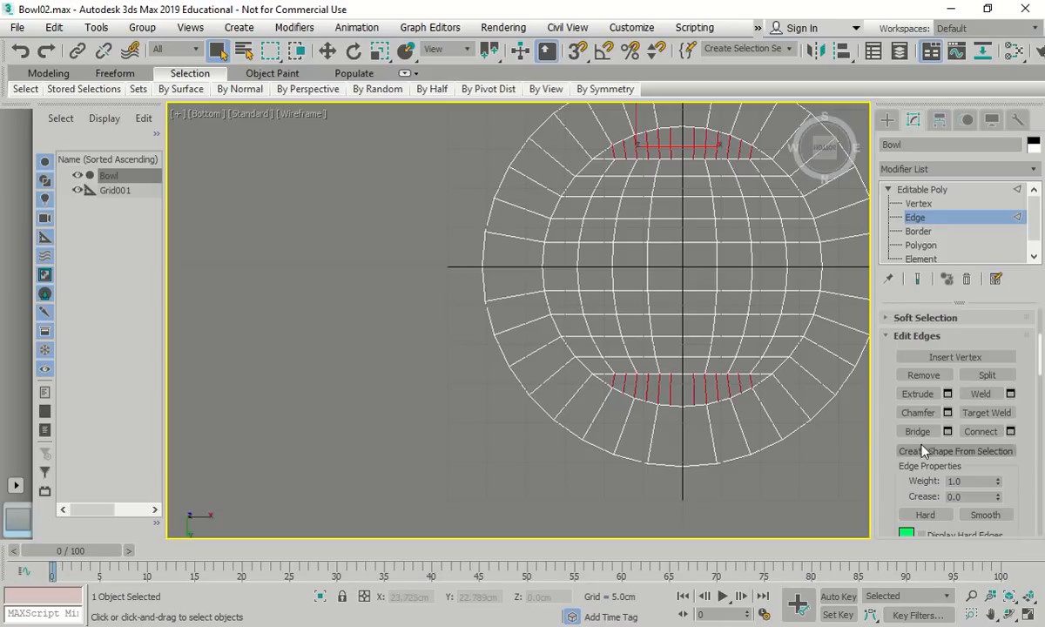
{"action": "left_click", "coordinate": [981, 431]}
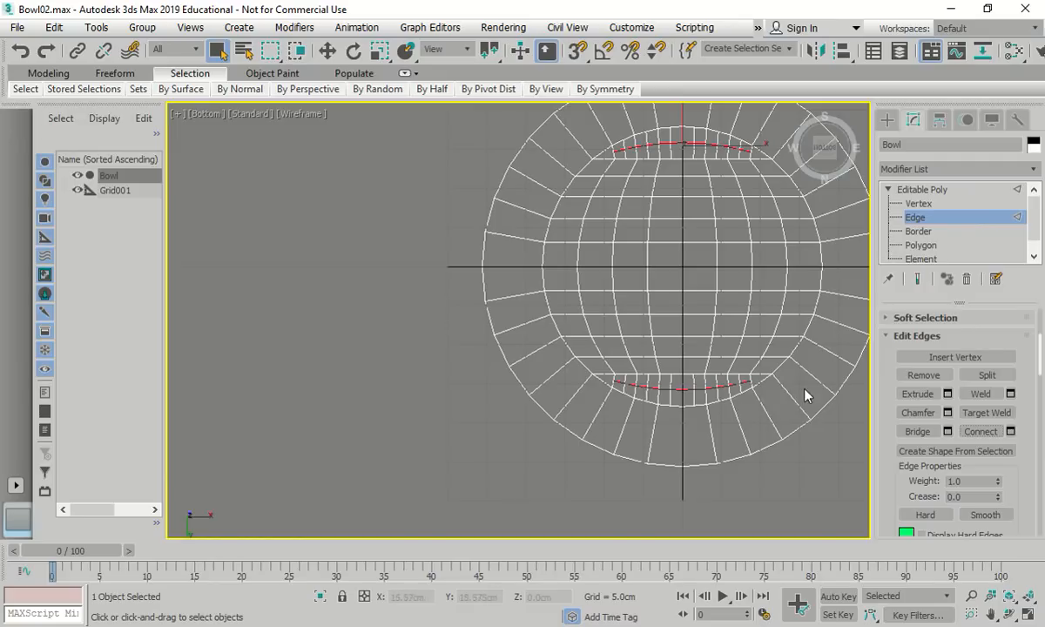
Switch the bowl to Vertex level and select one upper-notch corner vertex
{"action": "left_click", "coordinate": [922, 204]}
{"action": "scroll", "coordinate": [533, 129], "scroll_direction": "up", "scroll_amount": 3}
{"action": "left_click", "coordinate": [617, 166]}
{"action": "scroll", "coordinate": [551, 172], "scroll_direction": "down", "scroll_amount": 2}
{"action": "middle_click_drag", "start_coordinate": [618, 194], "coordinate": [510, 217]}
Add the other upper-notch corner vertex and the lower-notch corner vertices to the selection
{"action": "left_click", "coordinate": [707, 192], "text": "ctrl"}
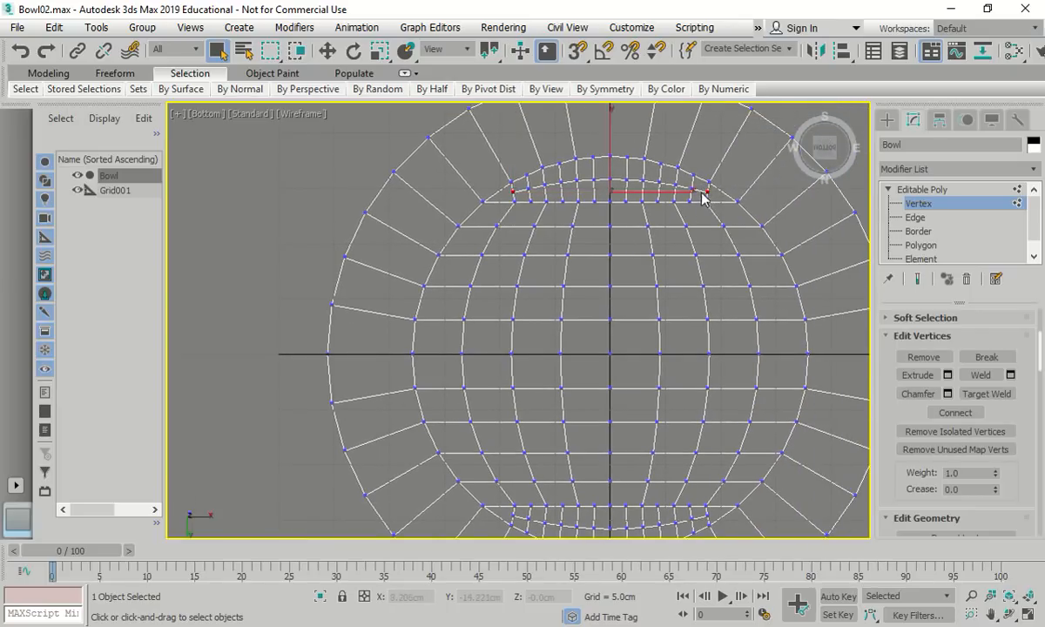
{"action": "scroll", "coordinate": [690, 181], "scroll_direction": "down", "scroll_amount": 3}
{"action": "scroll", "coordinate": [682, 324], "scroll_direction": "up", "scroll_amount": 3}
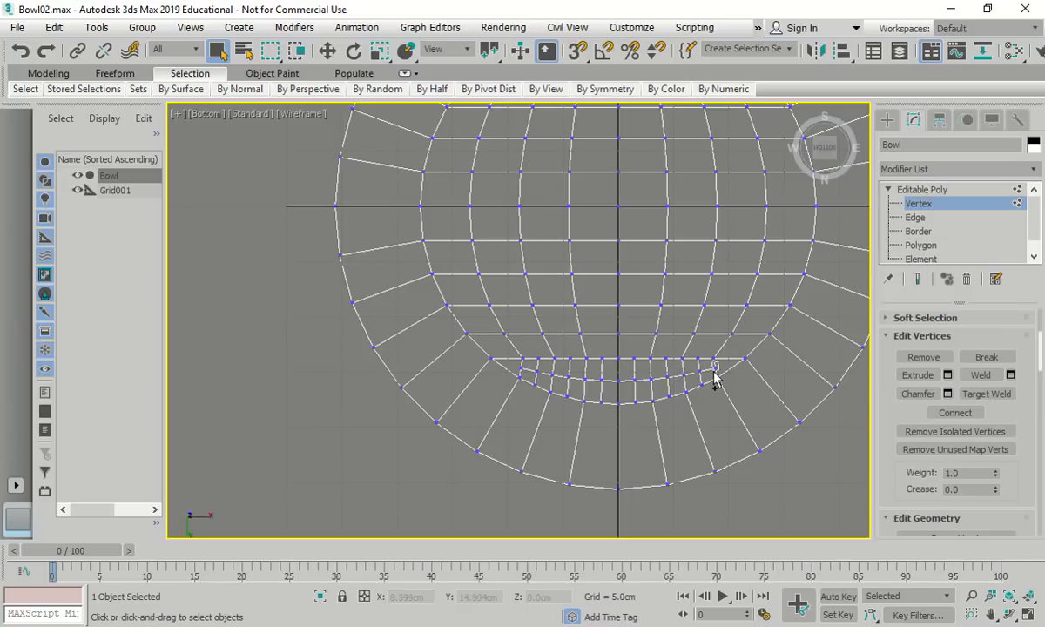
{"action": "scroll", "coordinate": [532, 372], "scroll_direction": "up", "scroll_amount": 5}
{"action": "left_click", "coordinate": [465, 362]}
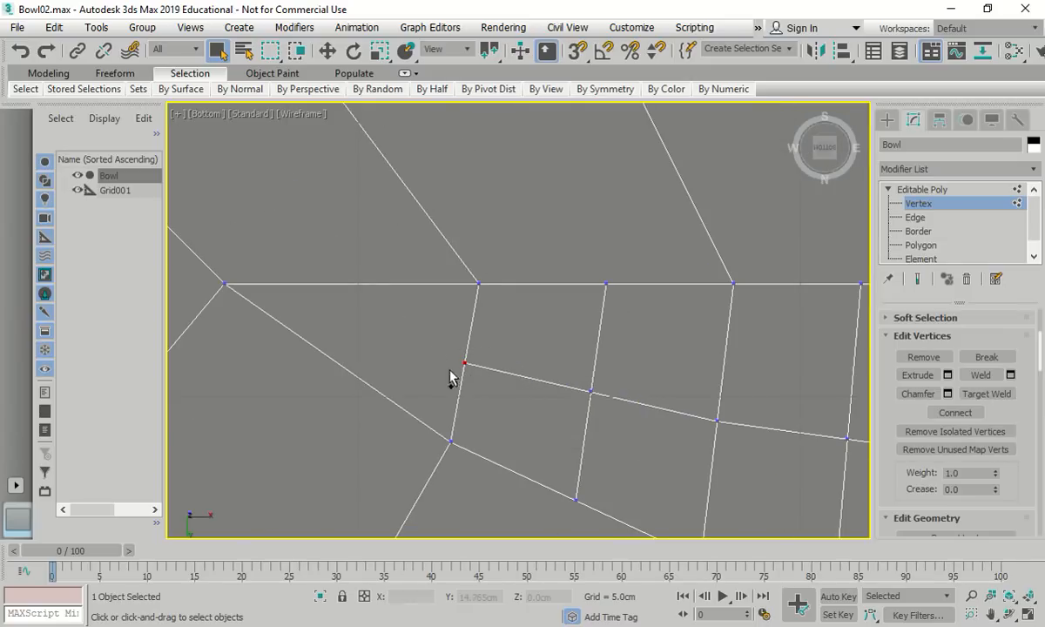
{"action": "scroll", "coordinate": [645, 427], "scroll_direction": "down", "scroll_amount": 6}
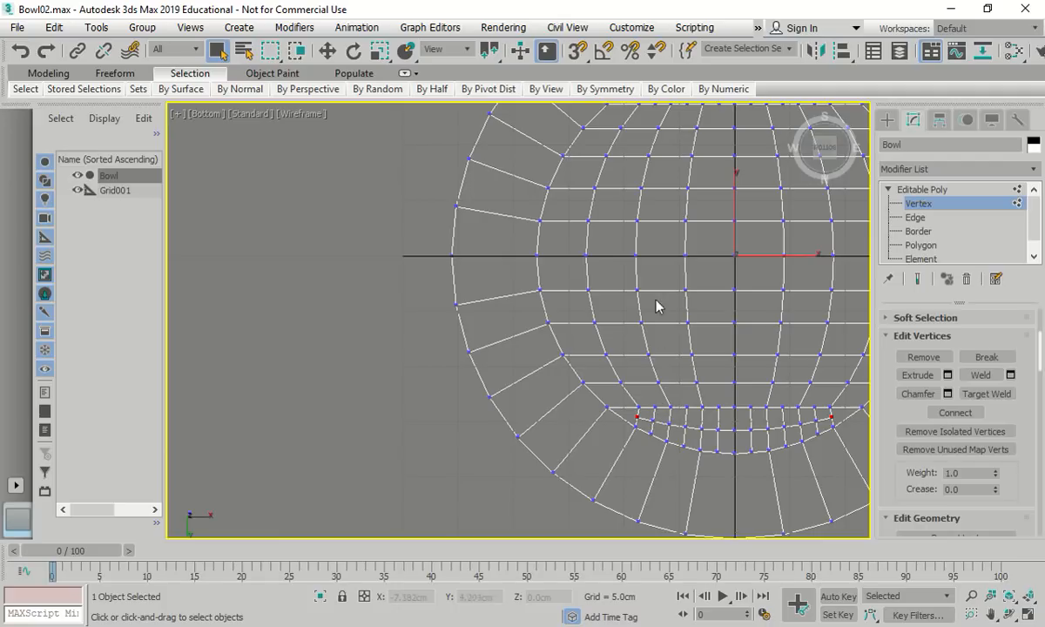
{"action": "middle_click_drag", "start_coordinate": [631, 274], "coordinate": [497, 312]}
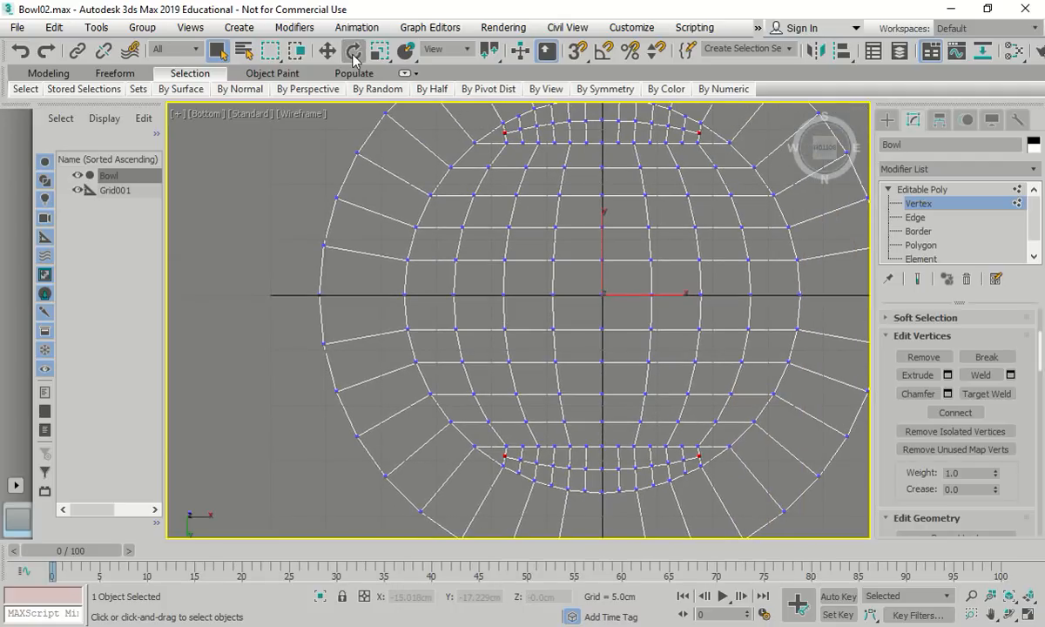
Scale the four corner vertices outward to about 104%, then return to Polygon level with nothing selected
{"action": "left_click", "coordinate": [378, 54]}
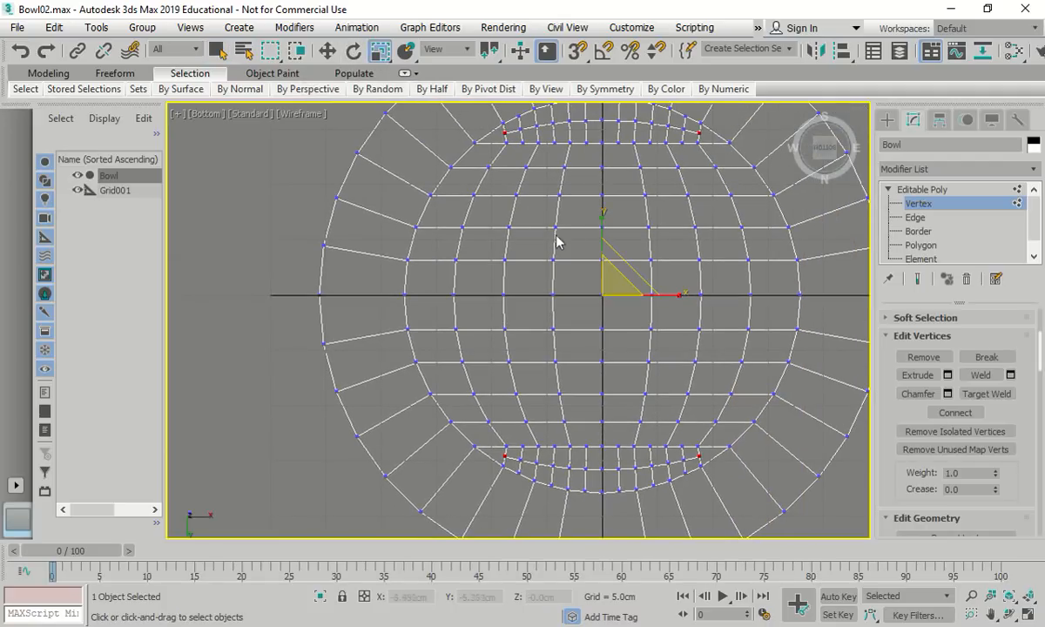
{"action": "scroll", "coordinate": [615, 277], "scroll_direction": "down", "scroll_amount": 3}
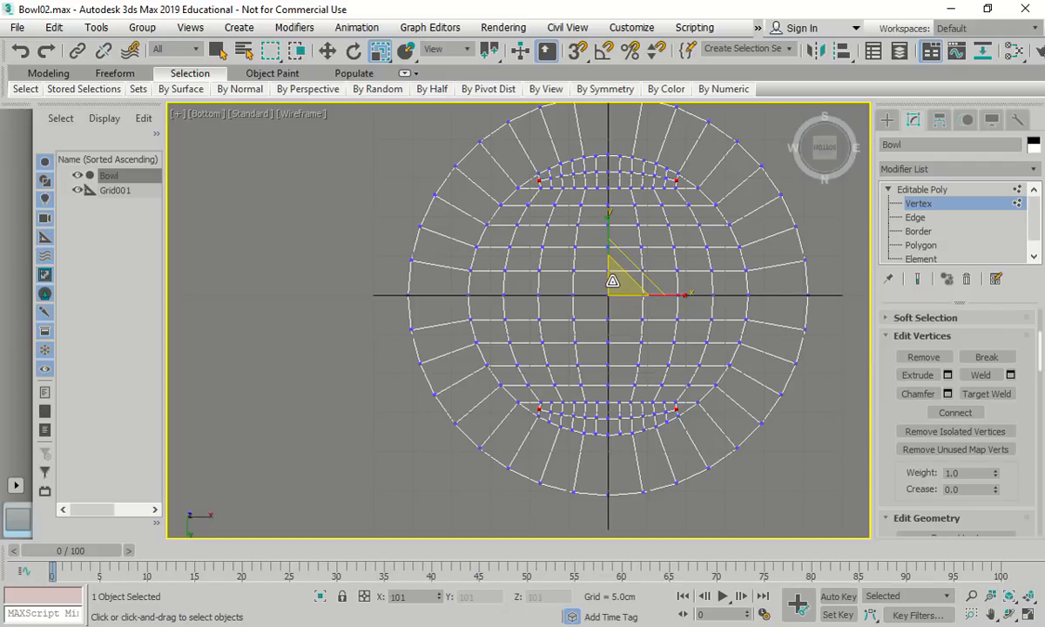
{"action": "left_click_drag", "start_coordinate": [618, 281], "coordinate": [616, 291]}
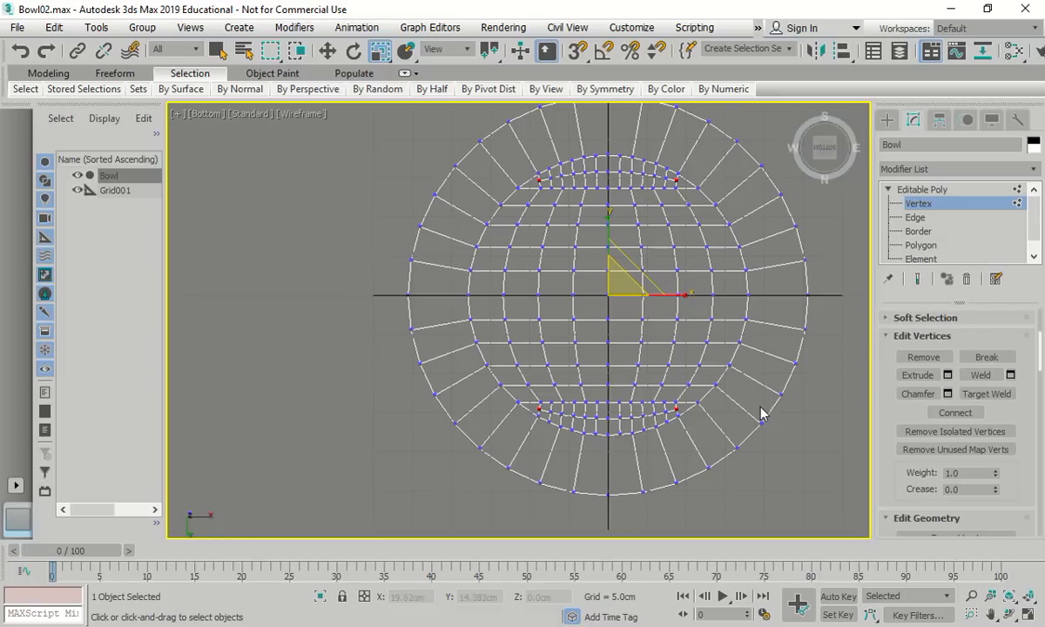
{"action": "key", "text": "4"}
{"action": "left_click", "coordinate": [533, 410]}
{"action": "scroll", "coordinate": [537, 407], "scroll_direction": "up", "scroll_amount": 2}
{"action": "scroll", "coordinate": [538, 413], "scroll_direction": "up", "scroll_amount": 2}
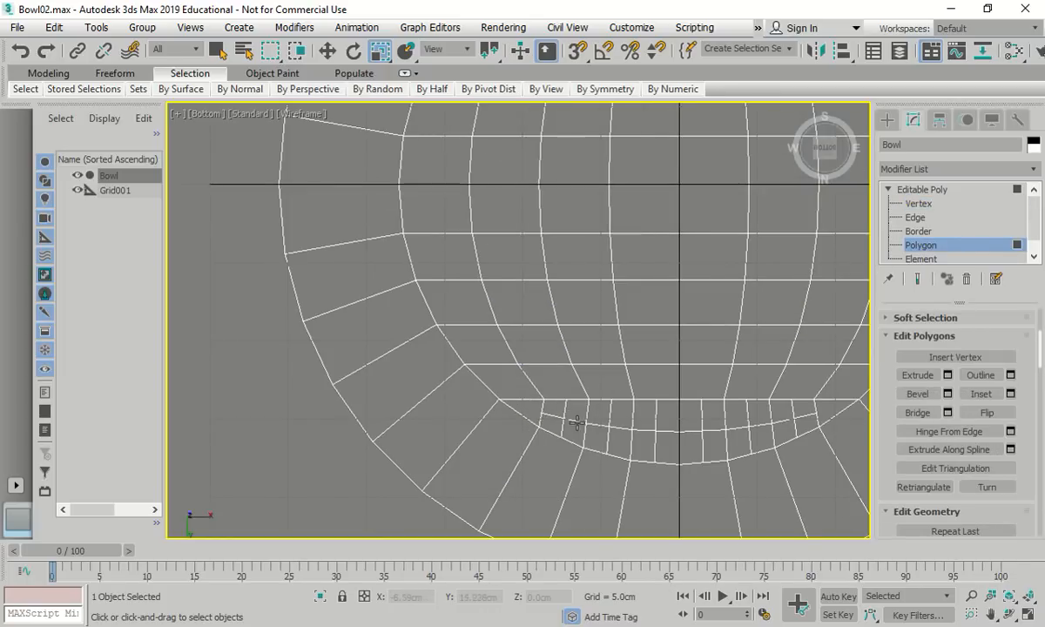
Return to Polygon level and leave the rim notch polygons unselected
{"action": "left_click", "coordinate": [919, 235]}
{"action": "left_click", "coordinate": [921, 245]}
{"action": "left_click", "coordinate": [548, 420]}
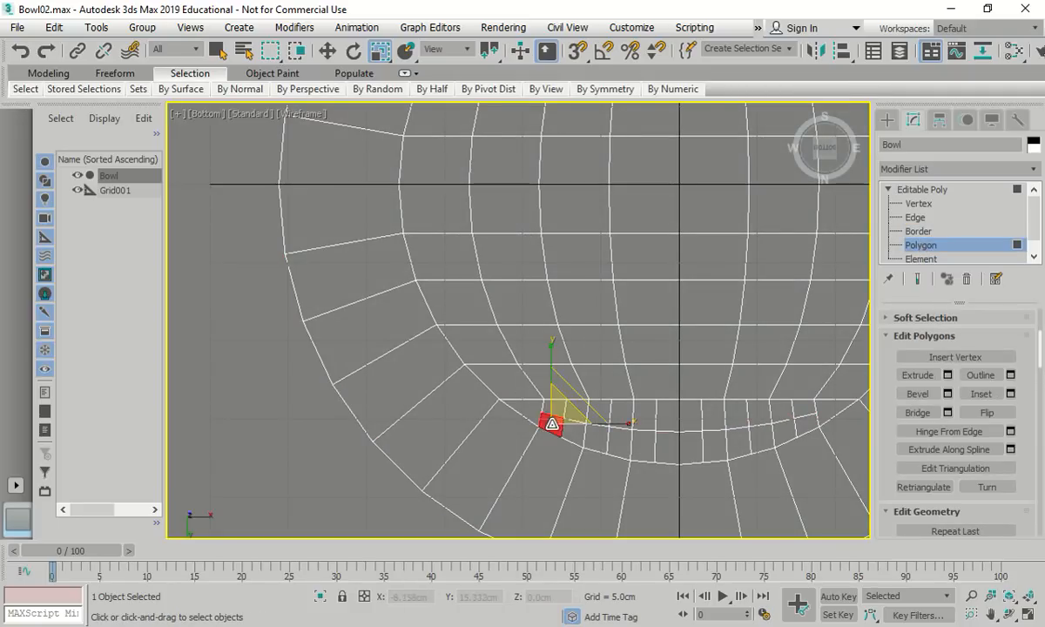
{"action": "left_click", "coordinate": [530, 407]}
{"action": "scroll", "coordinate": [522, 416], "scroll_direction": "down", "scroll_amount": 3}
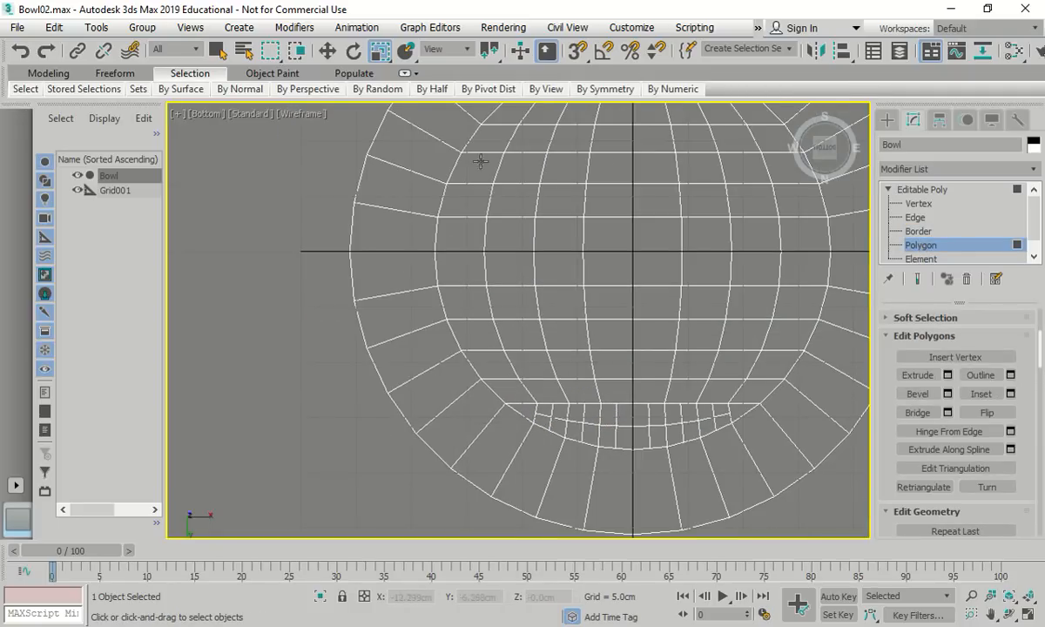
Display the bowl with Clay viewport shading
{"action": "left_click", "coordinate": [306, 113]}
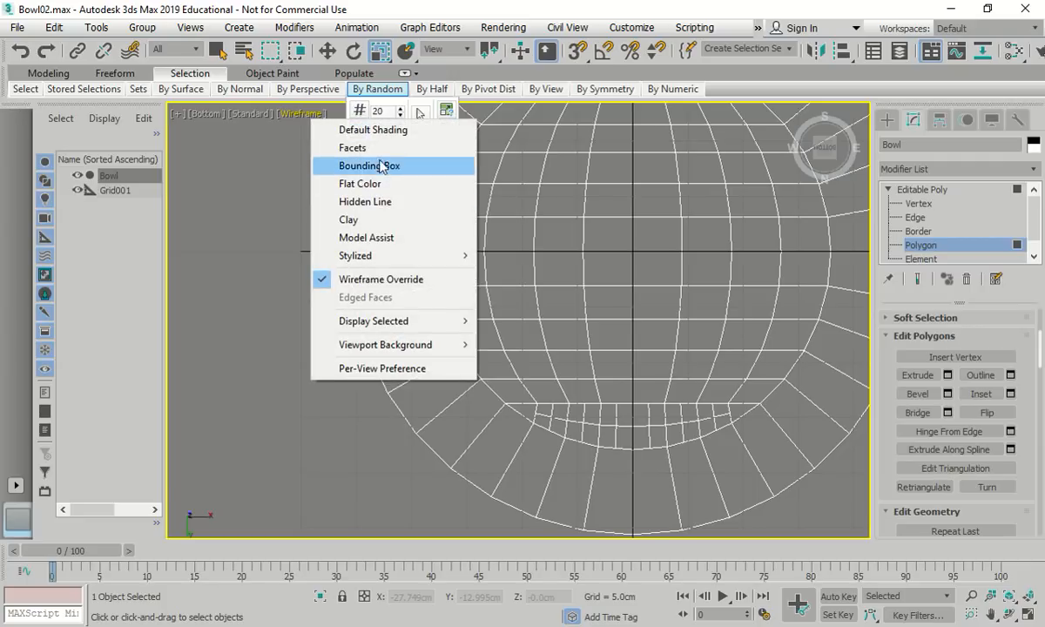
{"action": "left_click", "coordinate": [364, 220]}
{"action": "scroll", "coordinate": [547, 286], "scroll_direction": "down", "scroll_amount": 3}
{"action": "scroll", "coordinate": [517, 177], "scroll_direction": "up", "scroll_amount": 2}
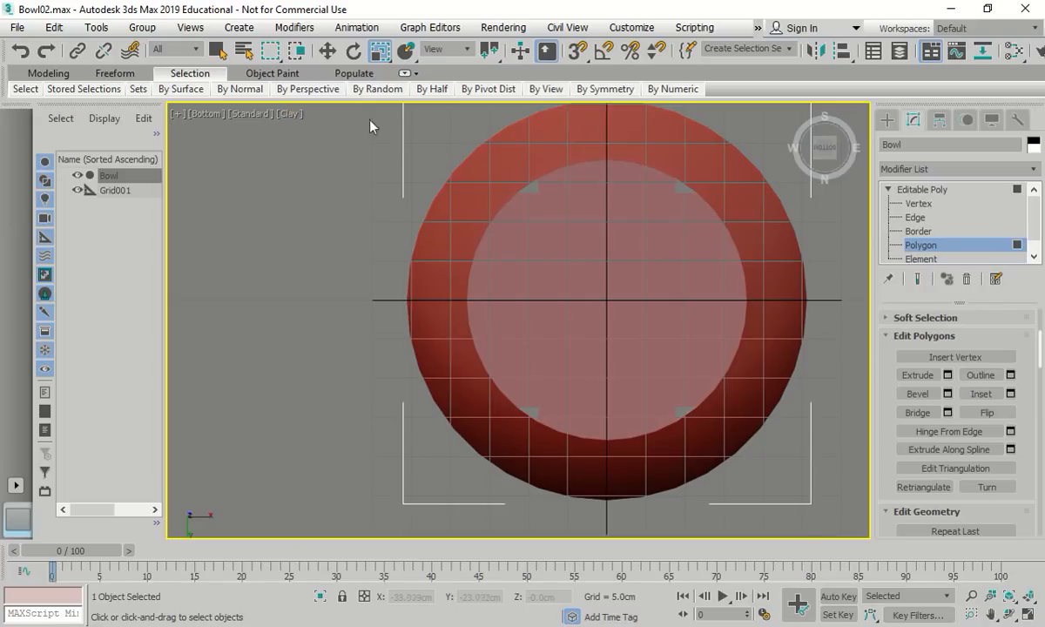
At Vertex level, select the four notch corner vertices and scale them outward to 111%
{"action": "left_click", "coordinate": [918, 203]}
{"action": "scroll", "coordinate": [546, 190], "scroll_direction": "up", "scroll_amount": 5}
{"action": "left_click", "coordinate": [510, 207]}
{"action": "scroll", "coordinate": [490, 205], "scroll_direction": "down", "scroll_amount": 5}
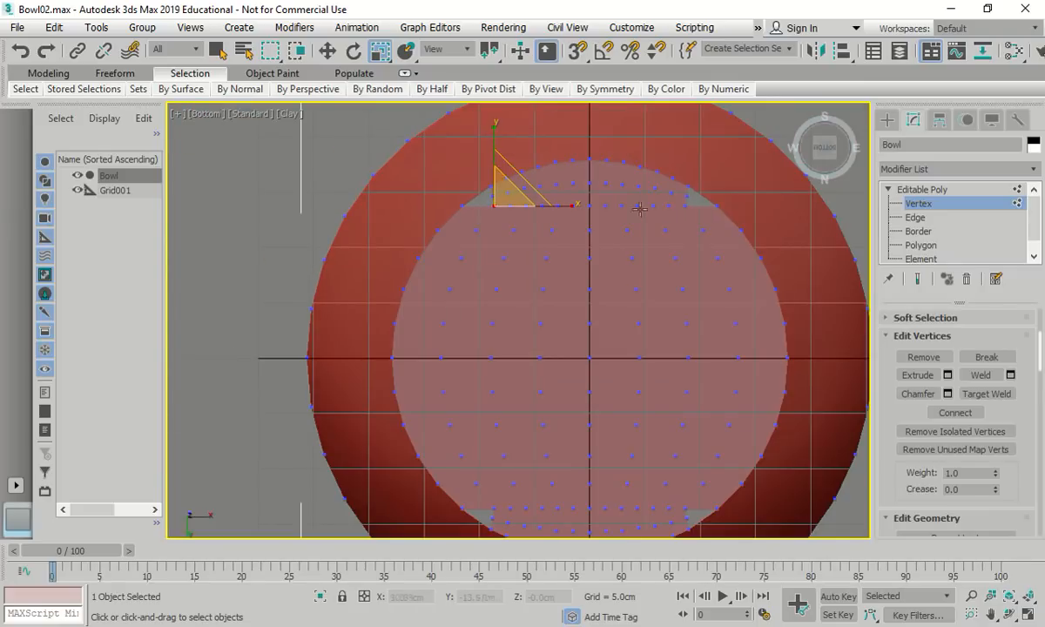
{"action": "left_click", "coordinate": [685, 207], "text": "ctrl"}
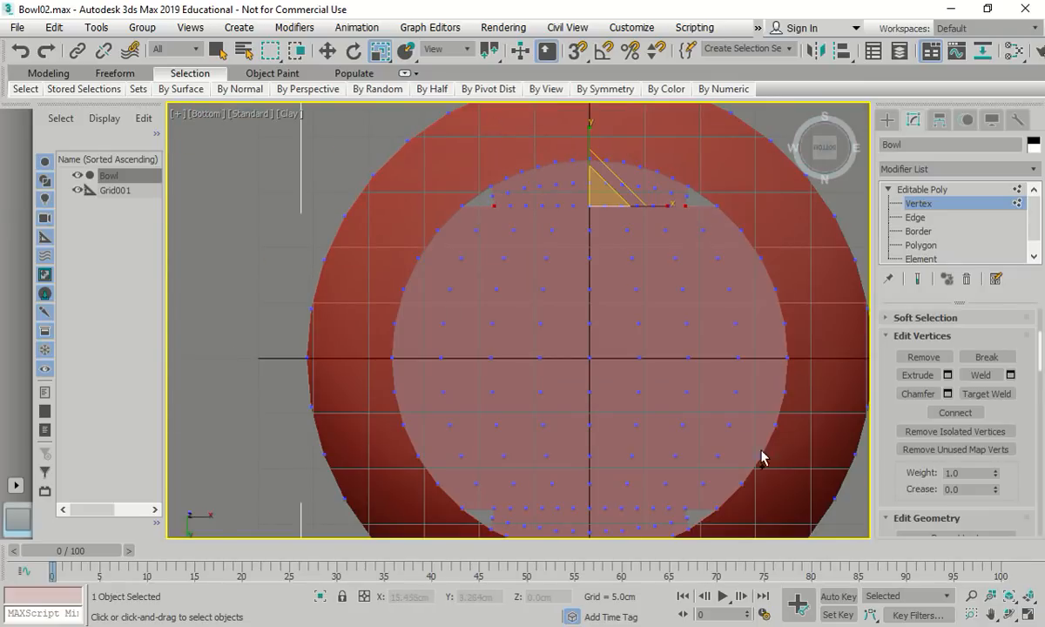
{"action": "left_click", "coordinate": [685, 510], "text": "ctrl"}
{"action": "left_click", "coordinate": [492, 510], "text": "ctrl"}
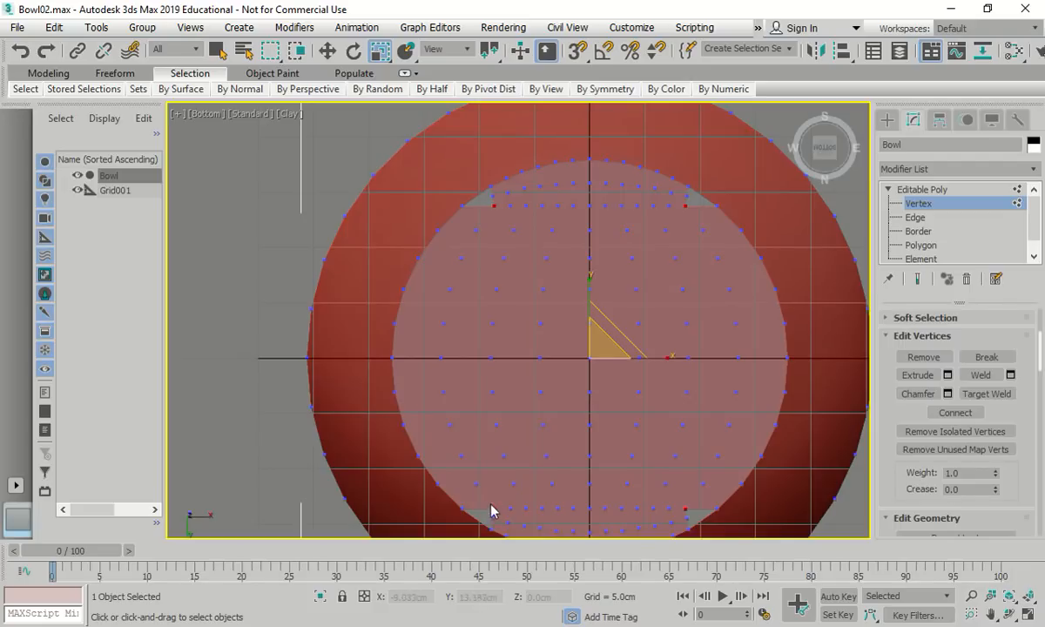
{"action": "left_click_drag", "start_coordinate": [597, 342], "coordinate": [594, 333]}
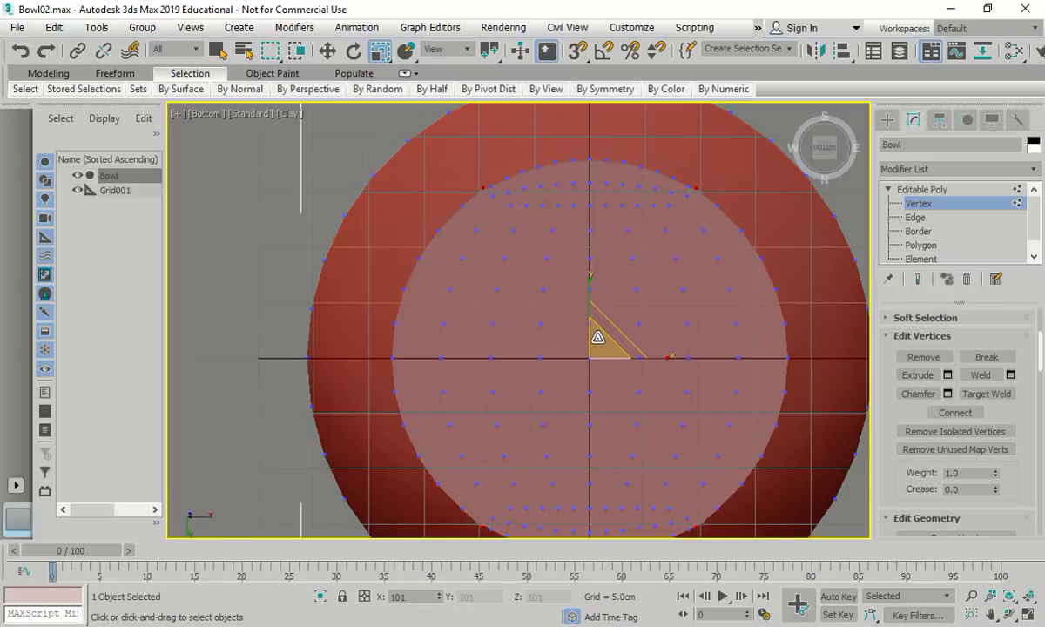
Move the four selected corner vertices slightly left and down
{"action": "left_click", "coordinate": [327, 50]}
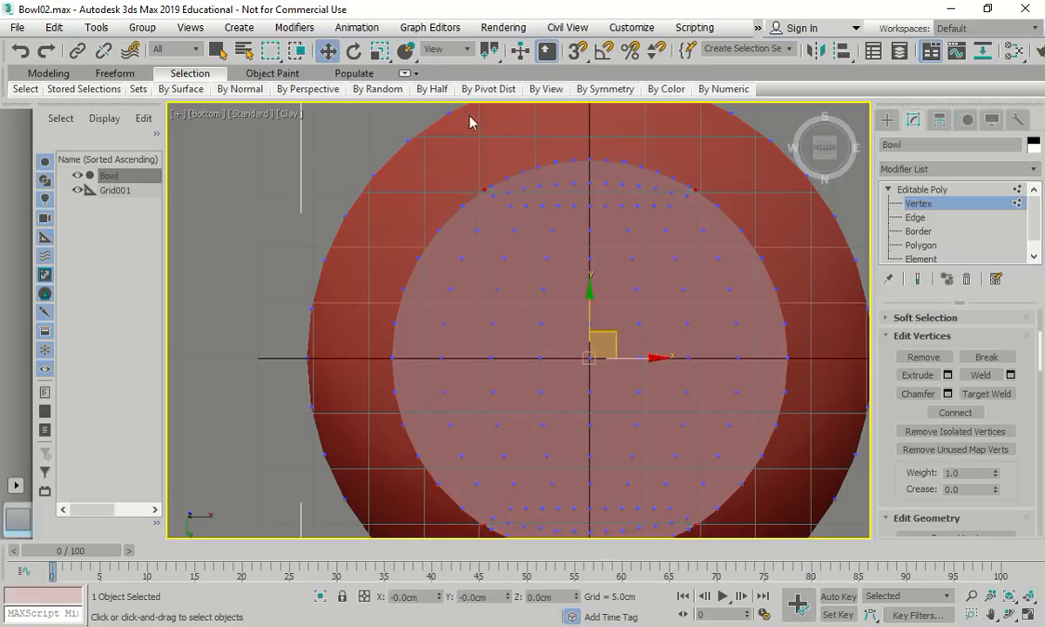
{"action": "left_click_drag", "start_coordinate": [653, 357], "coordinate": [649, 355]}
{"action": "left_click_drag", "start_coordinate": [583, 289], "coordinate": [583, 286]}
{"action": "scroll", "coordinate": [508, 237], "scroll_direction": "down", "scroll_amount": 2}
{"action": "scroll", "coordinate": [629, 388], "scroll_direction": "up", "scroll_amount": 4}
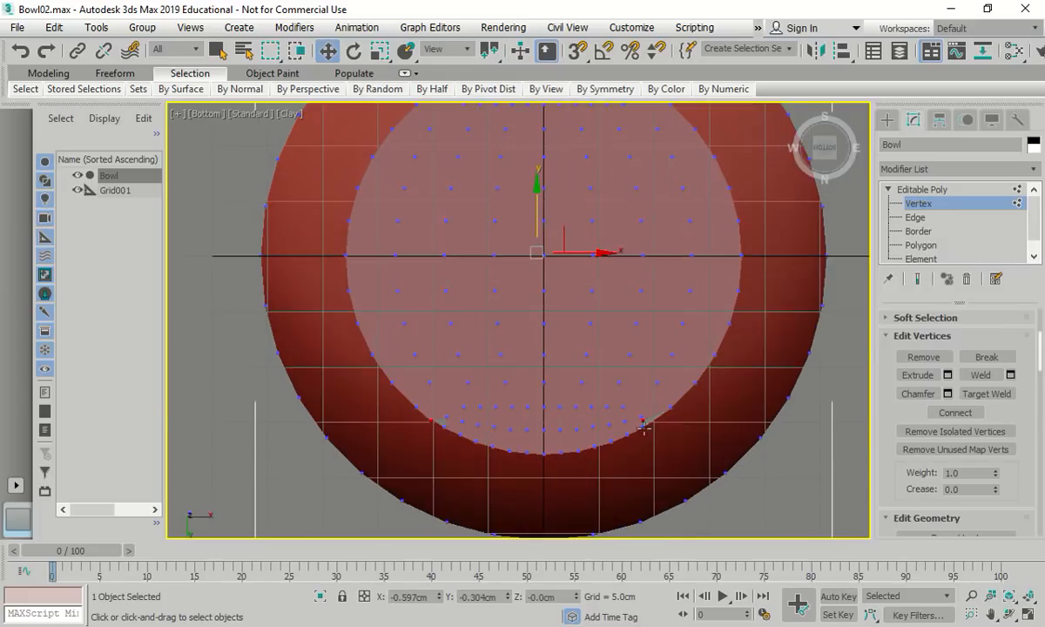
Move the vertex beside the inner rim gap right onto the curve, and its neighbour up onto it
{"action": "left_click", "coordinate": [642, 417]}
{"action": "scroll", "coordinate": [640, 422], "scroll_direction": "up", "scroll_amount": 4}
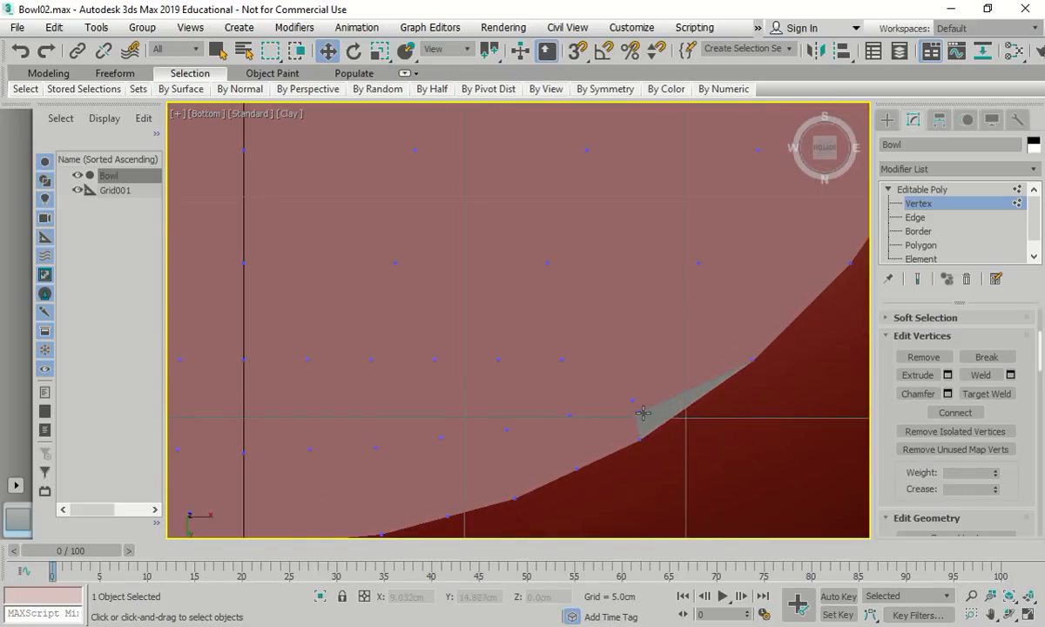
{"action": "left_click", "coordinate": [642, 413]}
{"action": "scroll", "coordinate": [657, 447], "scroll_direction": "down", "scroll_amount": 2}
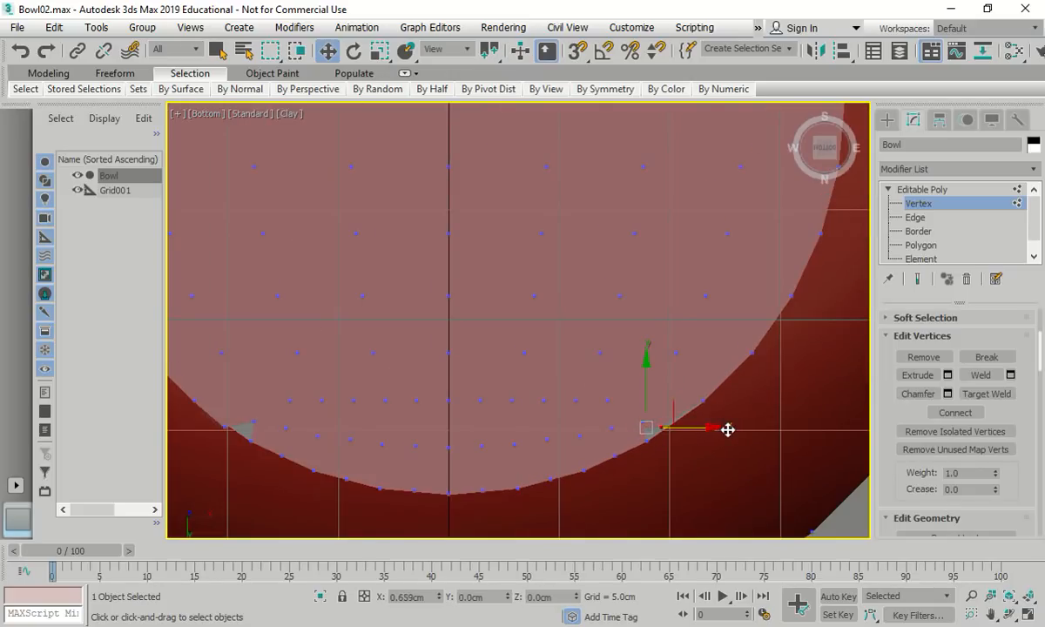
{"action": "mouse_move", "coordinate": [729, 430]}
{"action": "left_mouse_down"}
{"action": "mouse_move", "coordinate": [749, 429]}
{"action": "mouse_move", "coordinate": [716, 424]}
{"action": "left_mouse_up"}
{"action": "left_click", "coordinate": [643, 422]}
{"action": "left_click_drag", "start_coordinate": [655, 372], "coordinate": [653, 383]}
{"action": "scroll", "coordinate": [652, 383], "scroll_direction": "down", "scroll_amount": 3}
{"action": "scroll", "coordinate": [473, 440], "scroll_direction": "up", "scroll_amount": 3}
{"action": "scroll", "coordinate": [473, 440], "scroll_direction": "up", "scroll_amount": 3}
Move the vertex at the grey gap's tip left and down onto the curved edge
{"action": "left_click", "coordinate": [478, 425]}
{"action": "left_click_drag", "start_coordinate": [535, 413], "coordinate": [514, 413]}
{"action": "left_click_drag", "start_coordinate": [459, 354], "coordinate": [453, 378]}
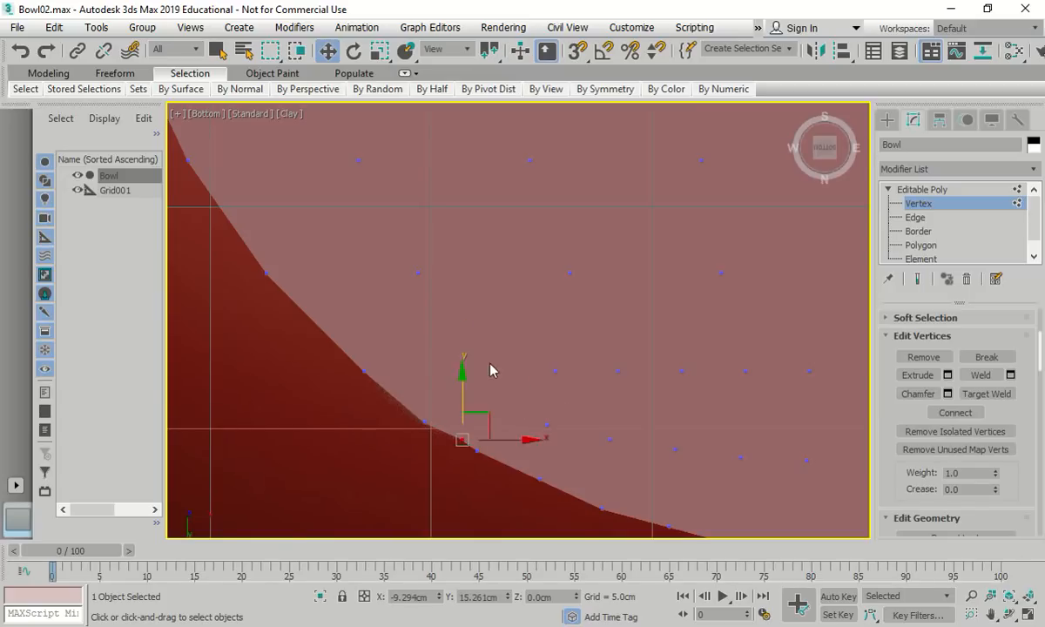
{"action": "scroll", "coordinate": [488, 369], "scroll_direction": "down", "scroll_amount": 3}
{"action": "scroll", "coordinate": [478, 199], "scroll_direction": "up", "scroll_amount": 6}
Pull the edge-tip vertex onto the curve, nudge another corner vertex to close the gap, then return to Polygon level
{"action": "left_click", "coordinate": [465, 173]}
{"action": "scroll", "coordinate": [466, 153], "scroll_direction": "up", "scroll_amount": 2}
{"action": "left_click_drag", "start_coordinate": [467, 151], "coordinate": [468, 177]}
{"action": "left_click", "coordinate": [509, 216]}
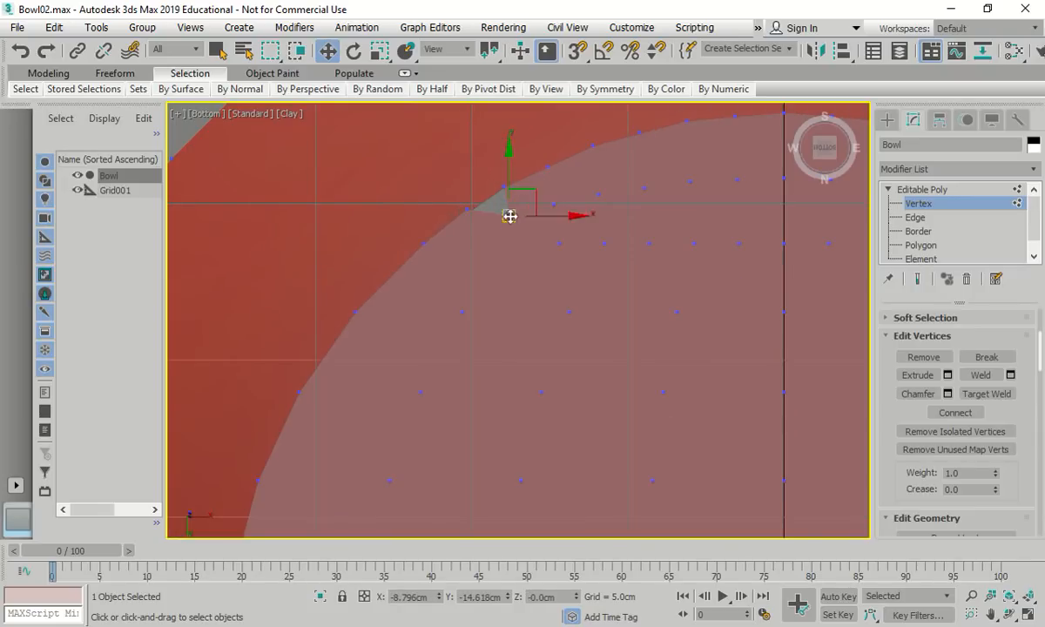
{"action": "left_click_drag", "start_coordinate": [558, 214], "coordinate": [533, 211]}
{"action": "left_click_drag", "start_coordinate": [485, 152], "coordinate": [483, 131]}
{"action": "scroll", "coordinate": [577, 338], "scroll_direction": "down", "scroll_amount": 2}
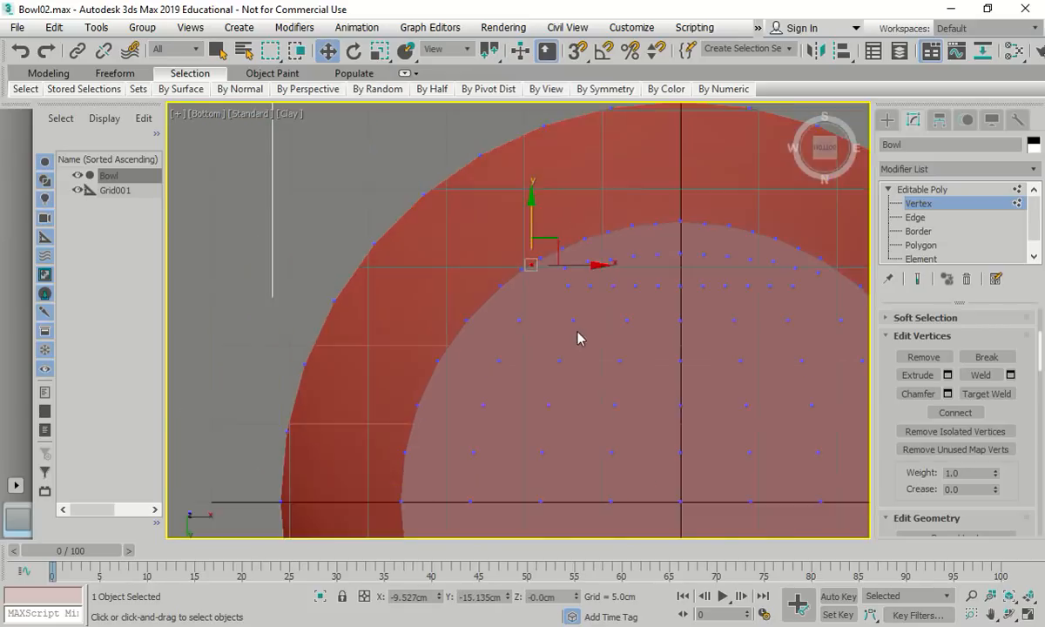
{"action": "scroll", "coordinate": [578, 338], "scroll_direction": "down", "scroll_amount": 3}
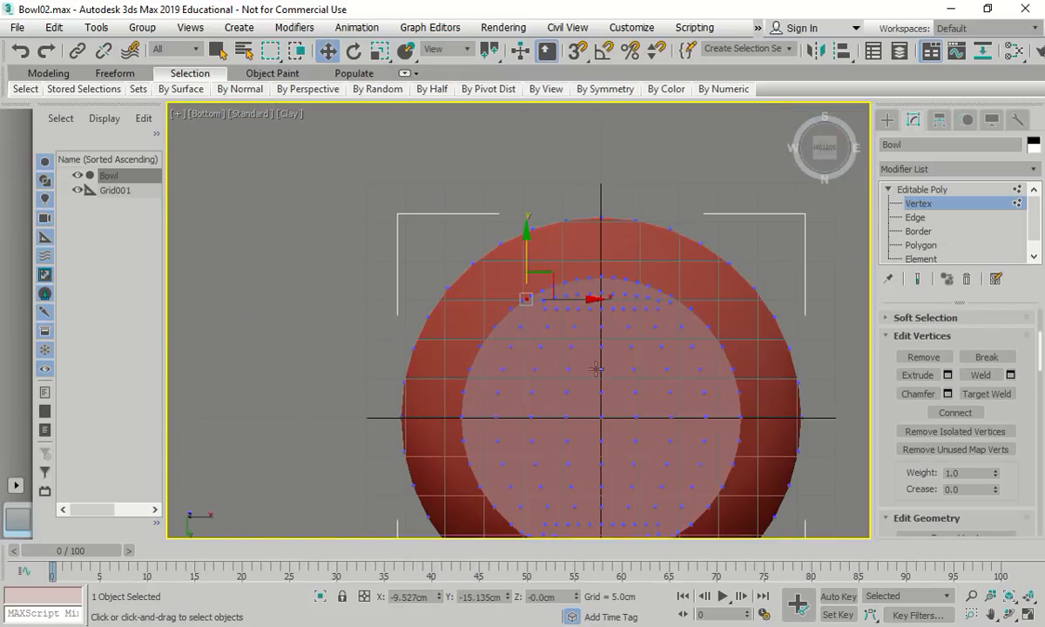
{"action": "left_click", "coordinate": [920, 244]}
{"action": "scroll", "coordinate": [525, 329], "scroll_direction": "up", "scroll_amount": 2}
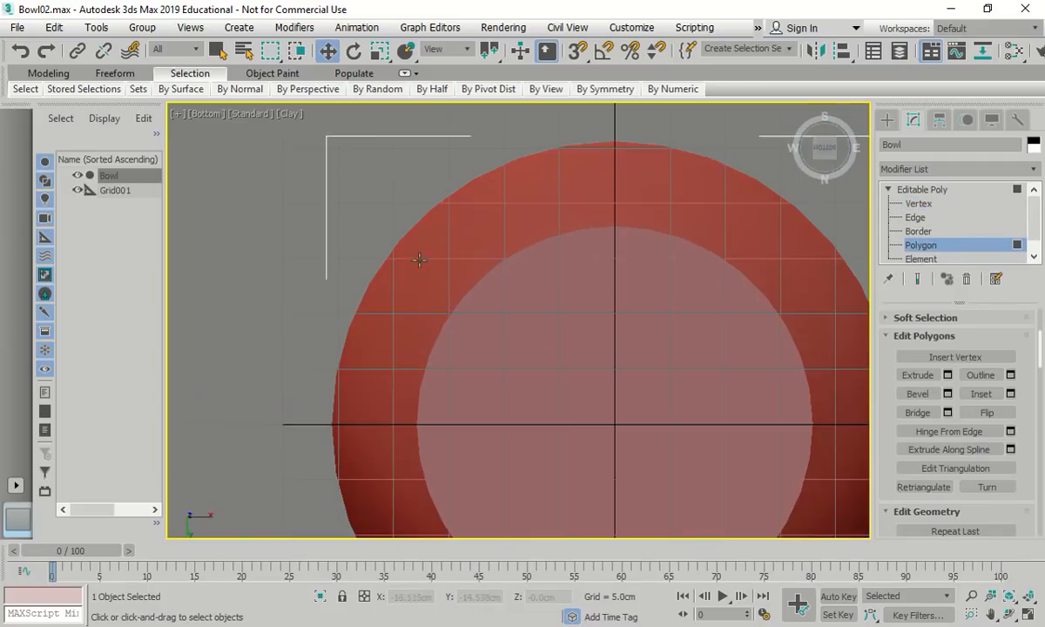
Switch back to wireframe shading and select the notch corner polygons
{"action": "left_click", "coordinate": [288, 114]}
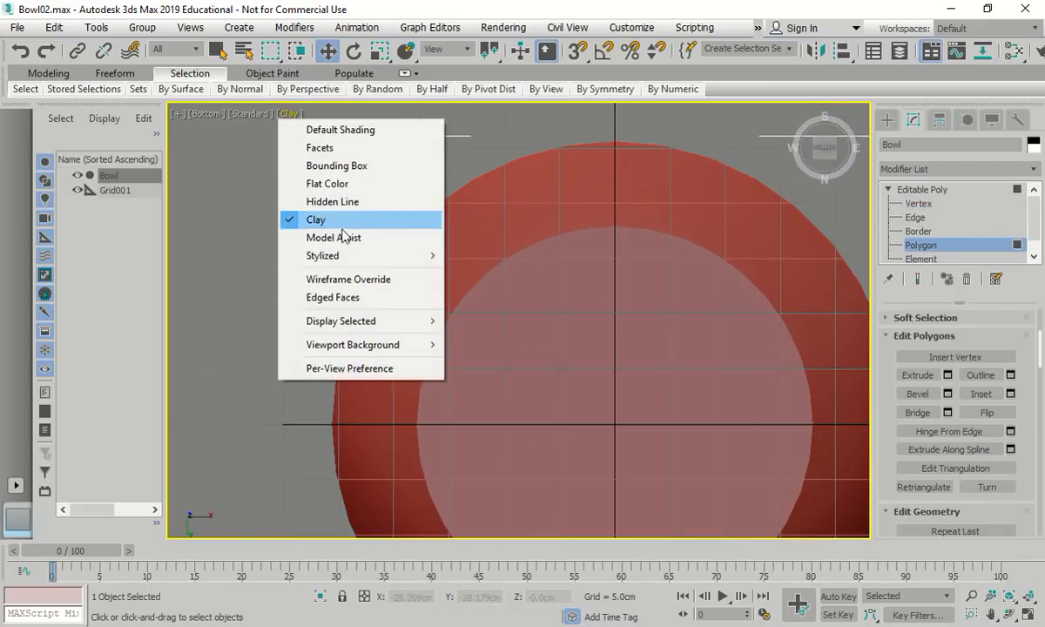
{"action": "left_click", "coordinate": [366, 279]}
{"action": "scroll", "coordinate": [509, 273], "scroll_direction": "up", "scroll_amount": 2}
{"action": "scroll", "coordinate": [474, 277], "scroll_direction": "up", "scroll_amount": 2}
{"action": "left_click", "coordinate": [466, 280]}
{"action": "scroll", "coordinate": [467, 261], "scroll_direction": "down", "scroll_amount": 3}
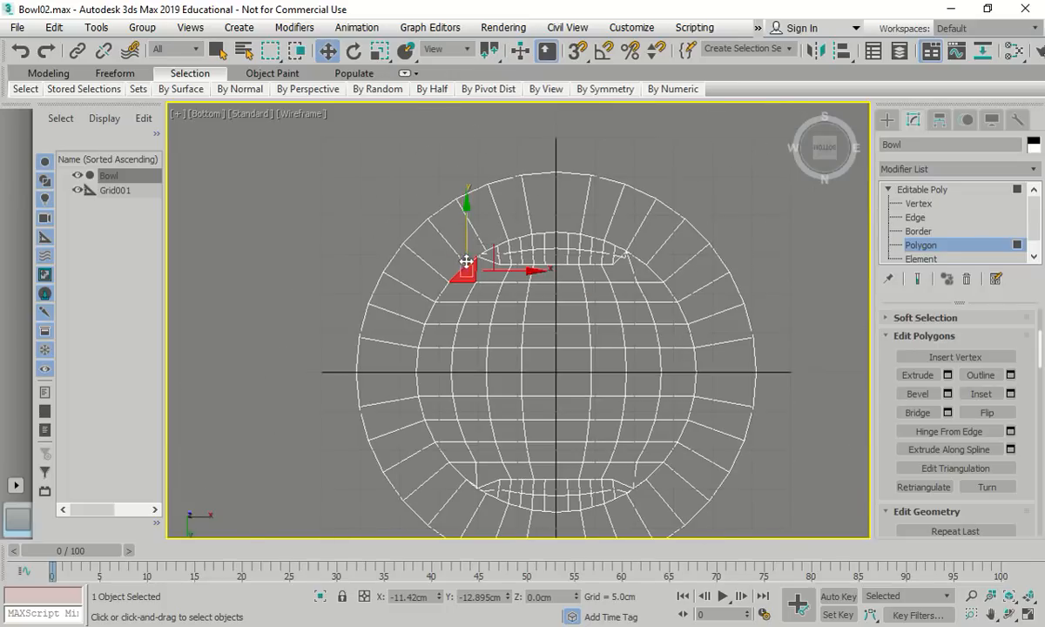
{"action": "left_click", "coordinate": [647, 472], "text": "ctrl"}
{"action": "left_click", "coordinate": [459, 466], "text": "ctrl"}
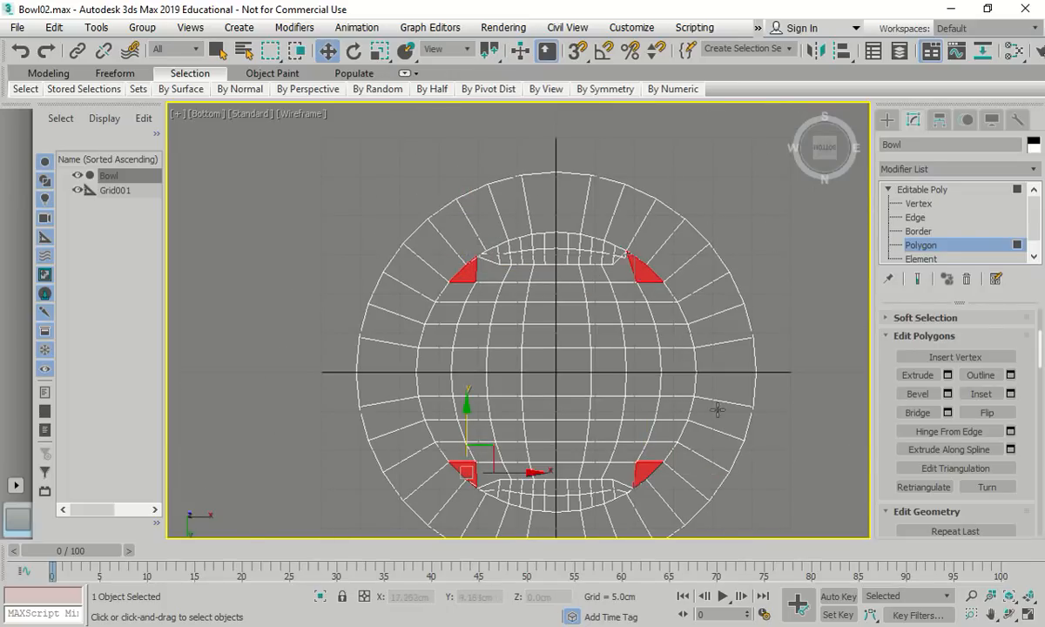
Extrude the selected polygons by a height of 1 and return to the Home perspective view
{"action": "left_click", "coordinate": [947, 375]}
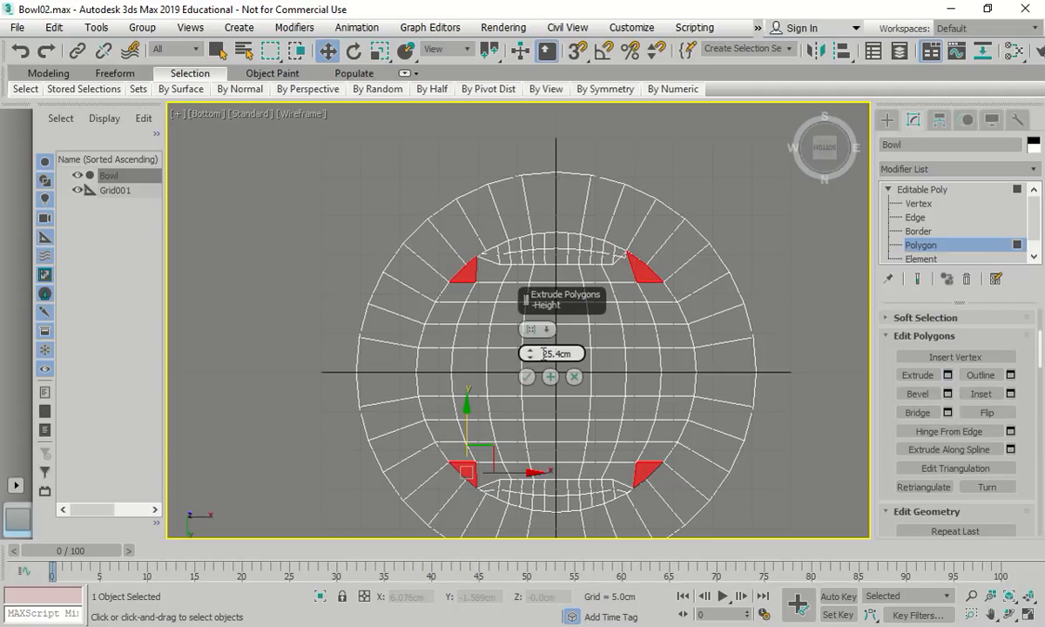
{"action": "left_click_drag", "start_coordinate": [572, 353], "coordinate": [525, 355]}
{"action": "type", "text": "1"}
{"action": "left_click", "coordinate": [525, 376]}
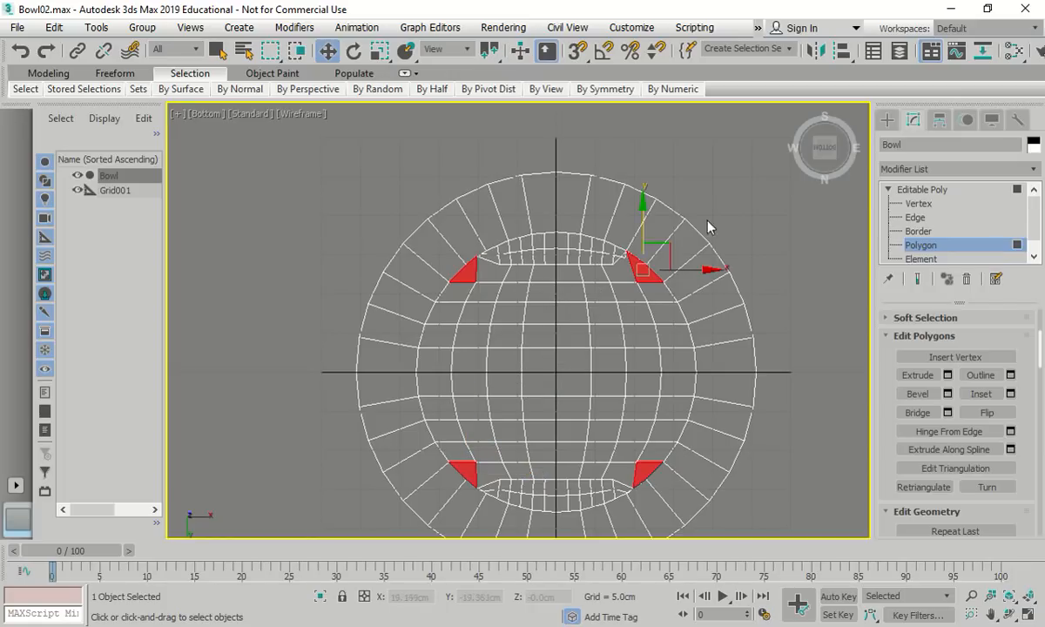
{"action": "left_click", "coordinate": [800, 112]}
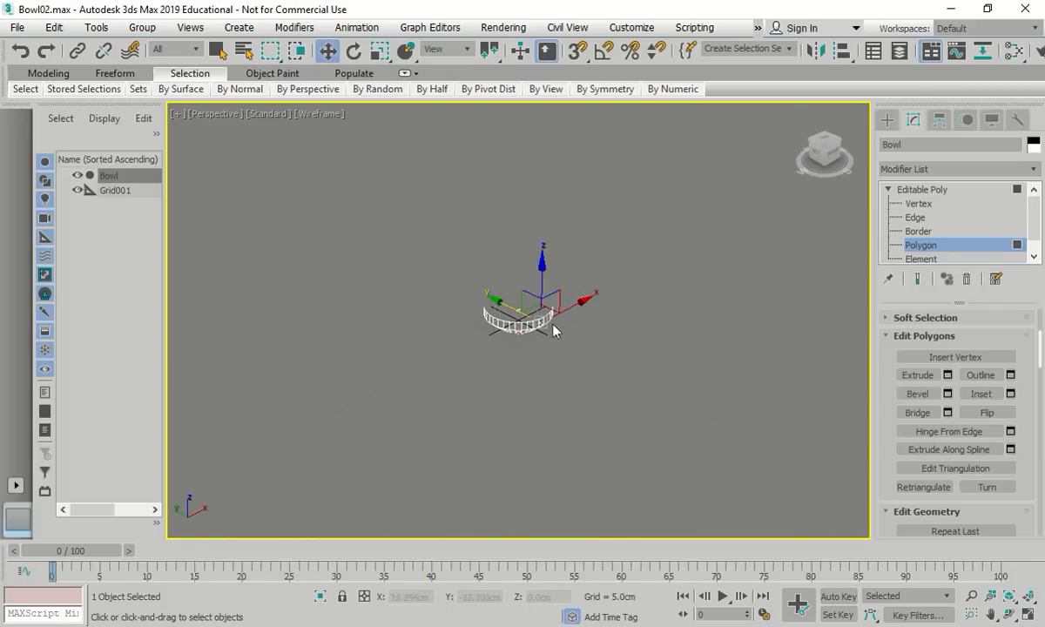
Add a Shell modifier to the Bowl and set its Outer Amount to 0.5cm
{"action": "scroll", "coordinate": [557, 333], "scroll_direction": "up", "scroll_amount": 3}
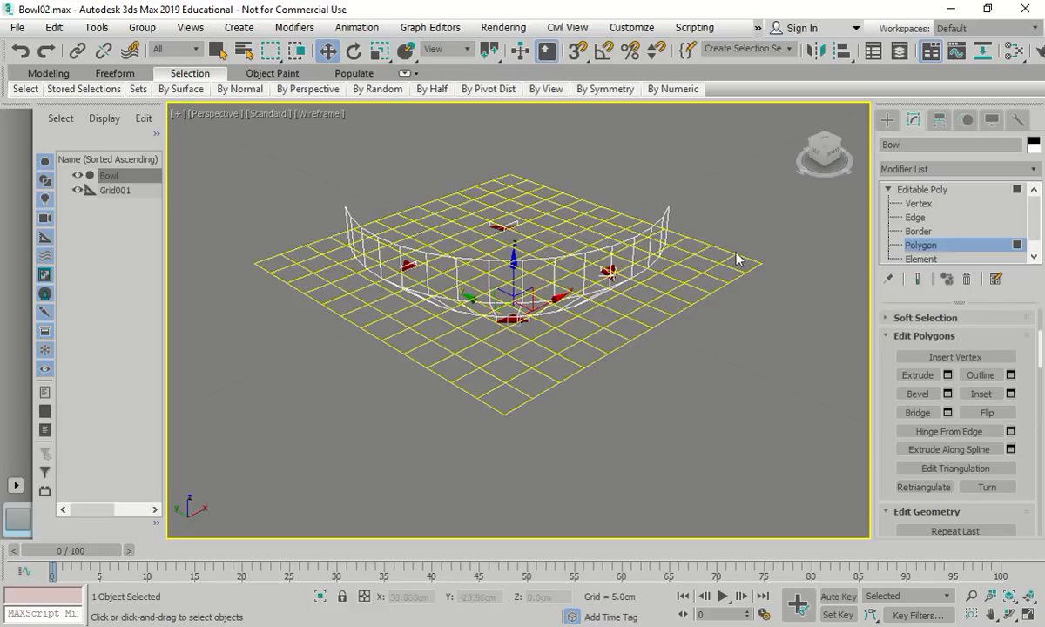
{"action": "left_click", "coordinate": [934, 169]}
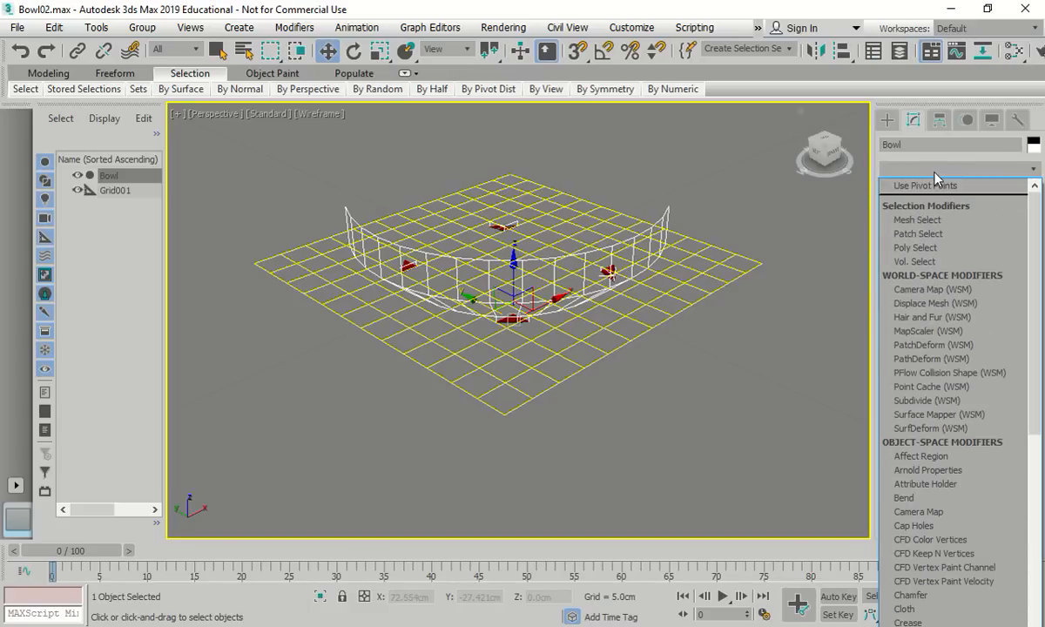
{"action": "scroll", "coordinate": [915, 406], "scroll_direction": "down", "scroll_amount": 5}
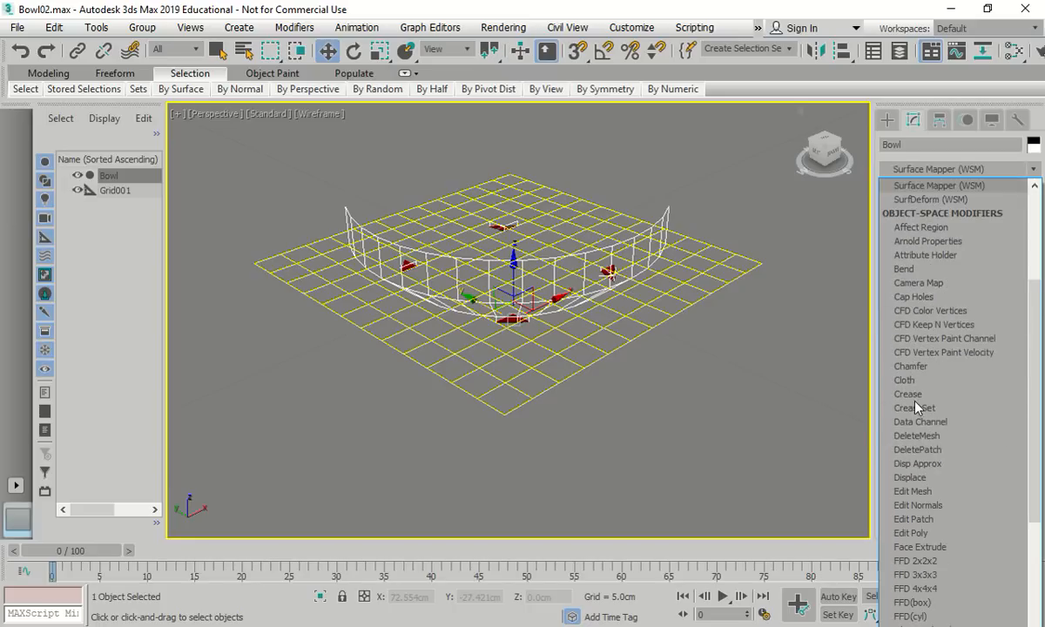
{"action": "scroll", "coordinate": [915, 405], "scroll_direction": "down", "scroll_amount": 10}
{"action": "left_click", "coordinate": [920, 316]}
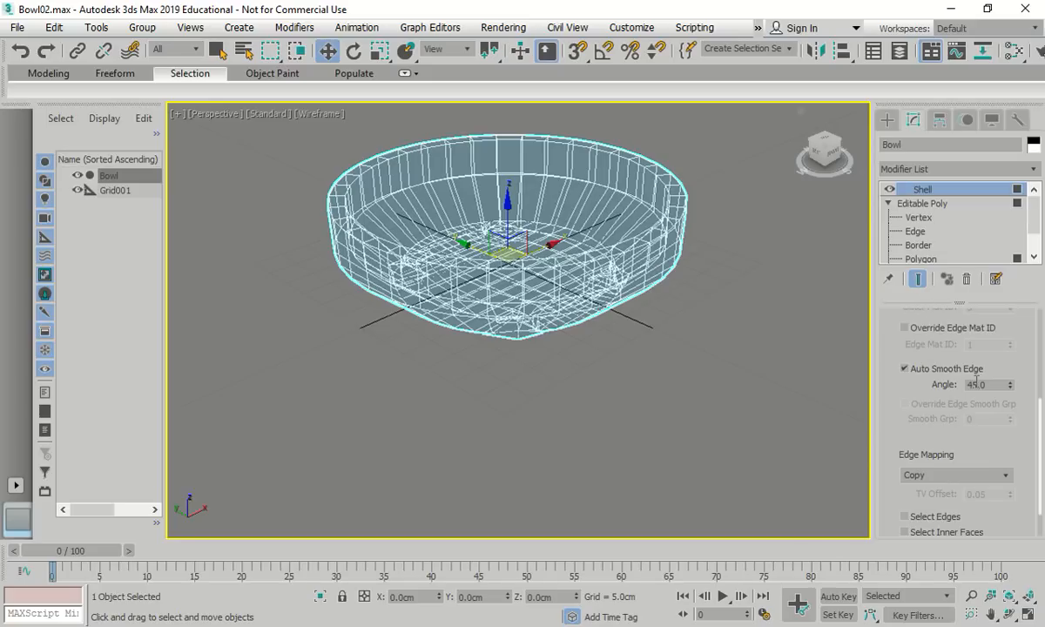
{"action": "scroll", "coordinate": [984, 370], "scroll_direction": "up", "scroll_amount": 5}
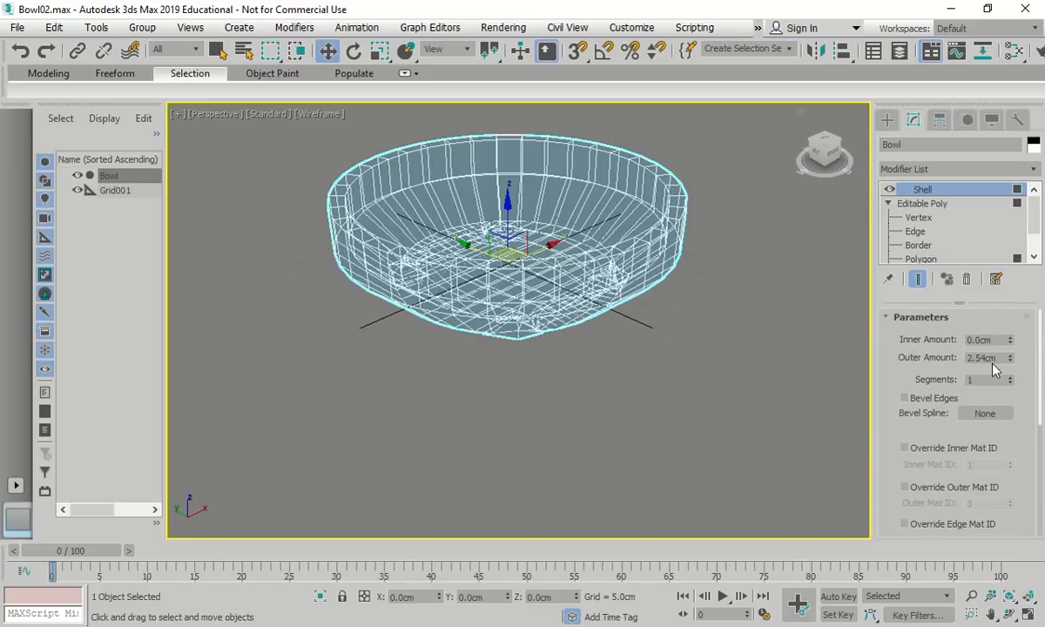
{"action": "double_click", "coordinate": [997, 359]}
{"action": "type", "text": "0.5"}
{"action": "key", "text": "Return"}
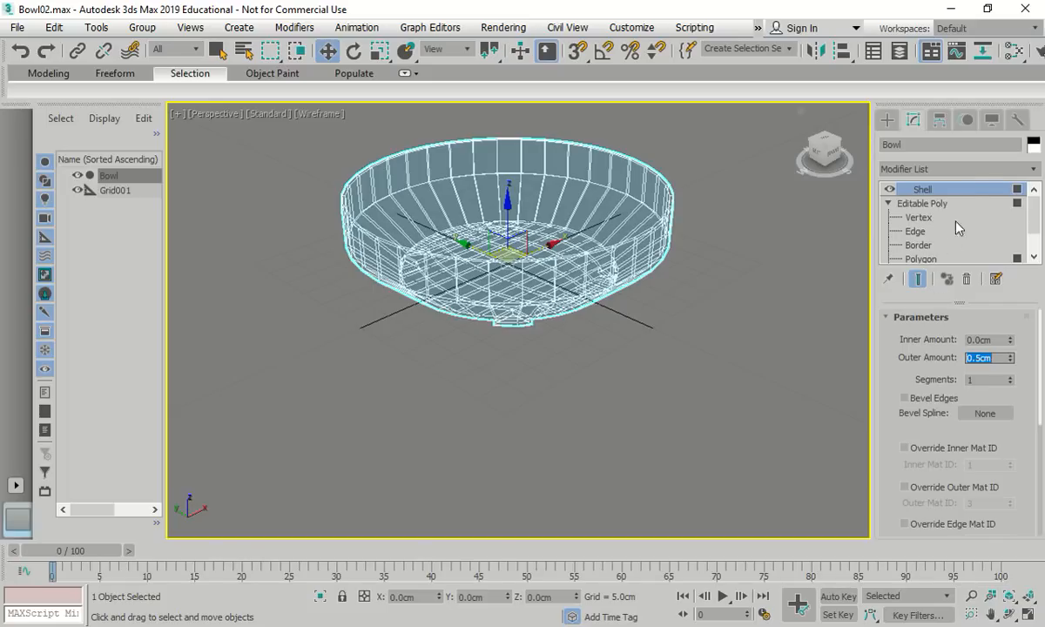
{"action": "left_click", "coordinate": [974, 171]}
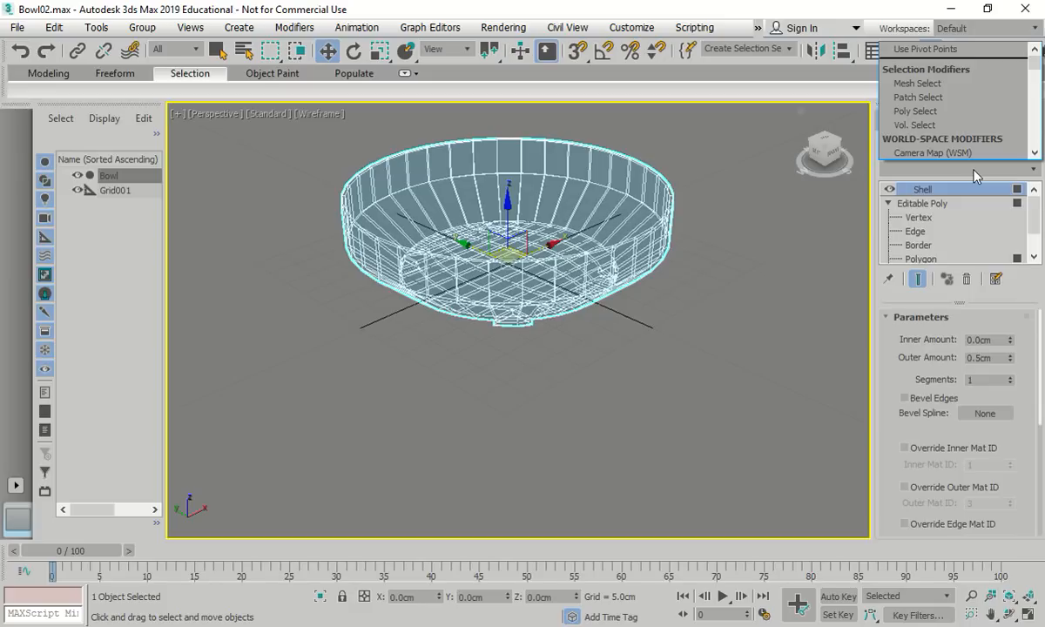
Pick CreaseSet from the Modifier List's object-space modifiers so it stacks above Shell
{"action": "left_click", "coordinate": [974, 174]}
{"action": "left_click", "coordinate": [1001, 171]}
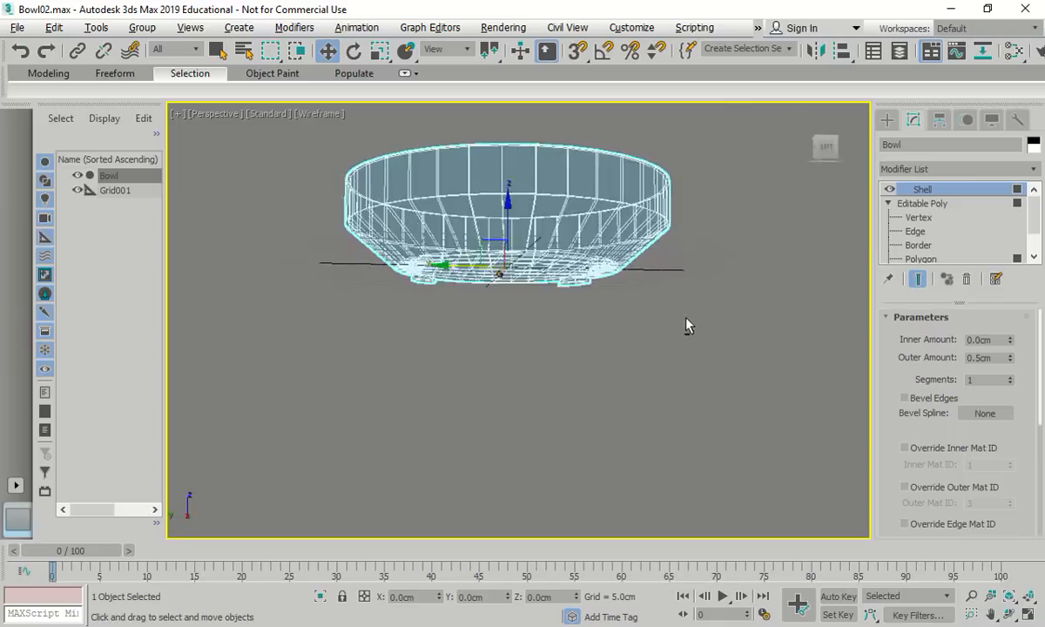
{"action": "middle_click_drag", "start_coordinate": [685, 317], "coordinate": [666, 354], "text": "alt"}
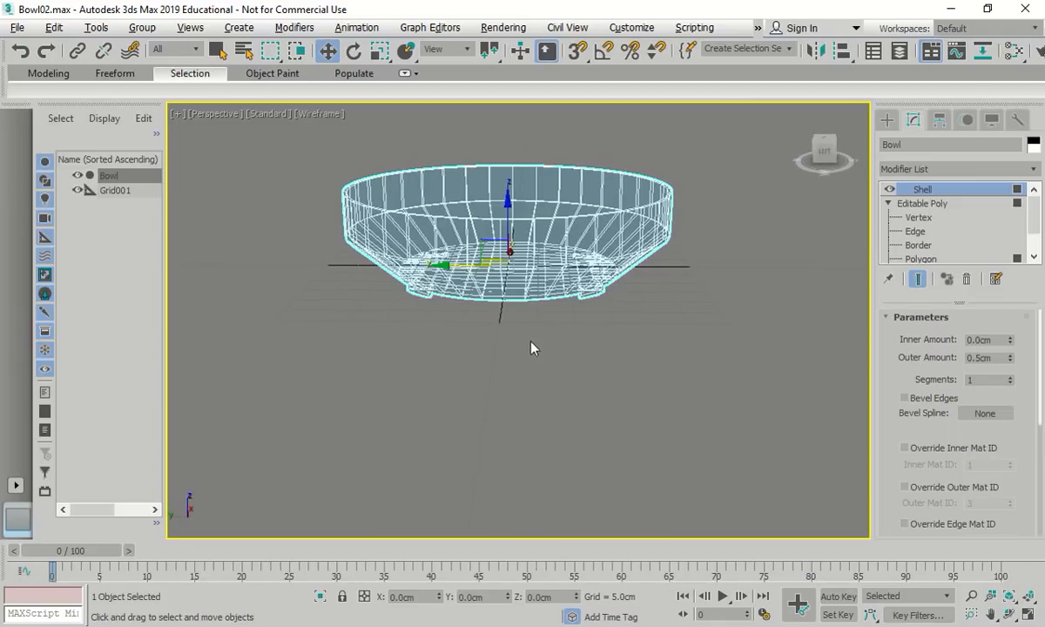
{"action": "left_click", "coordinate": [973, 171]}
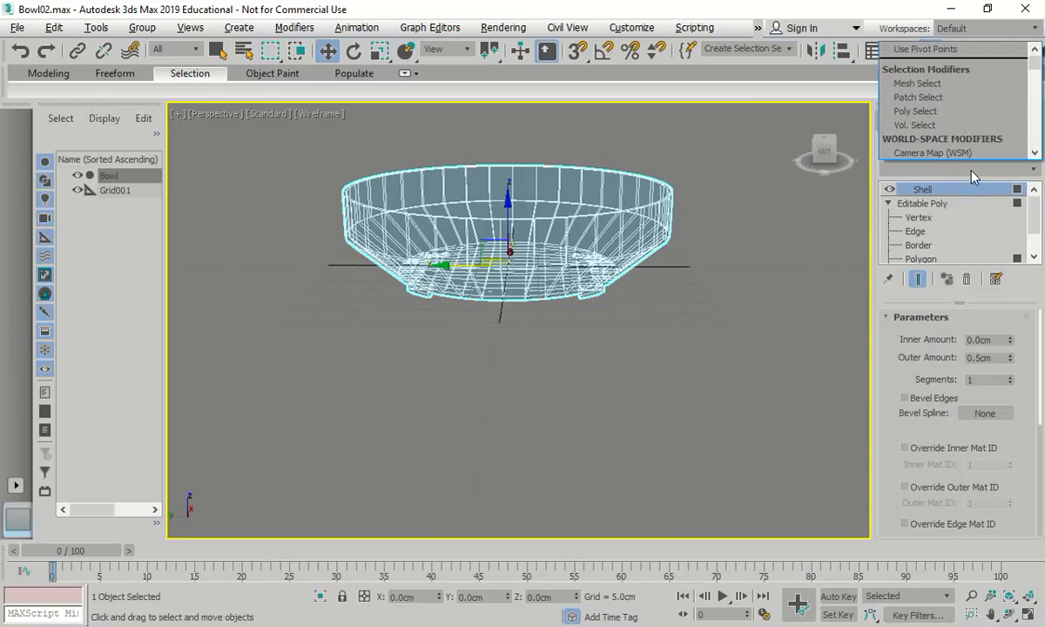
{"action": "left_click", "coordinate": [936, 170]}
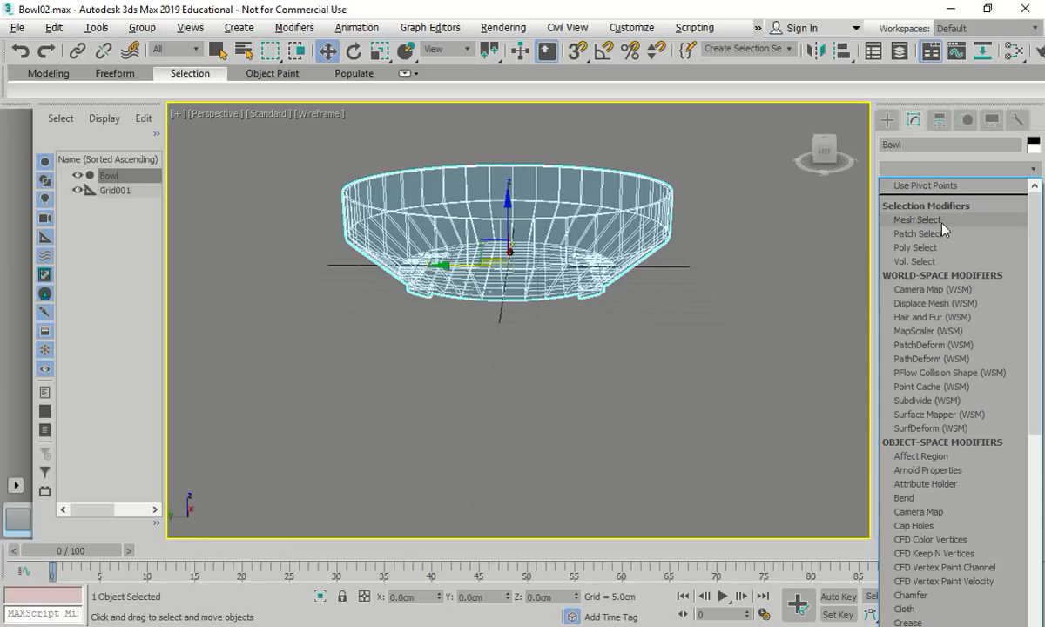
{"action": "scroll", "coordinate": [952, 427], "scroll_direction": "down", "scroll_amount": 1}
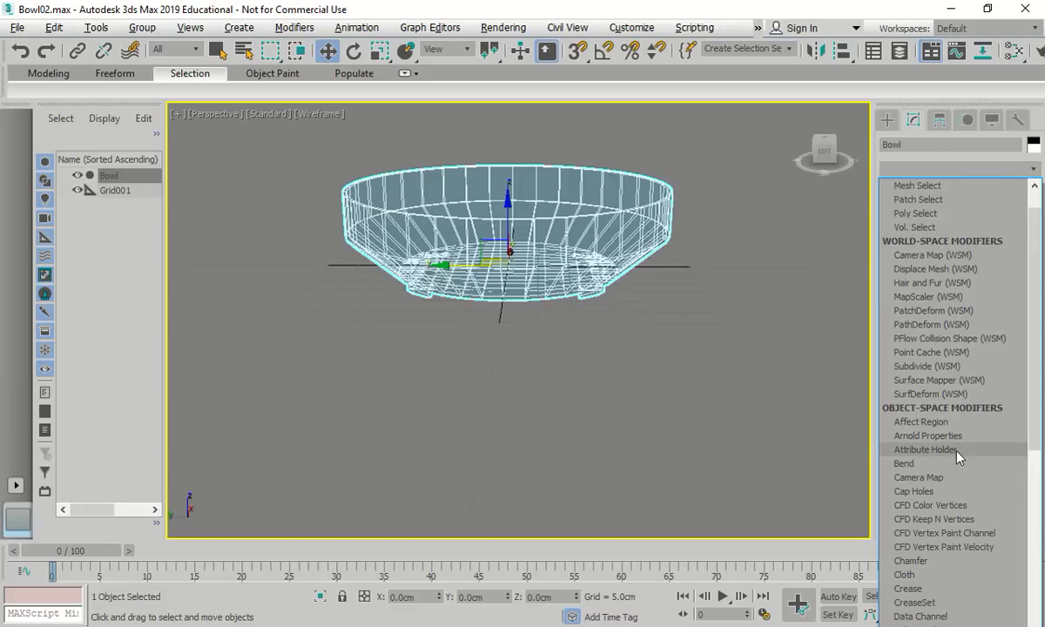
{"action": "scroll", "coordinate": [957, 453], "scroll_direction": "down", "scroll_amount": 2}
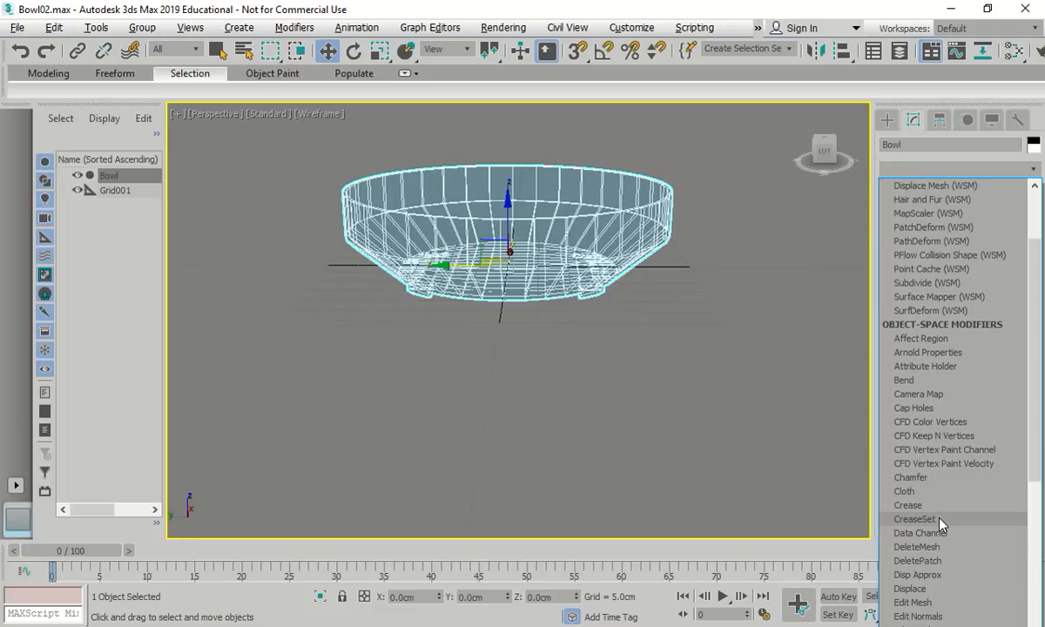
{"action": "left_click", "coordinate": [940, 519]}
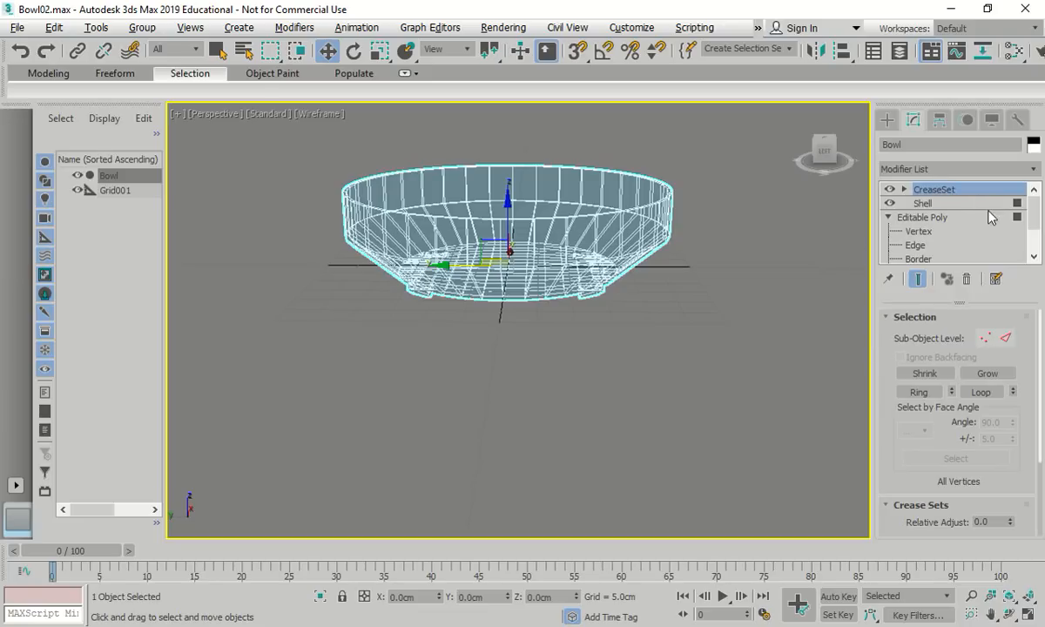
{"action": "left_click", "coordinate": [968, 170]}
{"action": "left_click", "coordinate": [968, 170]}
{"action": "left_click", "coordinate": [962, 171]}
Add an OpenSubdiv modifier on top and set its Iterations to 2
{"action": "scroll", "coordinate": [932, 509], "scroll_direction": "down", "scroll_amount": 5}
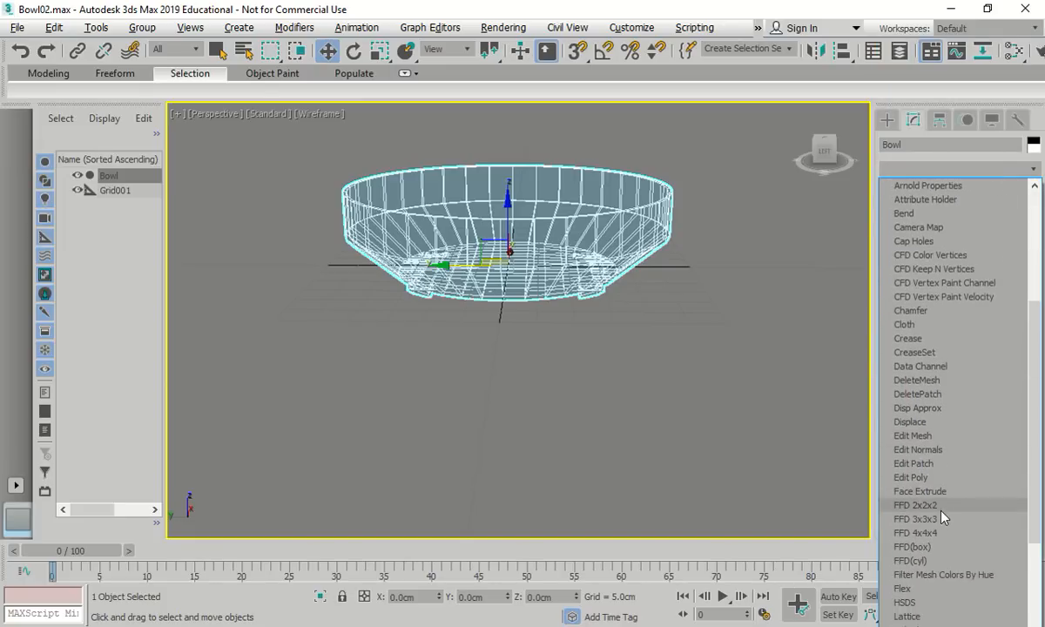
{"action": "scroll", "coordinate": [940, 518], "scroll_direction": "down", "scroll_amount": 15}
{"action": "scroll", "coordinate": [927, 436], "scroll_direction": "up", "scroll_amount": 2}
{"action": "scroll", "coordinate": [927, 349], "scroll_direction": "up", "scroll_amount": 3}
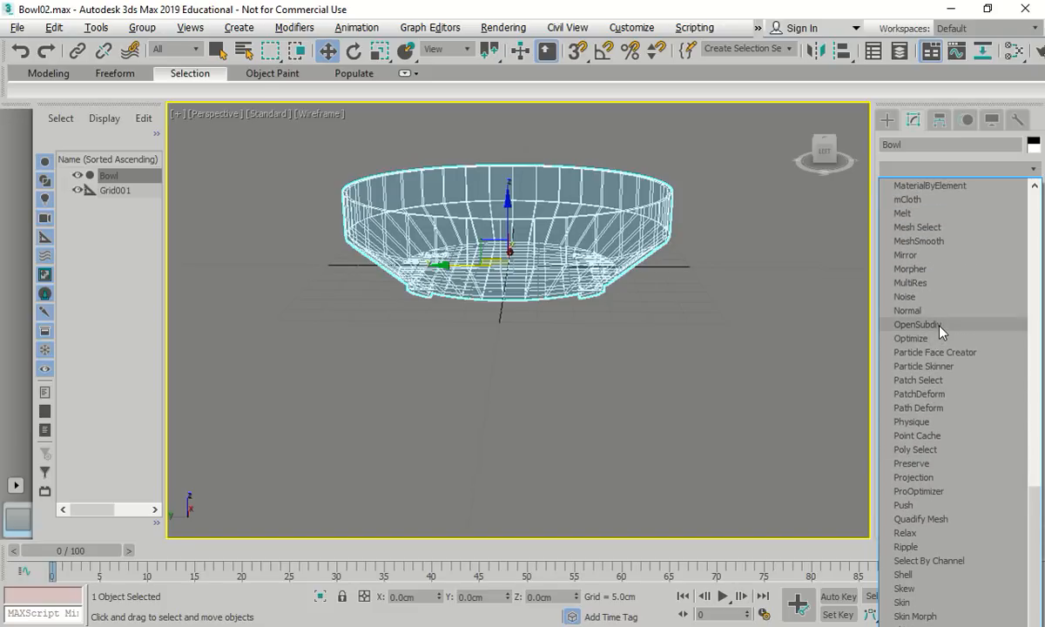
{"action": "left_click", "coordinate": [923, 325]}
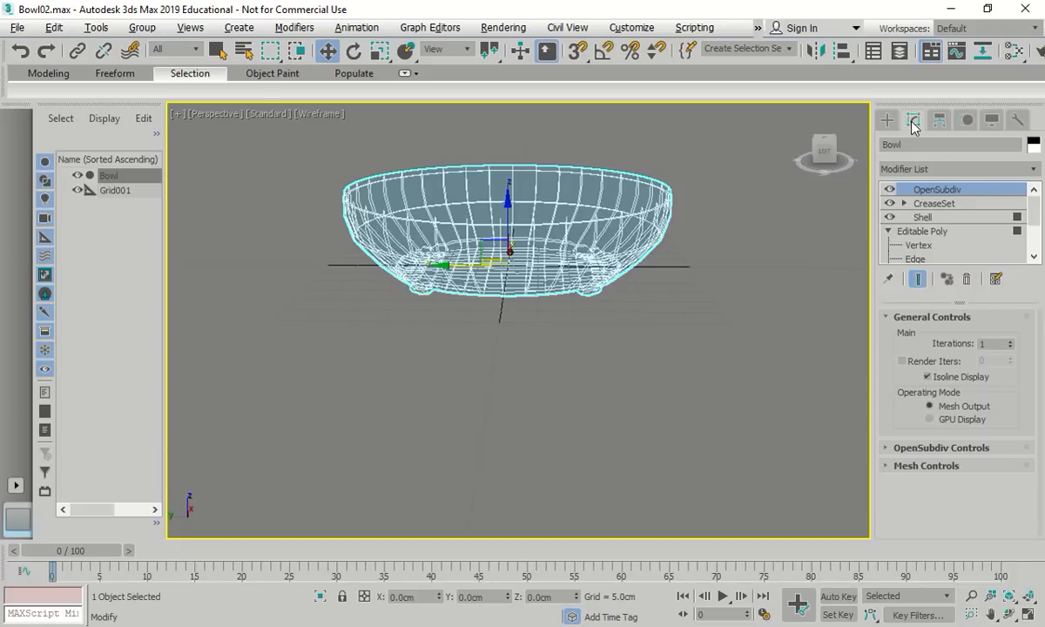
{"action": "double_click", "coordinate": [989, 344]}
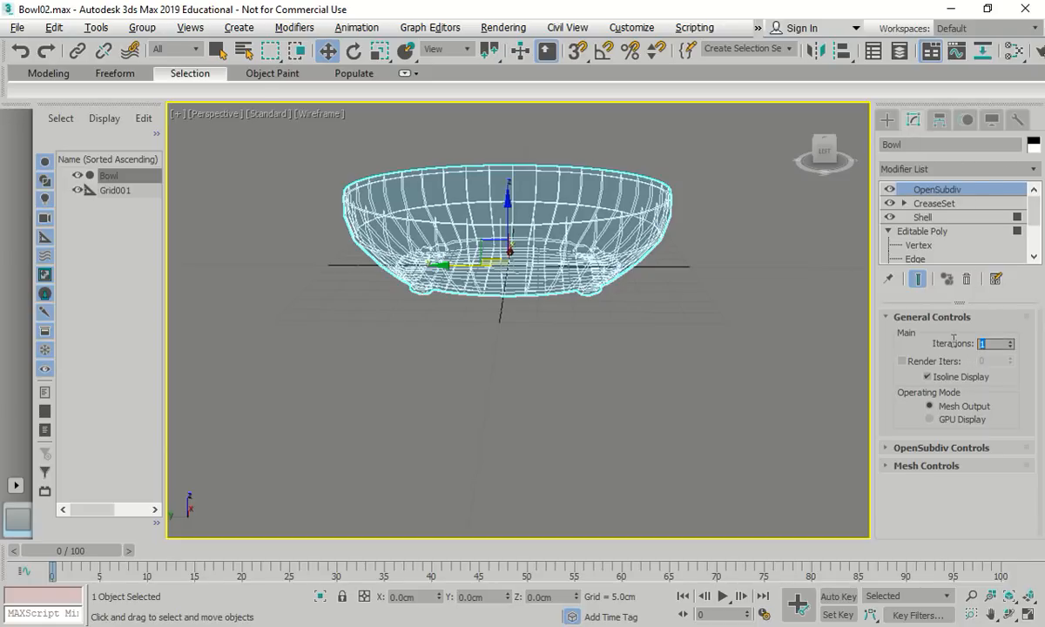
{"action": "key", "text": "Return"}
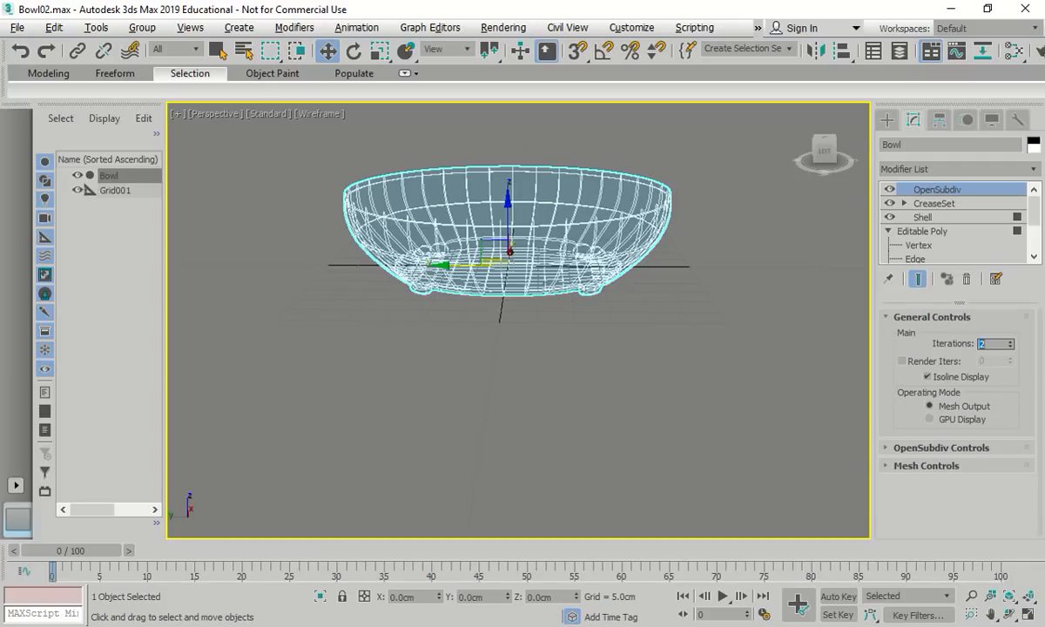
Switch to Clay shading, orbit to a side view, and enter the CreaseSet's Edge level
{"action": "left_click", "coordinate": [332, 115]}
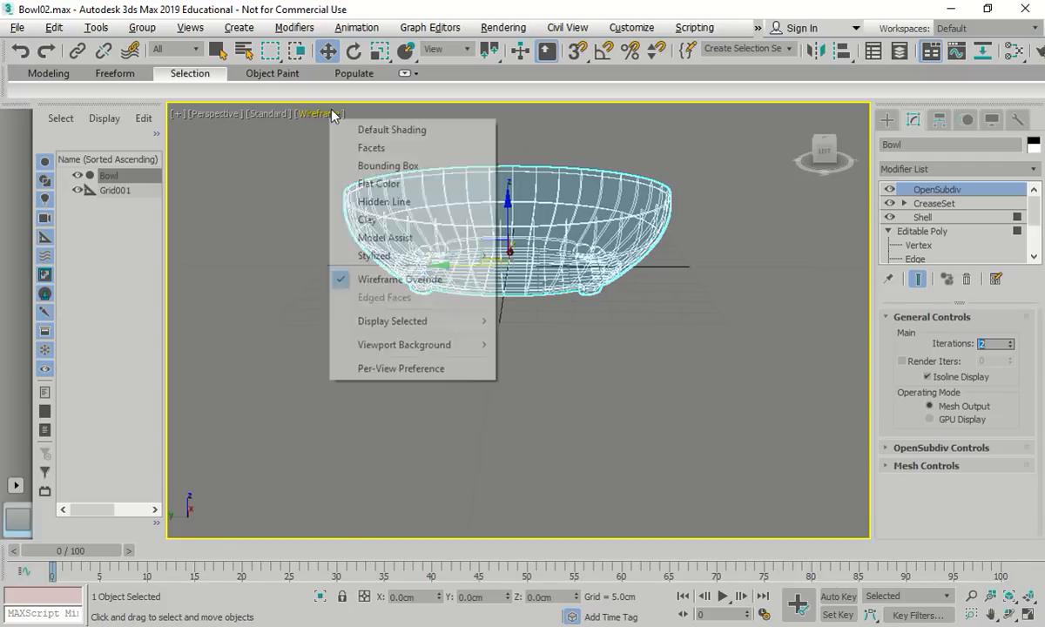
{"action": "left_click", "coordinate": [375, 221]}
{"action": "middle_click_drag", "start_coordinate": [466, 431], "coordinate": [501, 422], "text": "alt"}
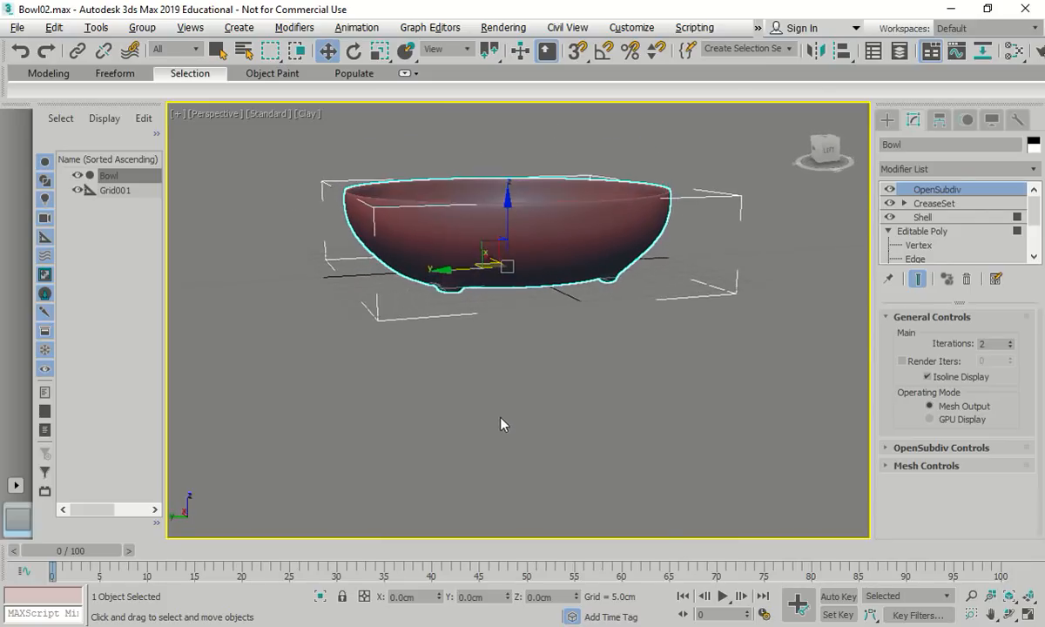
{"action": "left_click", "coordinate": [904, 203]}
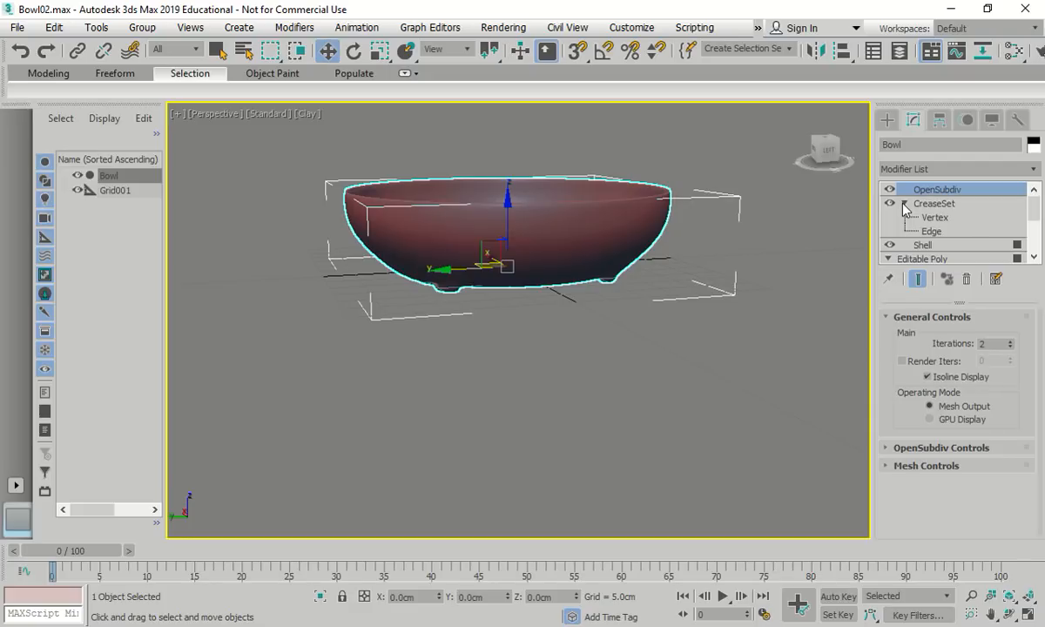
{"action": "left_click", "coordinate": [930, 232]}
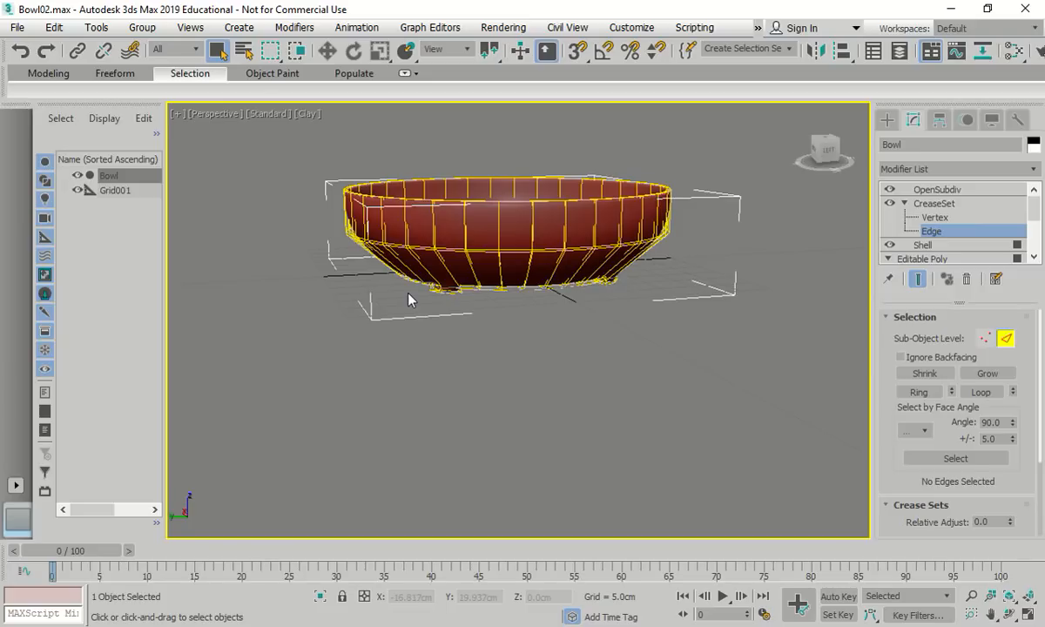
{"action": "scroll", "coordinate": [440, 278], "scroll_direction": "up", "scroll_amount": 5}
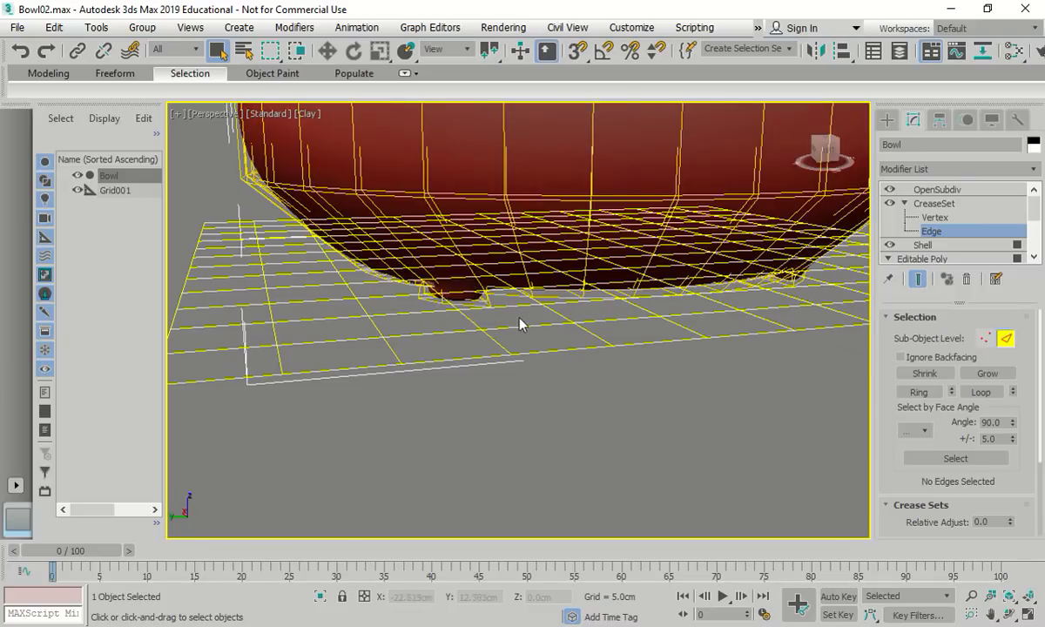
{"action": "scroll", "coordinate": [487, 297], "scroll_direction": "down", "scroll_amount": 4}
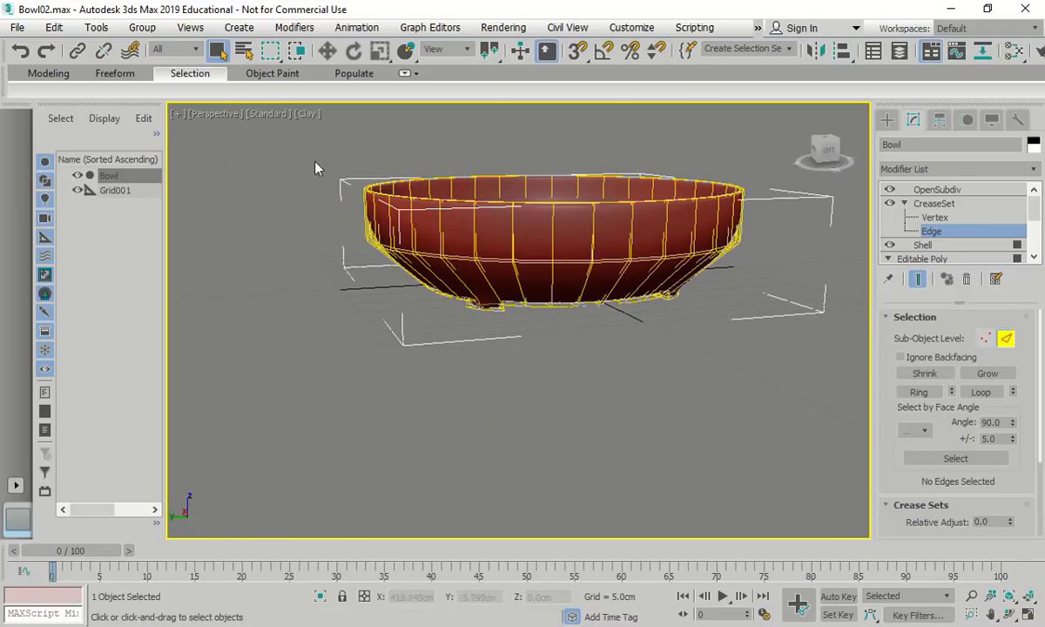
Try Wireframe and Clay shading, settle on Hidden Line, and orbit to view the bowl's underside
{"action": "left_click", "coordinate": [304, 113]}
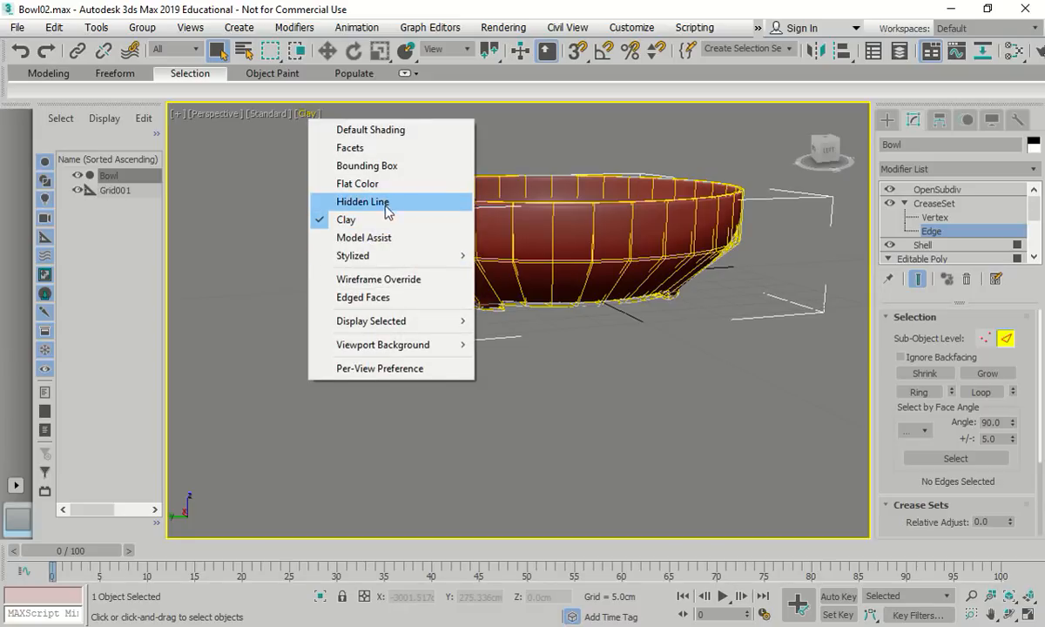
{"action": "left_click", "coordinate": [392, 279]}
{"action": "scroll", "coordinate": [531, 357], "scroll_direction": "up", "scroll_amount": 5}
{"action": "scroll", "coordinate": [567, 275], "scroll_direction": "up", "scroll_amount": 4}
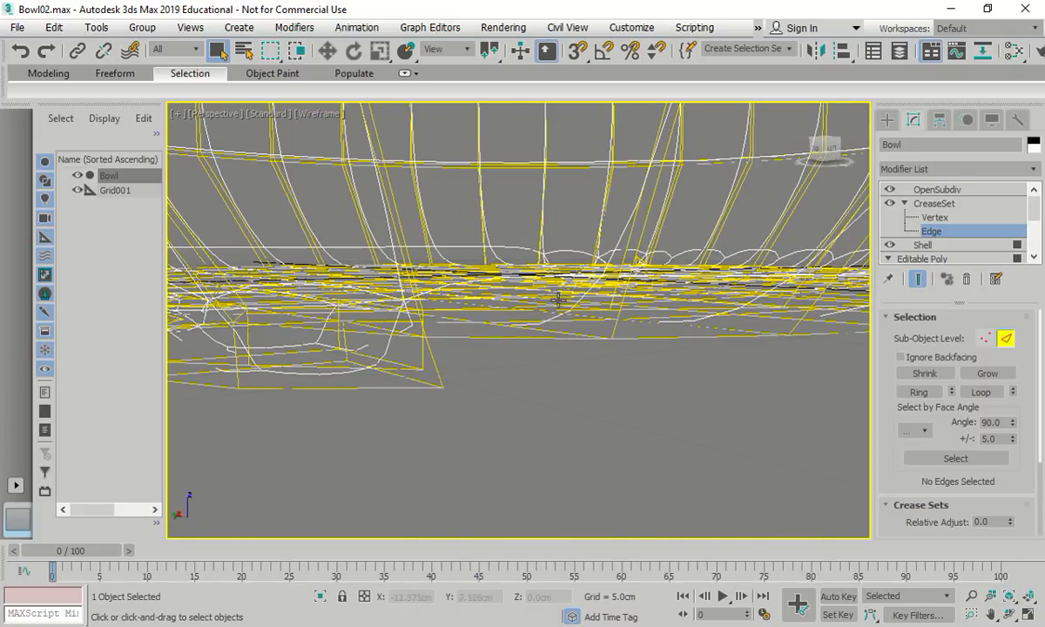
{"action": "left_click", "coordinate": [309, 114]}
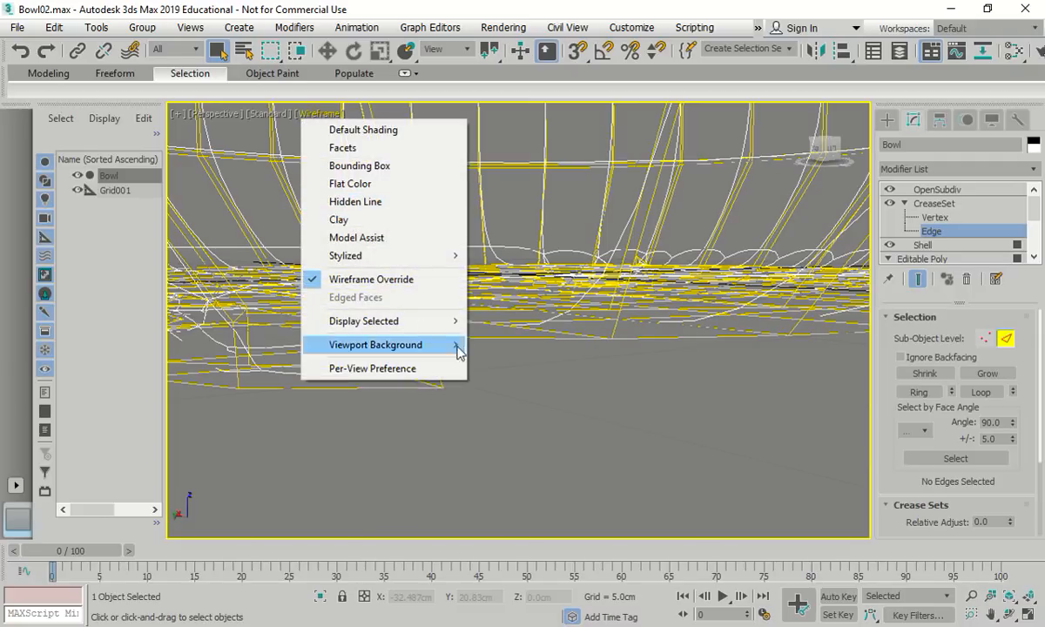
{"action": "left_click", "coordinate": [353, 221]}
{"action": "scroll", "coordinate": [440, 315], "scroll_direction": "up", "scroll_amount": 3}
{"action": "scroll", "coordinate": [453, 320], "scroll_direction": "down", "scroll_amount": 3}
{"action": "left_click", "coordinate": [309, 114]}
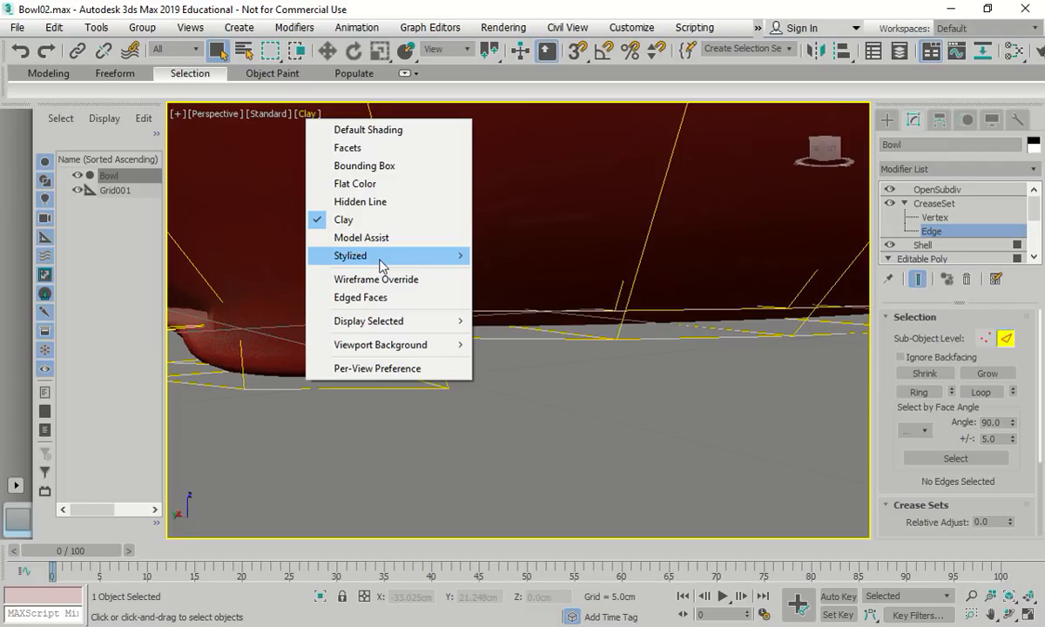
{"action": "left_click", "coordinate": [396, 202]}
{"action": "scroll", "coordinate": [505, 366], "scroll_direction": "up", "scroll_amount": 3}
{"action": "scroll", "coordinate": [494, 372], "scroll_direction": "down", "scroll_amount": 3}
{"action": "scroll", "coordinate": [487, 366], "scroll_direction": "up", "scroll_amount": 3}
{"action": "scroll", "coordinate": [483, 362], "scroll_direction": "down", "scroll_amount": 4}
{"action": "scroll", "coordinate": [474, 378], "scroll_direction": "up", "scroll_amount": 2}
{"action": "scroll", "coordinate": [469, 387], "scroll_direction": "up", "scroll_amount": 3}
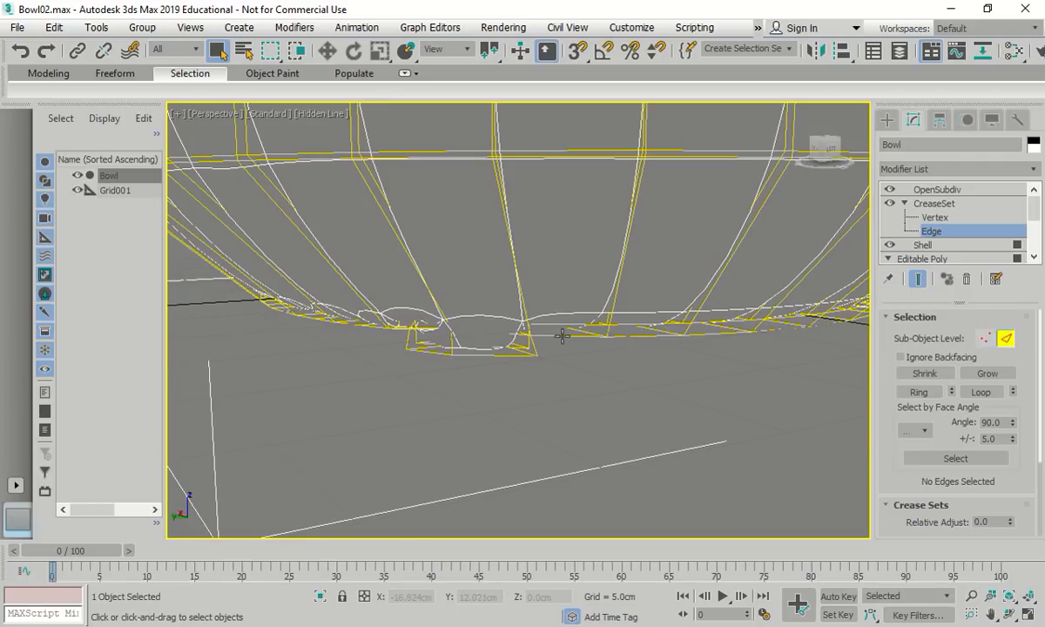
{"action": "middle_click_drag", "start_coordinate": [578, 368], "coordinate": [508, 355], "text": "alt"}
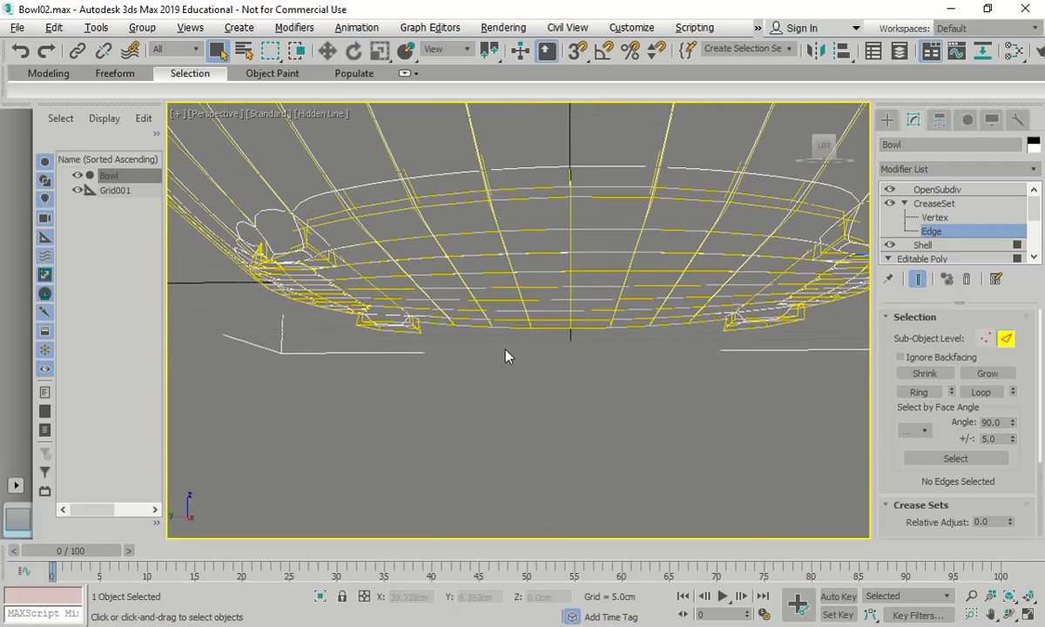
Select two adjacent rim edges and extend them with Loop to all 16 rim edges
{"action": "left_click", "coordinate": [521, 199]}
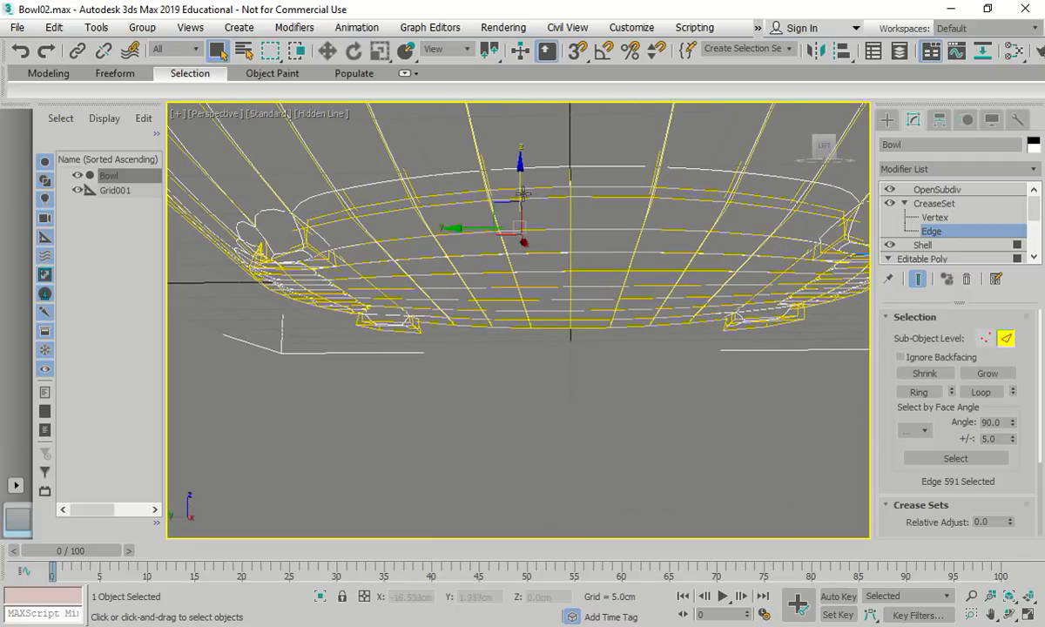
{"action": "middle_click_drag", "start_coordinate": [607, 241], "coordinate": [499, 314], "text": "alt"}
{"action": "left_click", "coordinate": [530, 344]}
{"action": "left_click", "coordinate": [566, 345]}
{"action": "left_click", "coordinate": [584, 357], "text": "ctrl"}
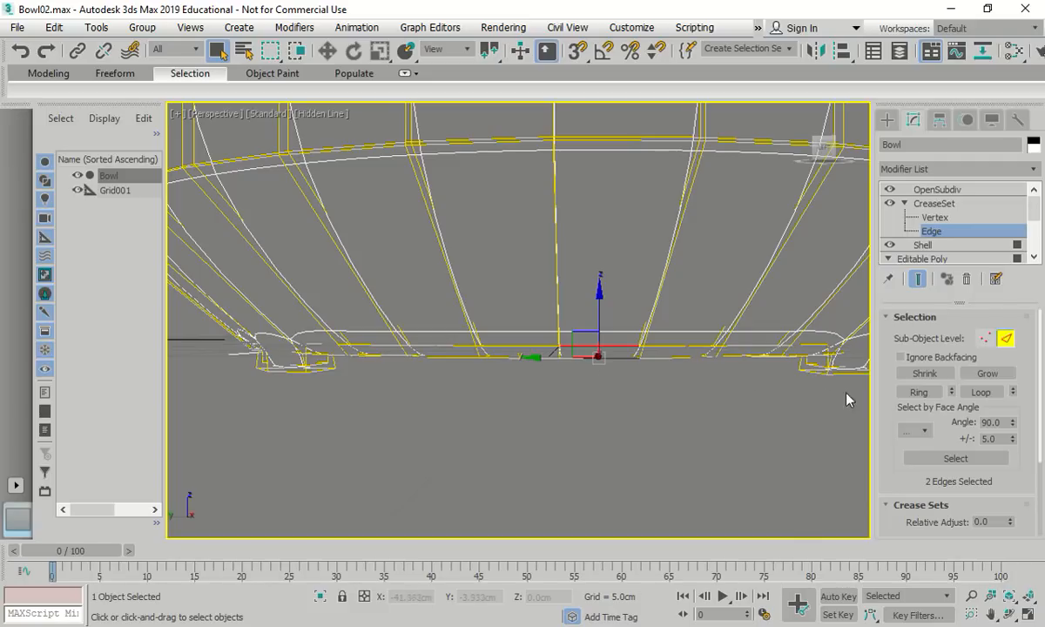
{"action": "left_click", "coordinate": [980, 391]}
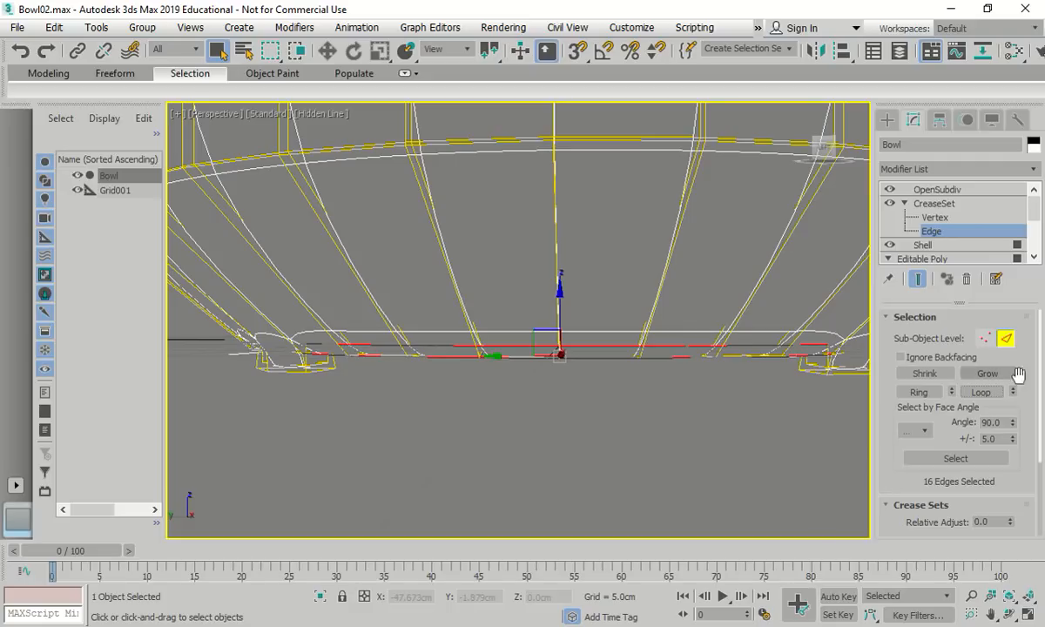
{"action": "left_click_drag", "start_coordinate": [1040, 440], "coordinate": [1042, 513]}
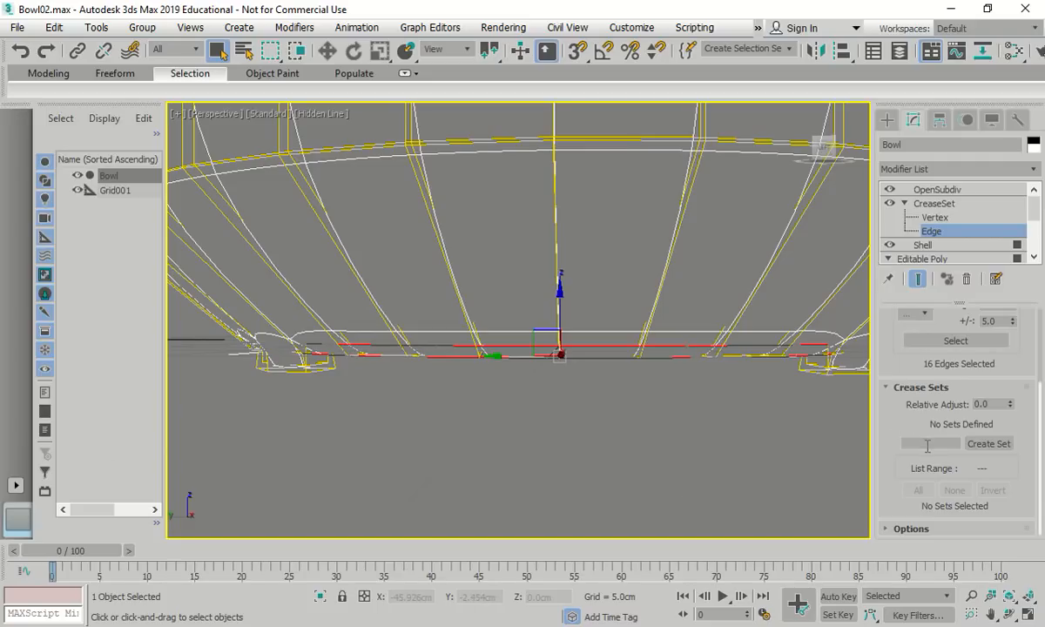
Save the Bowl's 16 rim edges as crease set 'top_crease' with crease value 0.5
{"action": "type", "text": "top_crease"}
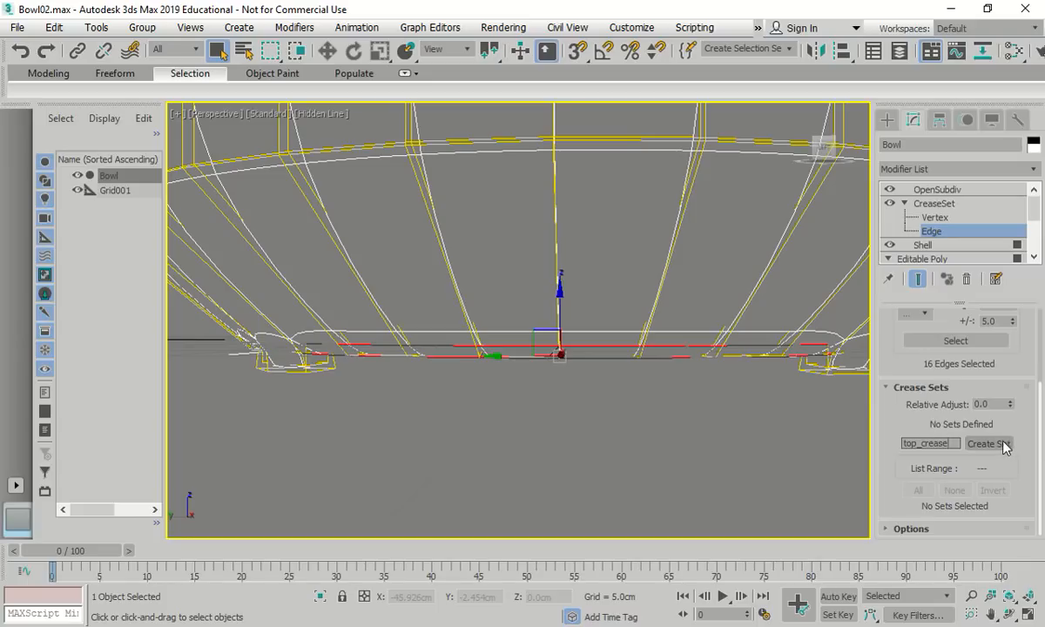
{"action": "left_click_drag", "start_coordinate": [1001, 407], "coordinate": [937, 404]}
{"action": "left_click", "coordinate": [996, 445]}
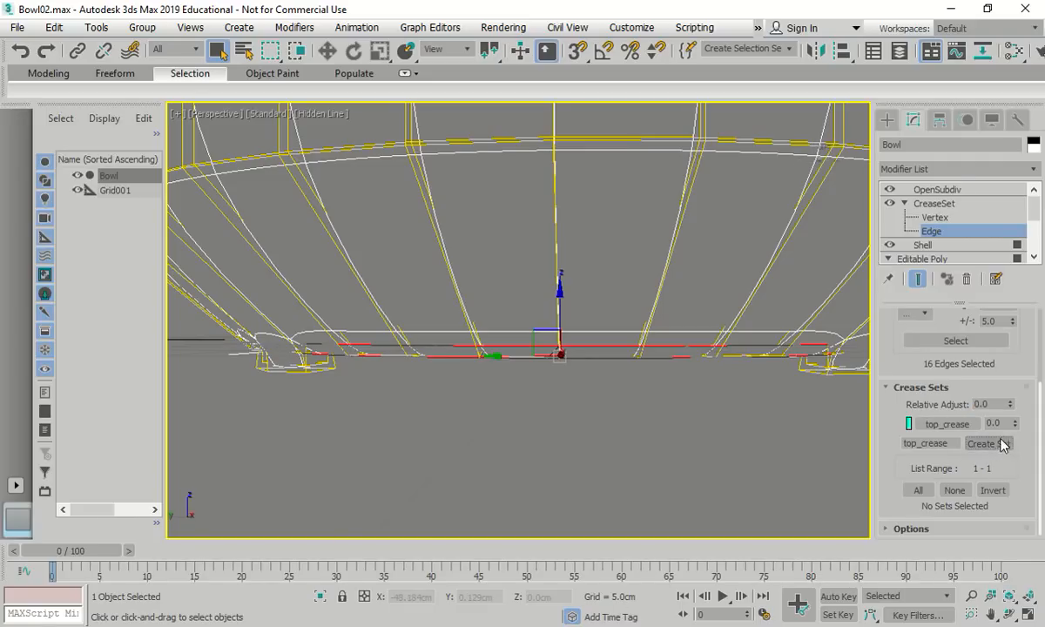
{"action": "left_click_drag", "start_coordinate": [1007, 424], "coordinate": [960, 423]}
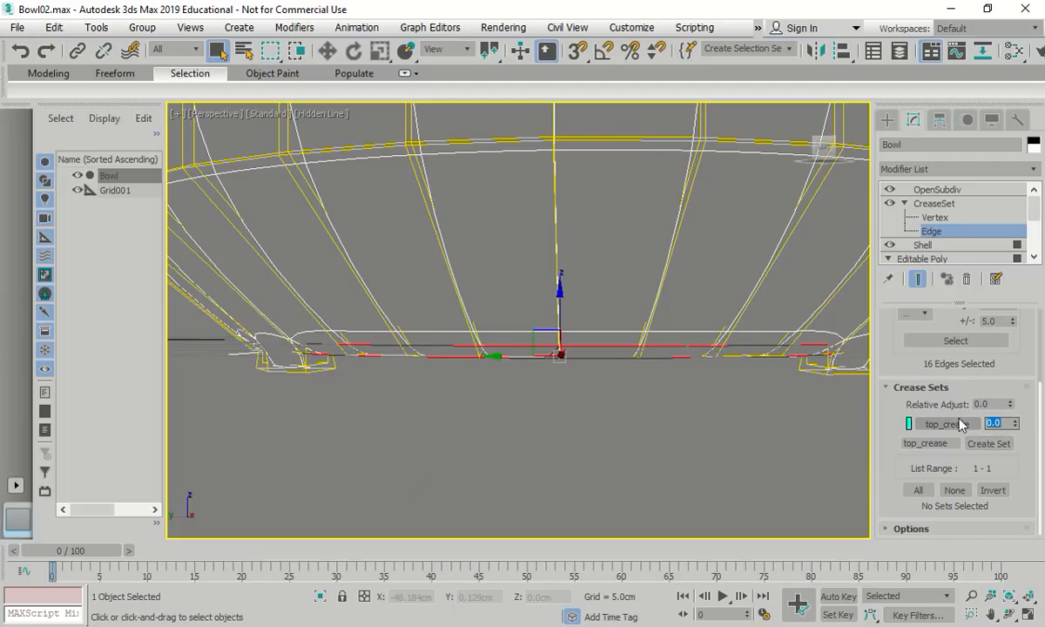
{"action": "type", "text": "0.5"}
{"action": "key", "text": "Return"}
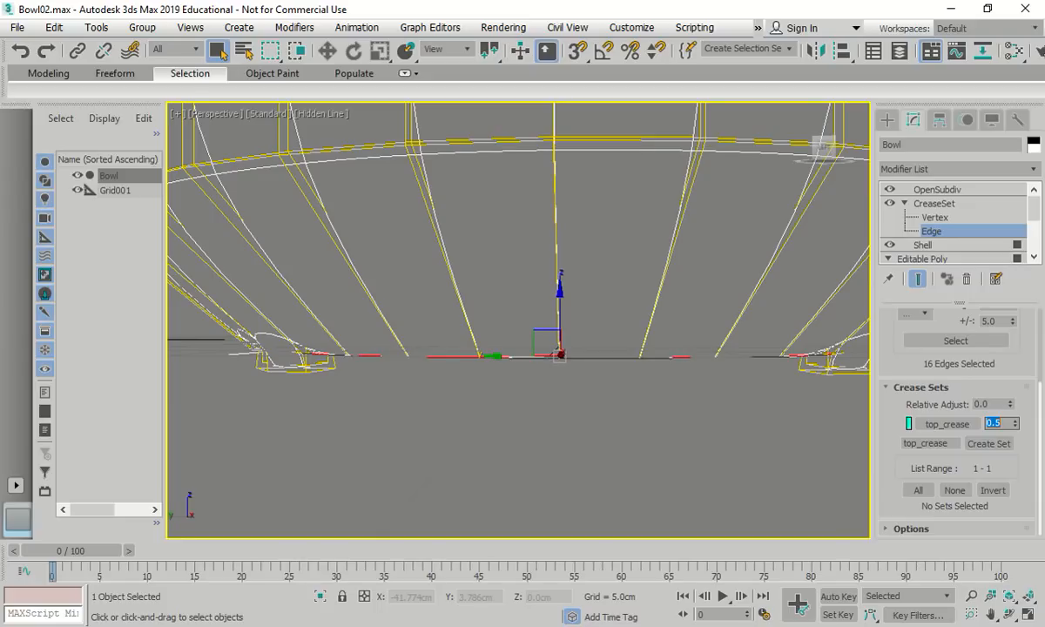
{"action": "middle_click_drag", "start_coordinate": [593, 417], "coordinate": [495, 477], "text": "alt"}
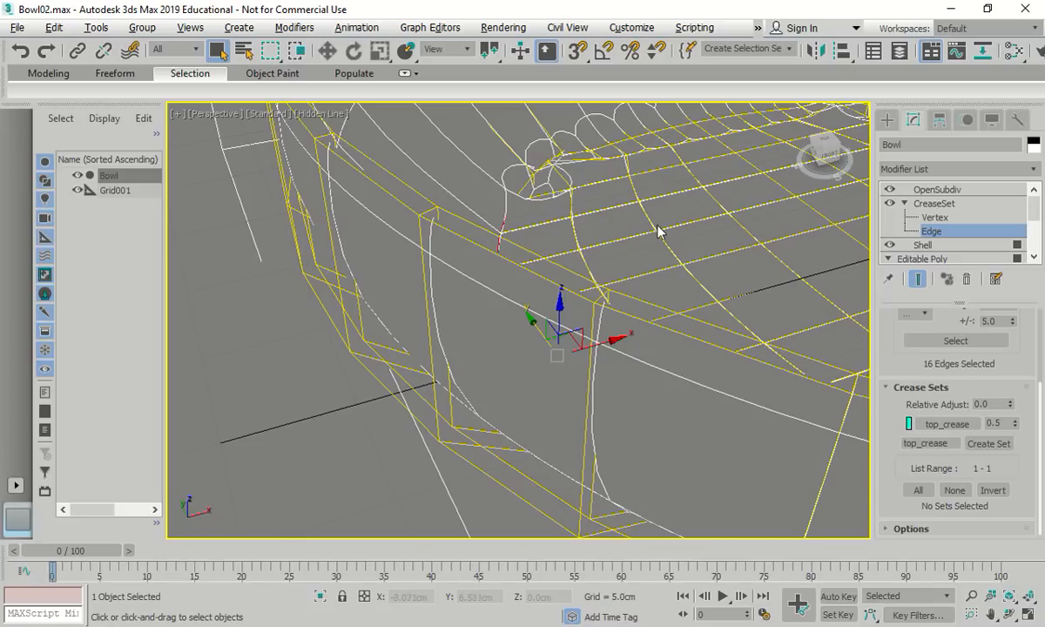
Add a Taper modifier above CreaseSet on the Bowl and select its Gizmo sub-object
{"action": "key", "text": "z"}
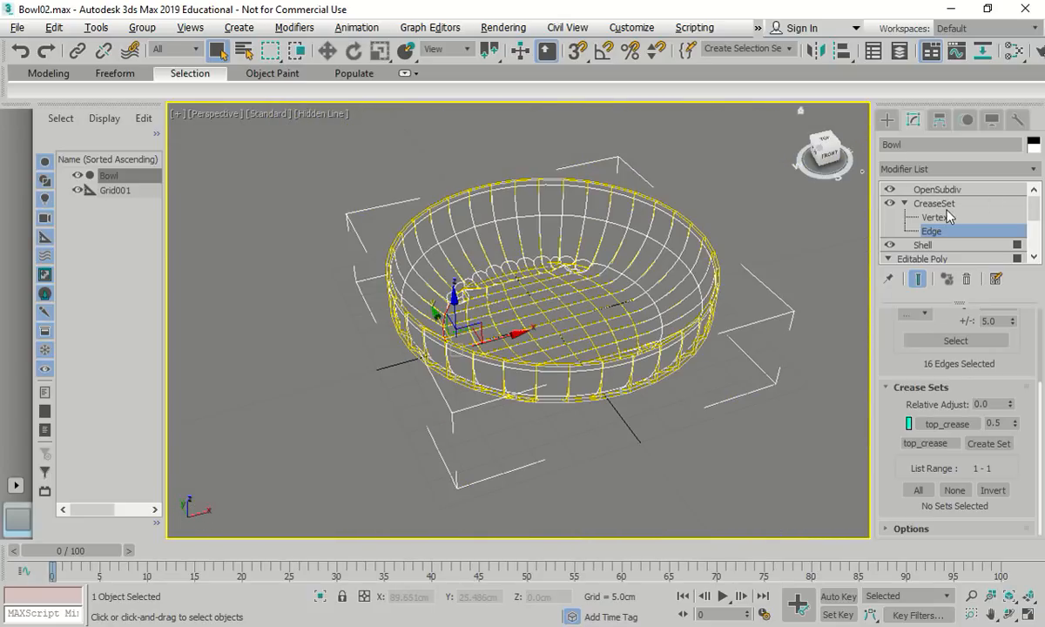
{"action": "left_click", "coordinate": [890, 202]}
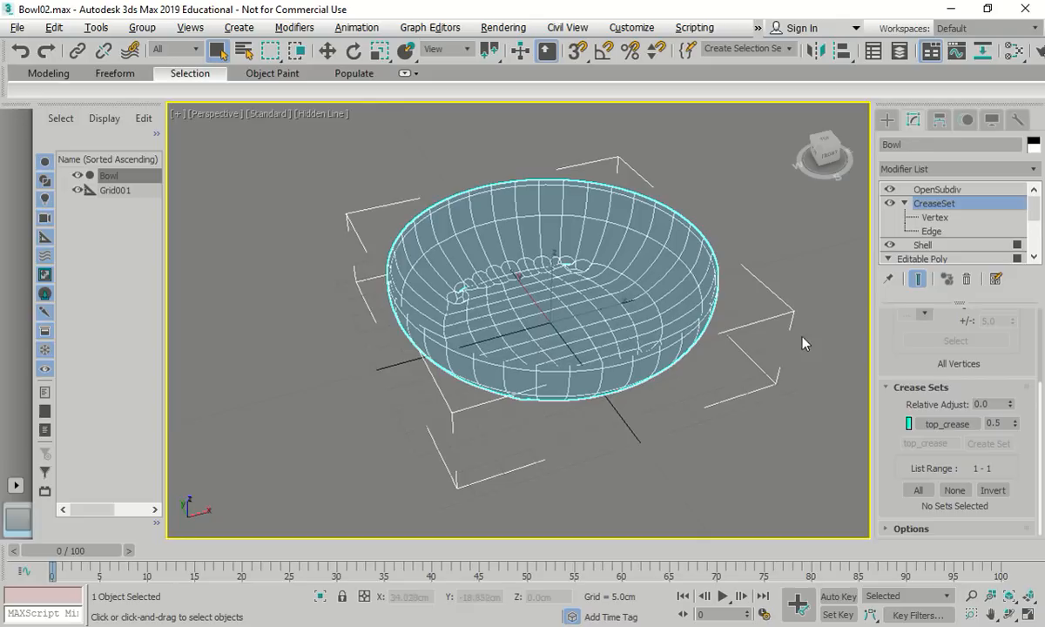
{"action": "left_click", "coordinate": [947, 169]}
{"action": "scroll", "coordinate": [930, 399], "scroll_direction": "up", "scroll_amount": 2}
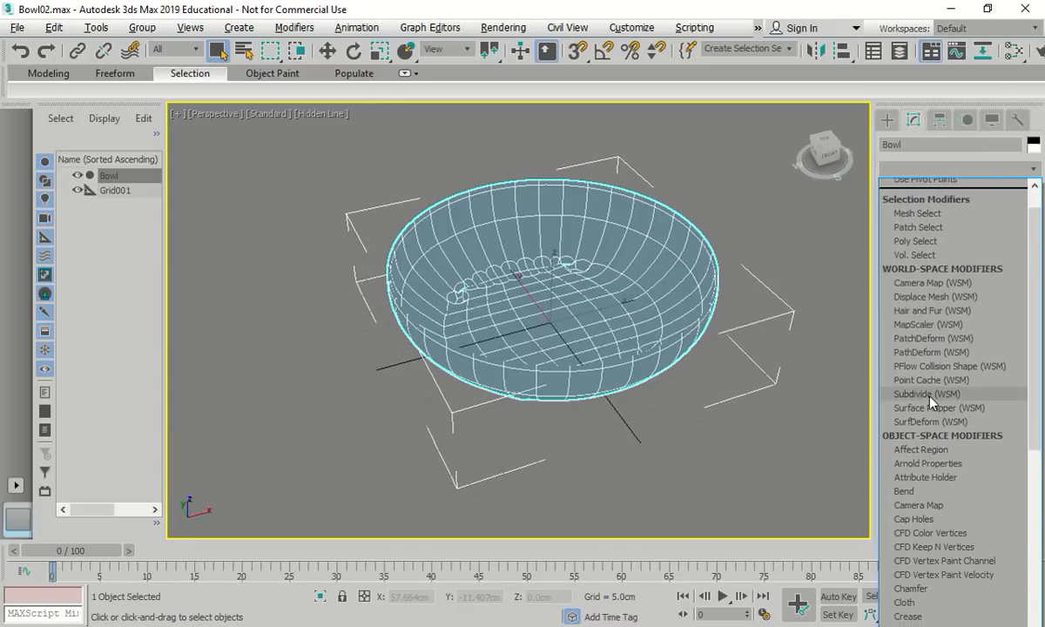
{"action": "scroll", "coordinate": [929, 398], "scroll_direction": "down", "scroll_amount": 4}
{"action": "scroll", "coordinate": [930, 398], "scroll_direction": "down", "scroll_amount": 18}
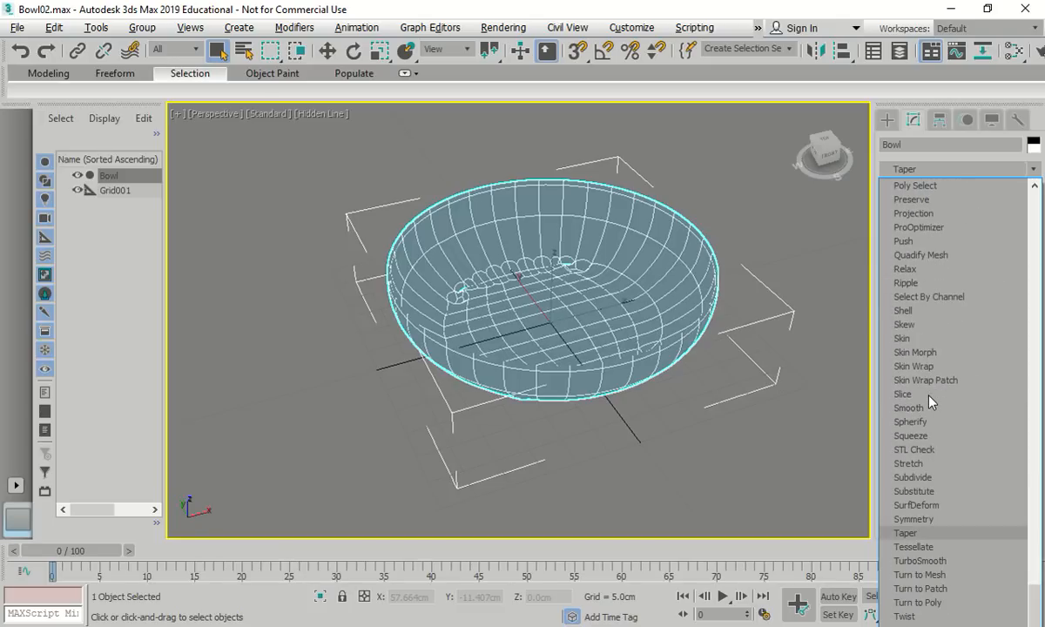
{"action": "left_click", "coordinate": [916, 535]}
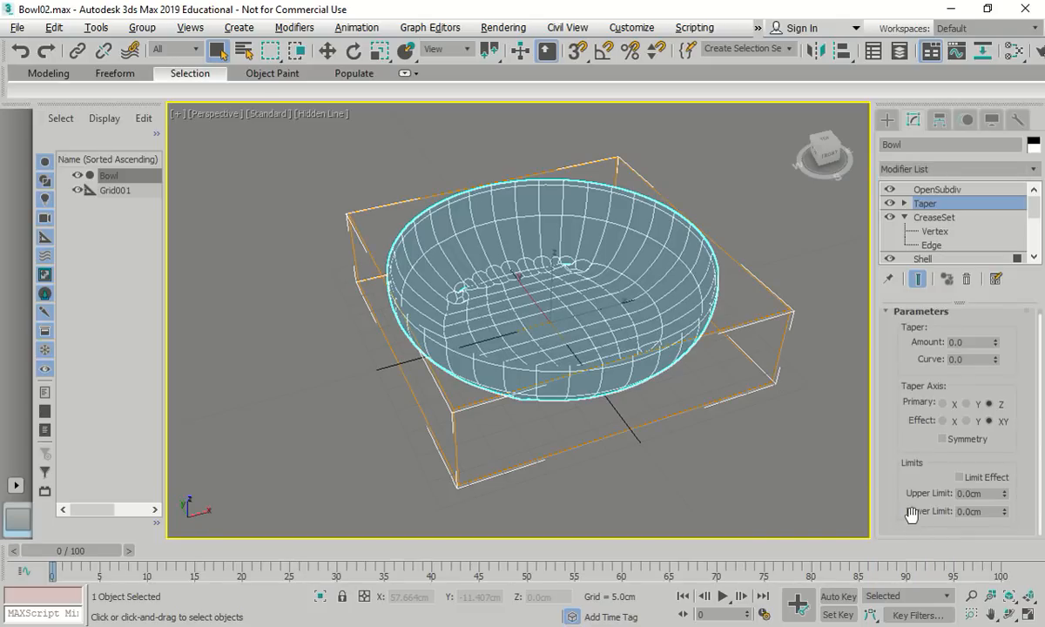
{"action": "left_click", "coordinate": [904, 203]}
{"action": "left_click", "coordinate": [931, 217]}
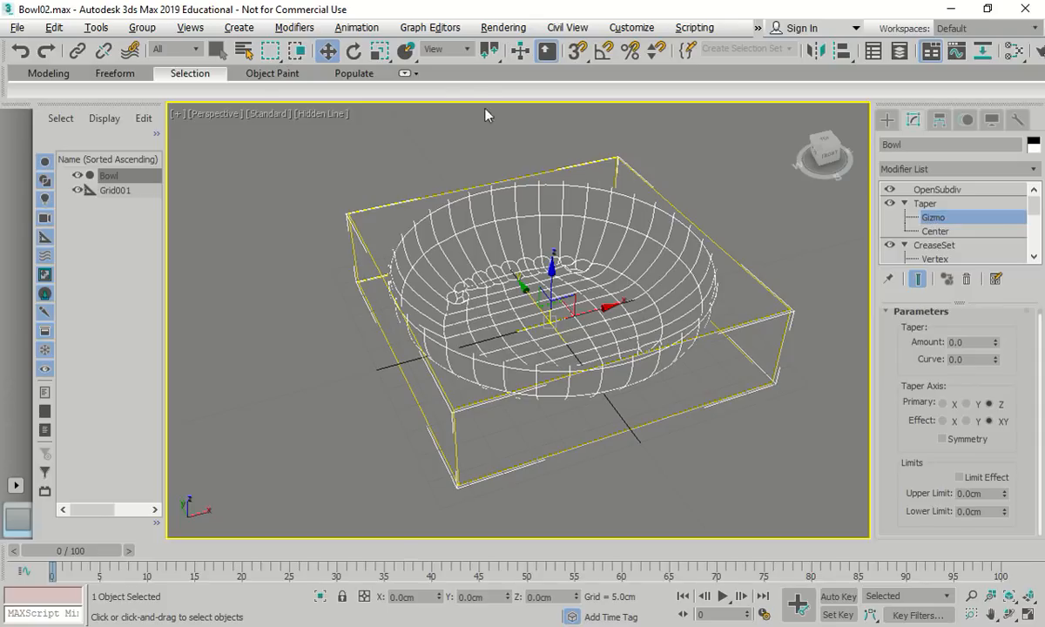
With Scale active, set the Taper Amount to 0.26 and Curve to -0.93
{"action": "left_click", "coordinate": [379, 52]}
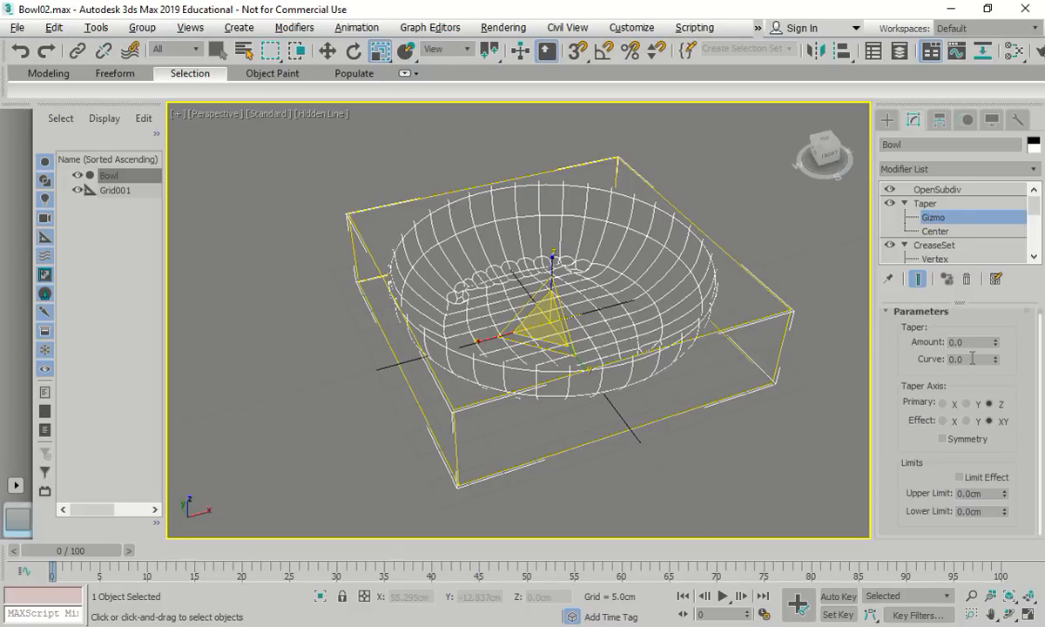
{"action": "left_click_drag", "start_coordinate": [975, 346], "coordinate": [906, 346]}
{"action": "type", "text": ".236"}
{"action": "left_click", "coordinate": [971, 360]}
{"action": "left_click_drag", "start_coordinate": [970, 359], "coordinate": [910, 352]}
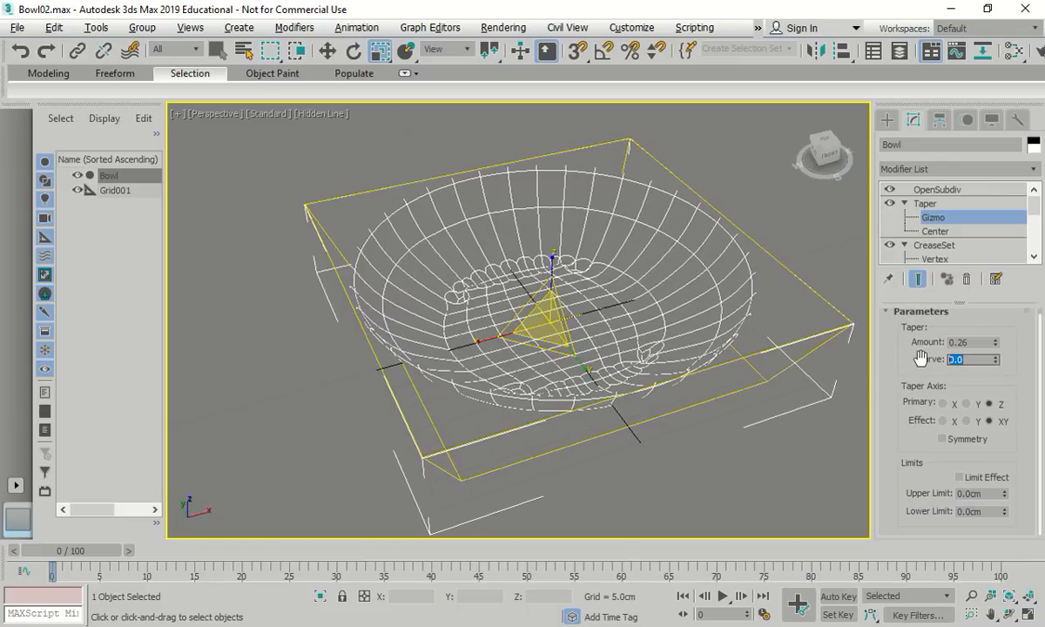
{"action": "type", "text": "-0.93"}
{"action": "key", "text": "Return"}
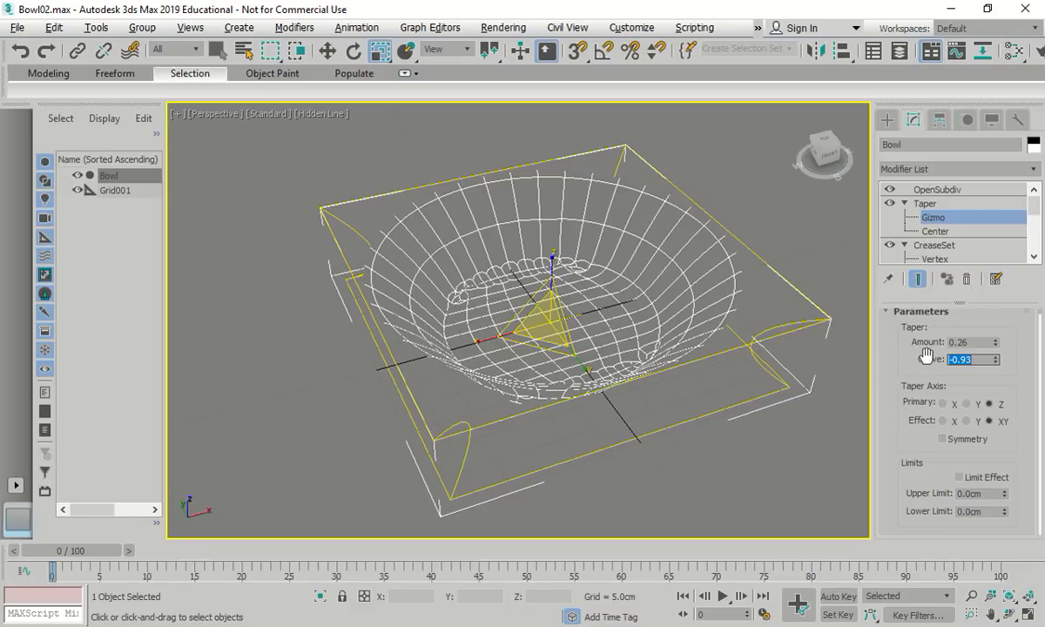
Set the Taper primary axis to X and, after comparing Z and Y, effect ZY
{"action": "left_click", "coordinate": [947, 403]}
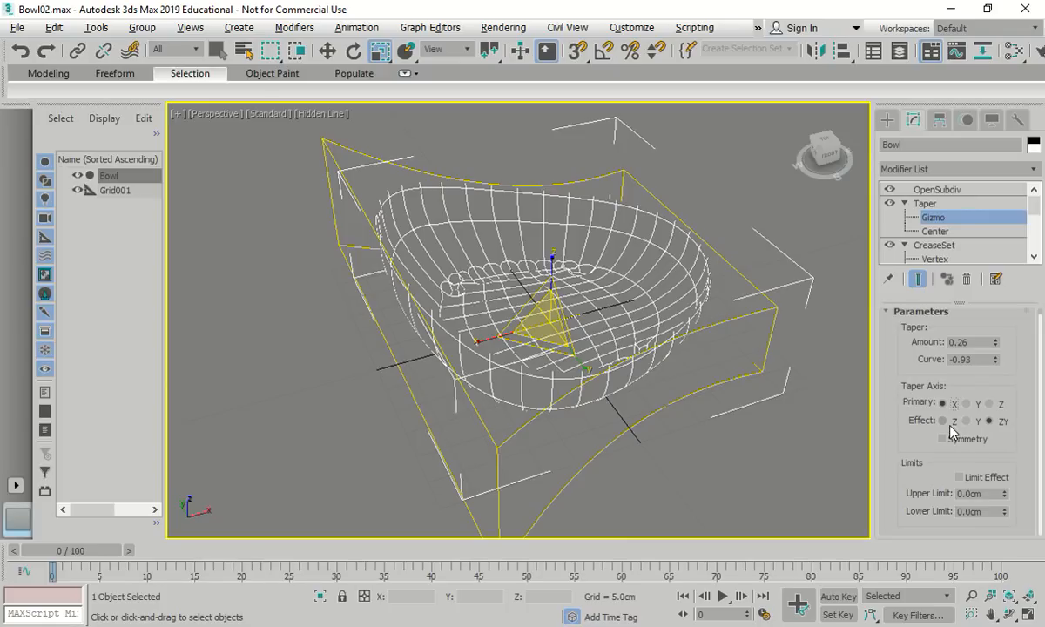
{"action": "left_click", "coordinate": [945, 422]}
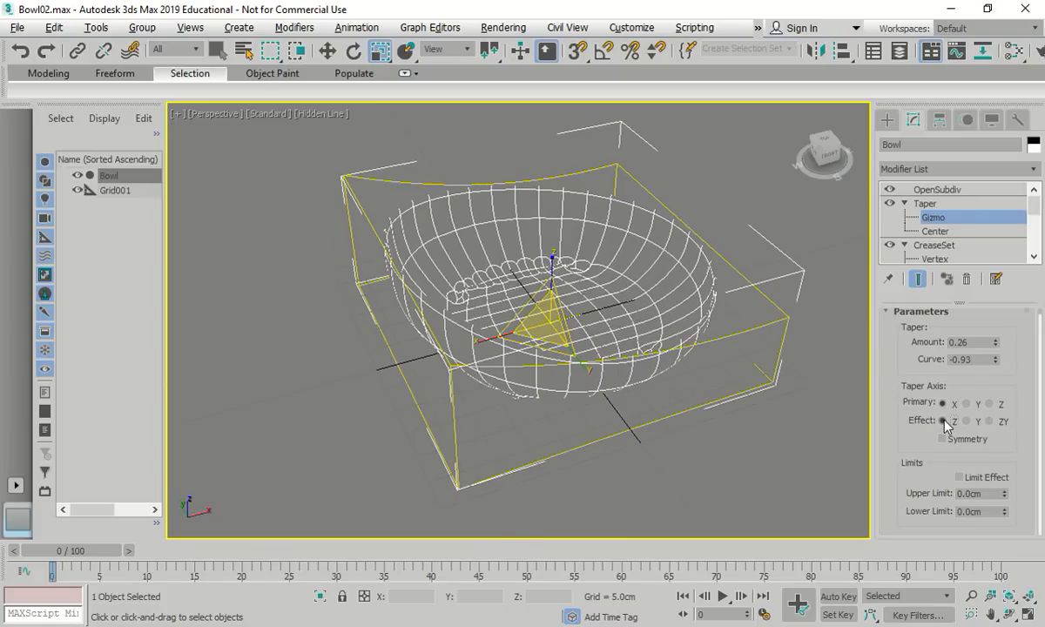
{"action": "left_click", "coordinate": [973, 421]}
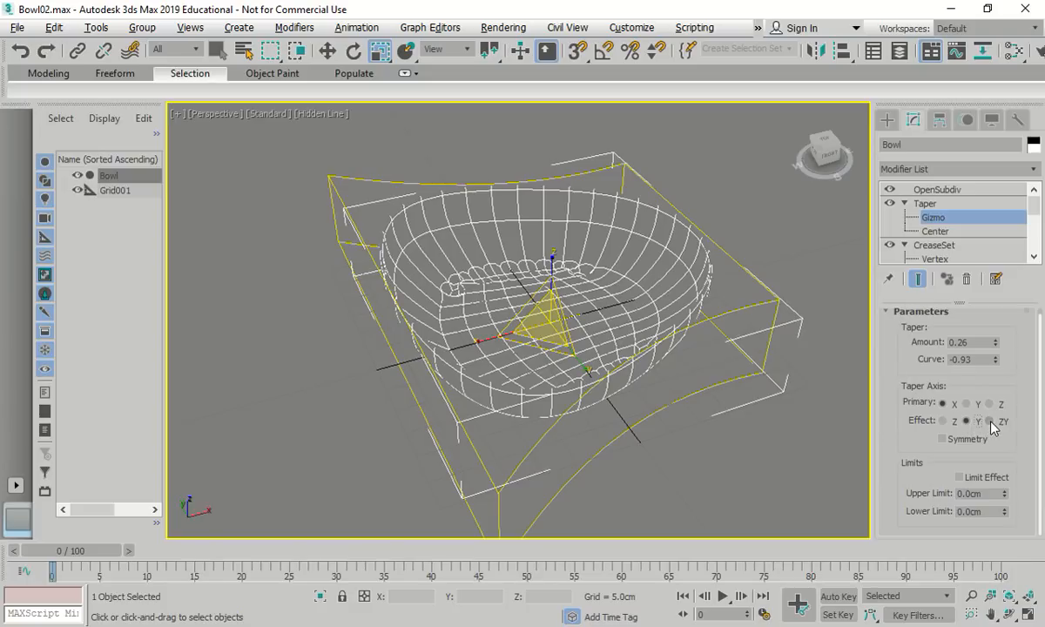
{"action": "left_click", "coordinate": [990, 421]}
{"action": "left_click", "coordinate": [943, 421]}
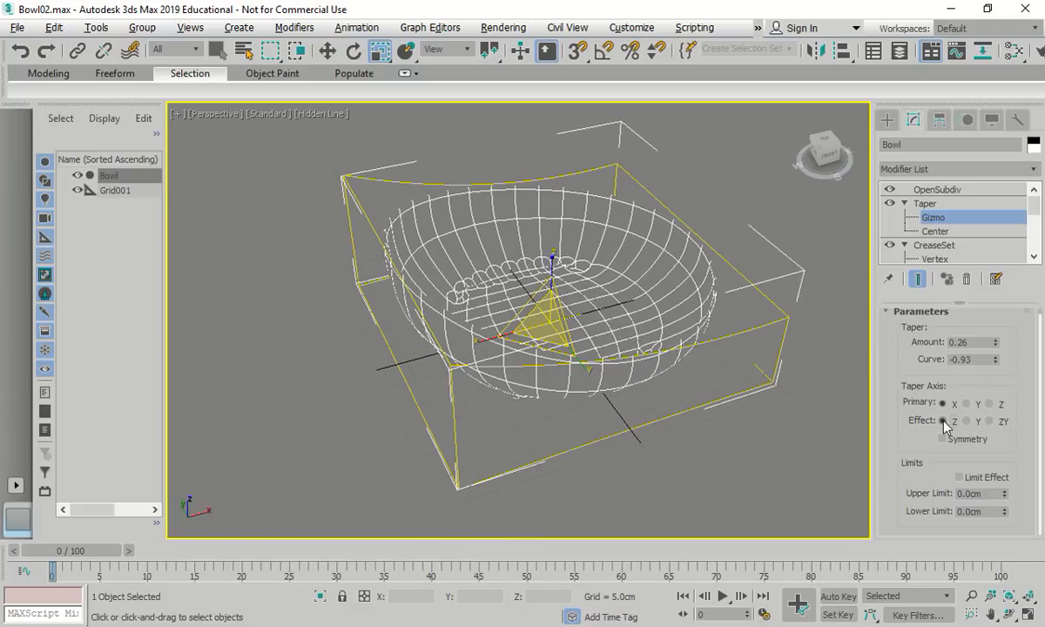
{"action": "left_click", "coordinate": [990, 421]}
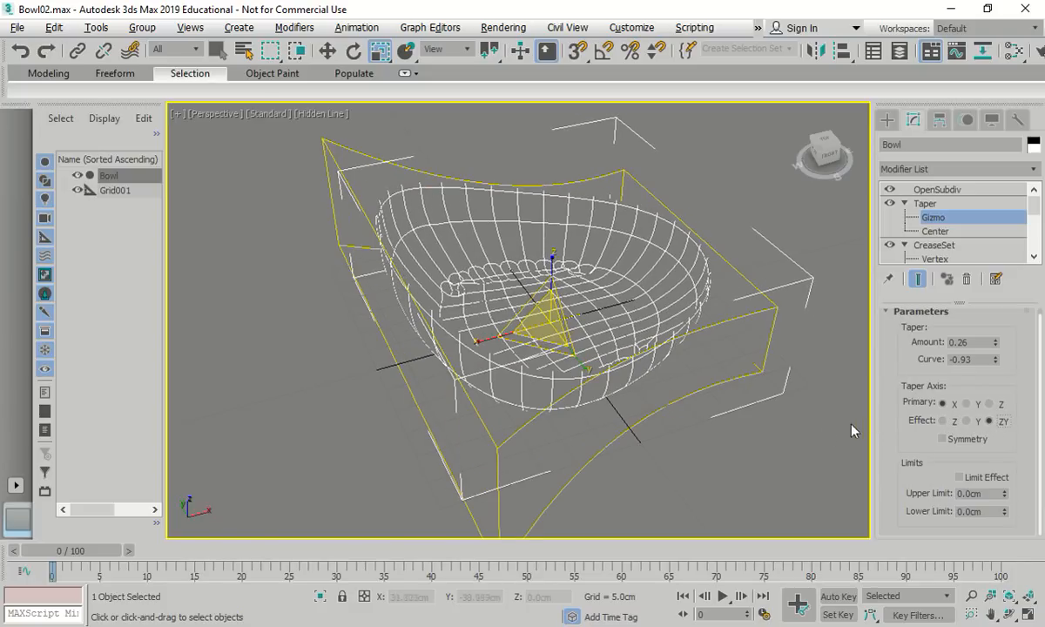
{"action": "middle_click_drag", "start_coordinate": [849, 418], "coordinate": [763, 408], "text": "alt"}
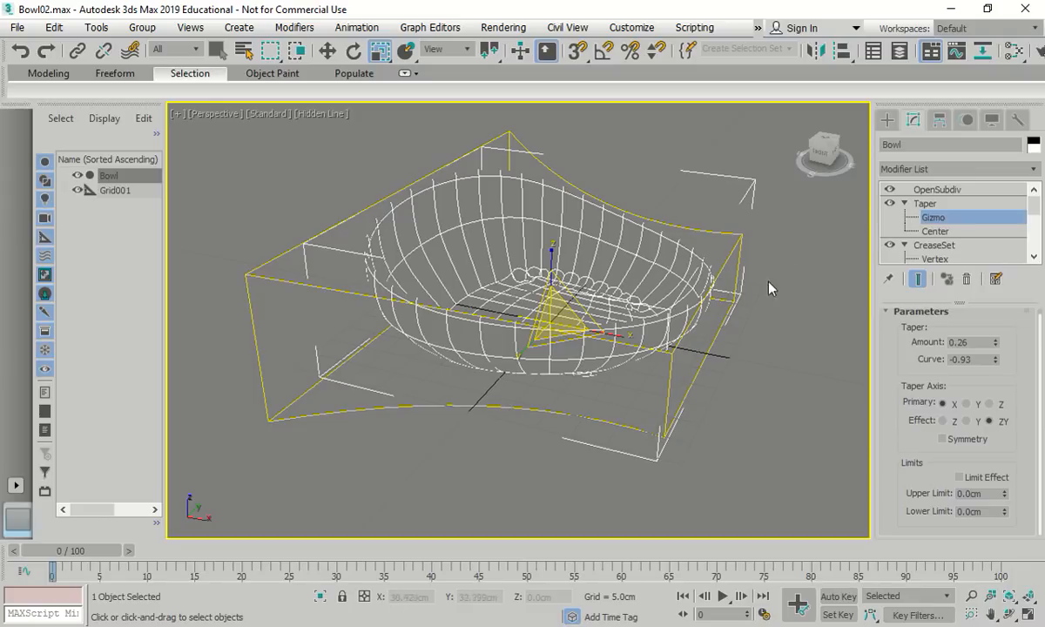
Convert the bowl to an Editable Poly and deselect it
{"action": "right_click", "coordinate": [692, 251]}
{"action": "mouse_move", "coordinate": [696, 428]}
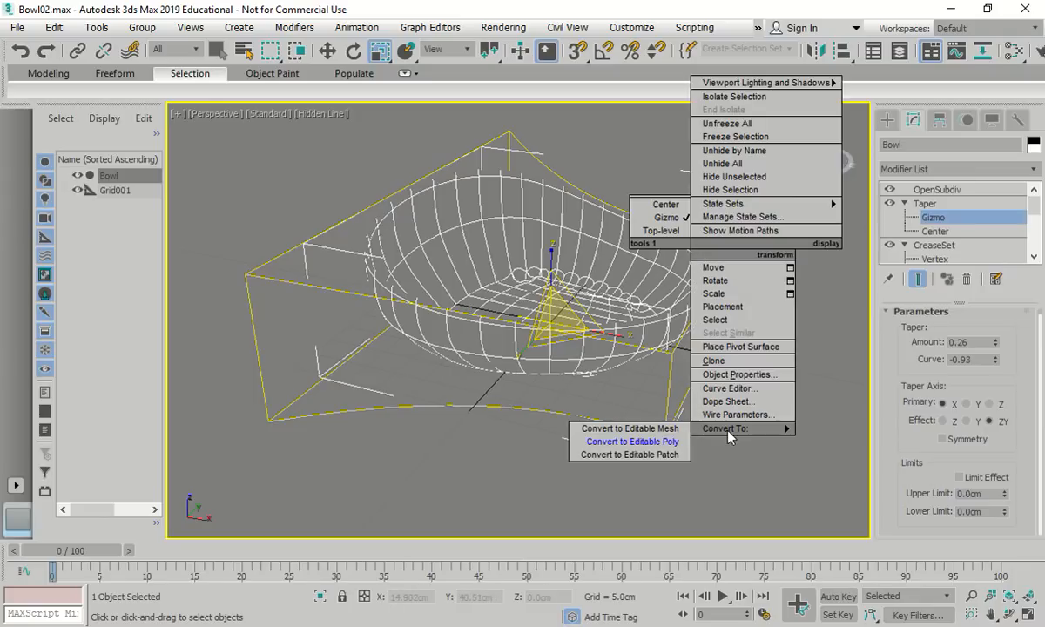
{"action": "left_click", "coordinate": [641, 441]}
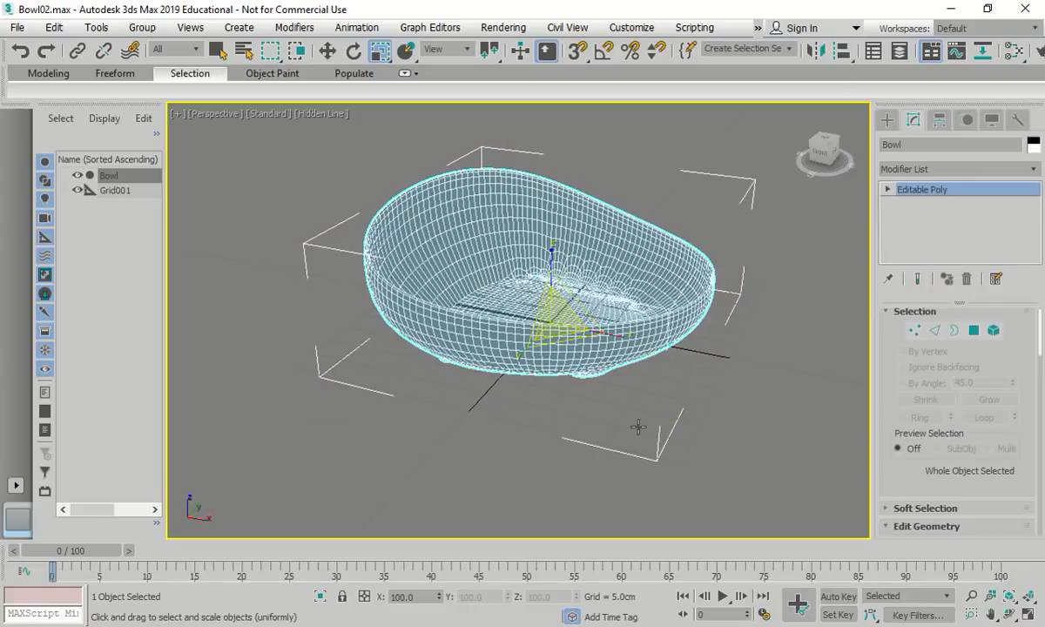
{"action": "left_click", "coordinate": [747, 380]}
Switch the viewport to Clay shading and orbit to a low side view of the bowl
{"action": "left_click", "coordinate": [322, 114]}
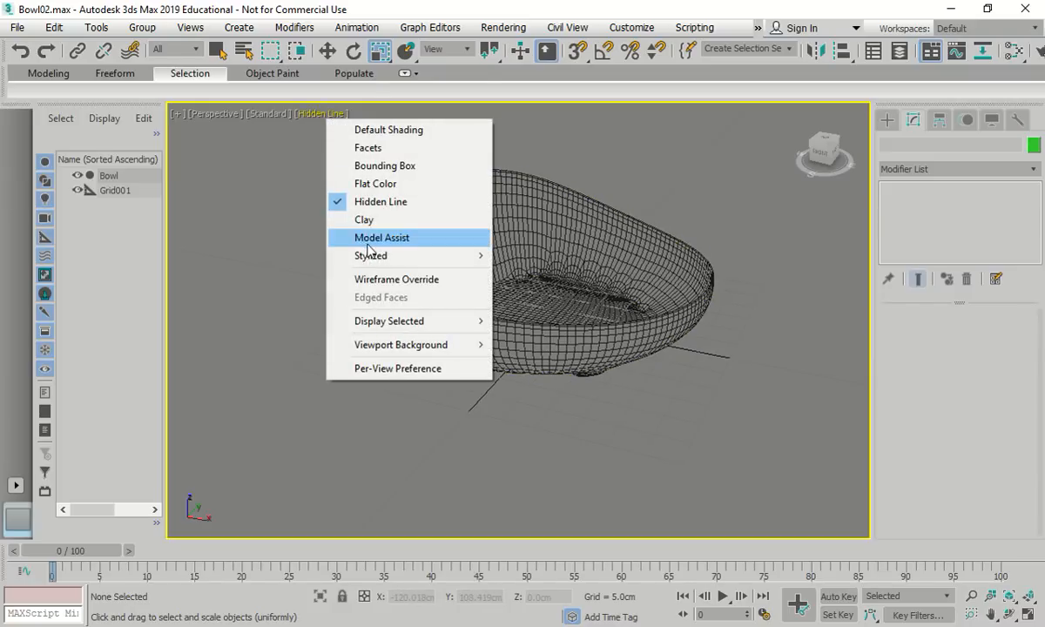
{"action": "left_click", "coordinate": [418, 219]}
{"action": "middle_click_drag", "start_coordinate": [435, 246], "coordinate": [633, 340], "text": "alt"}
{"action": "scroll", "coordinate": [633, 340], "scroll_direction": "up", "scroll_amount": 5}
{"action": "scroll", "coordinate": [521, 296], "scroll_direction": "down", "scroll_amount": 8}
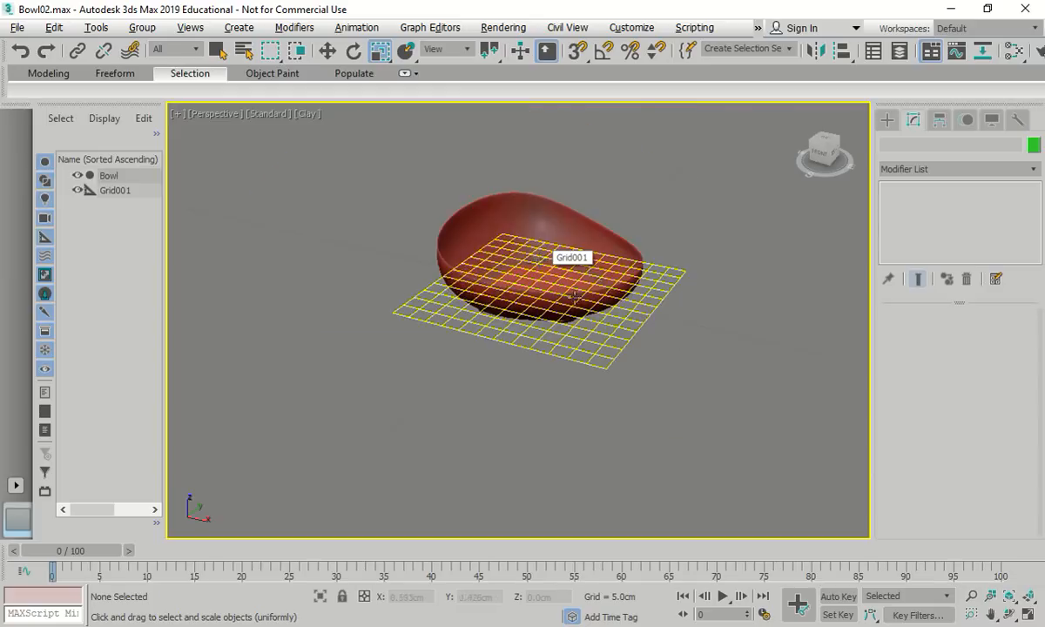
{"action": "mouse_move", "coordinate": [521, 296]}
{"action": "middle_mouse_down", "text": "alt"}
{"action": "mouse_move", "coordinate": [576, 261]}
{"action": "mouse_move", "coordinate": [640, 248]}
{"action": "mouse_move", "coordinate": [673, 265]}
{"action": "mouse_move", "coordinate": [649, 289]}
{"action": "mouse_move", "coordinate": [519, 284]}
{"action": "middle_mouse_up", "text": "alt"}
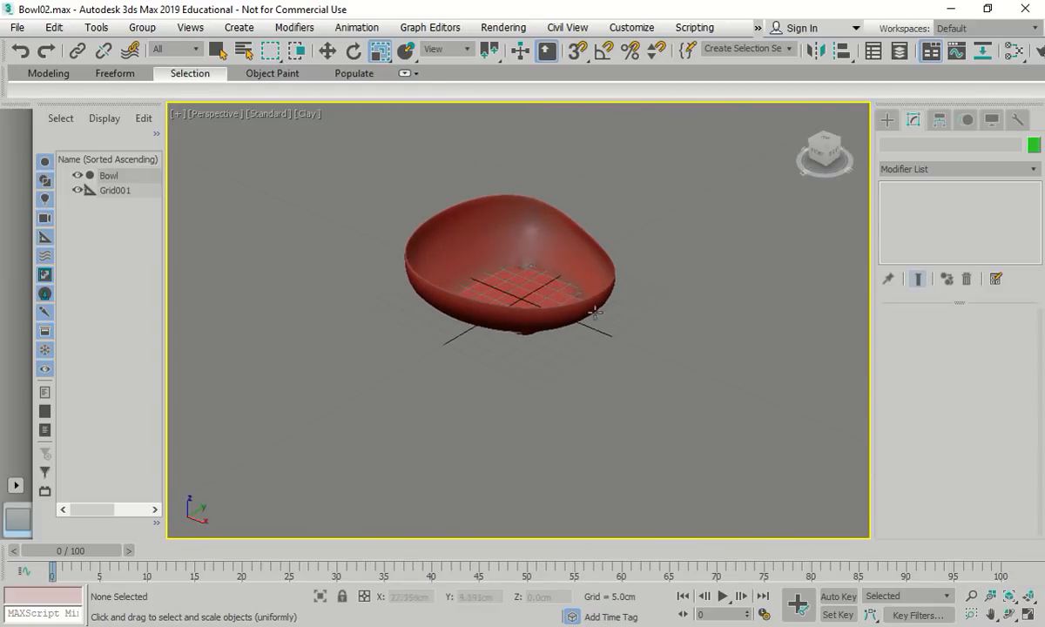